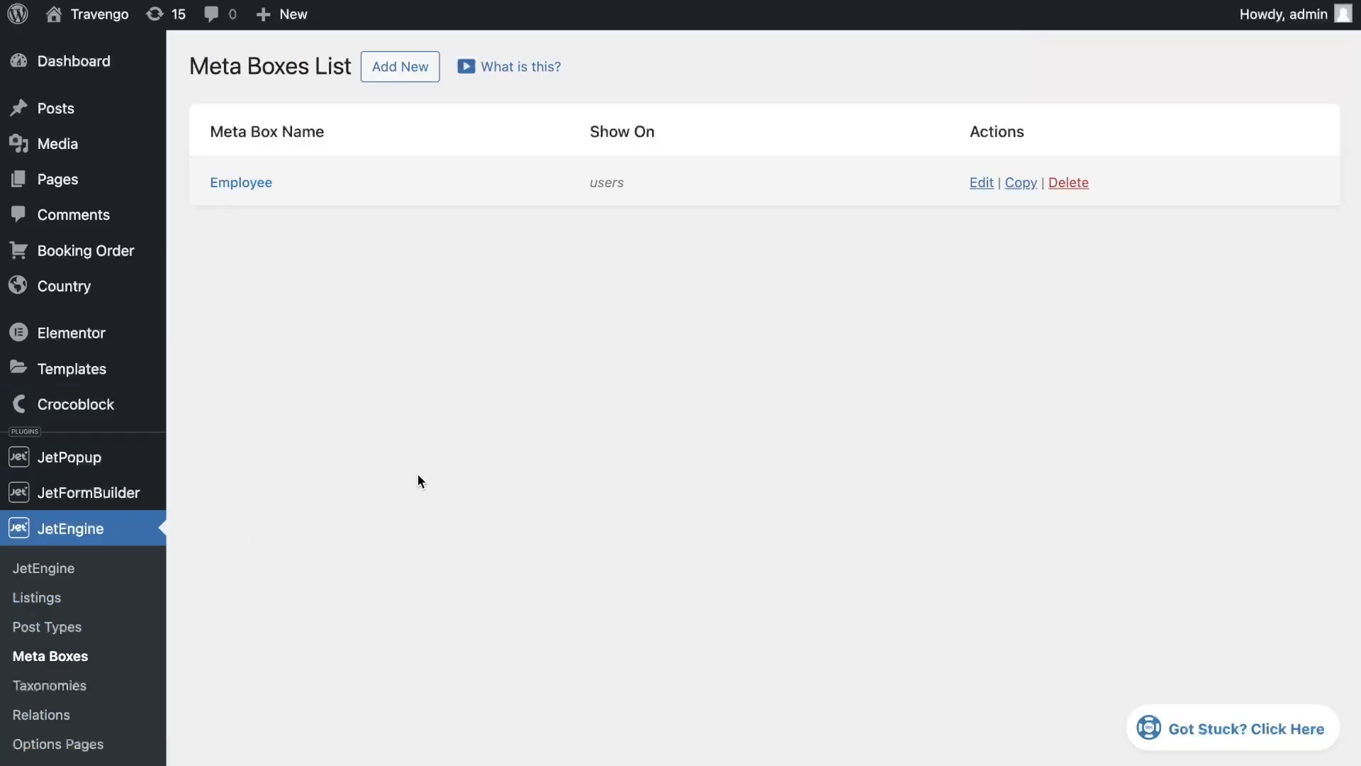
# Open the Employee meta box for editing and review its settings and list of meta fields
pyautogui.click(978, 183)
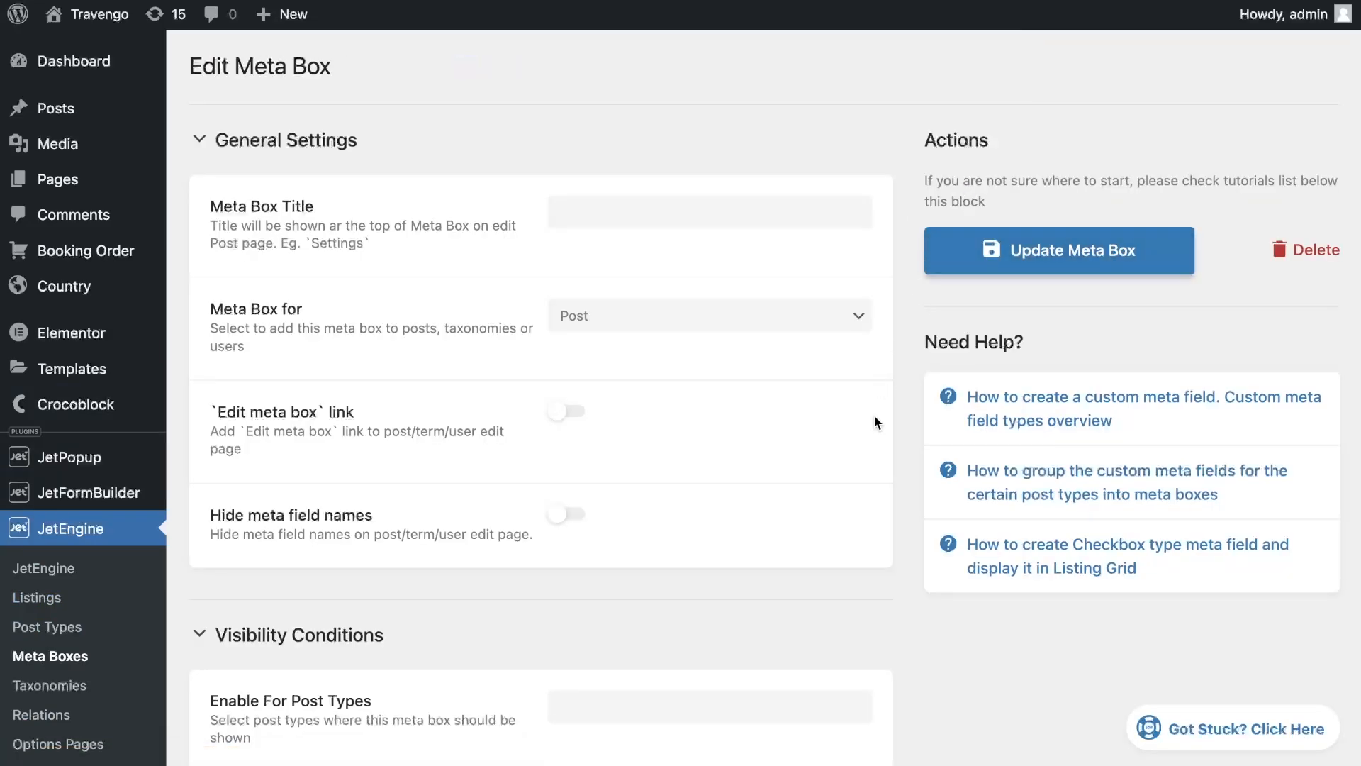
pyautogui.scroll(-3, 883, 481)
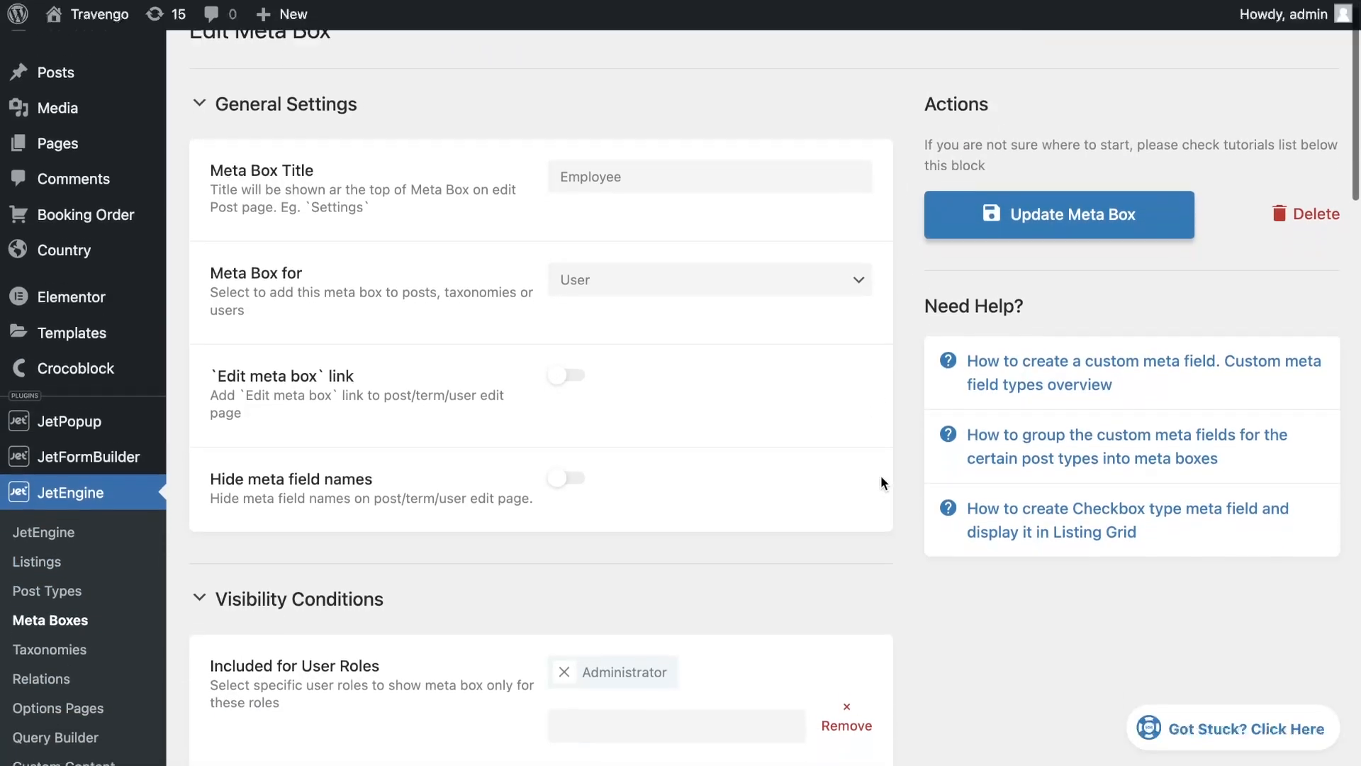
pyautogui.scroll(-5, 881, 477)
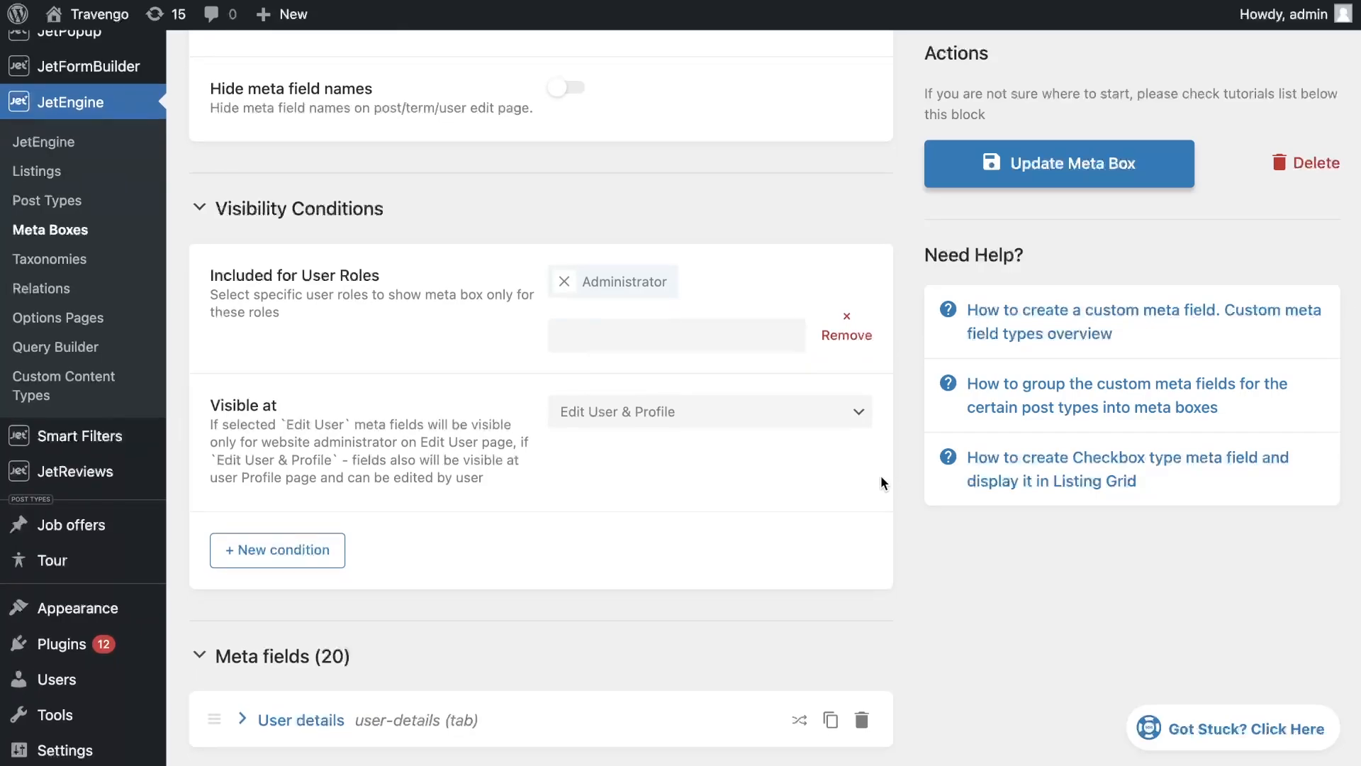
pyautogui.scroll(-8, 882, 479)
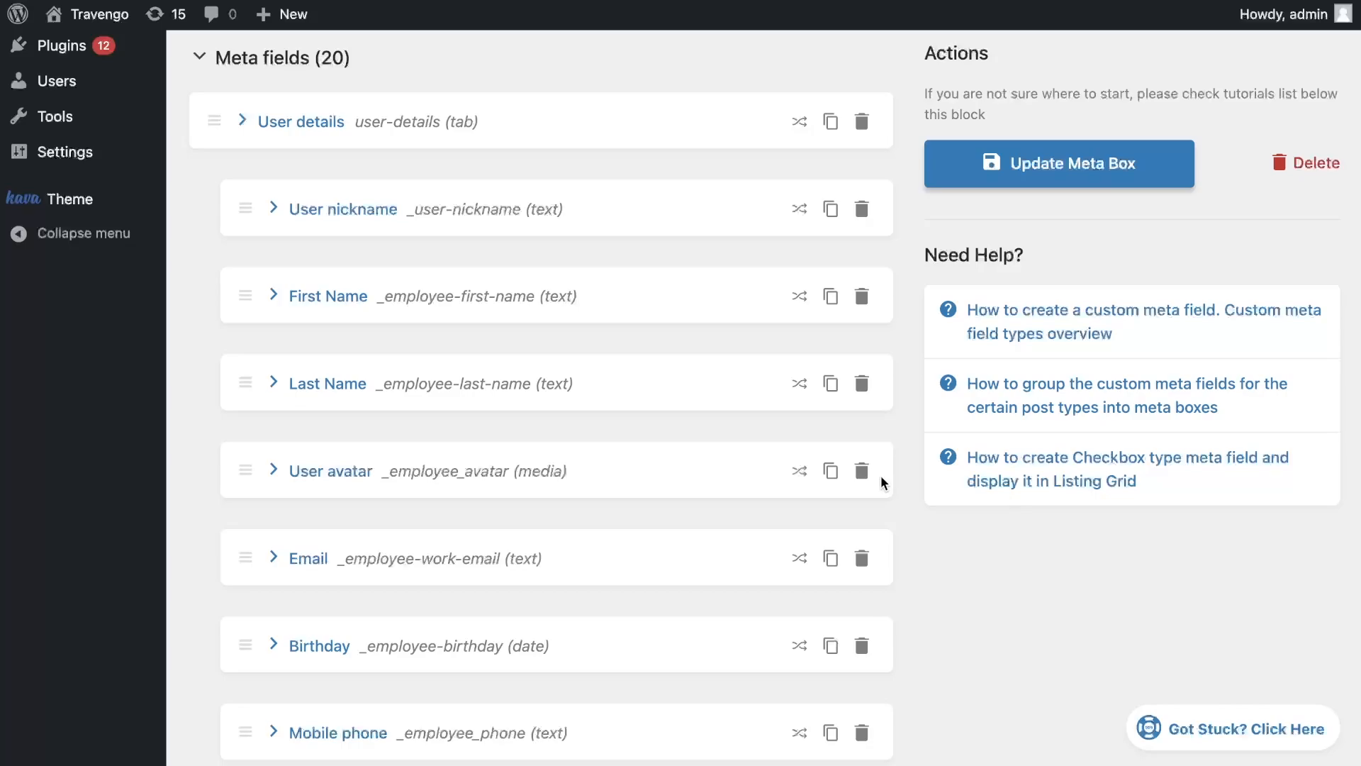
pyautogui.scroll(-1, 881, 477)
pyautogui.scroll(-5, 881, 478)
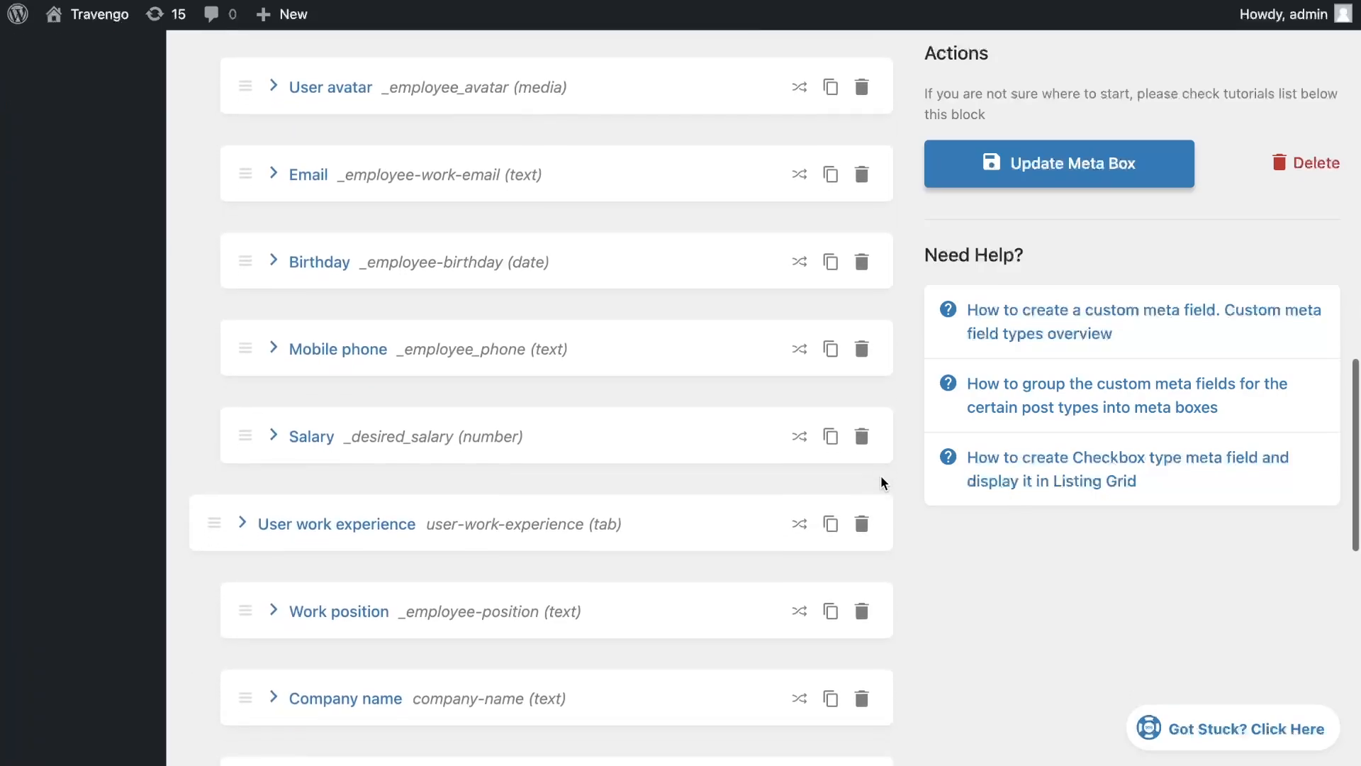
pyautogui.scroll(-6, 881, 477)
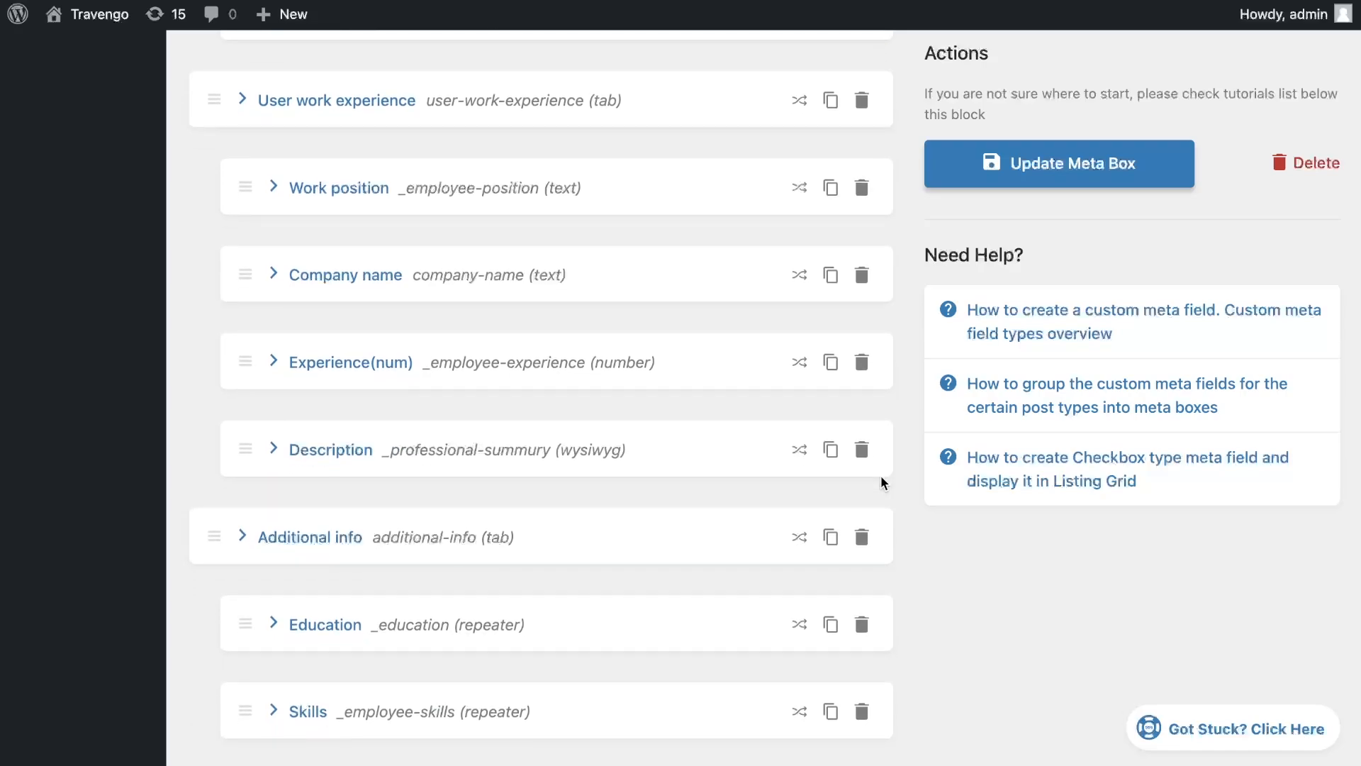
pyautogui.scroll(-5, 881, 478)
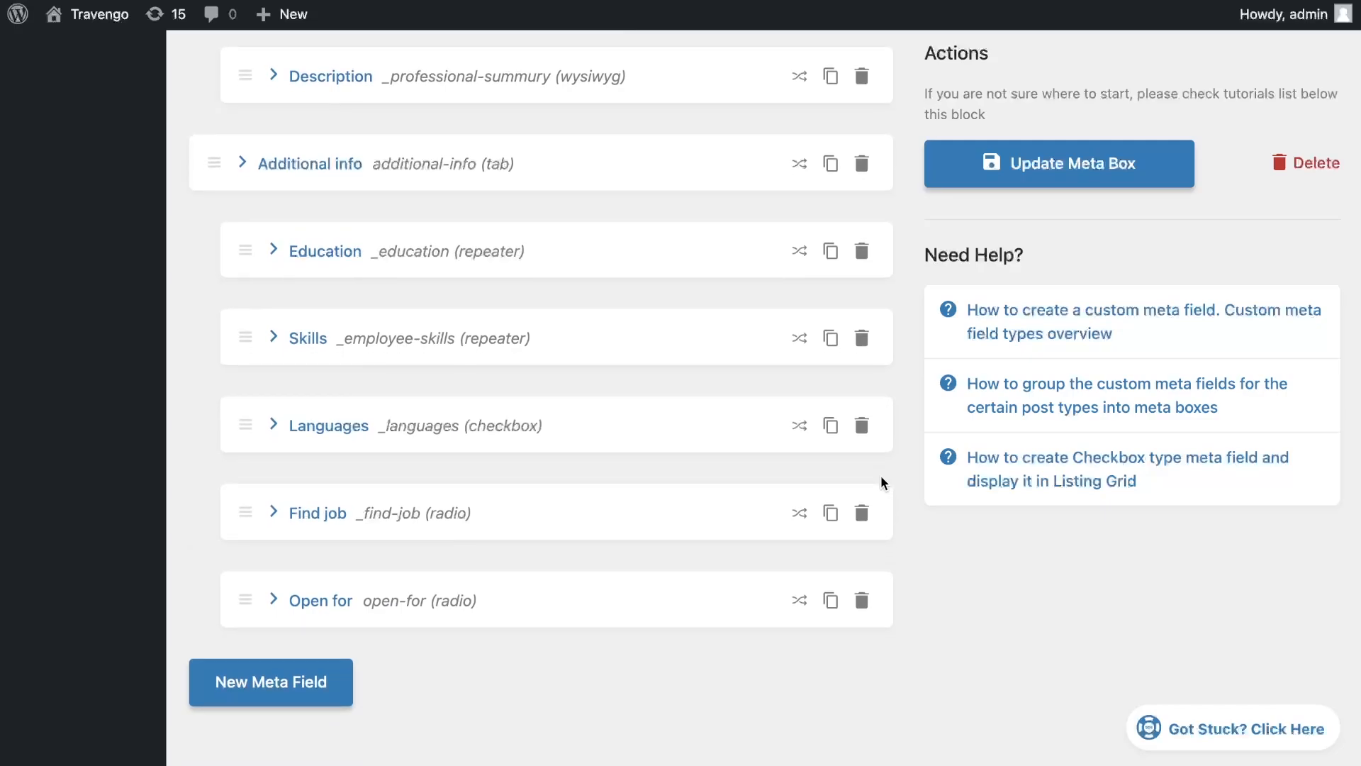
pyautogui.scroll(11, 881, 480)
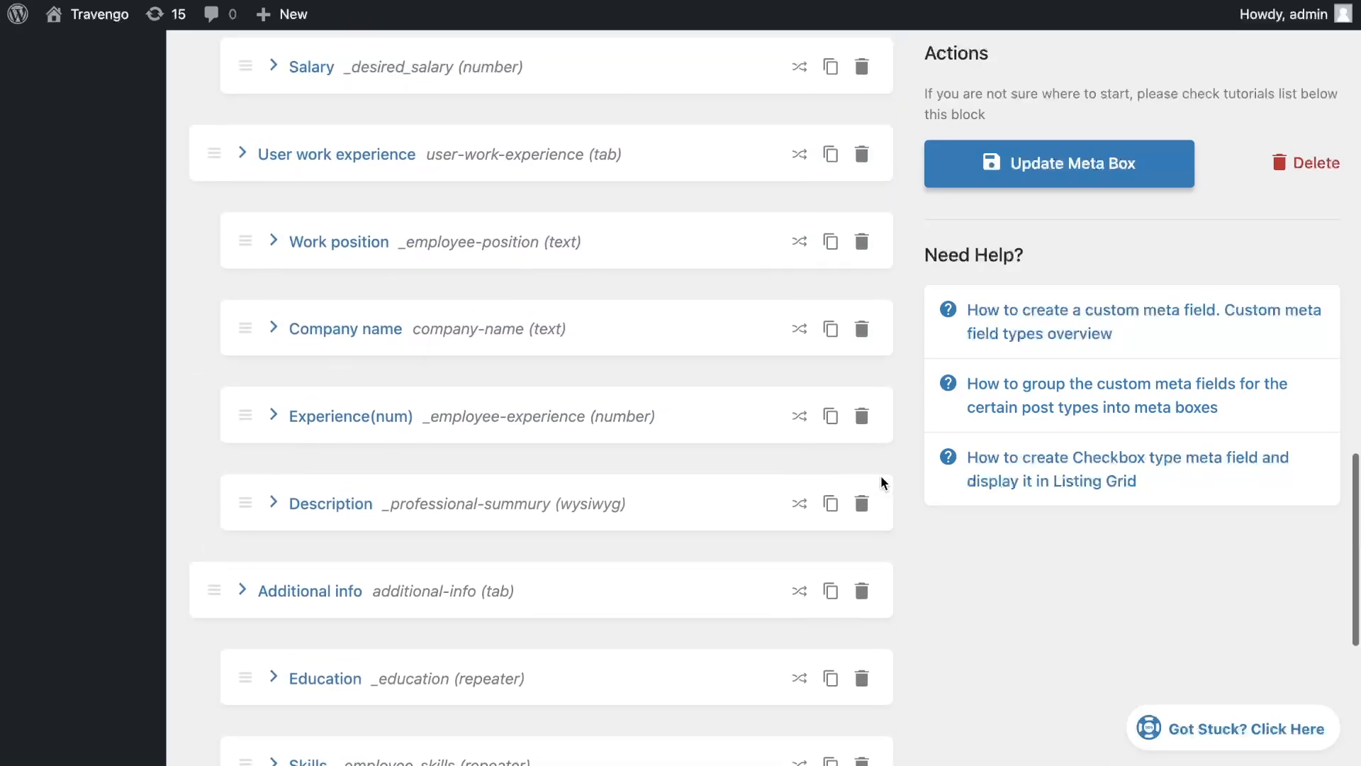
pyautogui.scroll(10, 881, 475)
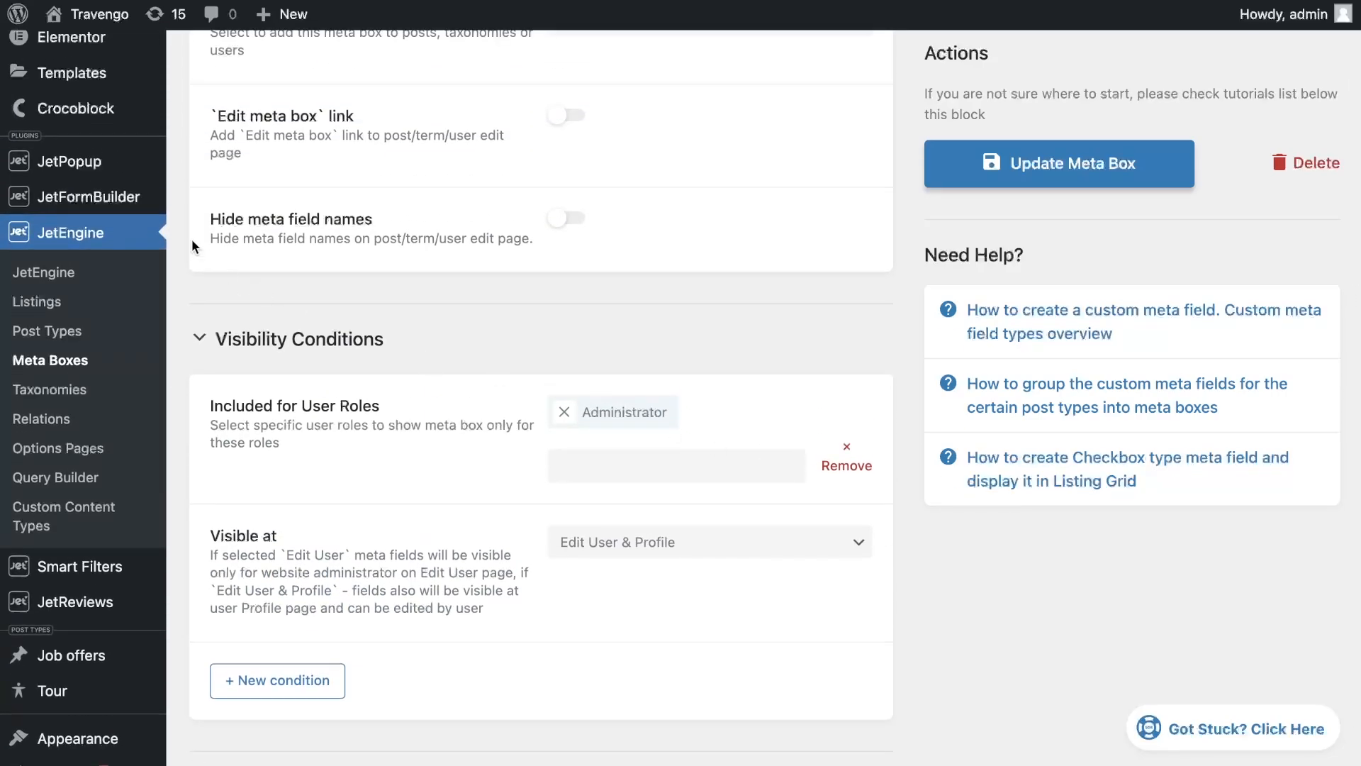
# Create a new form titled Register user form
pyautogui.moveTo(153, 203)
pyautogui.click(214, 228)
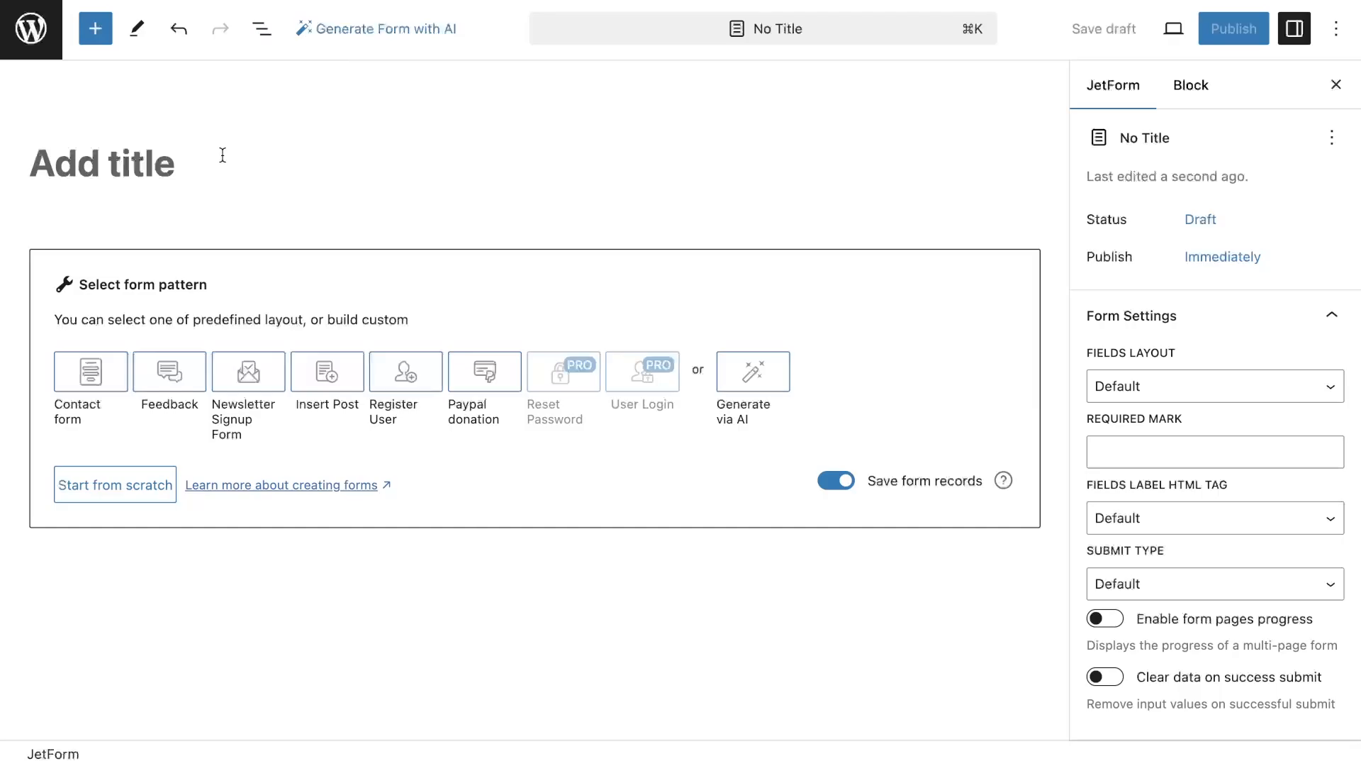
pyautogui.write('Register user form')
# Delete the Welcome pattern block from the form using the list view
pyautogui.click(272, 40)
pyautogui.click(343, 131)
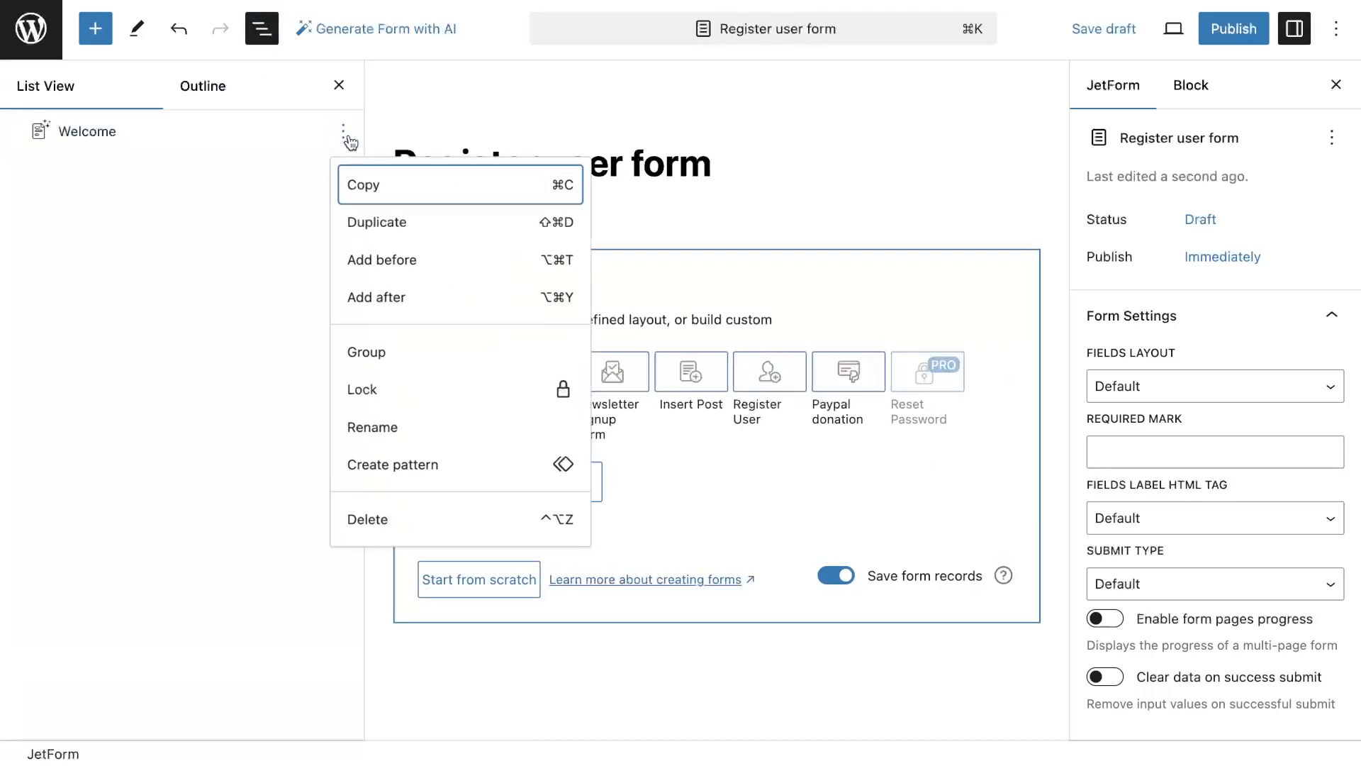
pyautogui.click(402, 517)
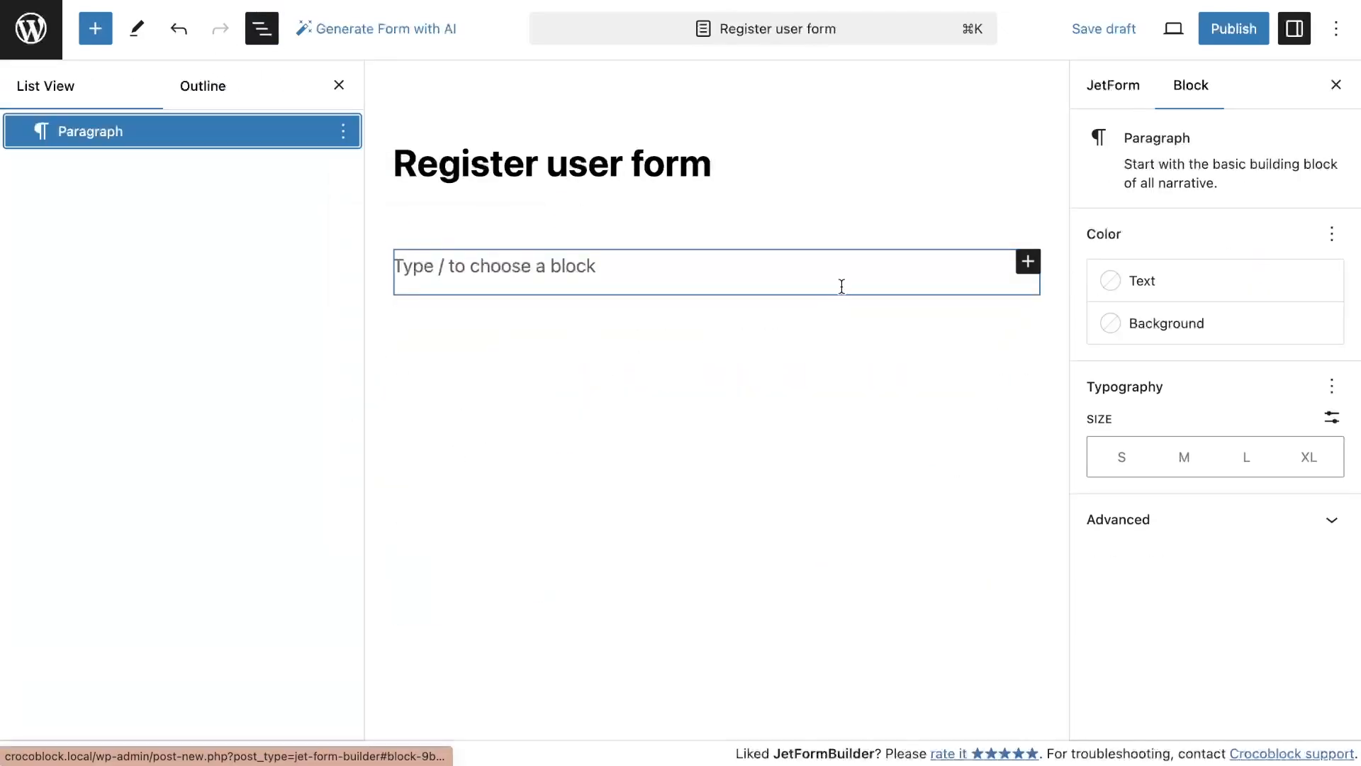
# Add a heading block reading "Step 1. Provide some details about yourself"
pyautogui.click(1028, 262)
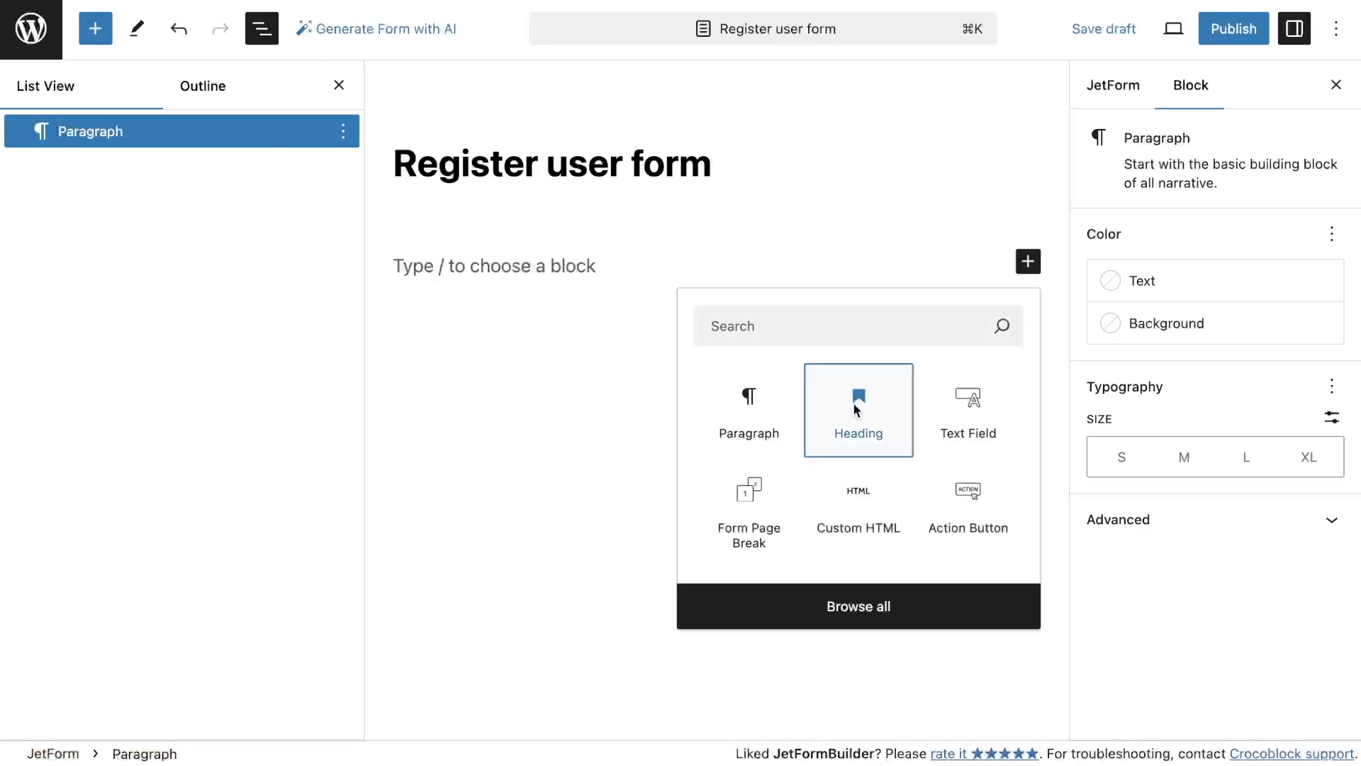
pyautogui.click(862, 401)
pyautogui.write('Step 1.')
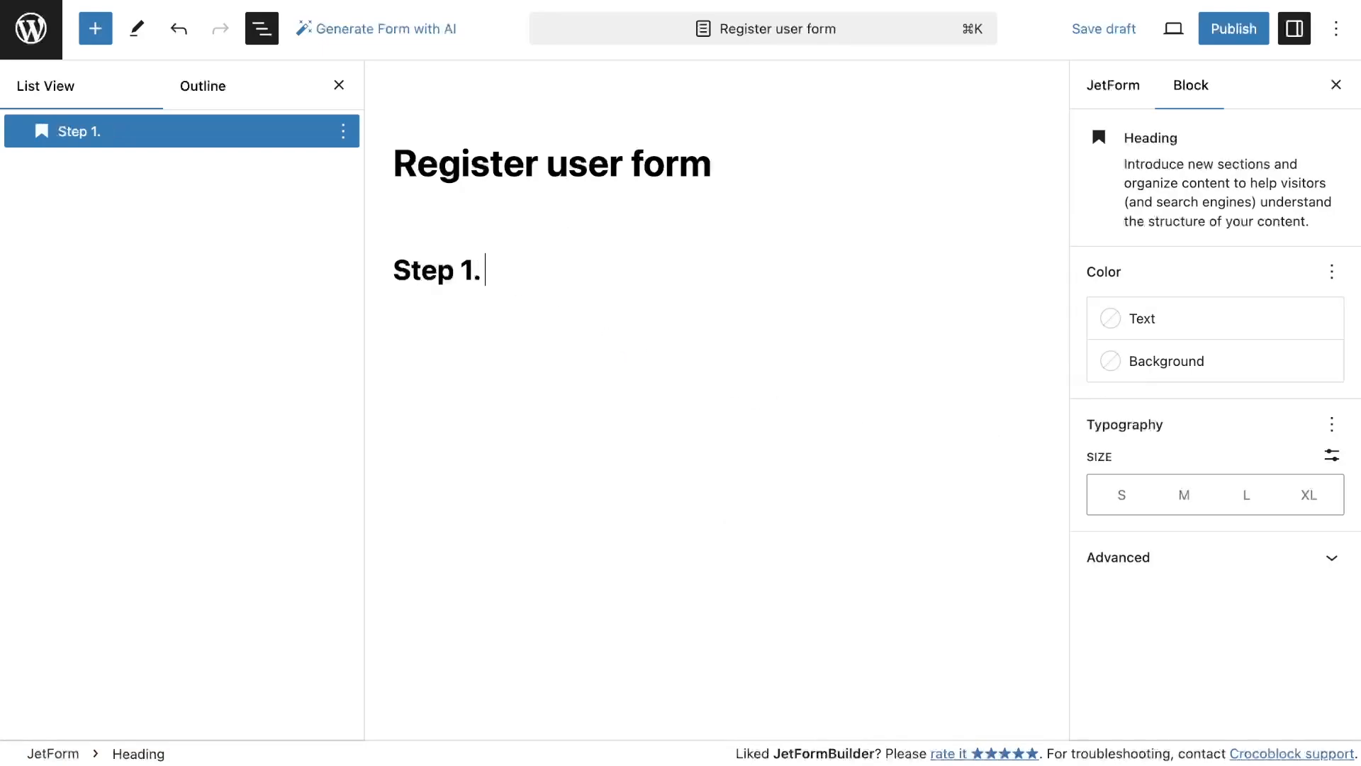
pyautogui.write(' Provide')
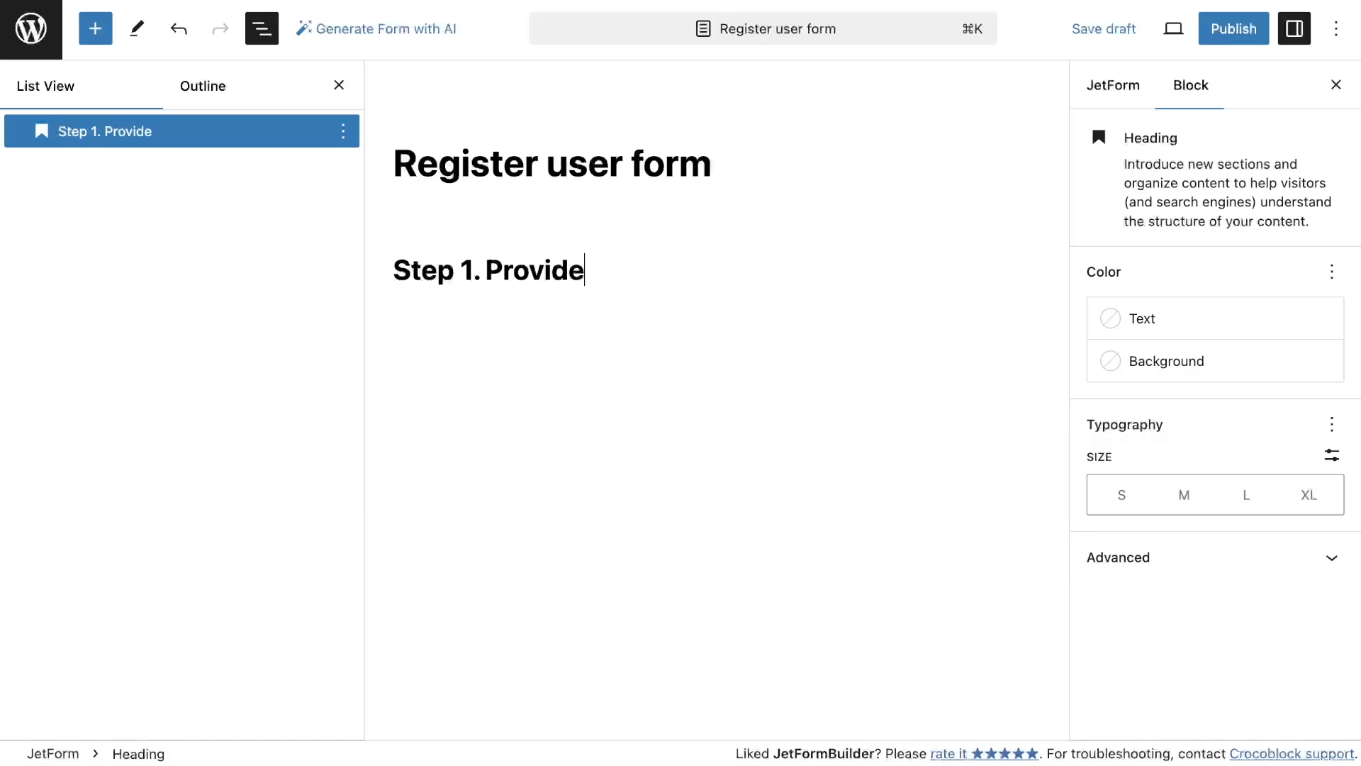
pyautogui.write(' some details about yourself')
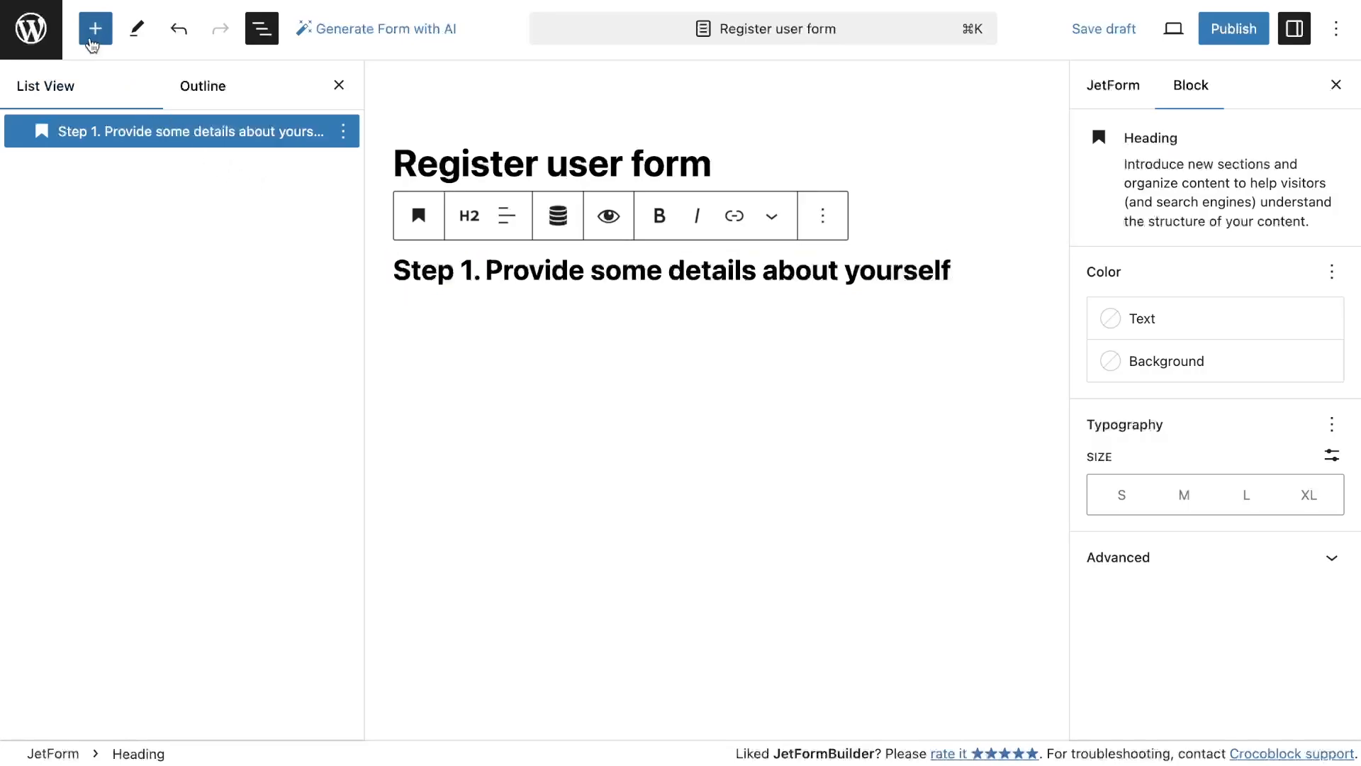
# Insert a Progress Bar block above the heading
pyautogui.click(94, 30)
pyautogui.scroll(-10, 153, 426)
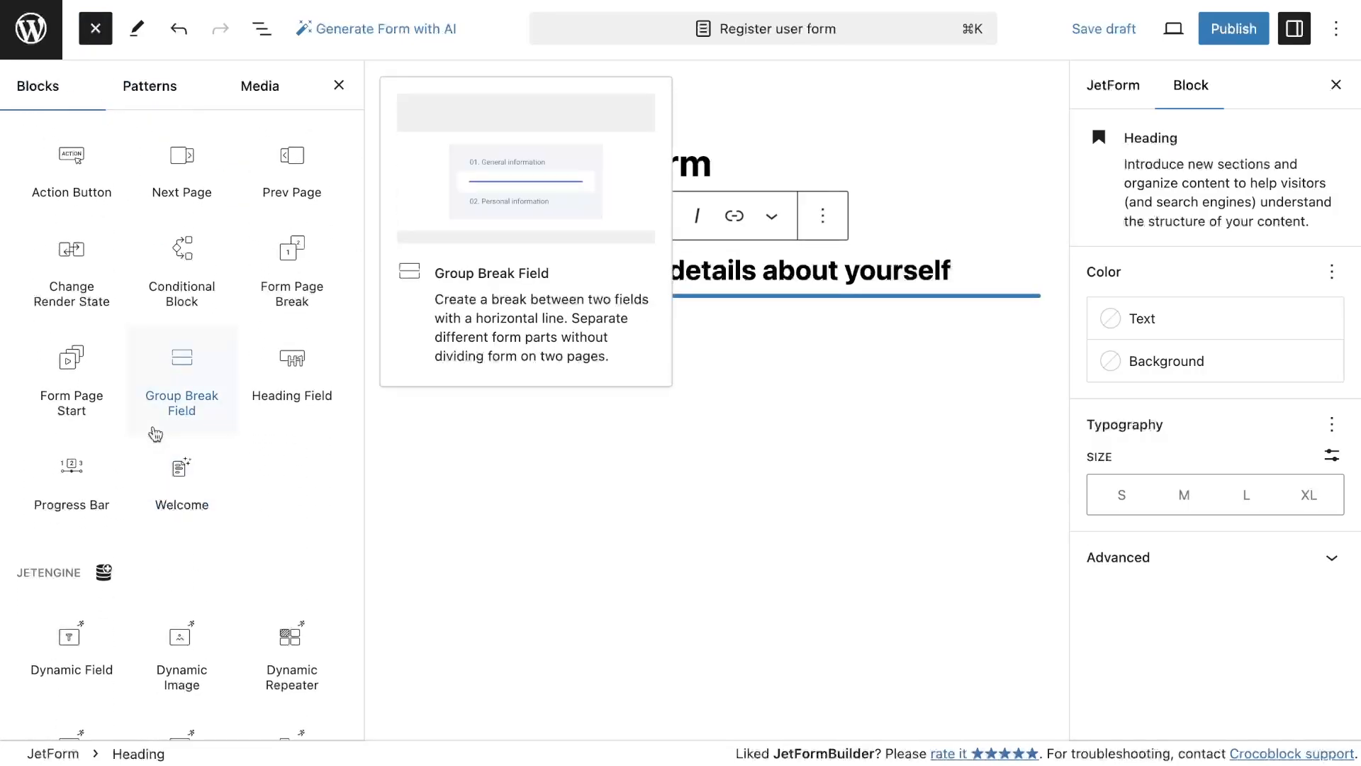
pyautogui.moveTo(72, 473); pyautogui.dragTo(639, 206)
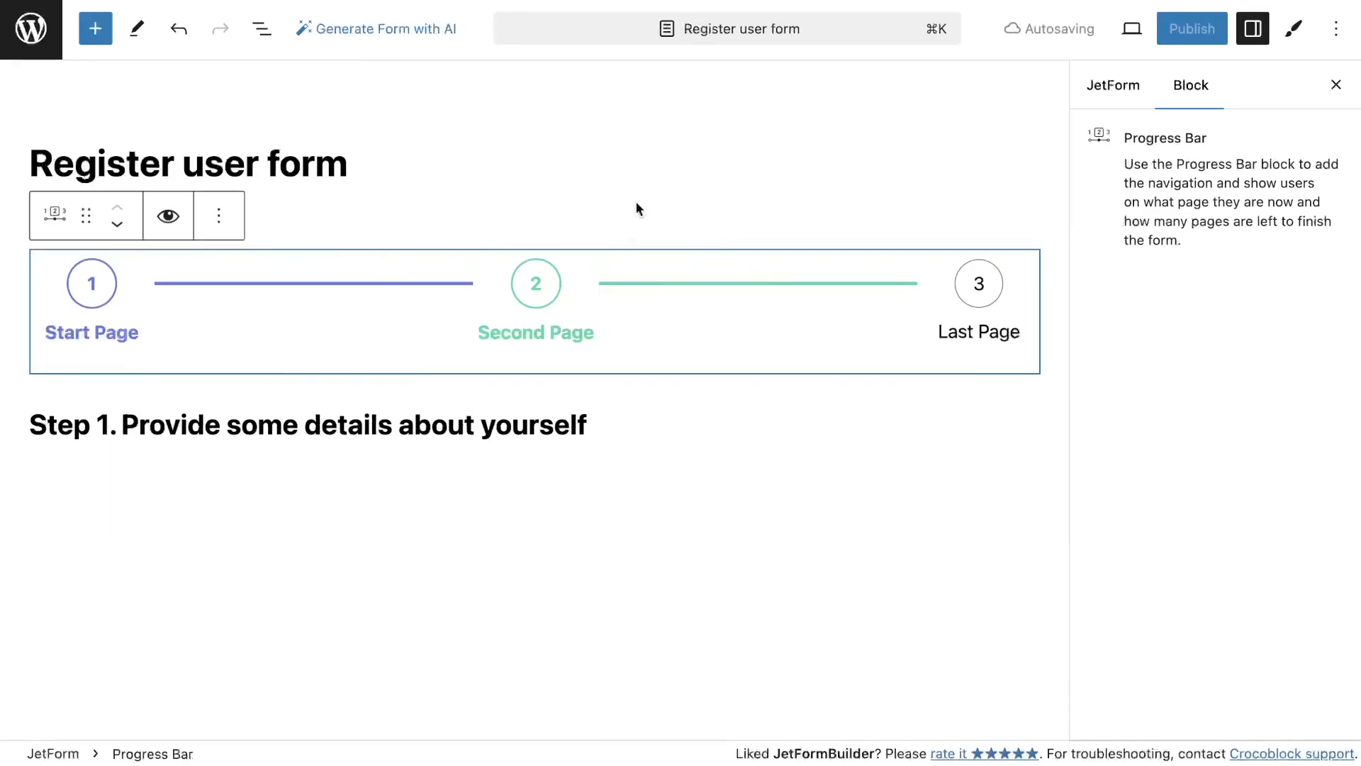
# Add a Columns block with a 50 / 50 layout below the heading
pyautogui.click(95, 28)
pyautogui.click(139, 154)
pyautogui.write('colum')
pyautogui.moveTo(73, 269); pyautogui.dragTo(516, 512)
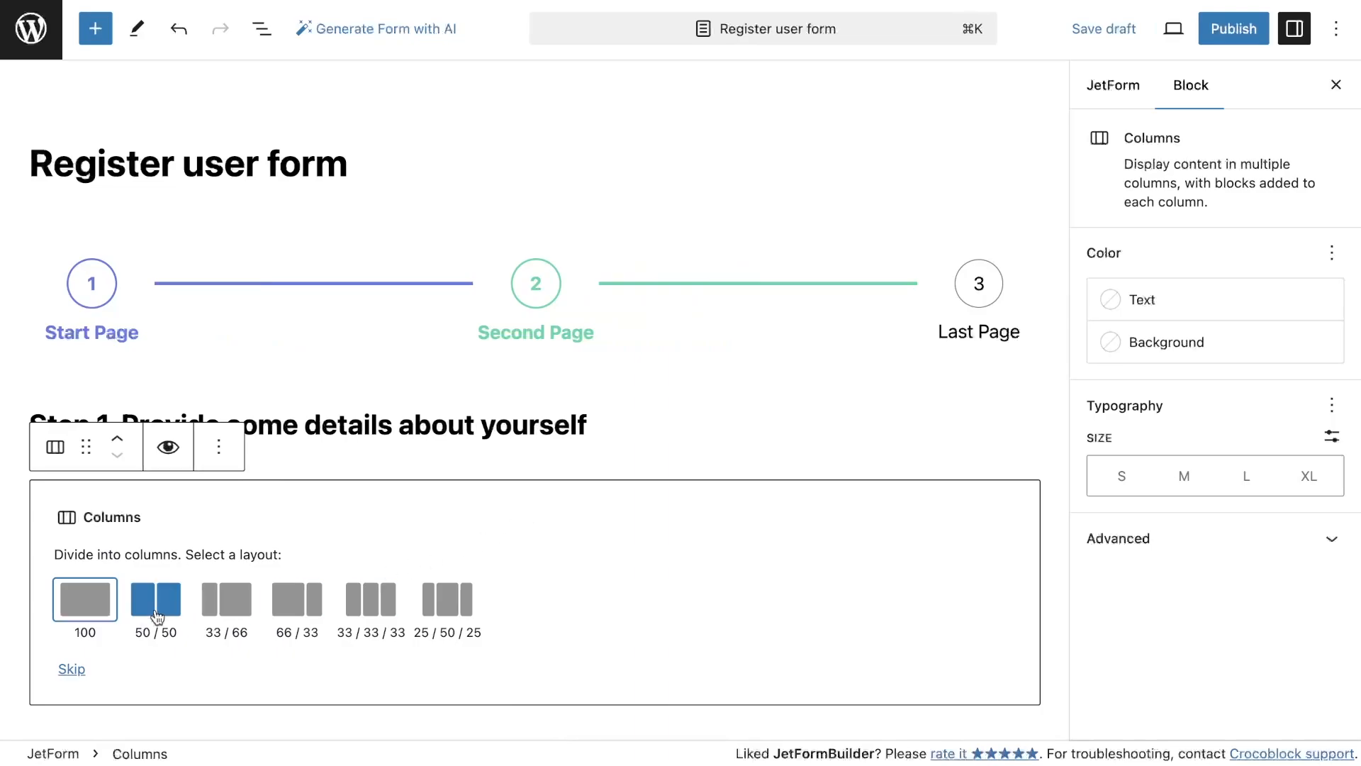
pyautogui.click(159, 509)
# Insert a Text Field into each of the two columns
pyautogui.click(279, 505)
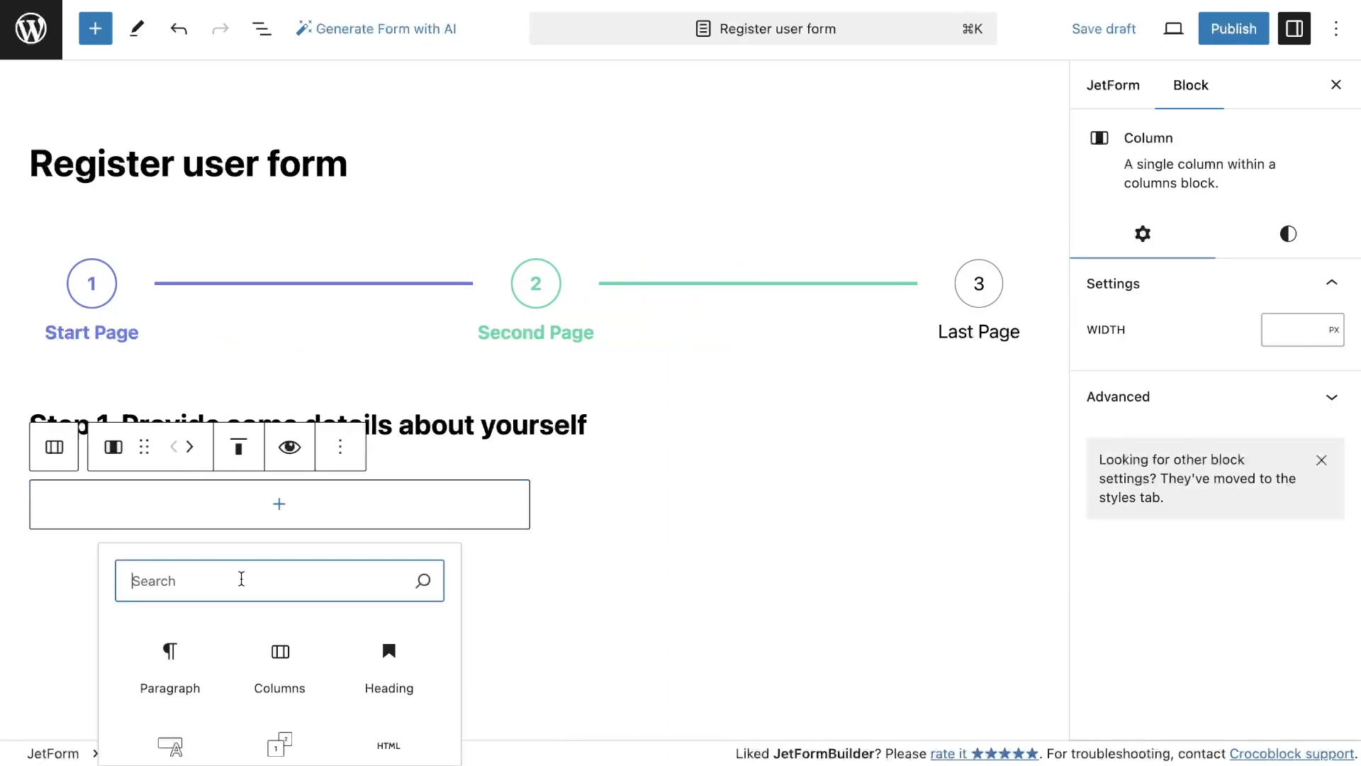
pyautogui.click(176, 741)
pyautogui.click(789, 507)
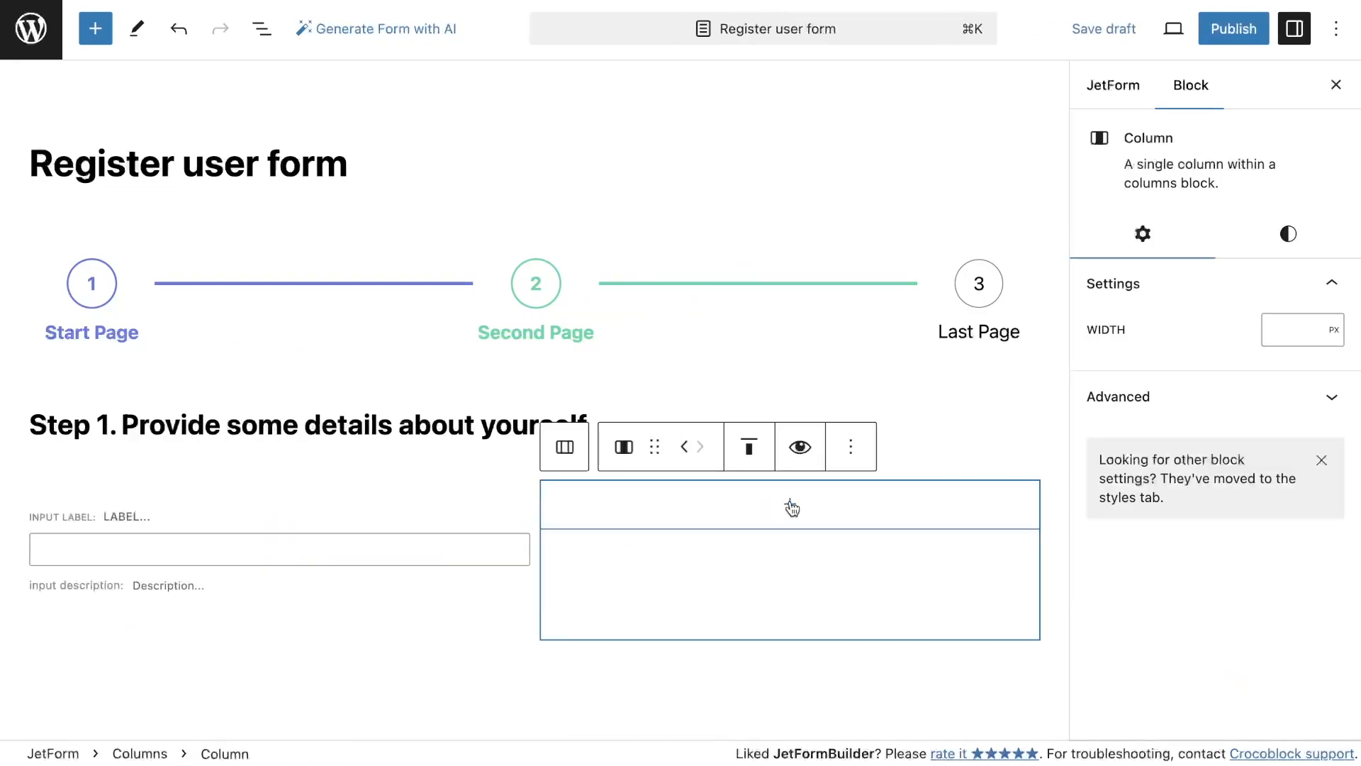
pyautogui.click(770, 501)
pyautogui.click(682, 670)
# Label the left text field First name and the right one Last name
pyautogui.click(298, 550)
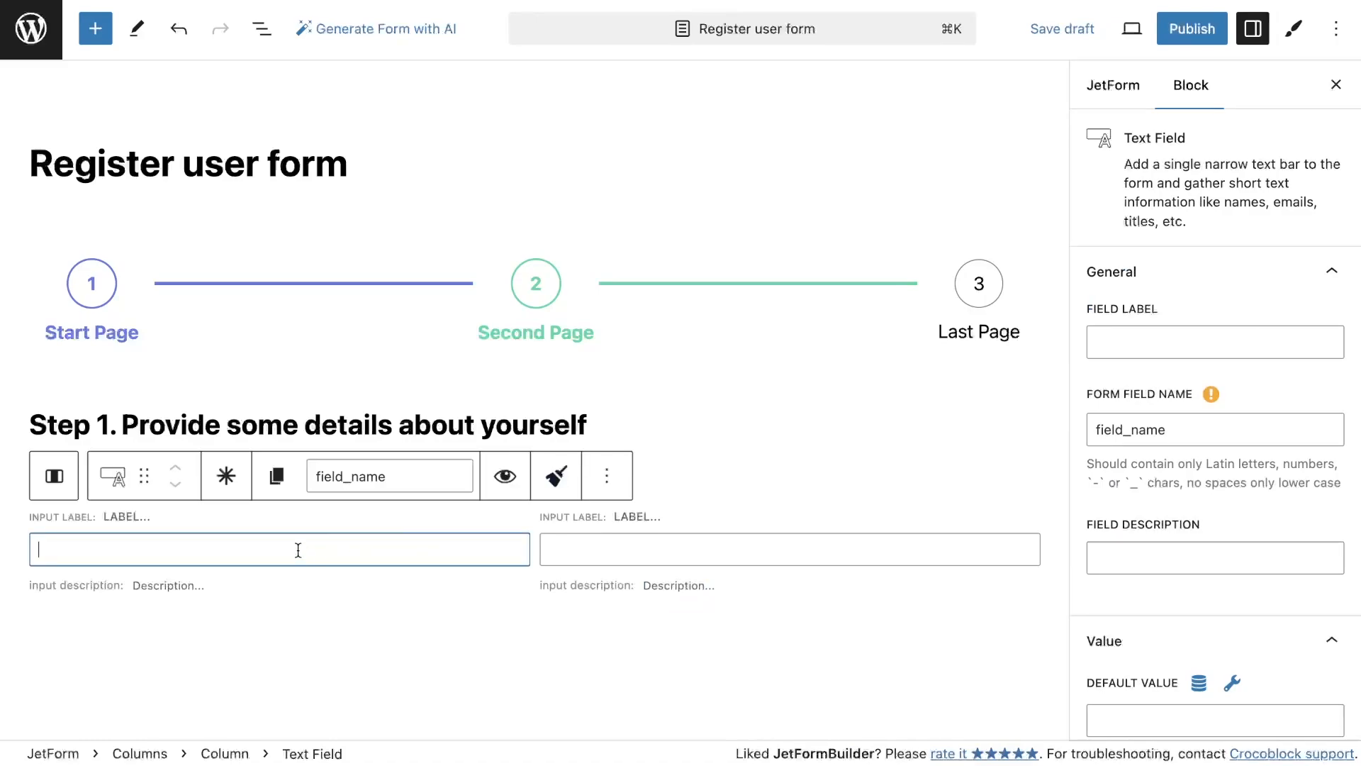
pyautogui.click(1210, 339)
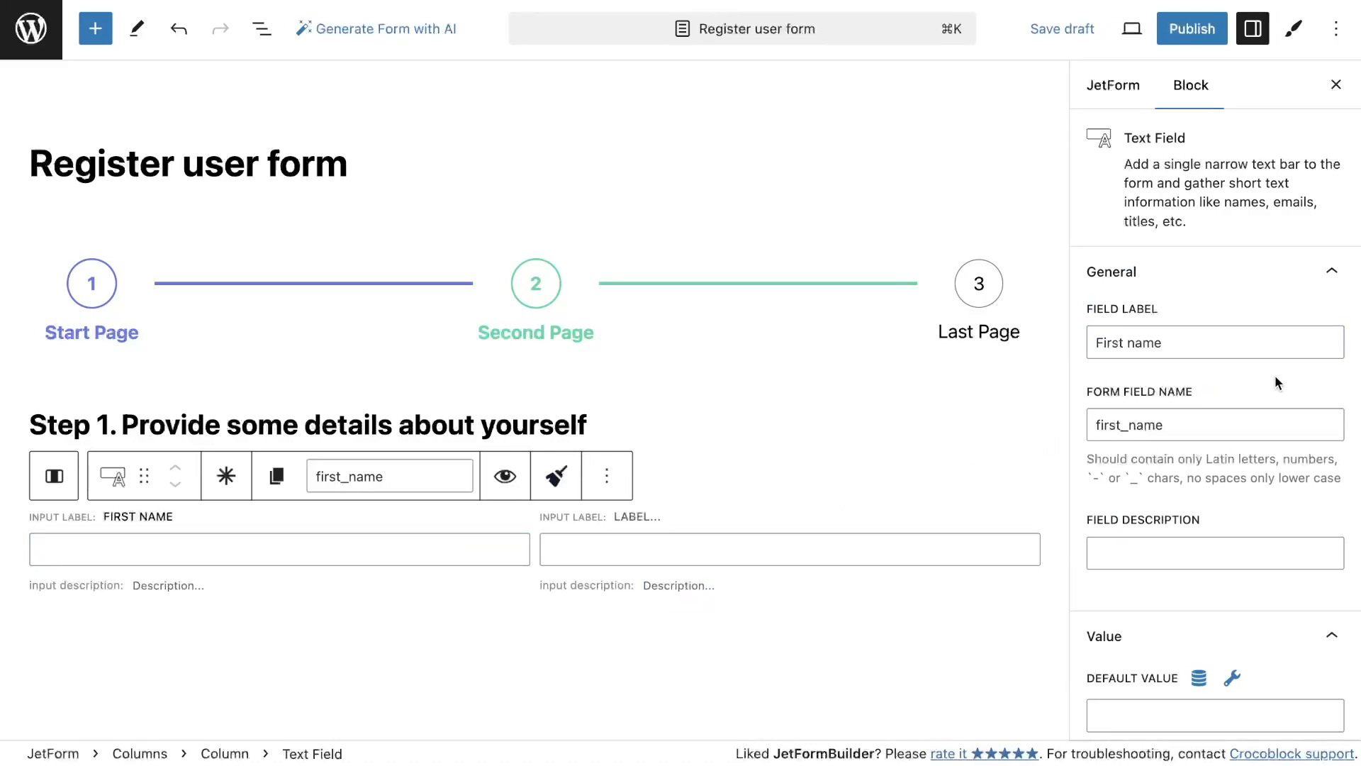
pyautogui.click(668, 548)
pyautogui.click(1126, 341)
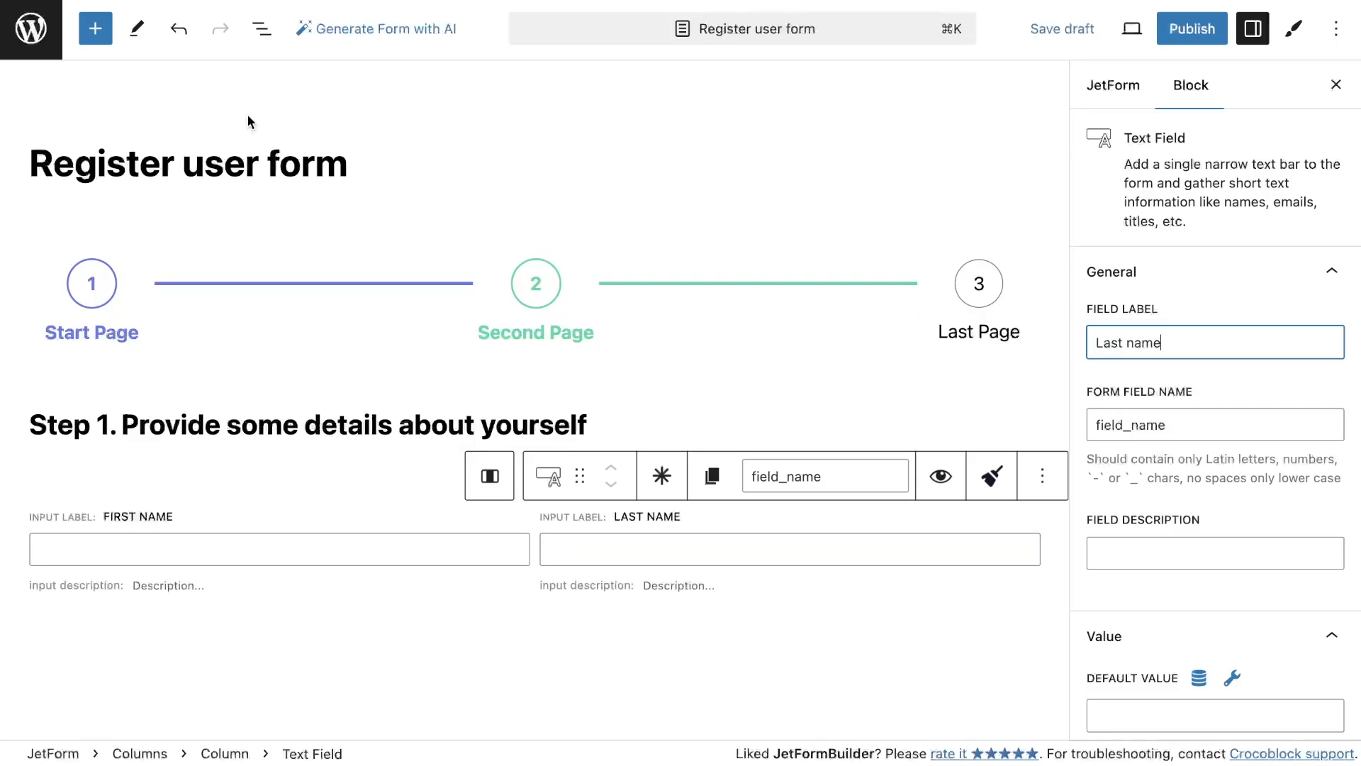
# Add a Text Field under First name and label it Phone number
pyautogui.click(95, 29)
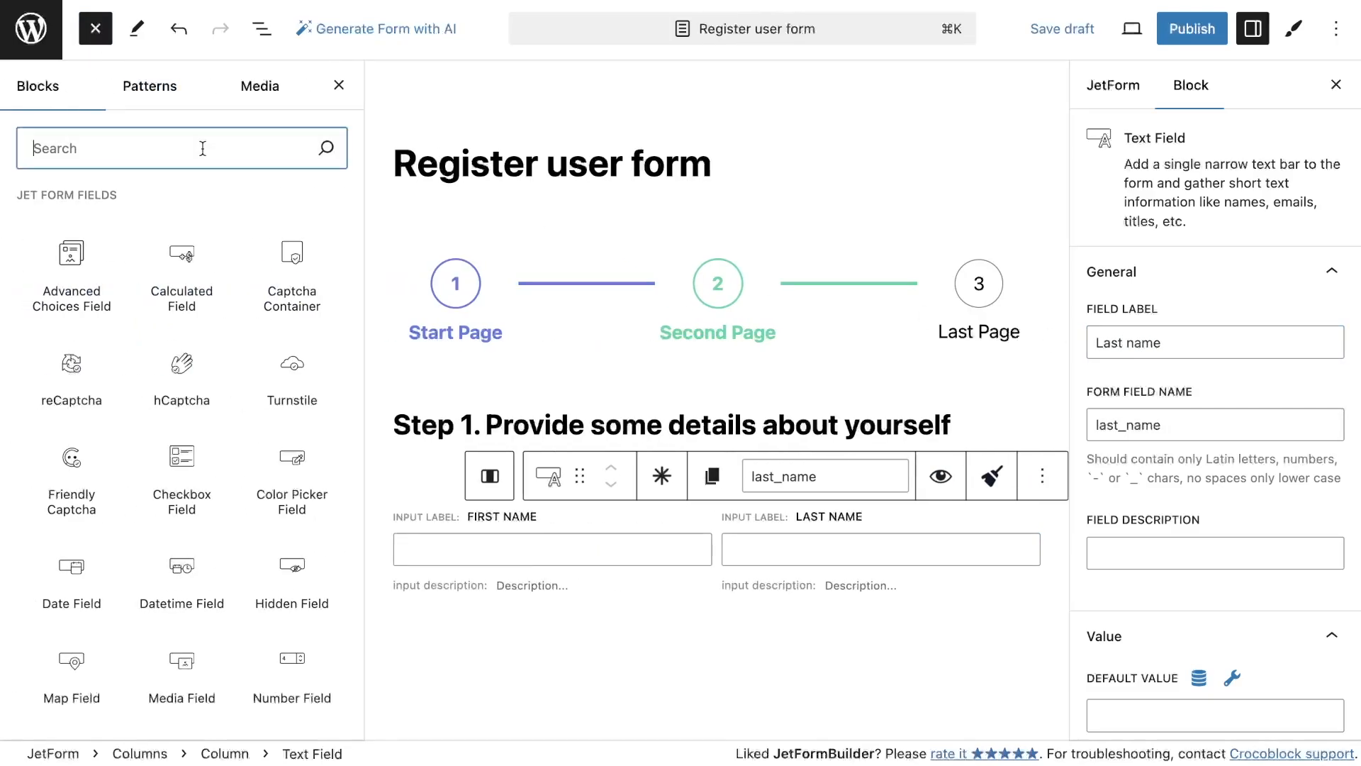
pyautogui.write('tex')
pyautogui.moveTo(71, 244); pyautogui.dragTo(537, 599)
pyautogui.scroll(-3, 322, 678)
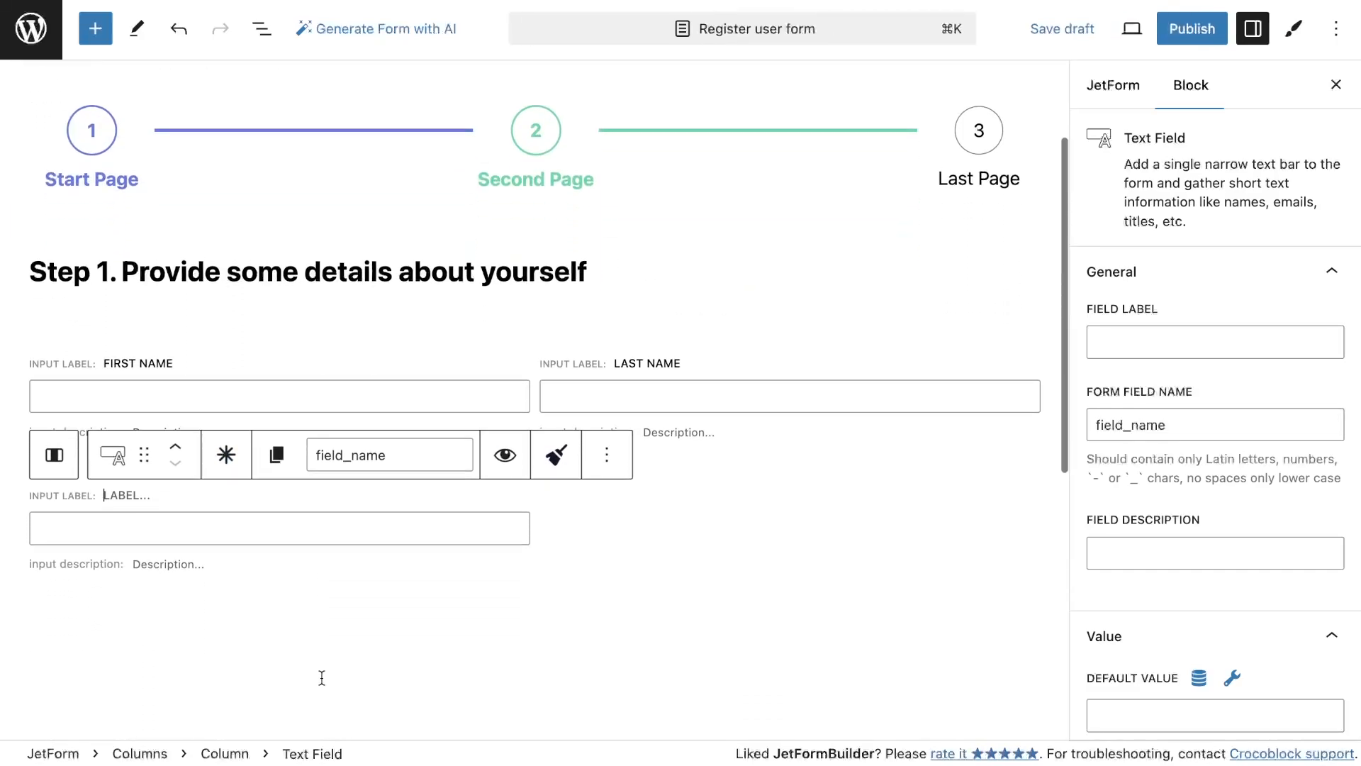
pyautogui.click(1216, 342)
pyautogui.write('Phone numbe')
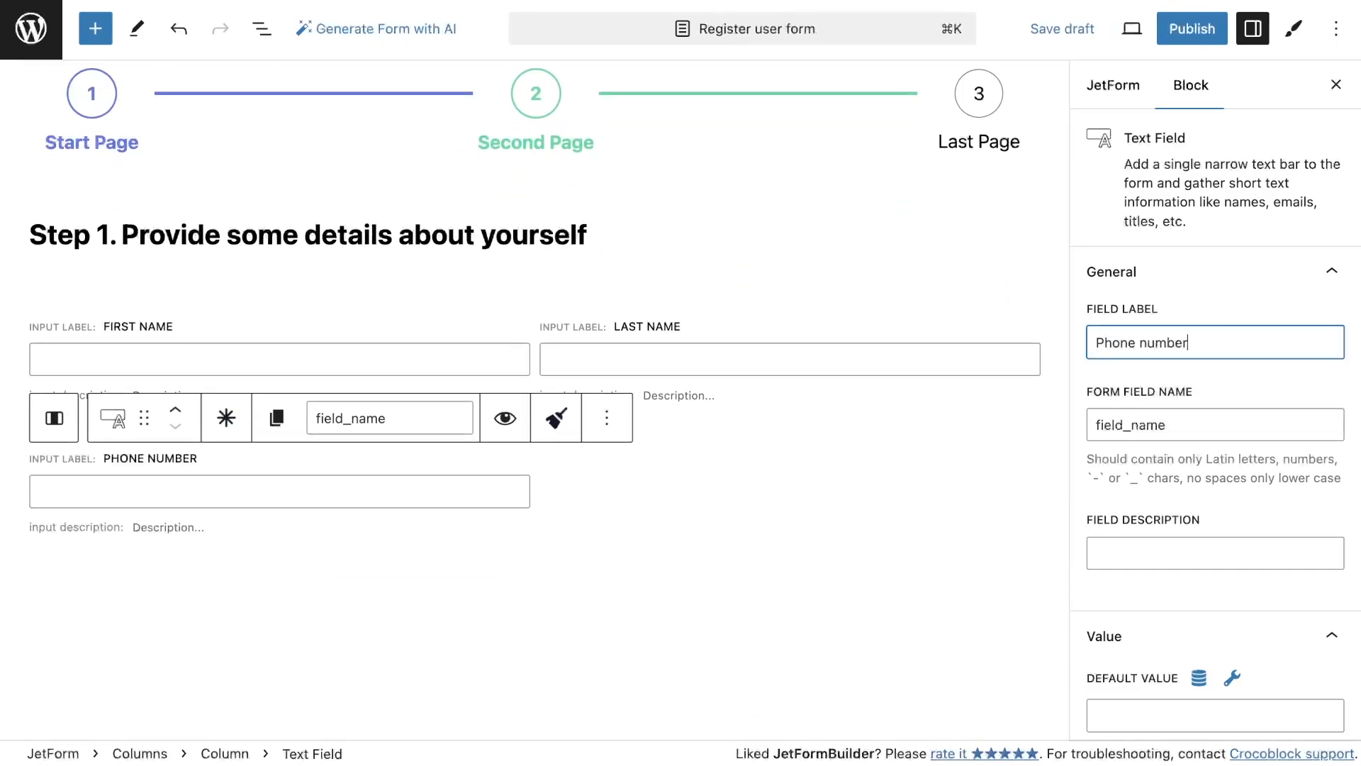
pyautogui.write('r')
# Set the Phone number field's type to Tel
pyautogui.scroll(-7, 1182, 482)
pyautogui.click(1182, 468)
pyautogui.click(1179, 532)
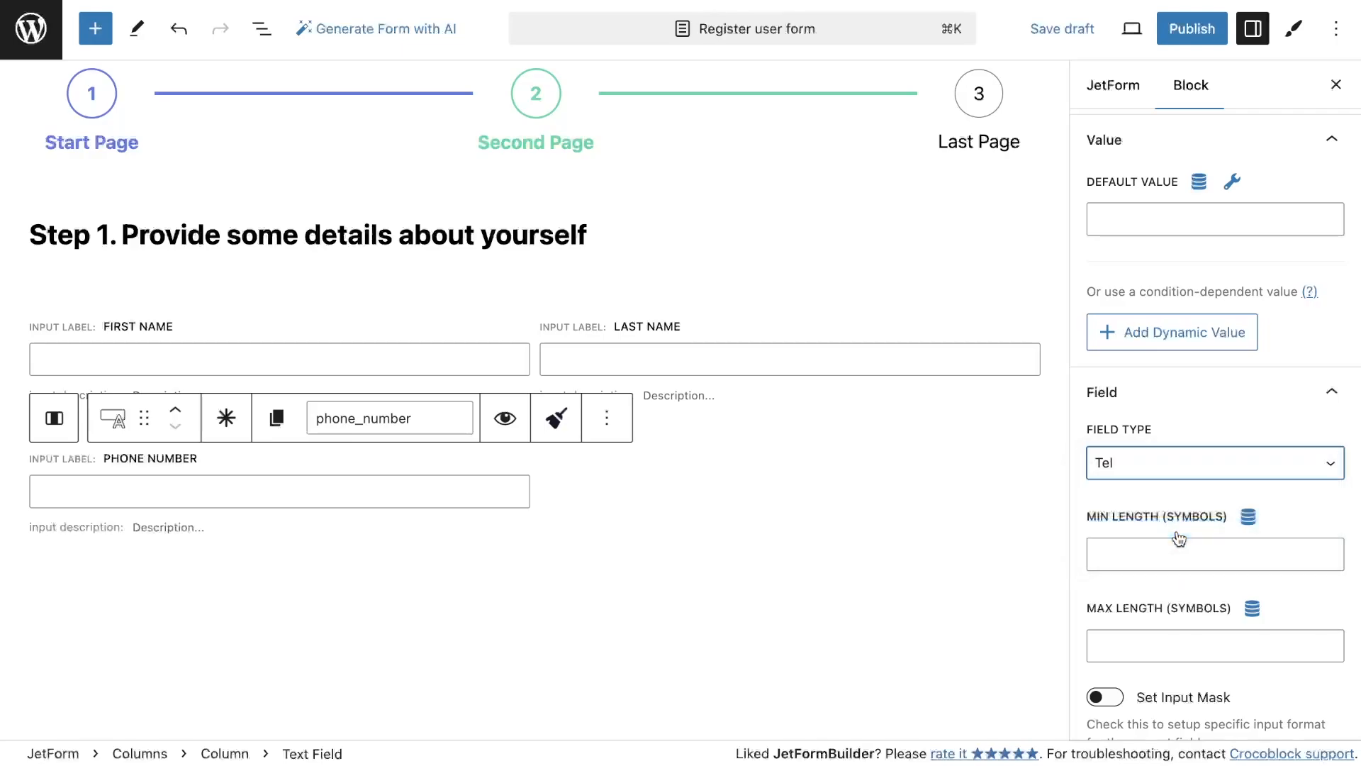
# Add a Text Field under Last name and label it Email
pyautogui.scroll(7, 1170, 510)
pyautogui.click(95, 29)
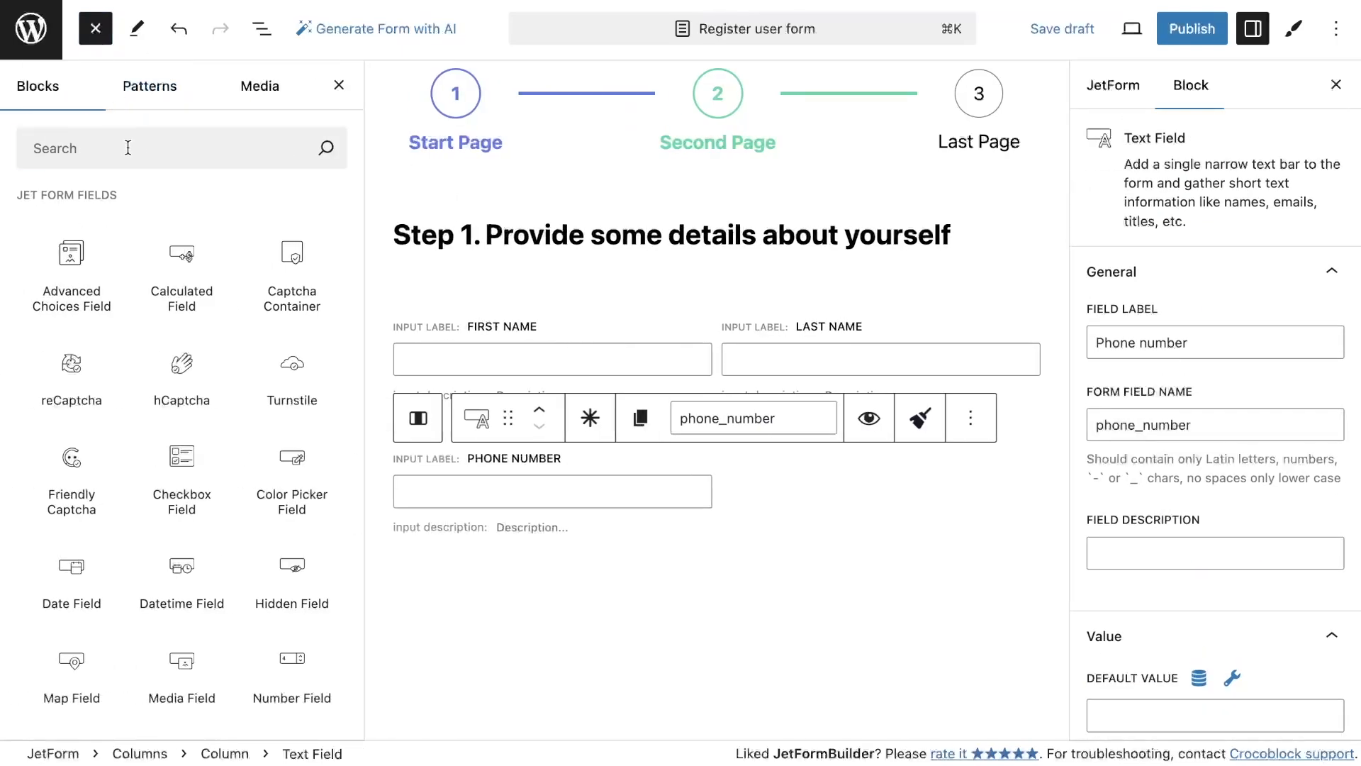
pyautogui.write('text')
pyautogui.moveTo(72, 245); pyautogui.dragTo(955, 478)
pyautogui.click(1190, 333)
pyautogui.write('Email')
# Set the Email field's type to Email
pyautogui.scroll(-5, 1179, 454)
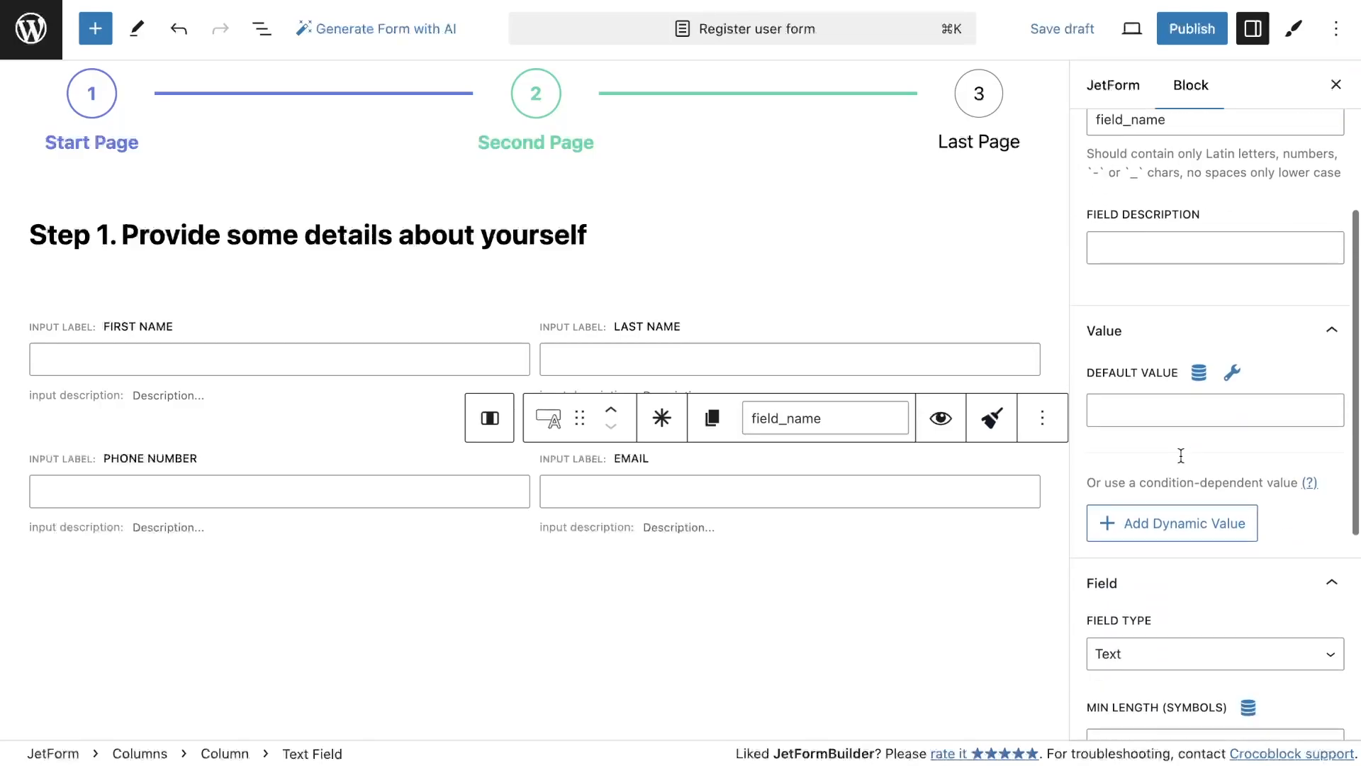
pyautogui.click(1184, 578)
pyautogui.click(1178, 599)
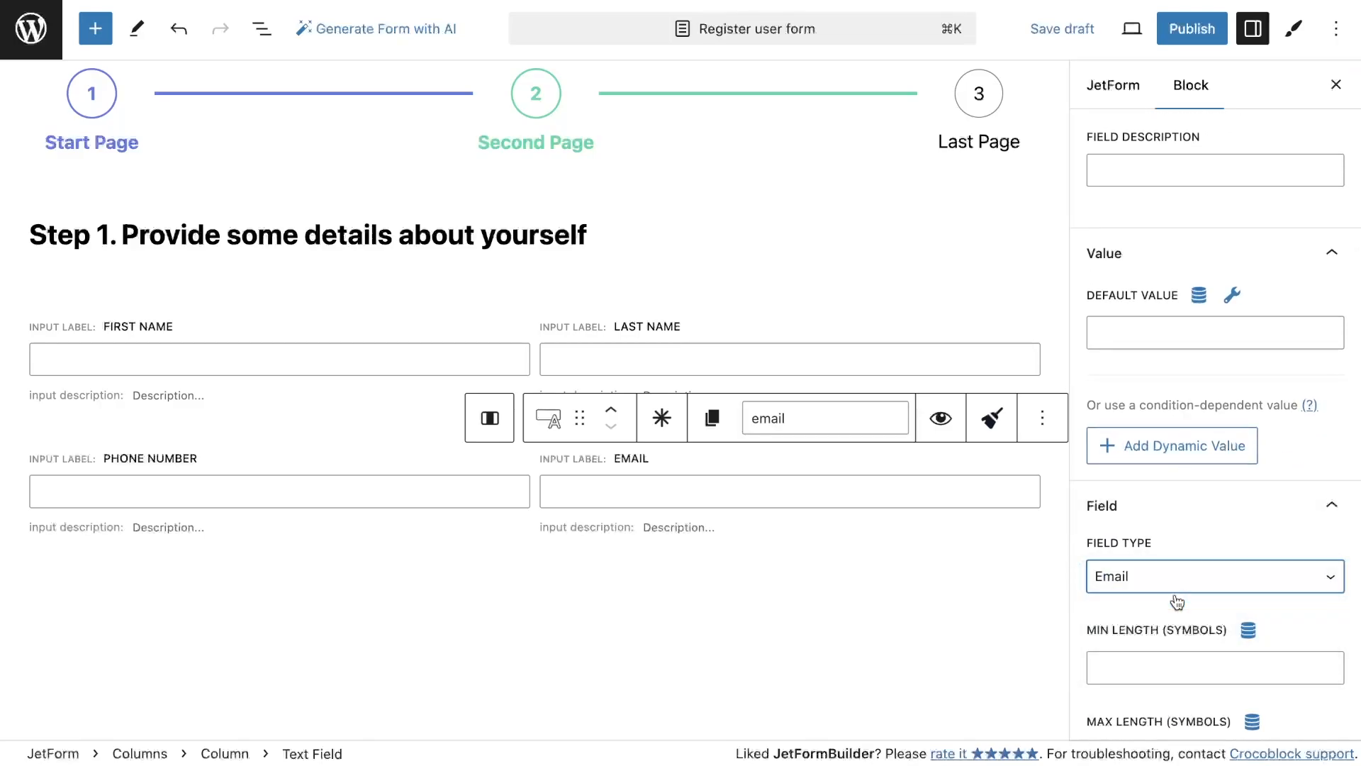
# Add a Media Field under Phone number and label it User avatar
pyautogui.click(95, 28)
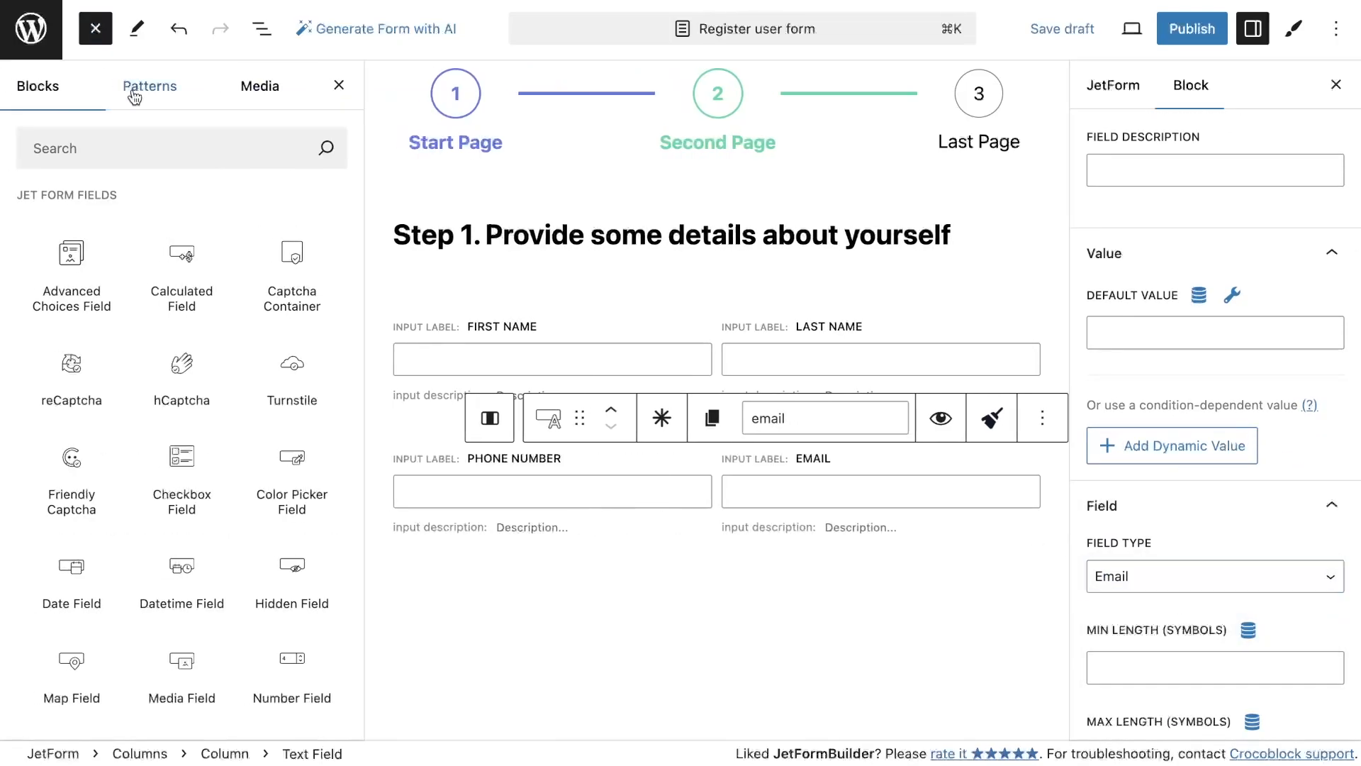
pyautogui.write('med')
pyautogui.moveTo(182, 241); pyautogui.dragTo(527, 560)
pyautogui.scroll(5, 1207, 325)
pyautogui.click(1199, 343)
pyautogui.write('User')
# Set the User avatar field's user access to Any registered user
pyautogui.click(1171, 499)
pyautogui.scroll(-5, 1171, 499)
pyautogui.click(1160, 408)
pyautogui.click(1158, 428)
pyautogui.scroll(3, 1158, 426)
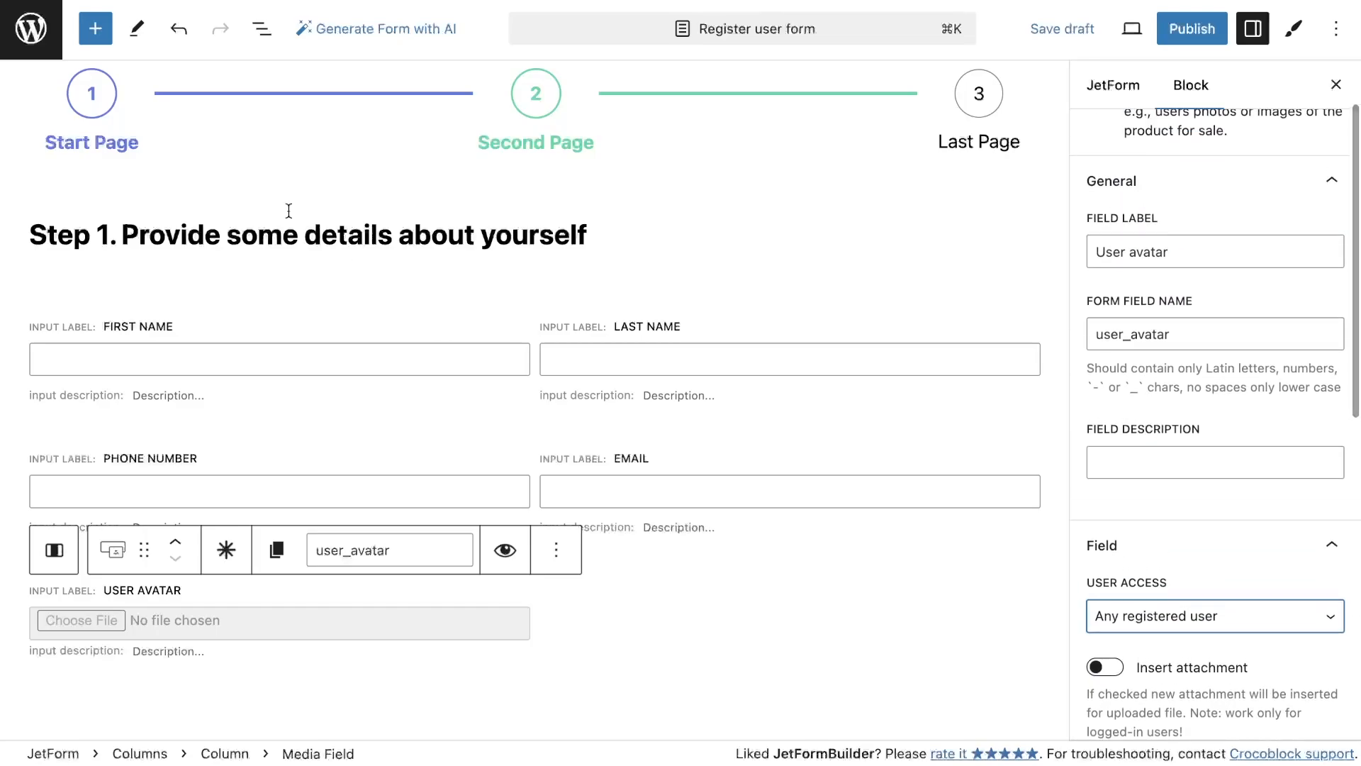
# Add a Date Field beside the User avatar field and label it Birthday
pyautogui.click(95, 28)
pyautogui.write('dt')
pyautogui.press('BackSpace')
pyautogui.write('ate')
pyautogui.moveTo(189, 243); pyautogui.dragTo(855, 602)
pyautogui.click(1162, 341)
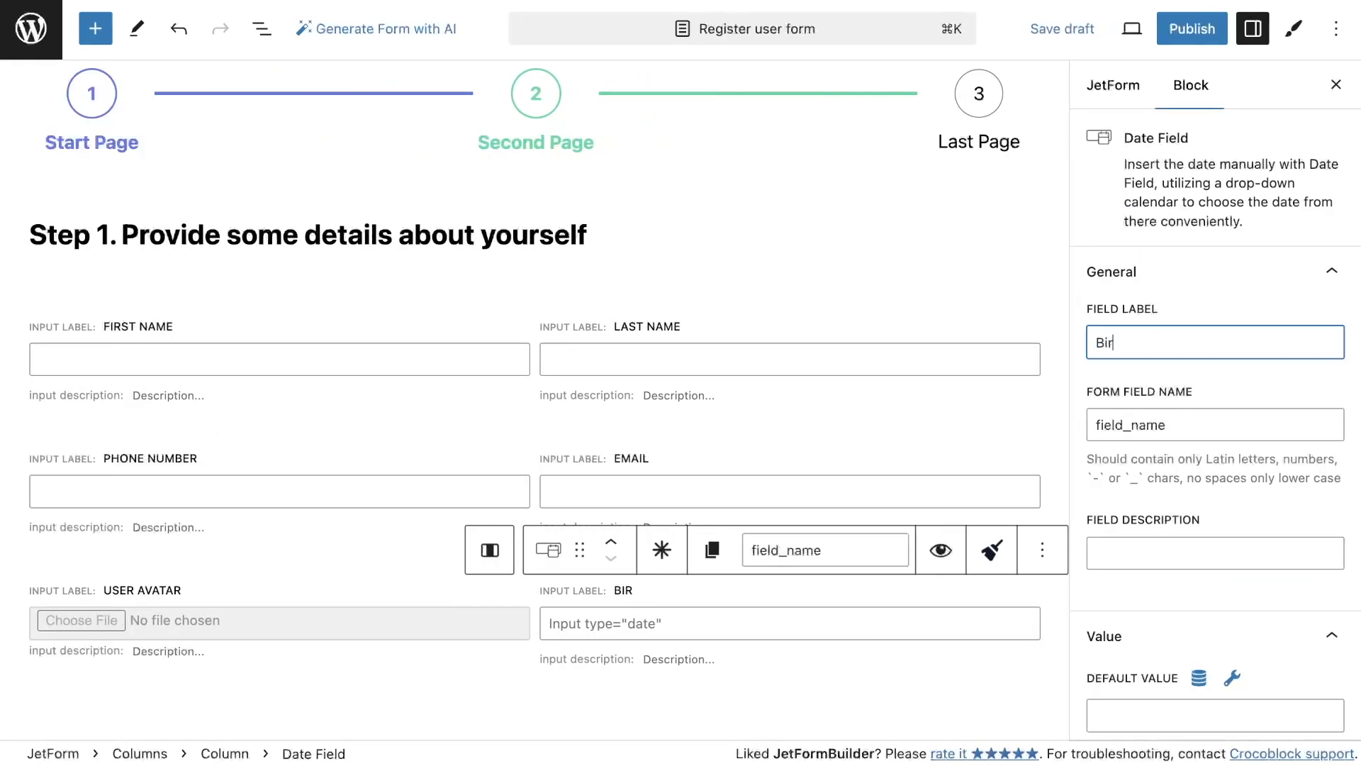
pyautogui.write('Birthday')
# Limit the Birthday field's selectable dates to a date in January 2002
pyautogui.scroll(-10, 1224, 373)
pyautogui.click(1191, 378)
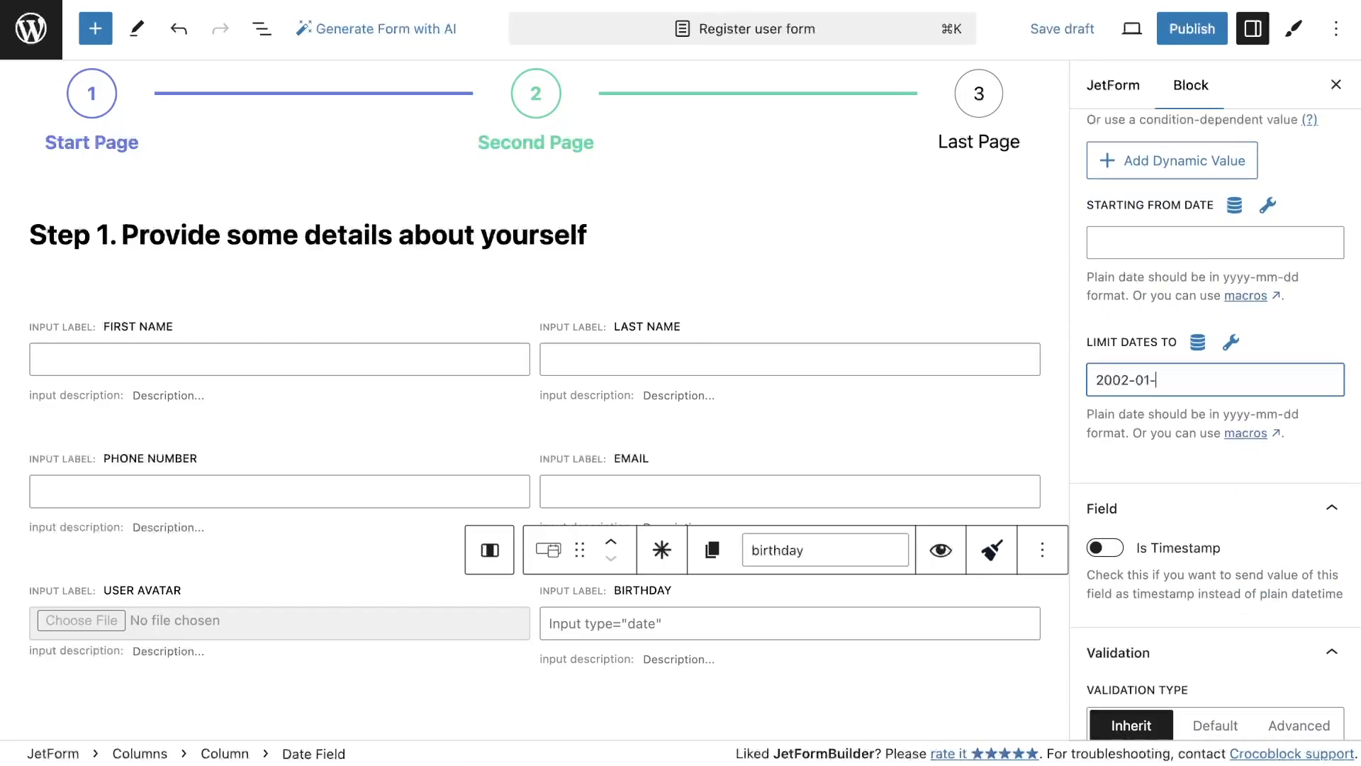
pyautogui.scroll(10, 1288, 352)
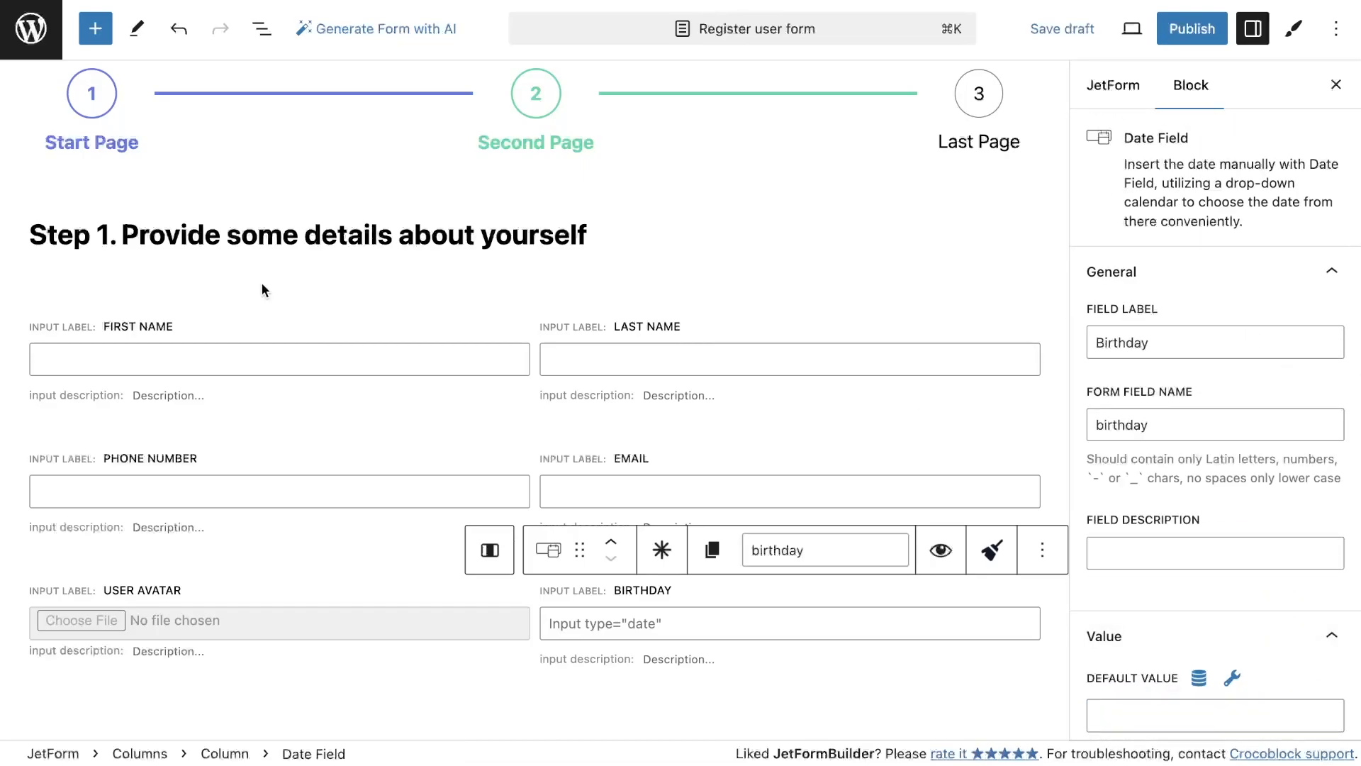
# Add a Number Field below Birthday and label it Salary
pyautogui.click(94, 39)
pyautogui.write('numb')
pyautogui.moveTo(71, 251); pyautogui.dragTo(993, 716)
pyautogui.click(1215, 343)
pyautogui.write('Sakary')
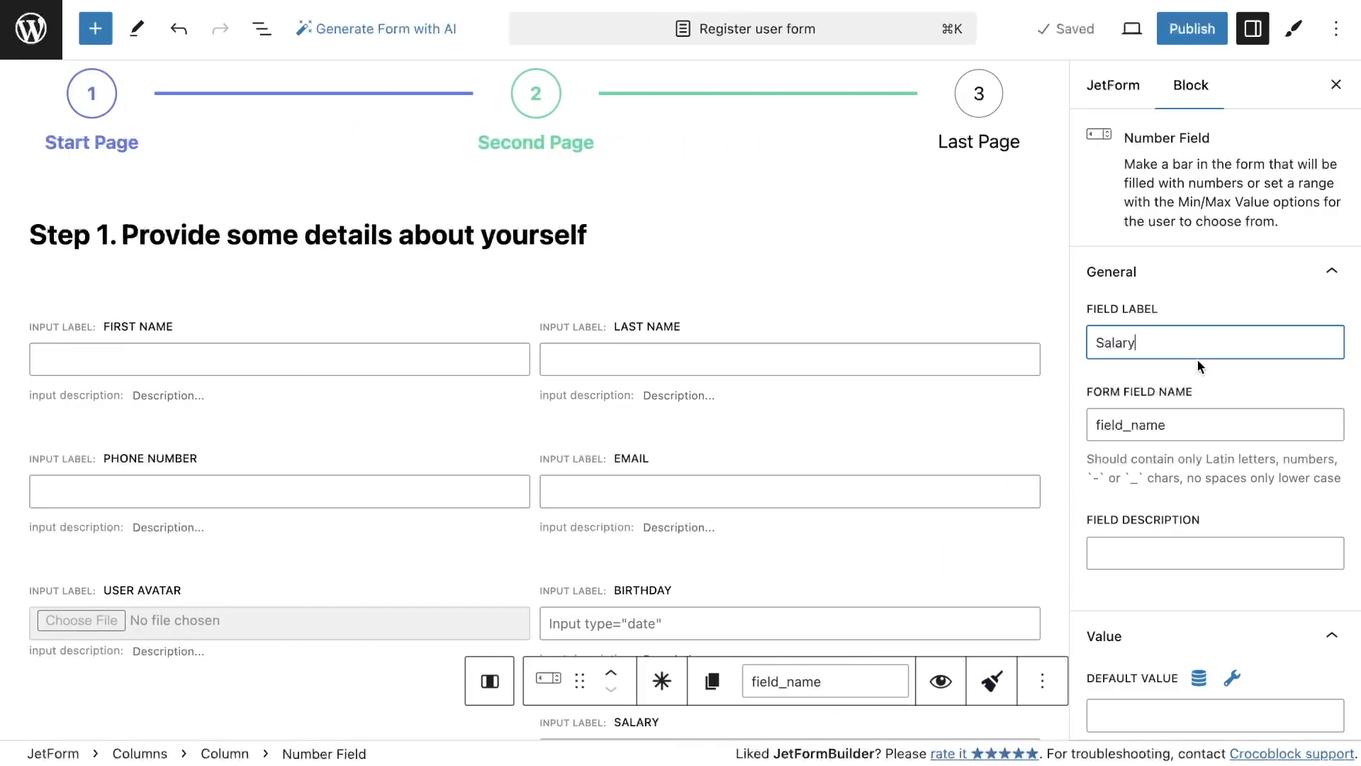
# Set the Salary field's minimum to 0, maximum to 10000000 and step to 100
pyautogui.scroll(-8, 1209, 502)
pyautogui.click(1125, 369)
pyautogui.write('0')
pyautogui.click(1146, 459)
pyautogui.click(1159, 552)
pyautogui.write('100')
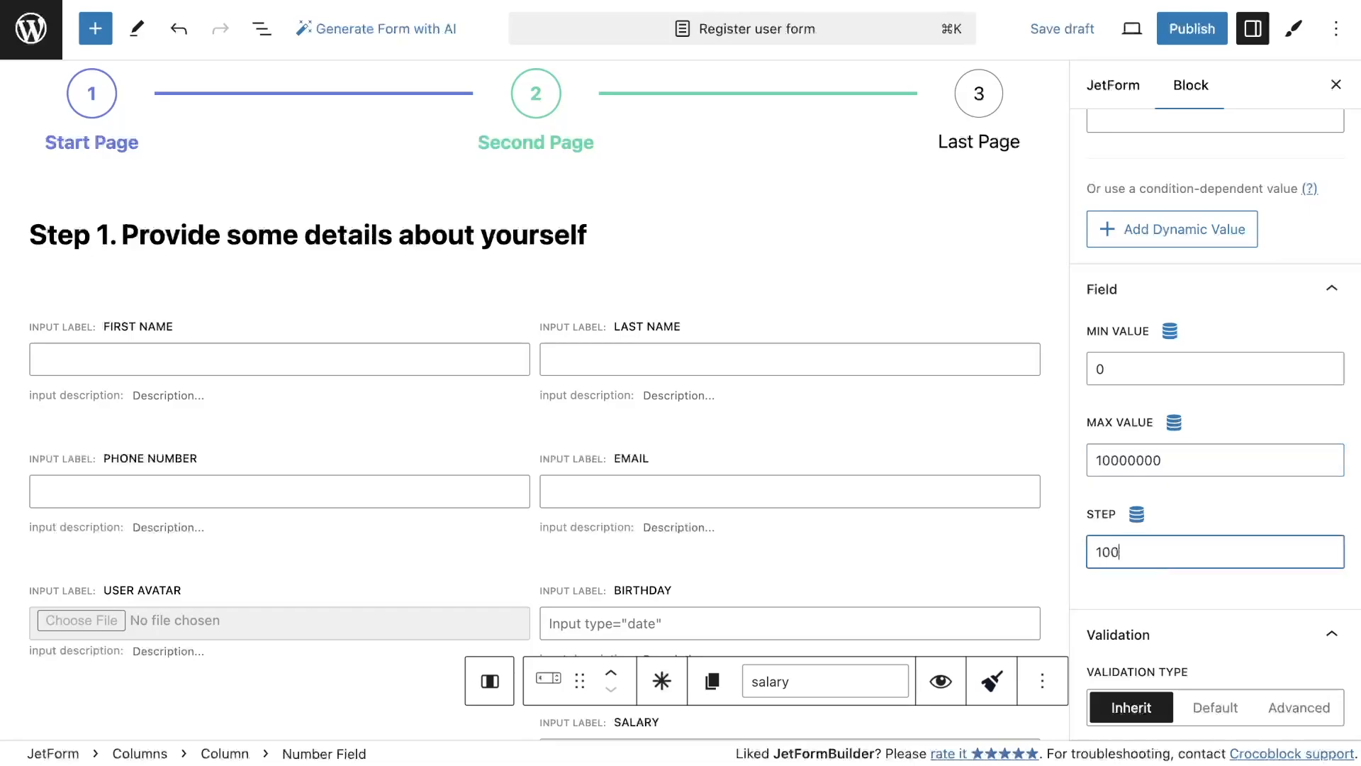
# Add a Form Page Break after the first page's fields with the next button label Go to the next page
pyautogui.scroll(-2, 895, 435)
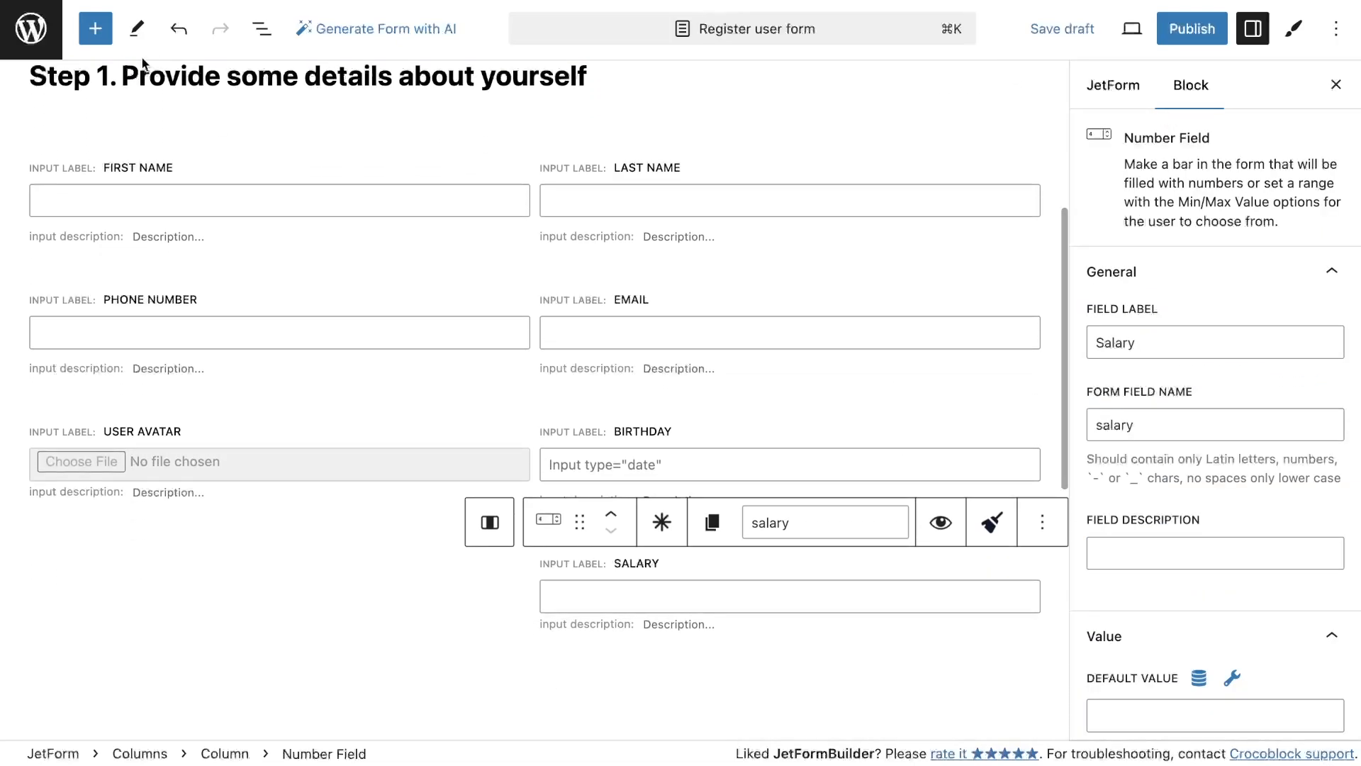
pyautogui.click(95, 28)
pyautogui.write('page')
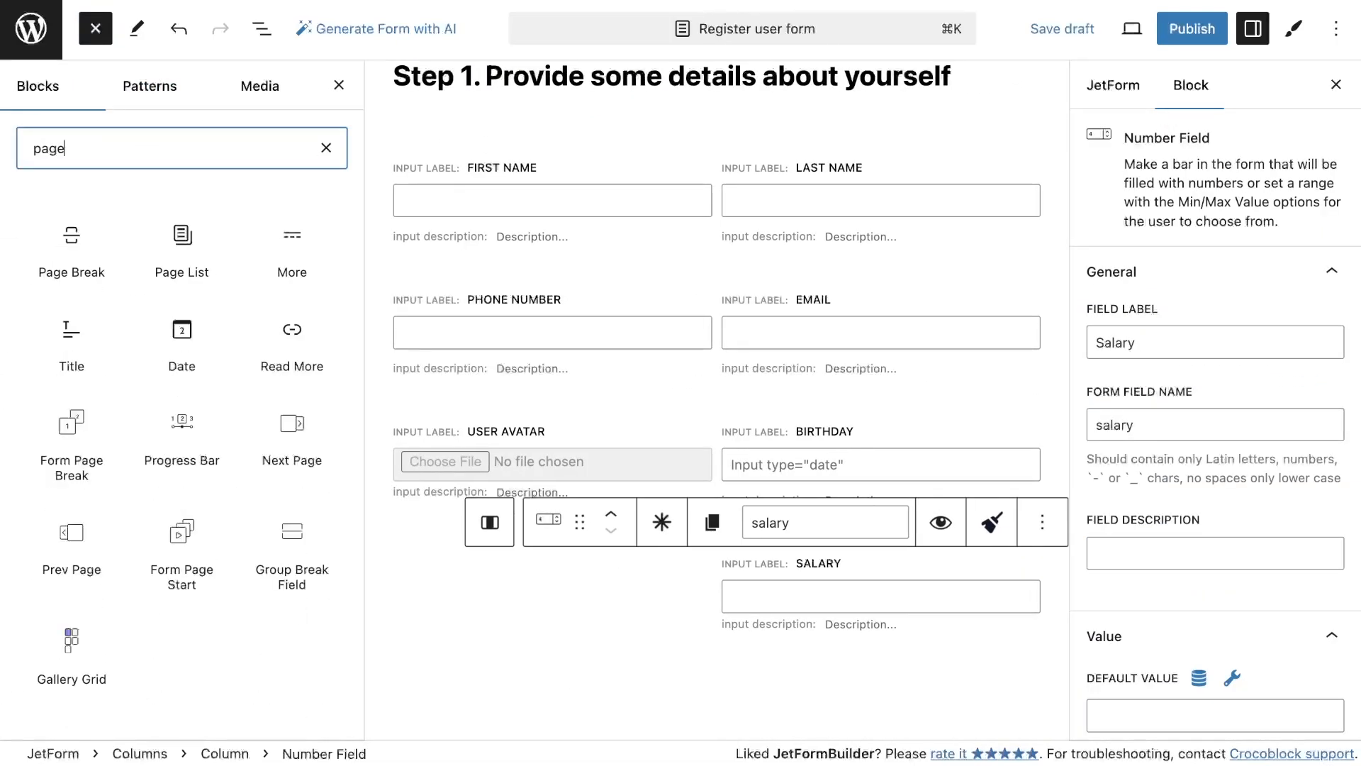
pyautogui.moveTo(72, 425); pyautogui.dragTo(634, 713)
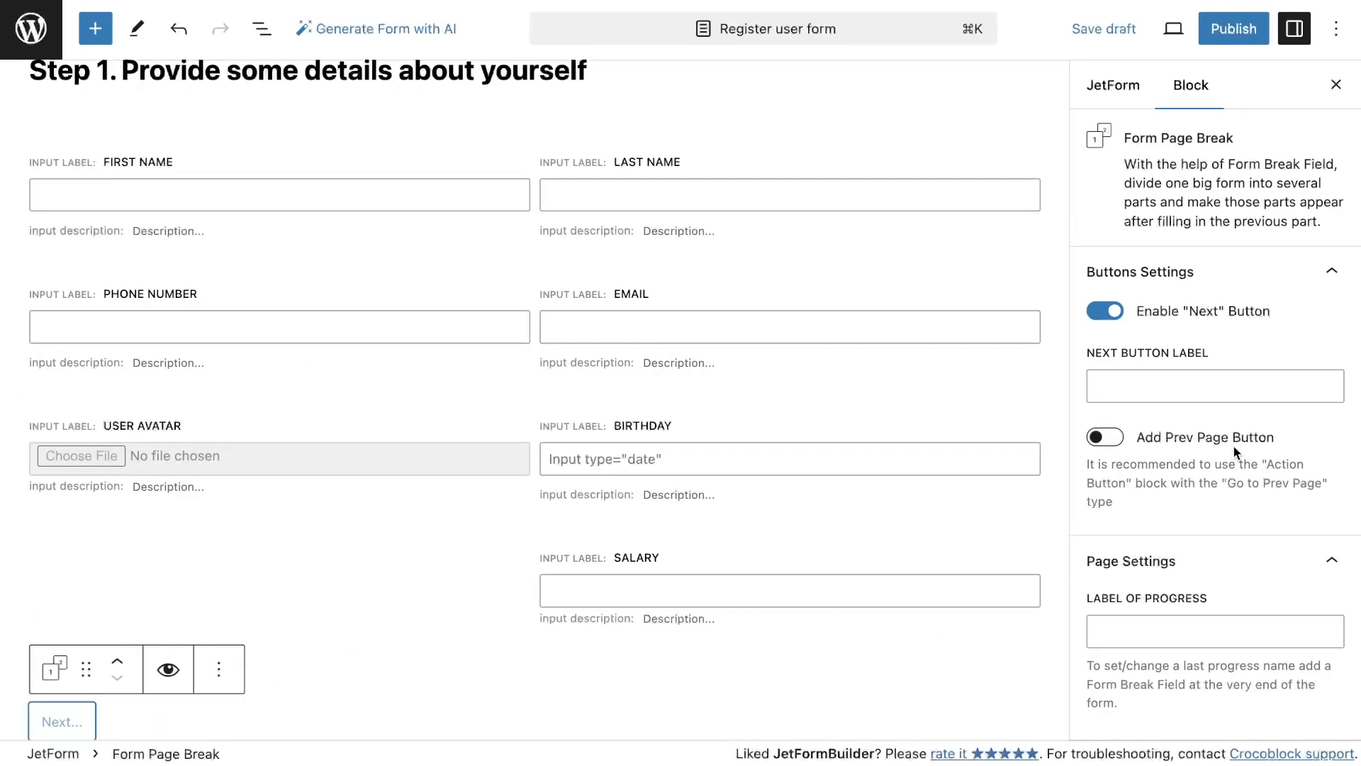
pyautogui.scroll(-1, 1233, 445)
pyautogui.click(1188, 358)
pyautogui.write('Go to the next page')
# Add a heading reading Step 2. Details about your work experience after the page break
pyautogui.scroll(-1, 949, 554)
pyautogui.scroll(-6, 947, 553)
pyautogui.click(95, 29)
pyautogui.write('head')
pyautogui.moveTo(71, 238); pyautogui.dragTo(610, 206)
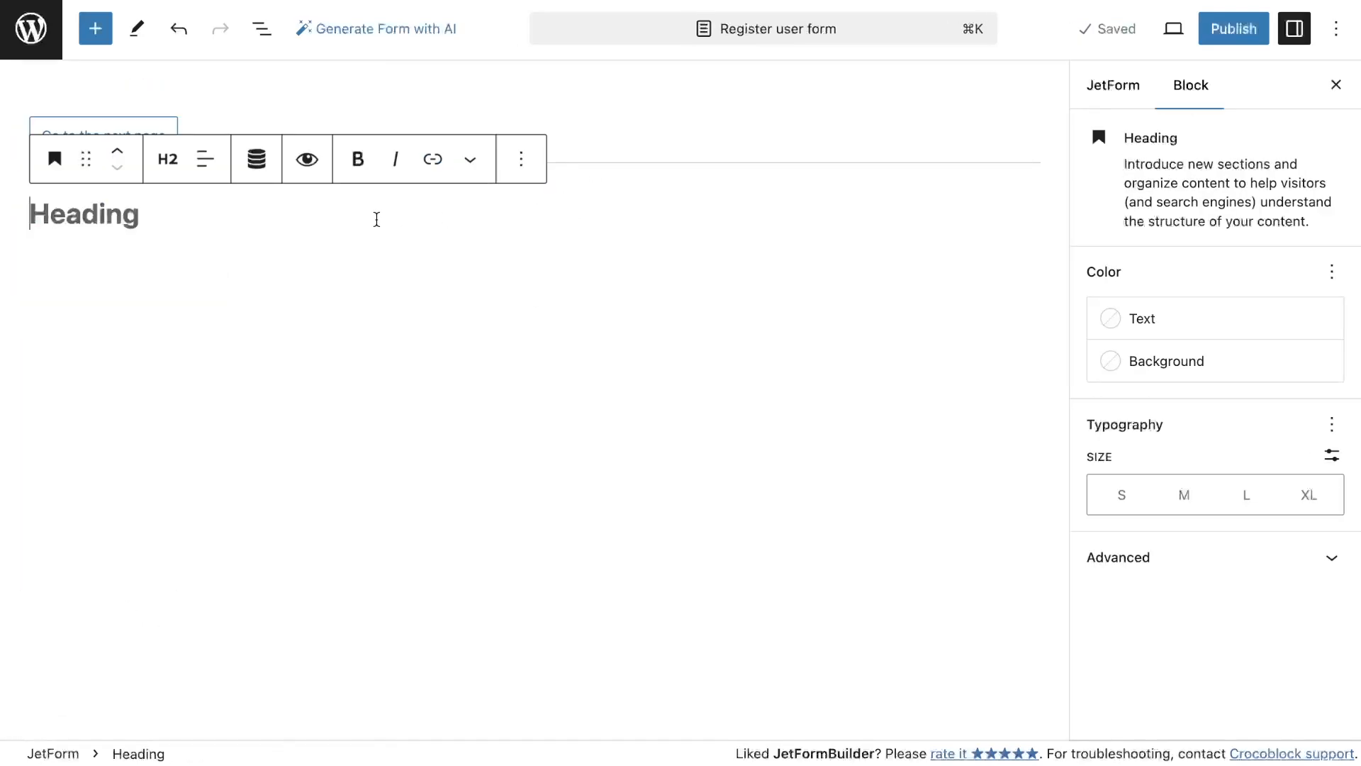
pyautogui.write('Step 2. Details about your work experience')
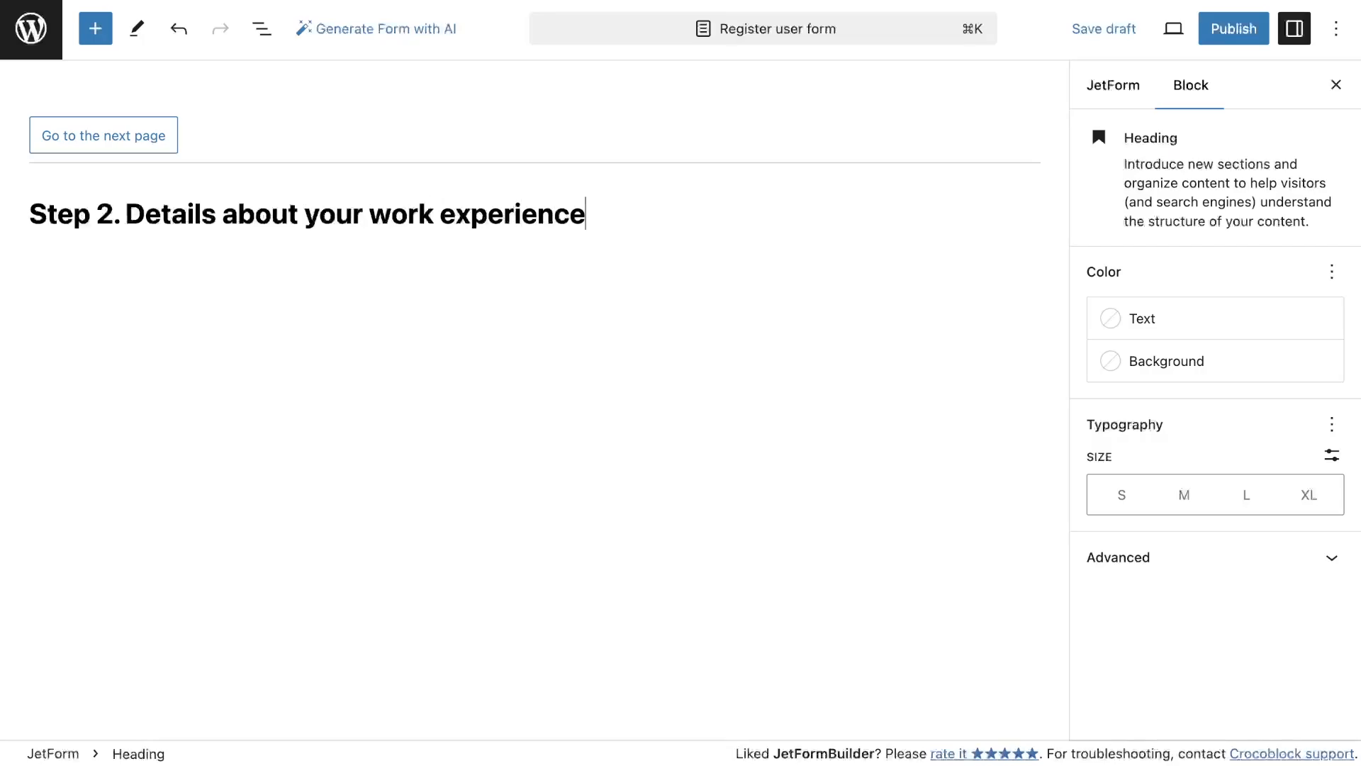
# Insert a two-column layout with a Text Field in each column below the Step 2 heading
pyautogui.click(95, 28)
pyautogui.write('column')
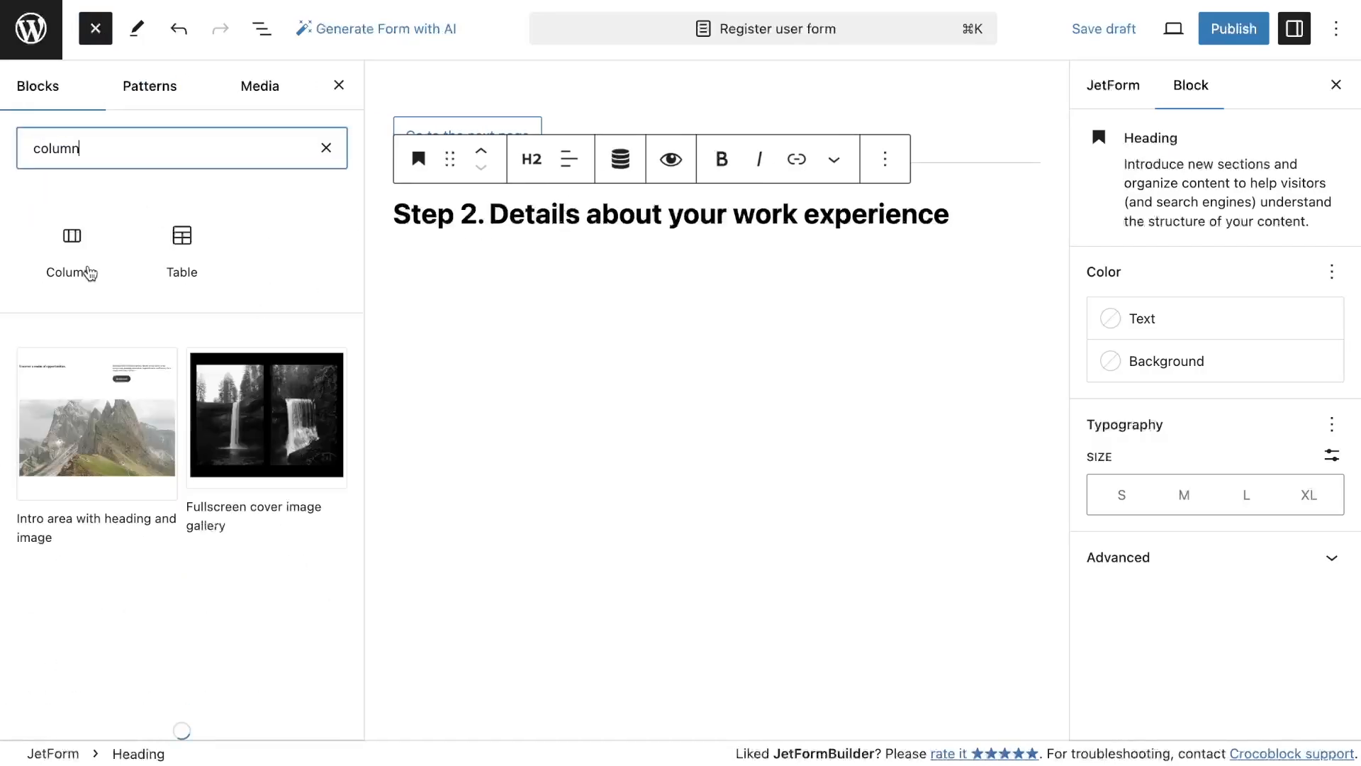
pyautogui.click(90, 273)
pyautogui.click(444, 398)
pyautogui.click(280, 294)
pyautogui.click(217, 444)
pyautogui.click(731, 305)
pyautogui.click(638, 482)
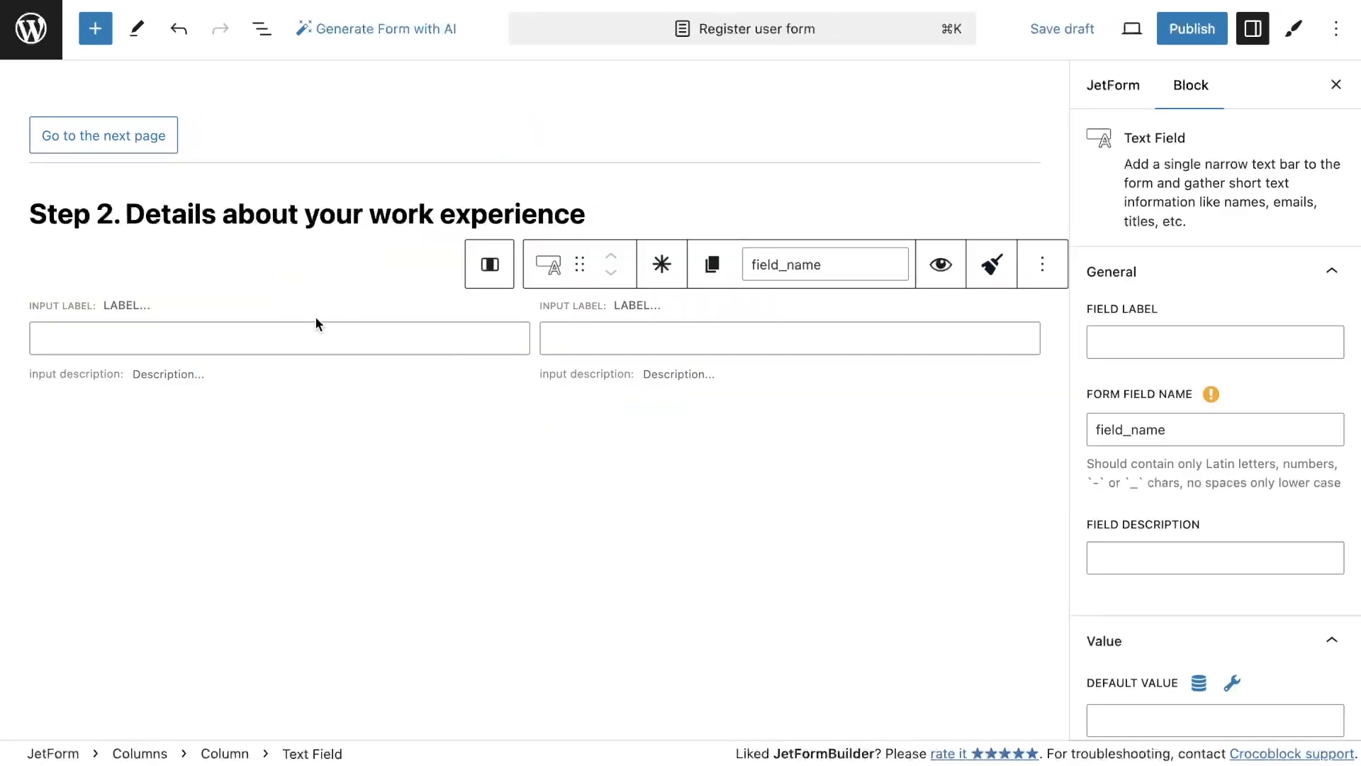
# Label the two new text fields Work position and Company name
pyautogui.click(1206, 343)
pyautogui.write('Work position')
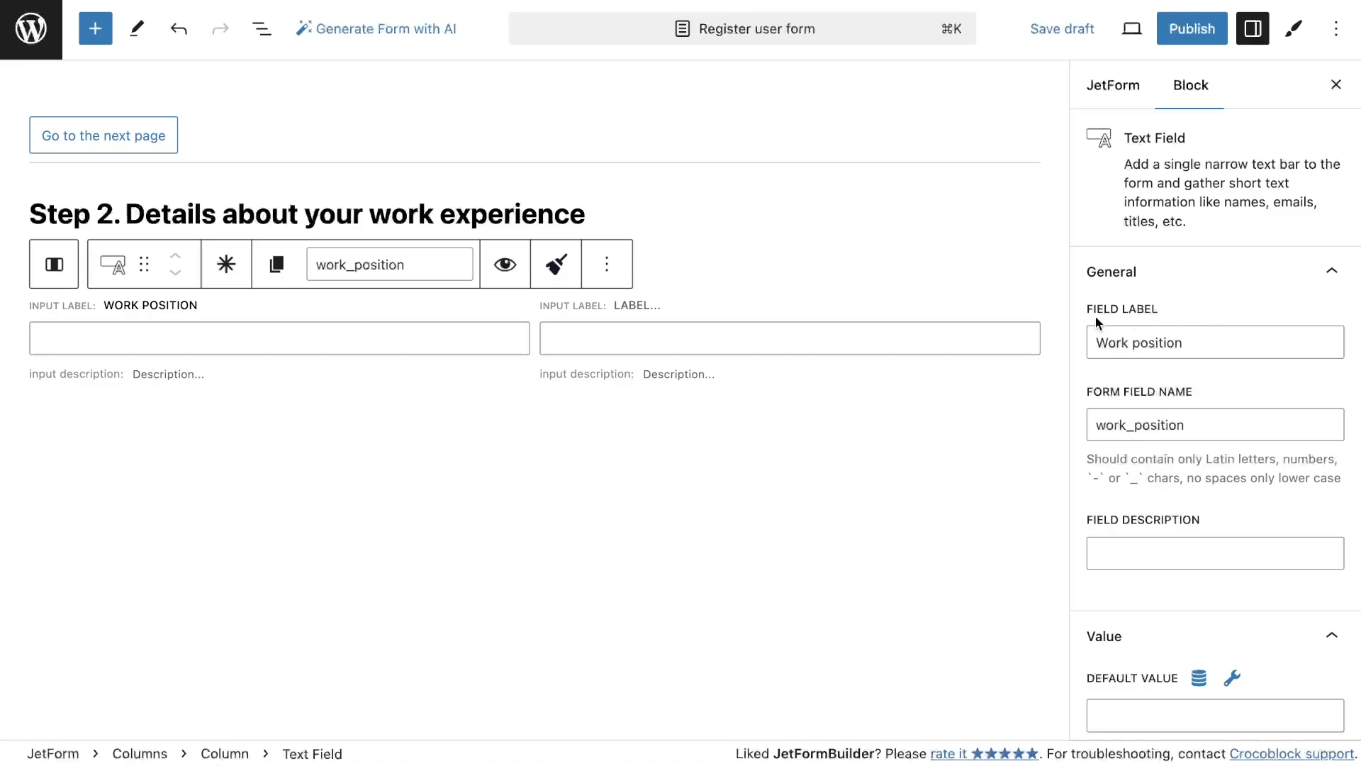
pyautogui.click(746, 306)
pyautogui.click(1246, 345)
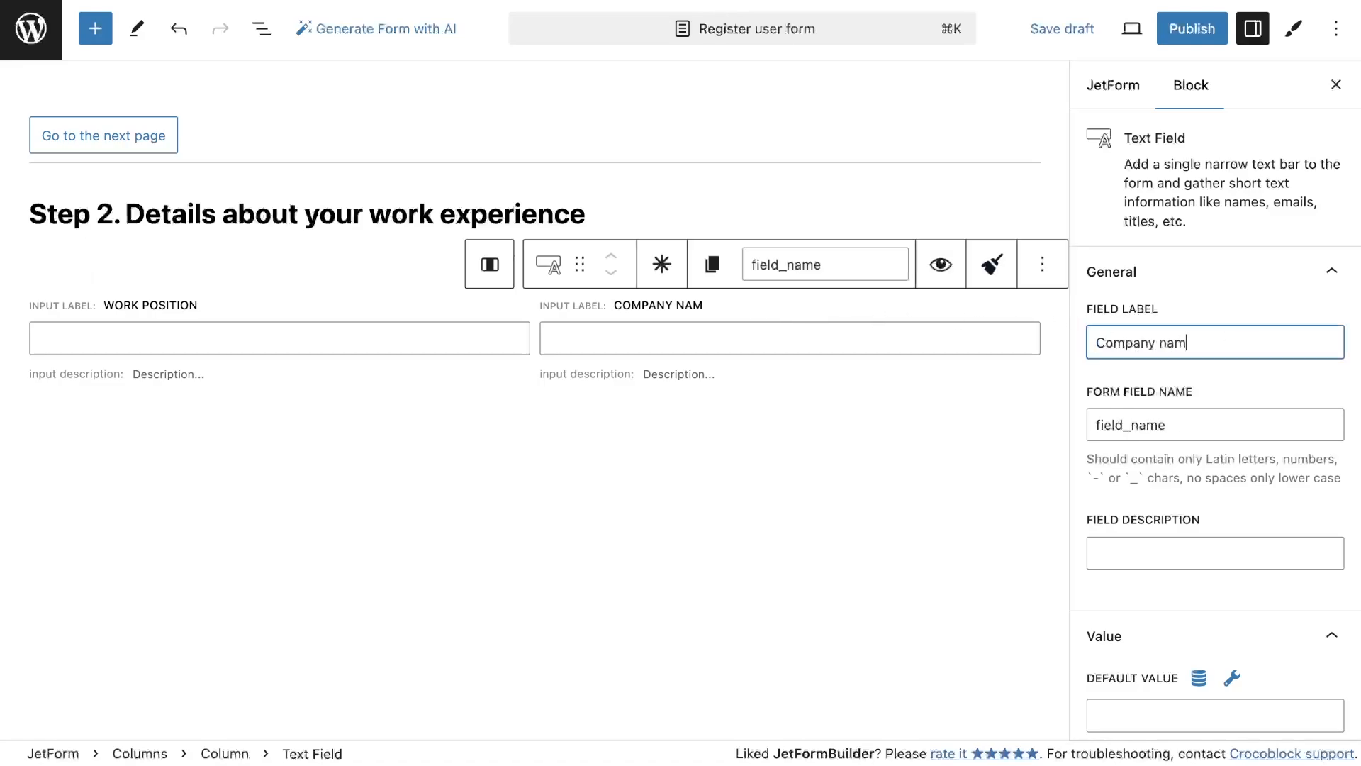
# Add a Wysiwyg Field under Work position and label it Professional summary
pyautogui.click(95, 28)
pyautogui.write('wys')
pyautogui.moveTo(114, 252); pyautogui.dragTo(524, 419)
pyautogui.click(1164, 409)
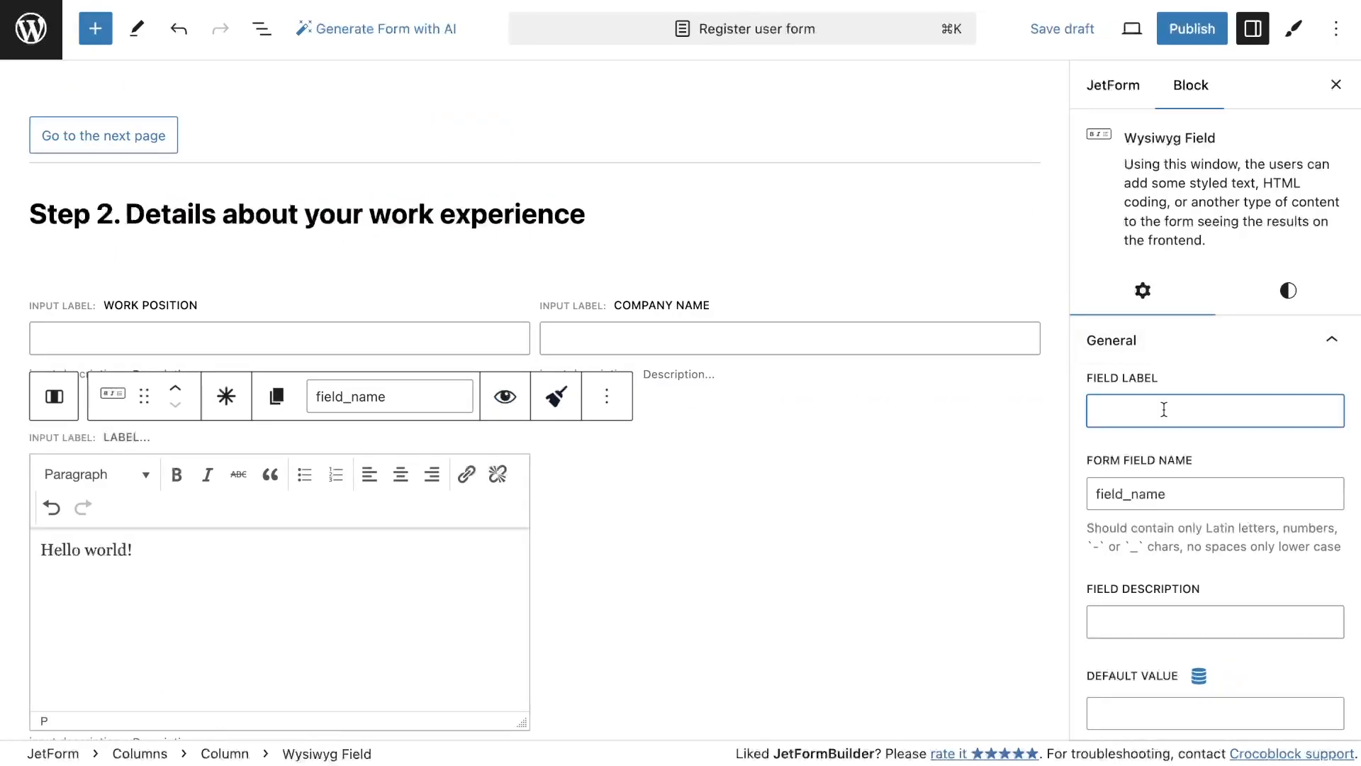
pyautogui.write('Professional summary')
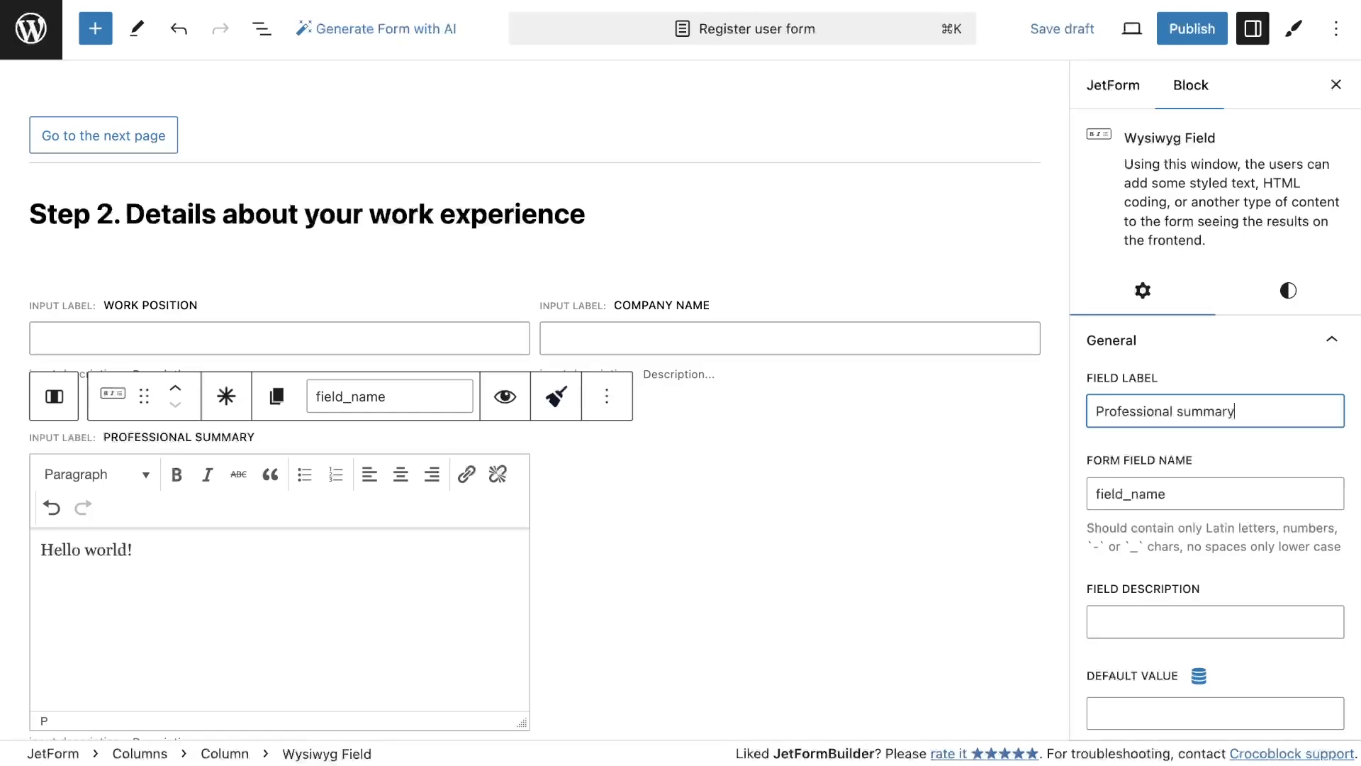
# Add a Number Field beside Professional summary and label it Term of the work
pyautogui.click(95, 28)
pyautogui.write('numb')
pyautogui.moveTo(71, 248); pyautogui.dragTo(887, 472)
pyautogui.click(1154, 336)
pyautogui.write('Term of the work')
# Set the Term of the work field's minimum to 0 and maximum to 20, and edit its step
pyautogui.scroll(-8, 1155, 617)
pyautogui.click(1215, 385)
pyautogui.write('0')
pyautogui.click(1237, 476)
pyautogui.write('20')
pyautogui.click(1220, 573)
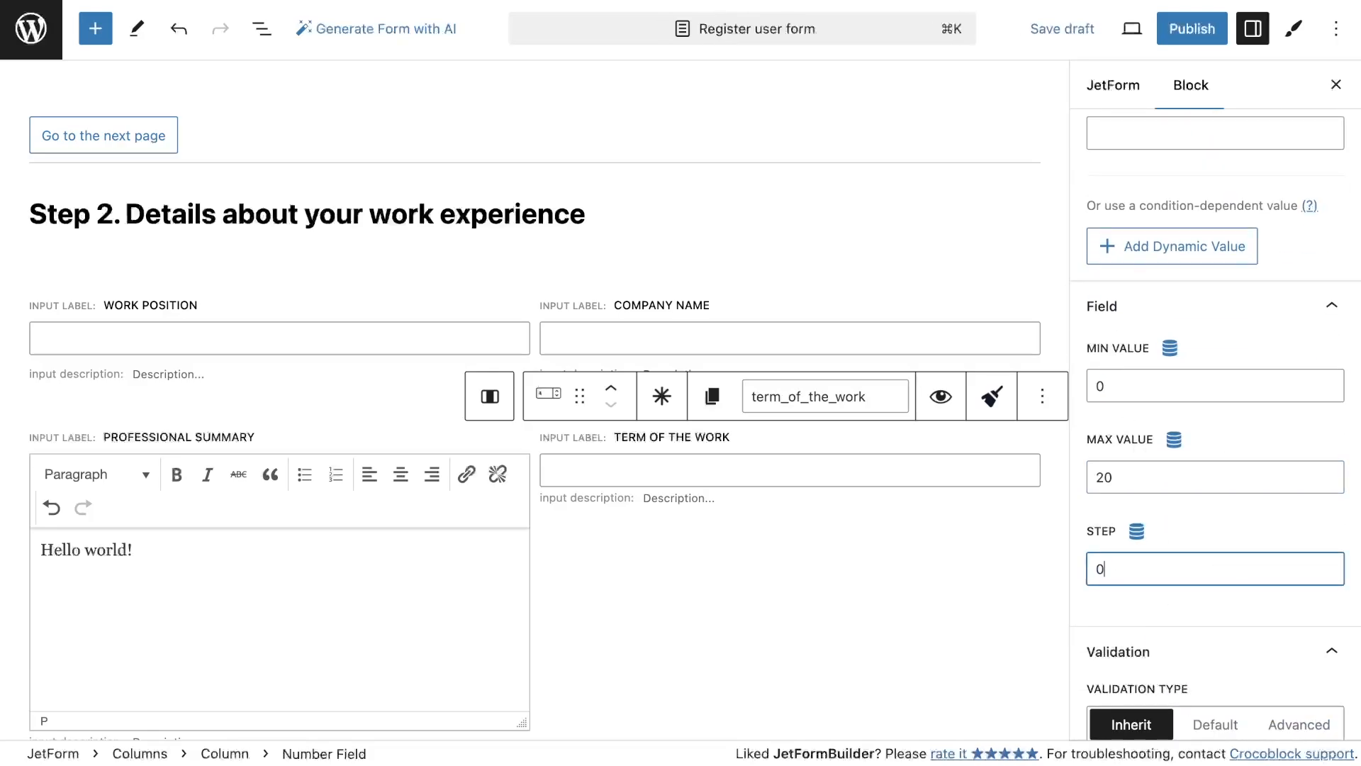
pyautogui.click(1232, 532)
pyautogui.click(1155, 569)
pyautogui.click(1149, 609)
# Add a Form Page Break with next button label Go to the 3rd page and a prev button labelled Back to the prev page
pyautogui.scroll(-5, 796, 619)
pyautogui.click(96, 30)
pyautogui.write('page')
pyautogui.moveTo(64, 454); pyautogui.dragTo(688, 608)
pyautogui.click(1155, 386)
pyautogui.write('Go to the 3rd pag')
pyautogui.click(1101, 439)
pyautogui.click(1184, 578)
pyautogui.write('Back to the prev pa')
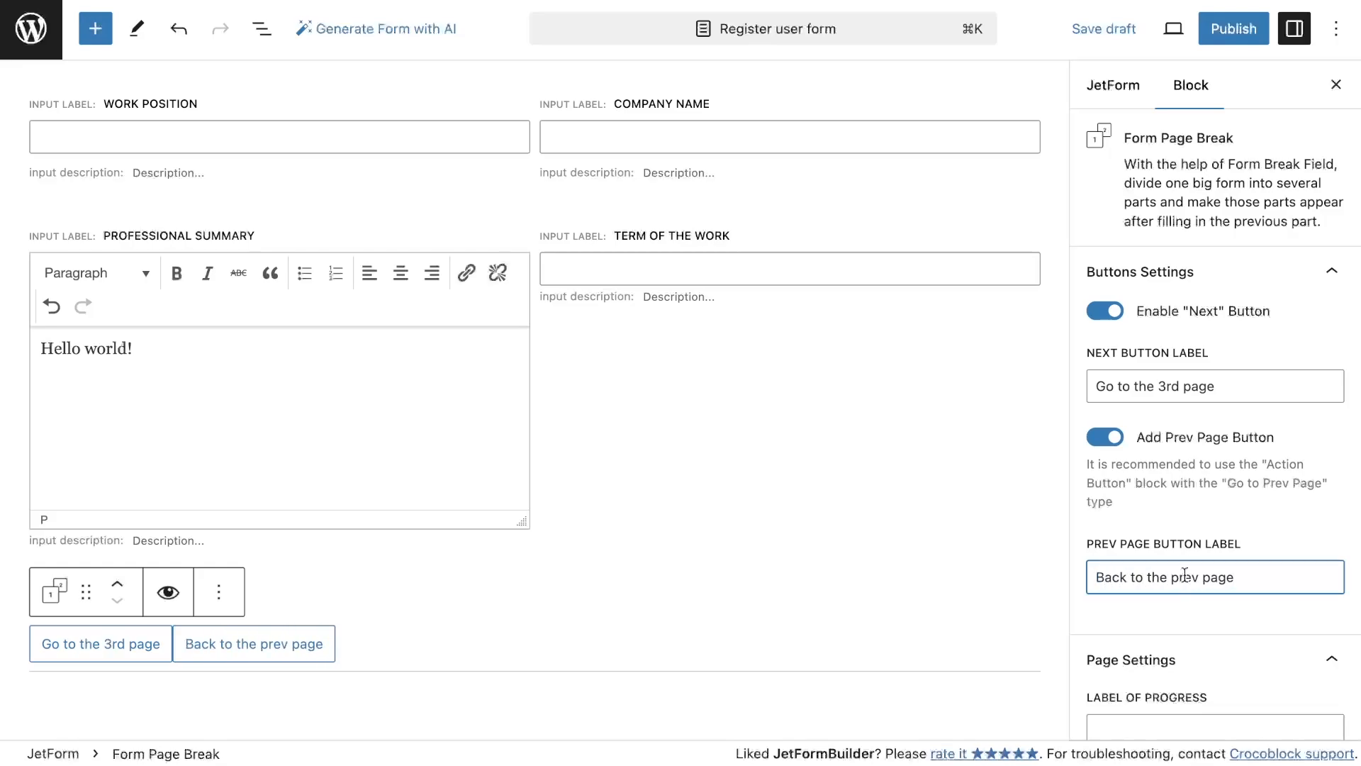
# Set the page break's progress label to 2nd page
pyautogui.scroll(-4, 1185, 574)
pyautogui.click(1191, 479)
pyautogui.write('2nd page')
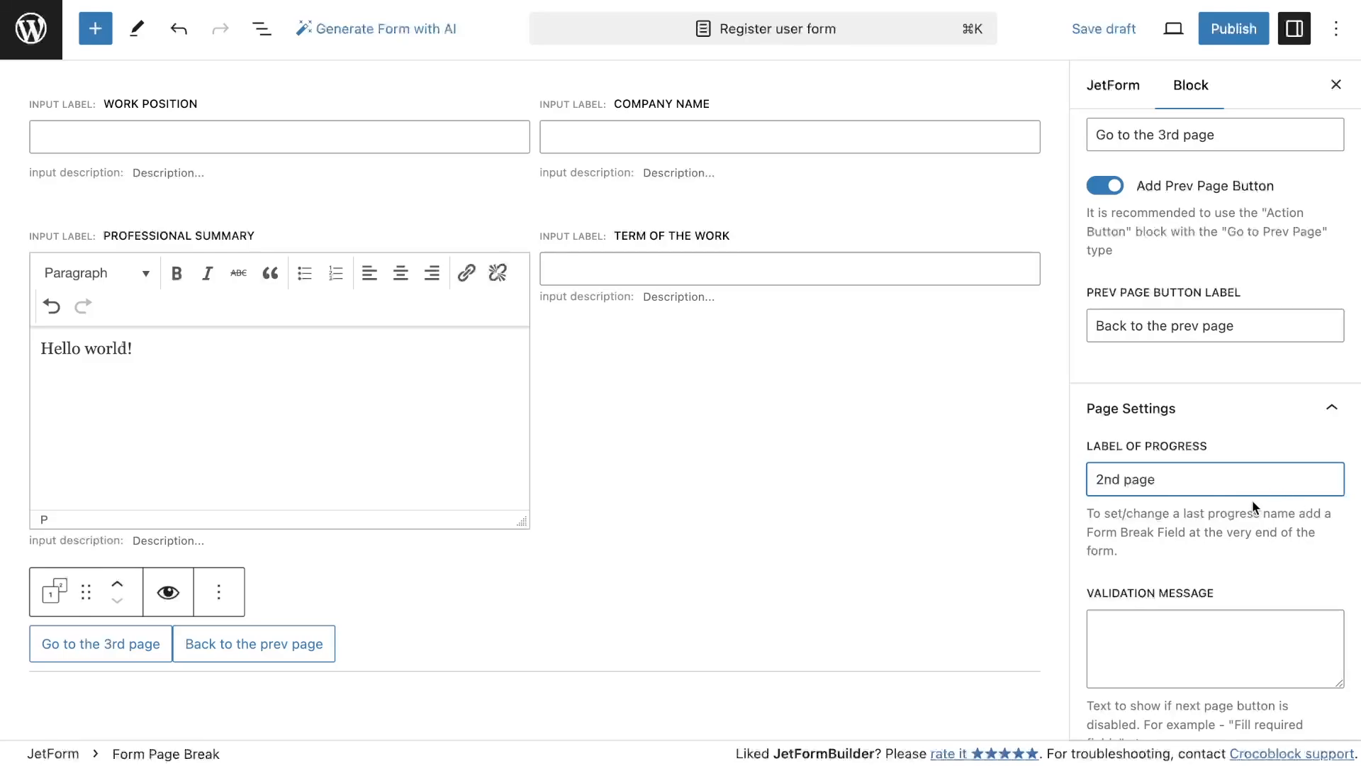
# Add a heading reading Step 3. Please add some additional information after the second page break
pyautogui.scroll(-5, 921, 514)
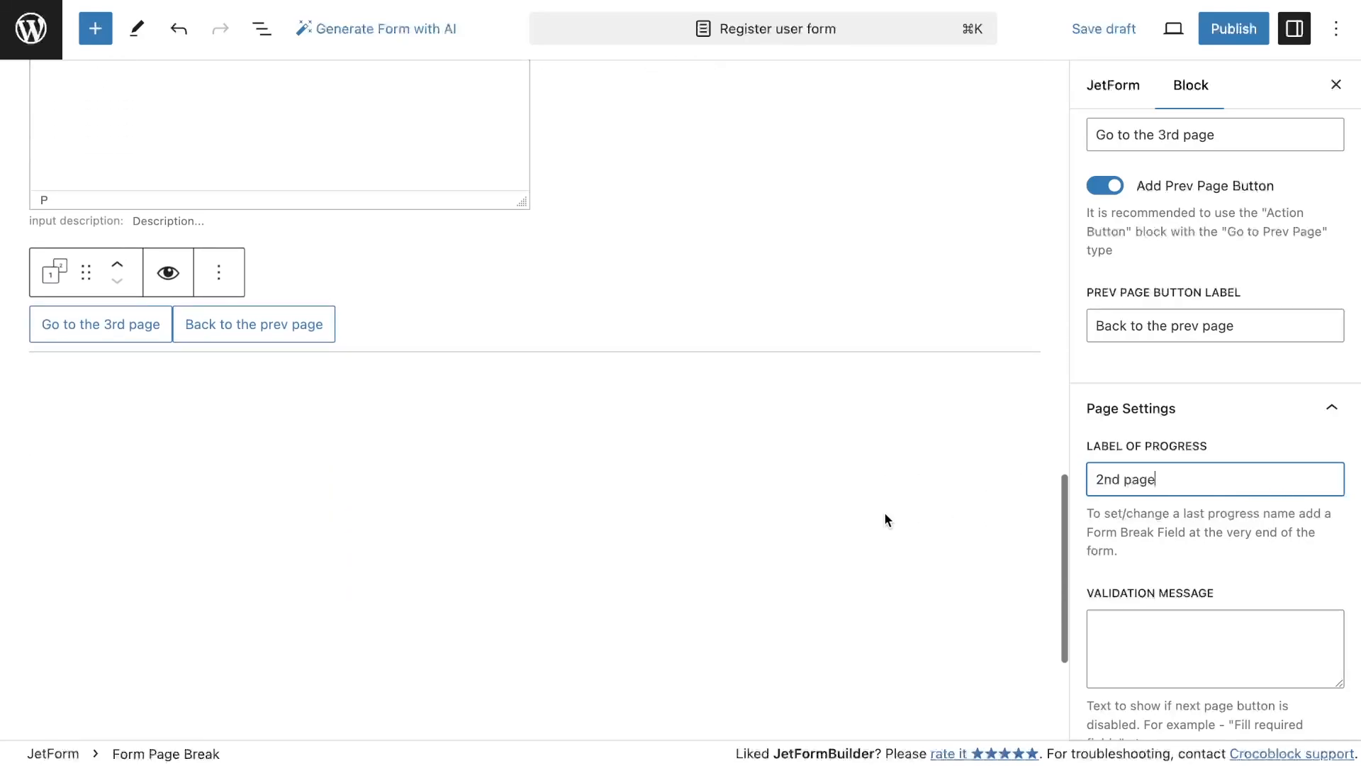
pyautogui.click(95, 28)
pyautogui.write('head')
pyautogui.moveTo(71, 245); pyautogui.dragTo(614, 279)
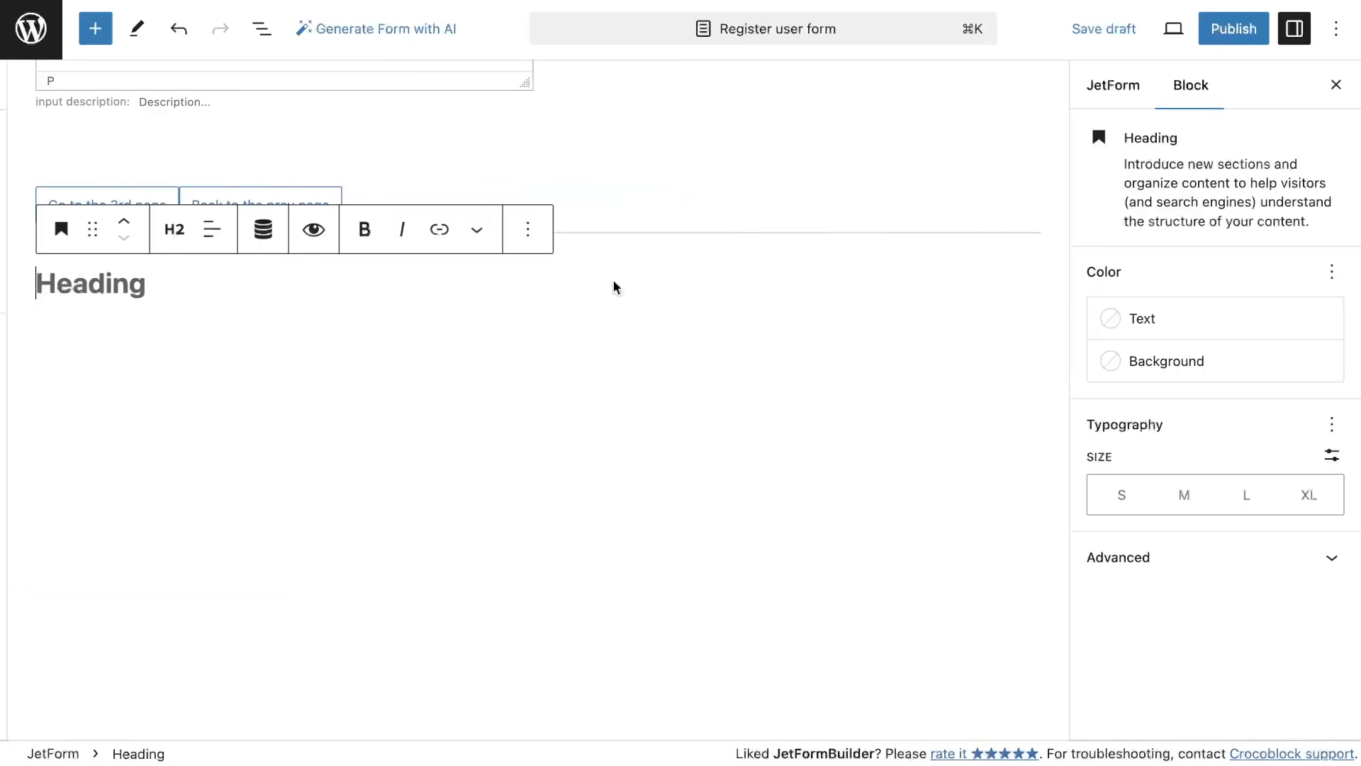
pyautogui.write('Step 3. Please add some additional information')
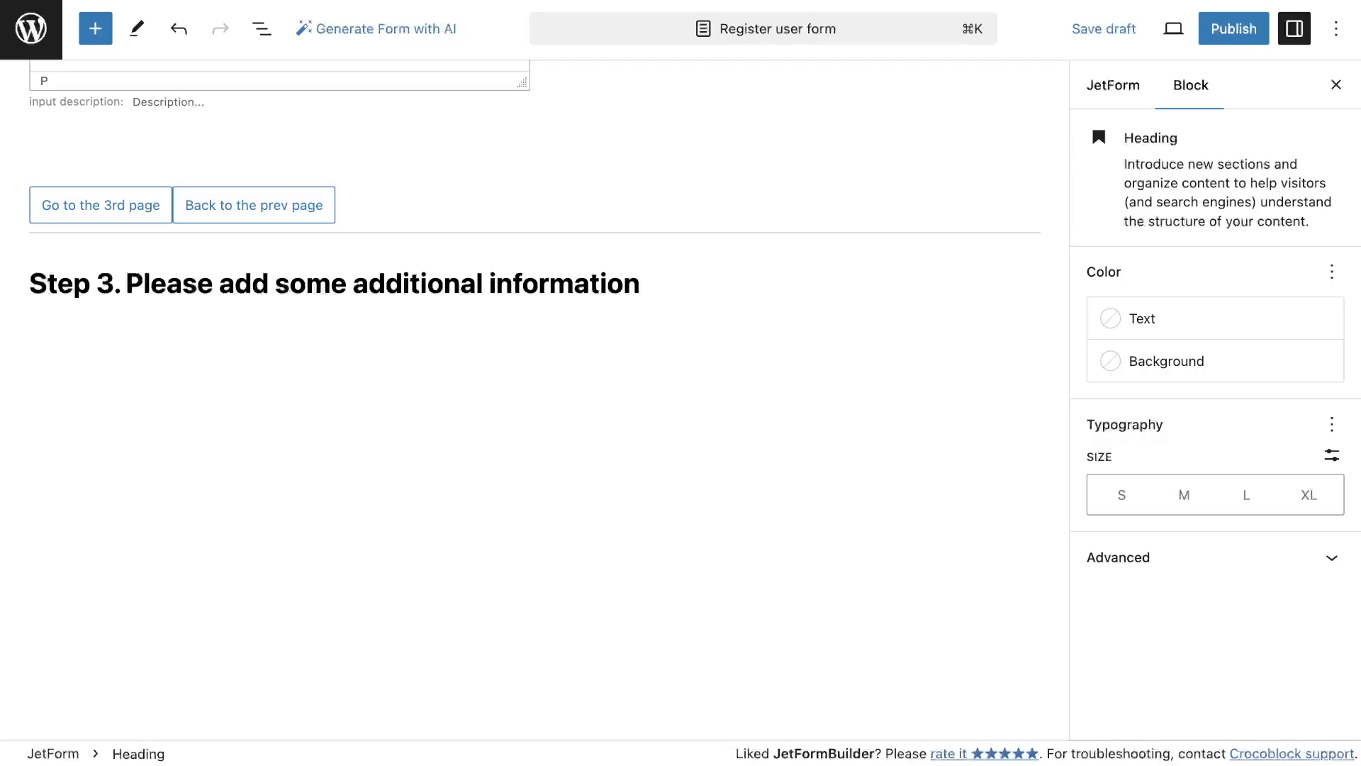
# Add a Repeater Field under the Step 3 heading and label it Education
pyautogui.click(95, 28)
pyautogui.click(174, 146)
pyautogui.write('rep')
pyautogui.moveTo(72, 234); pyautogui.dragTo(555, 346)
pyautogui.click(1179, 367)
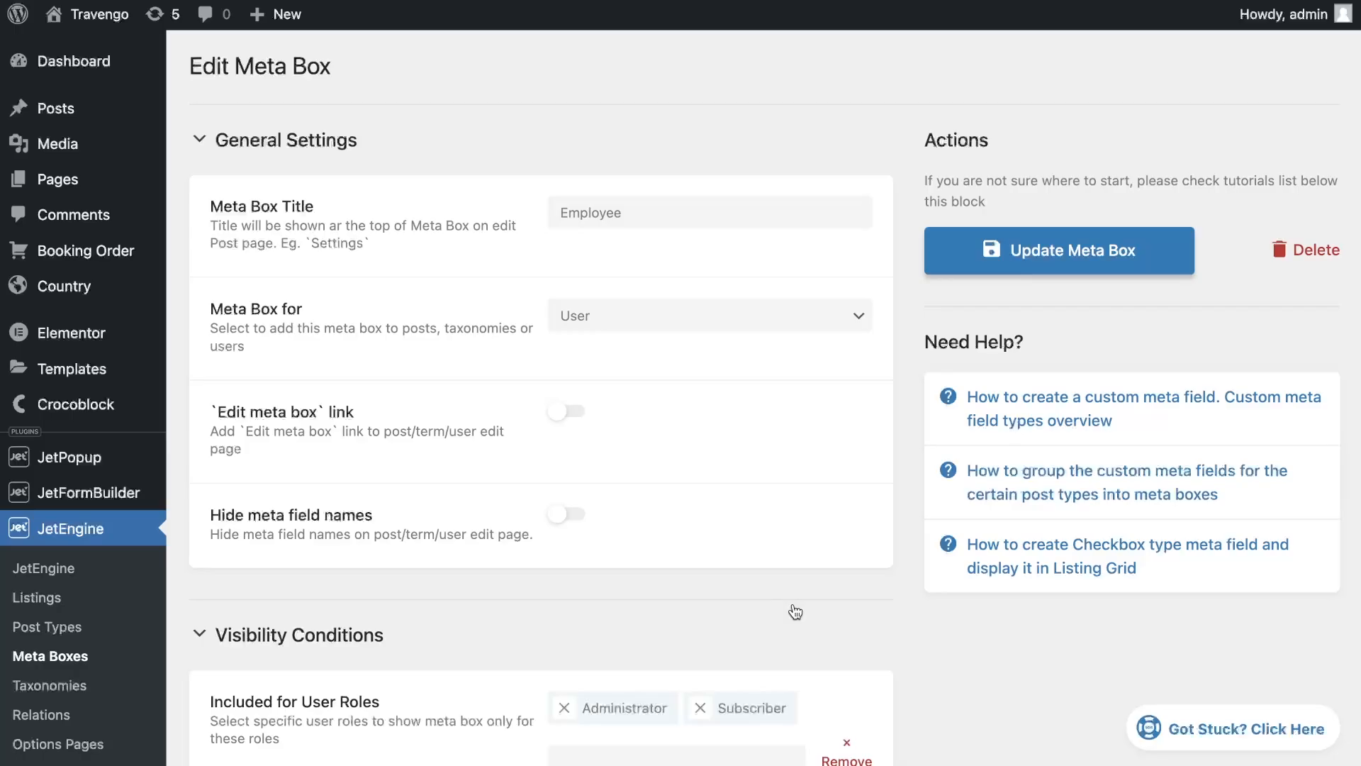
# Set the Education repeater's form field name to _education, pasted from the meta box
pyautogui.scroll(-20, 793, 608)
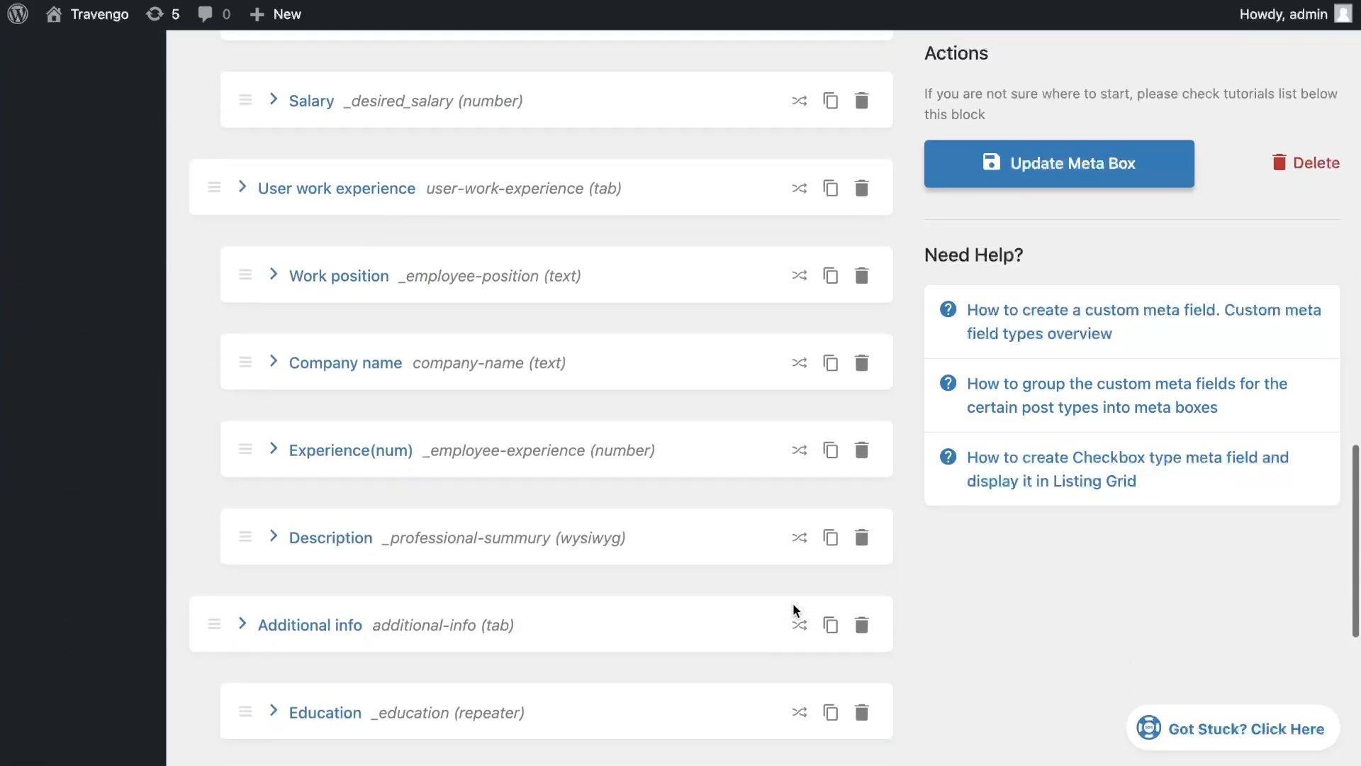
pyautogui.scroll(-5, 793, 609)
pyautogui.click(325, 296)
pyautogui.moveTo(674, 468); pyautogui.dragTo(595, 469)
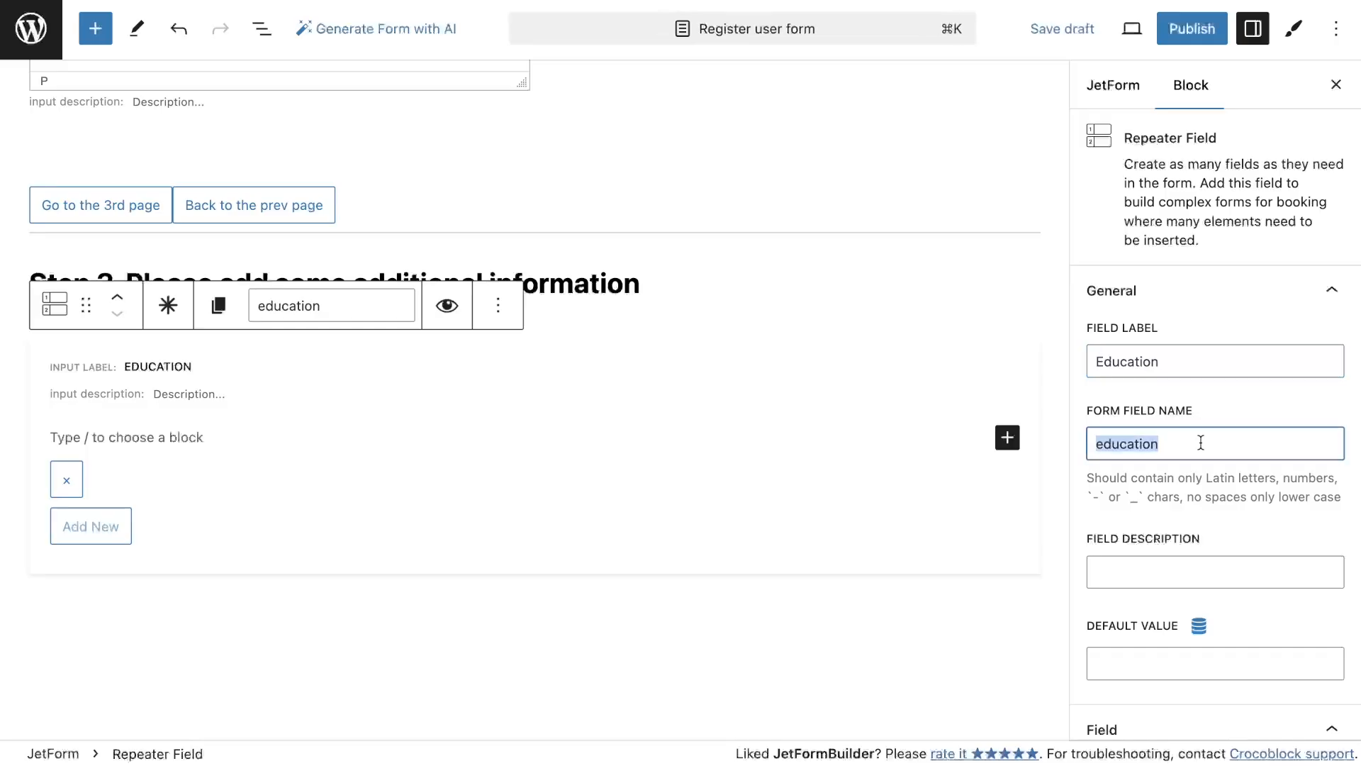
pyautogui.write('_education')
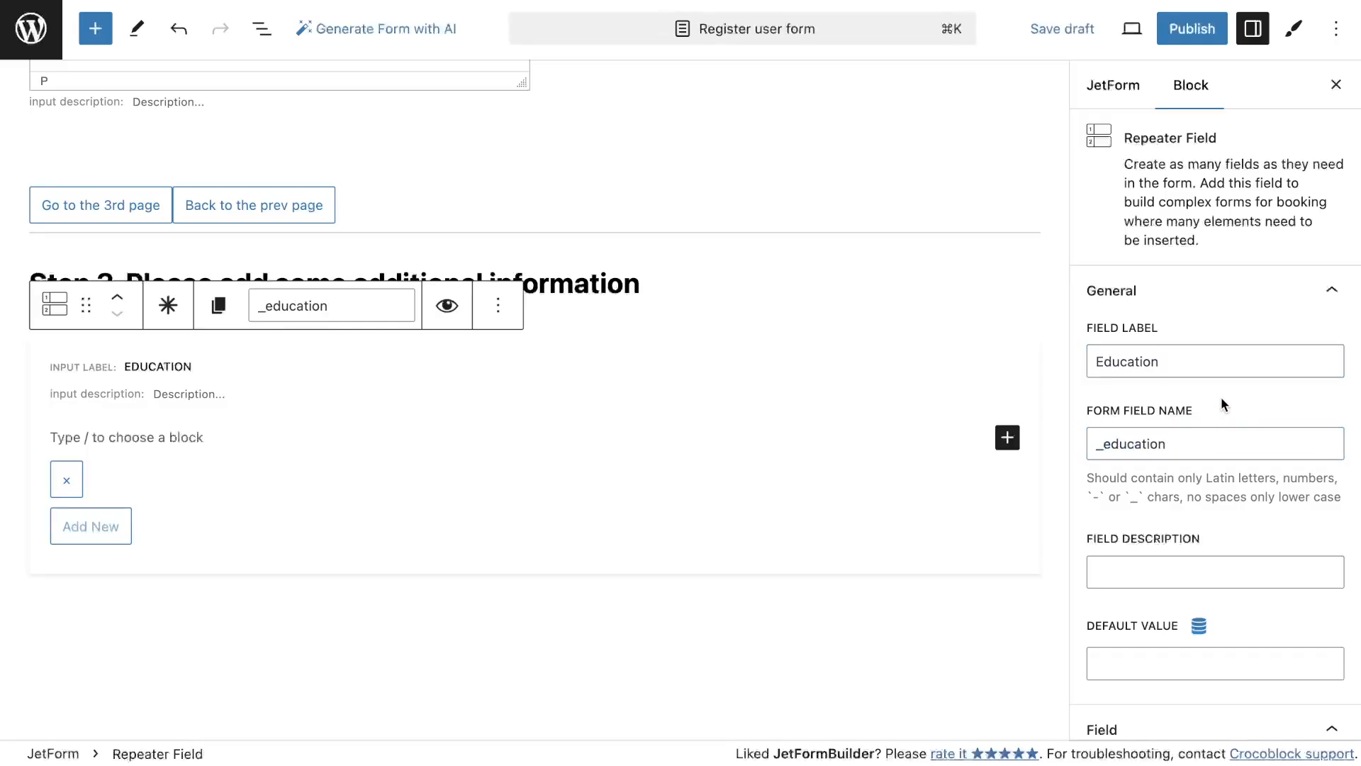
# Add a Text Field inside the repeater labelled The name of the institution, copied from the meta box
pyautogui.click(1008, 437)
pyautogui.click(1095, 583)
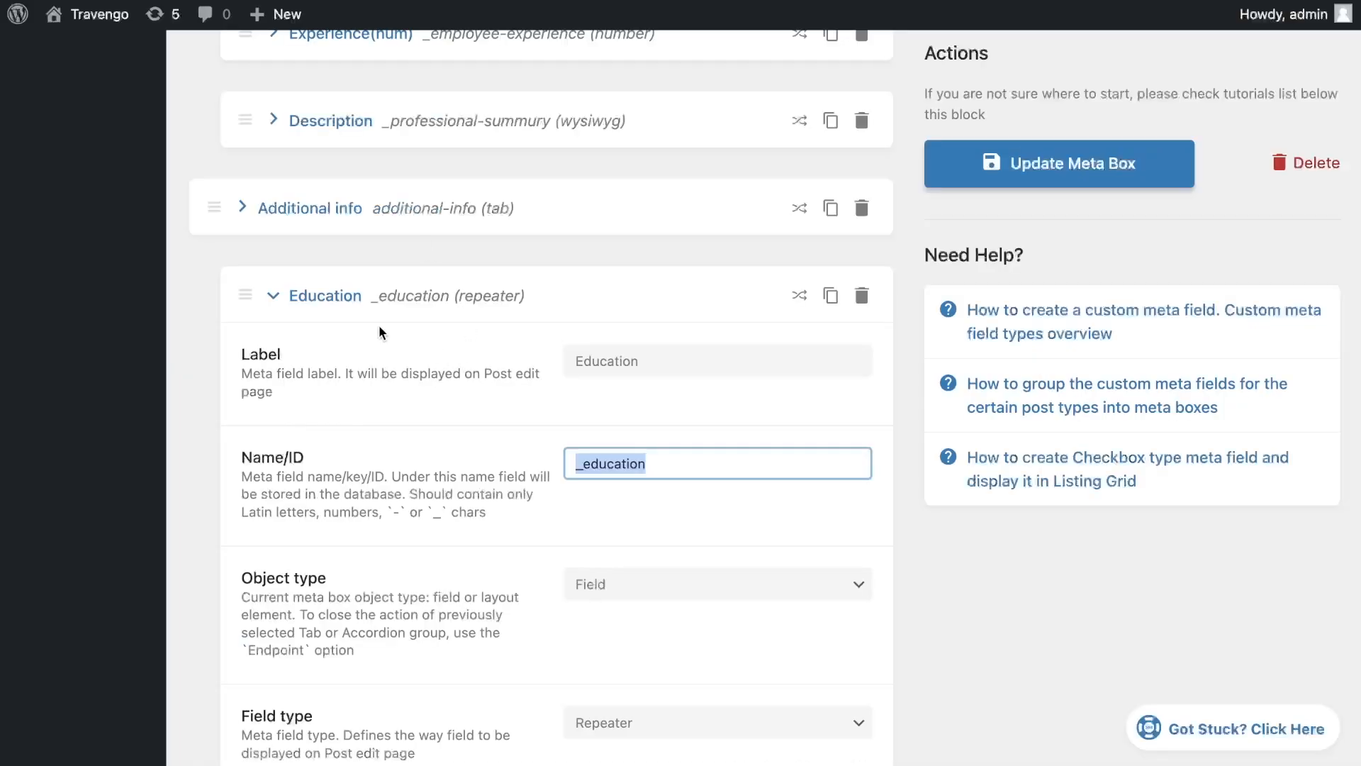
pyautogui.scroll(-5, 383, 476)
pyautogui.tripleClick(641, 530)
pyautogui.press('super+c')
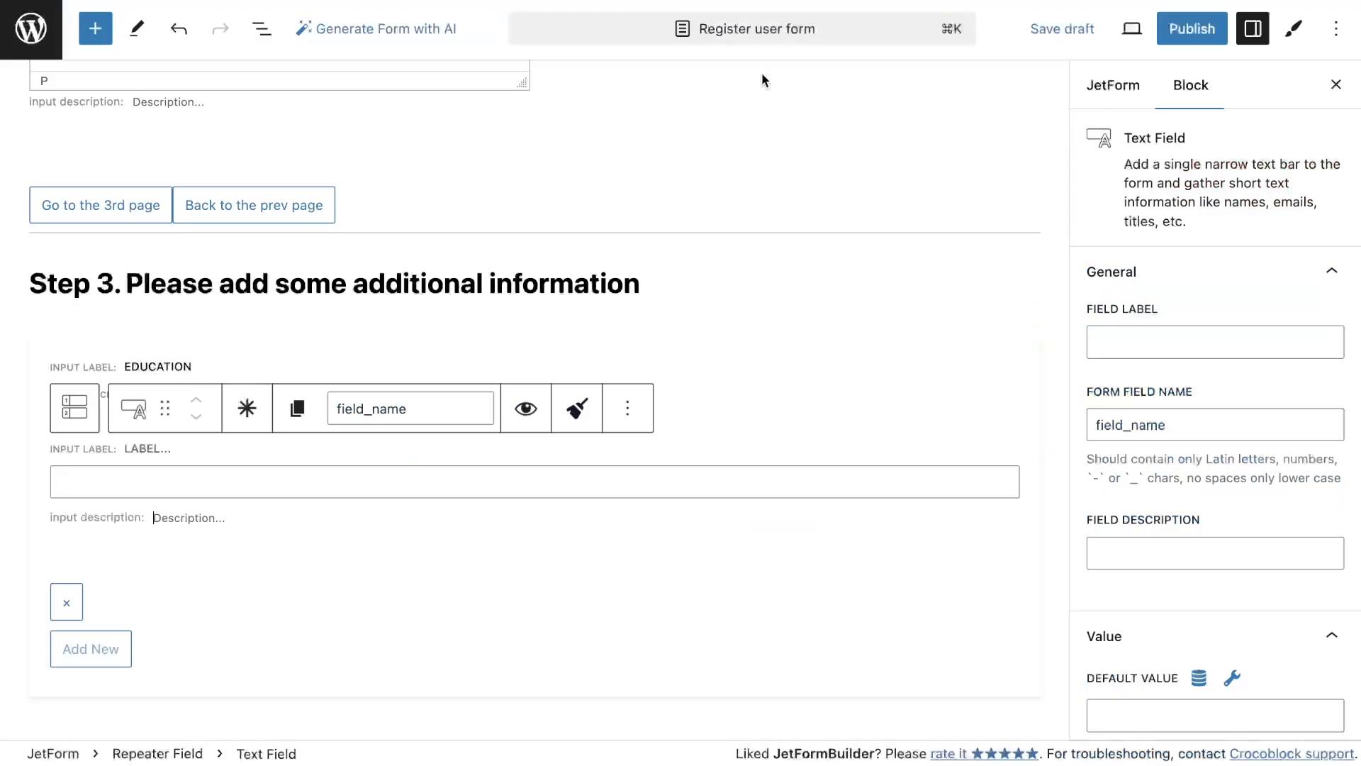
pyautogui.click(1135, 343)
pyautogui.press('super+v')
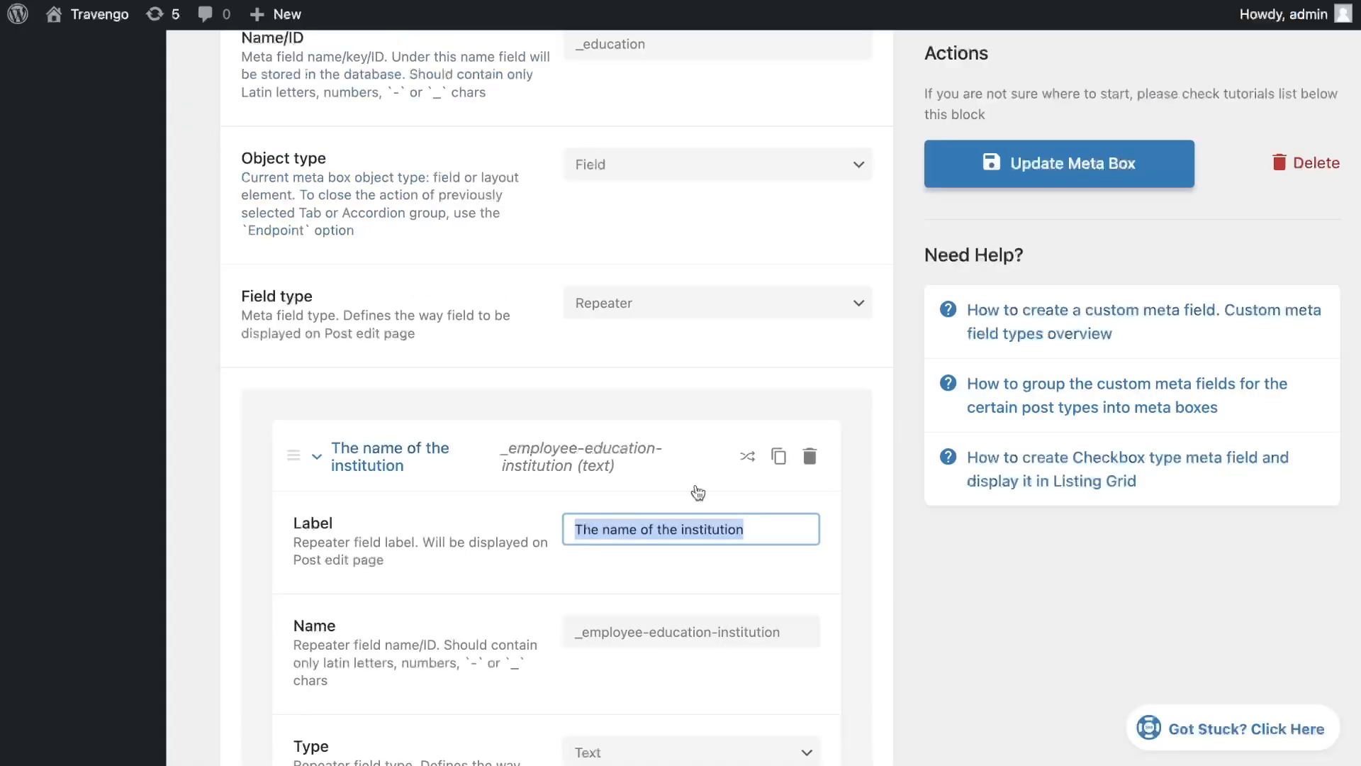
# Set that field's name to _employee-education-institution, copied from the meta box
pyautogui.tripleClick(691, 632)
pyautogui.press('super+c')
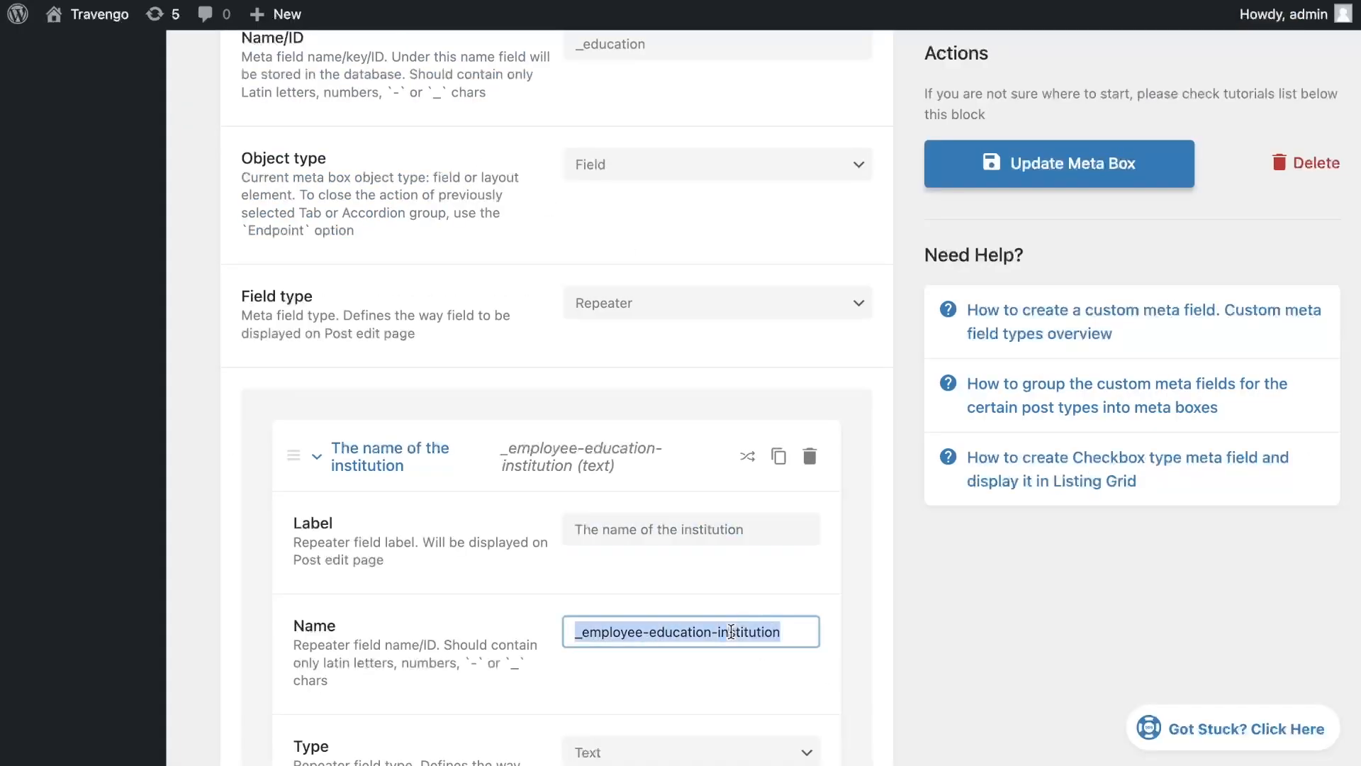
pyautogui.tripleClick(1223, 425)
pyautogui.press('super+v')
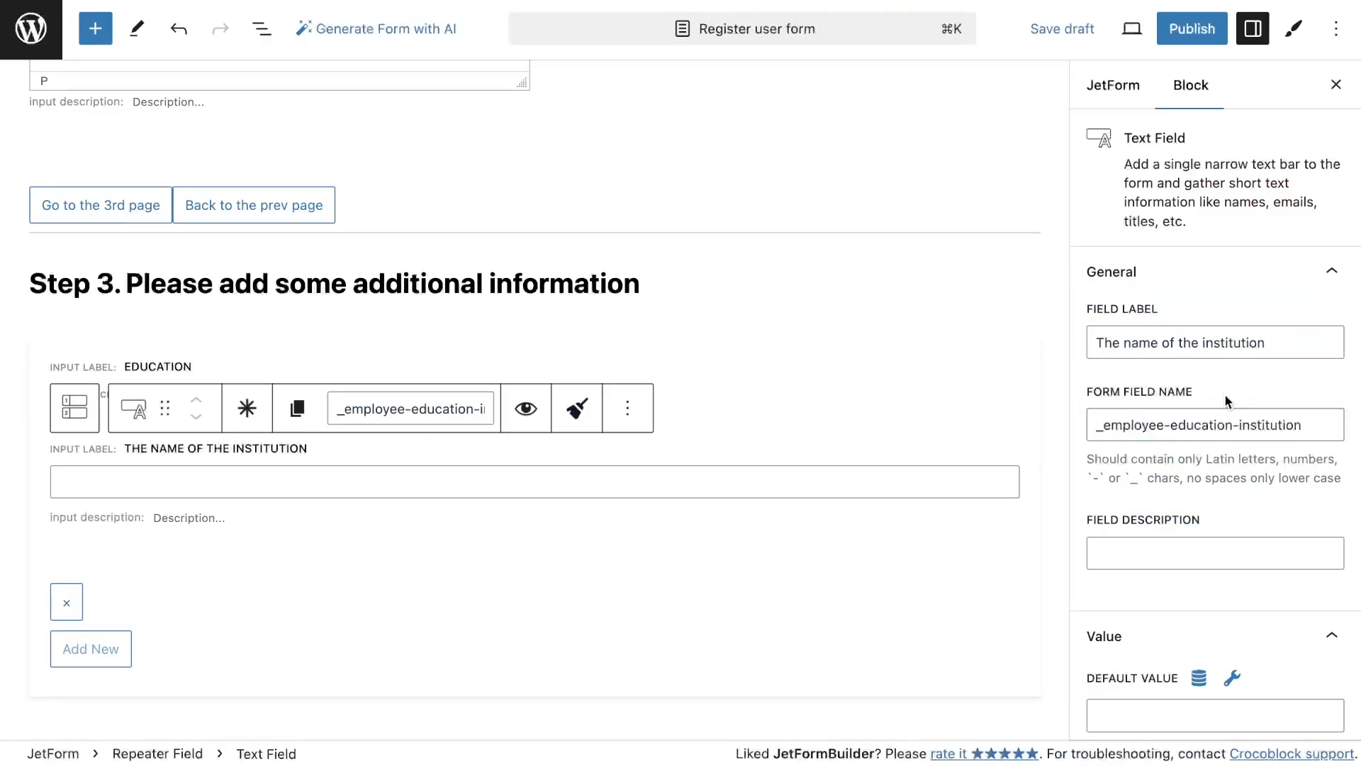
# Add a repeater Text Field labelled Department or speciality with name _employee-department-or-speciality, copied from the meta box
pyautogui.click(1005, 543)
pyautogui.click(1006, 543)
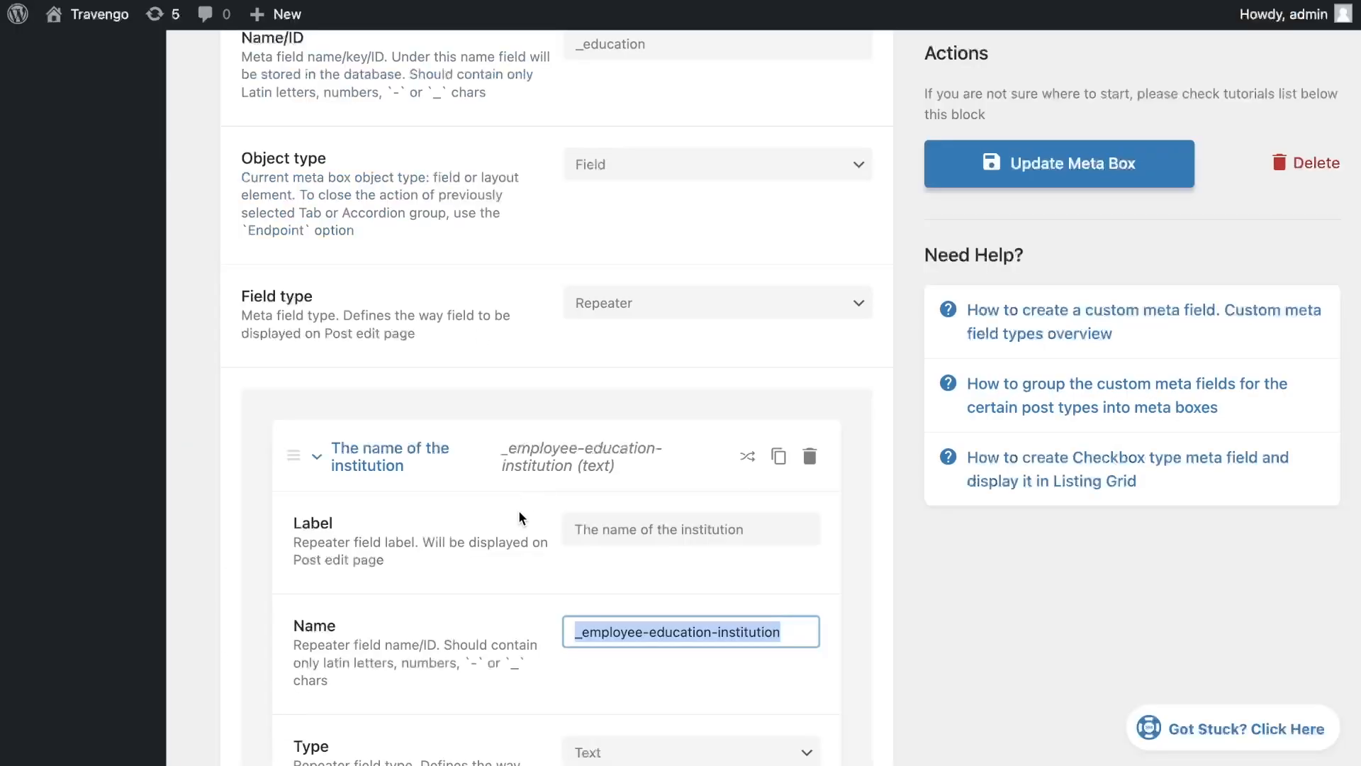
pyautogui.scroll(-5, 522, 501)
pyautogui.click(372, 266)
pyautogui.tripleClick(634, 331)
pyautogui.press('super+c')
pyautogui.press('super+v')
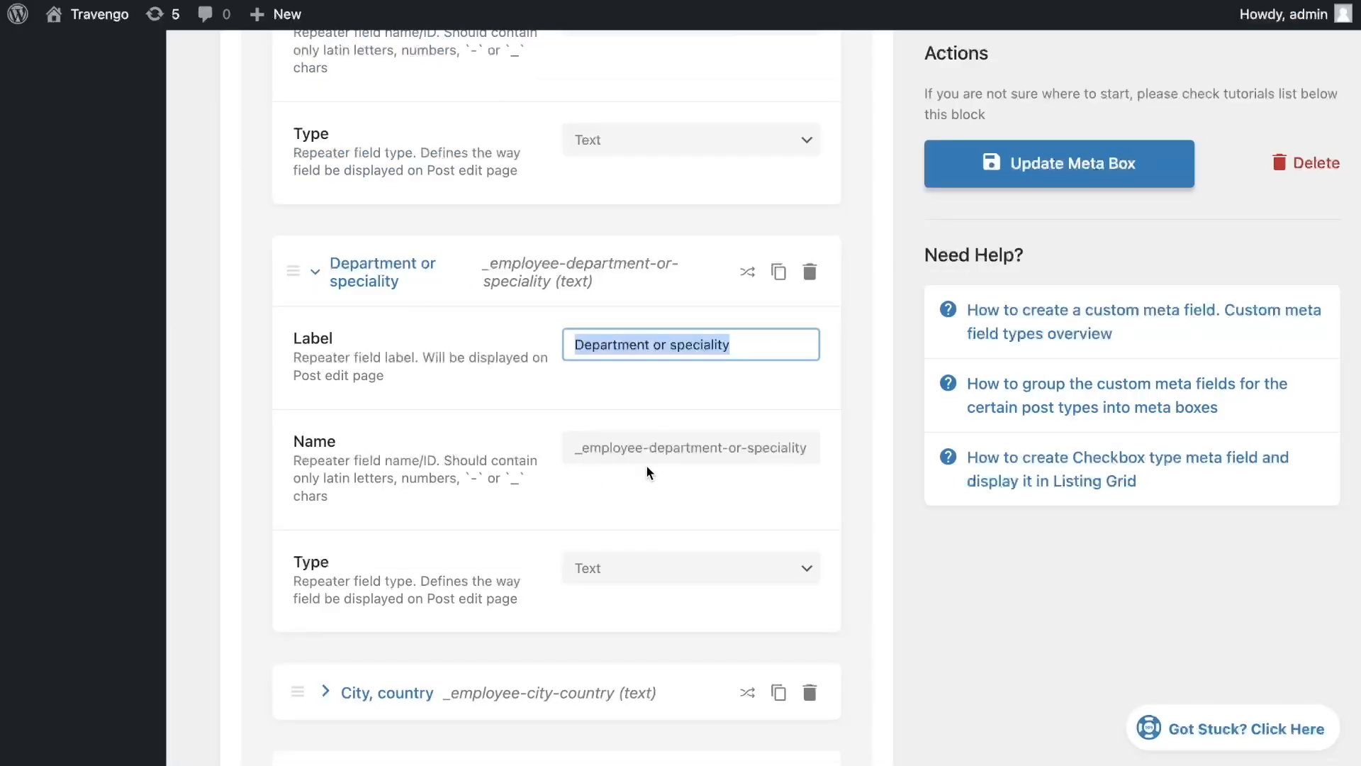
pyautogui.tripleClick(631, 447)
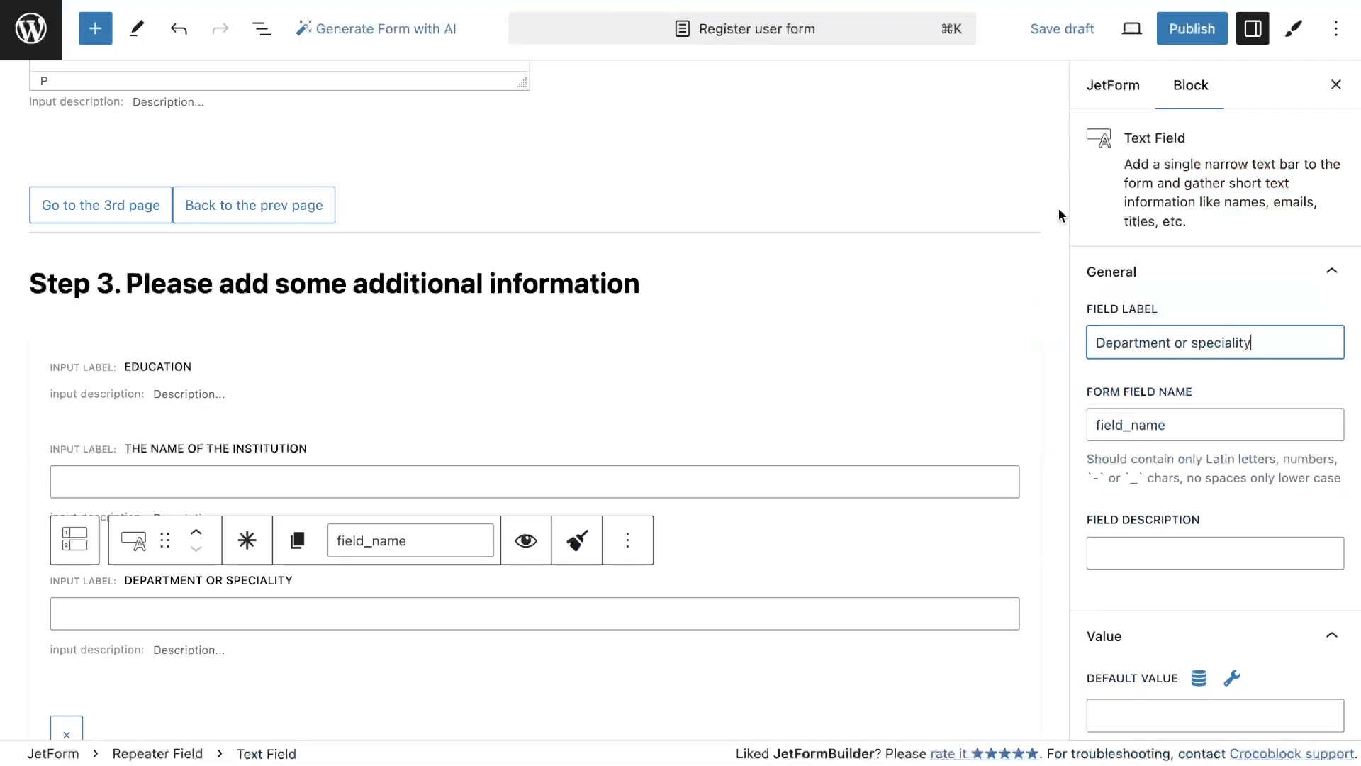
pyautogui.tripleClick(1216, 424)
pyautogui.press('super+v')
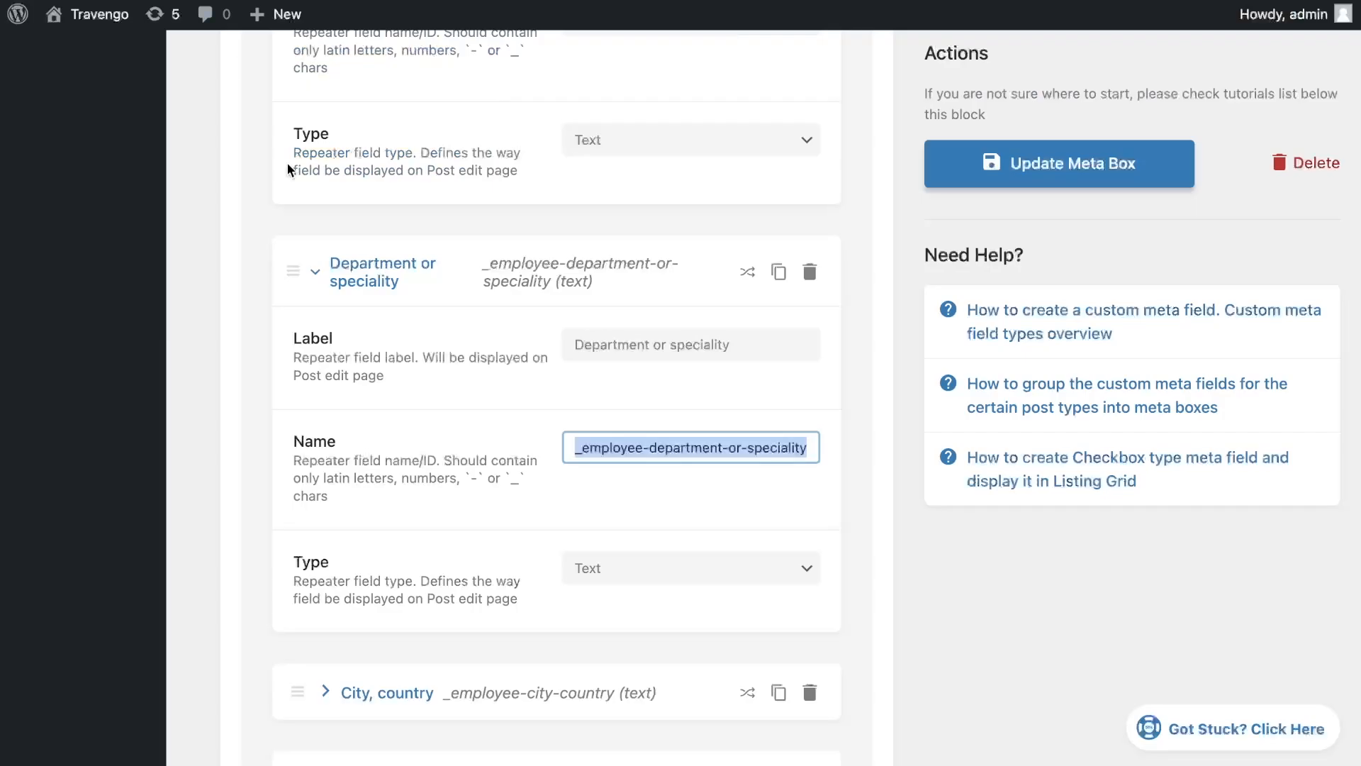
# Add another repeater Text Field labelled City, country, copying the label from the meta box
pyautogui.click(373, 270)
pyautogui.click(386, 367)
pyautogui.doubleClick(651, 434)
pyautogui.tripleClick(652, 446)
pyautogui.press('super+c')
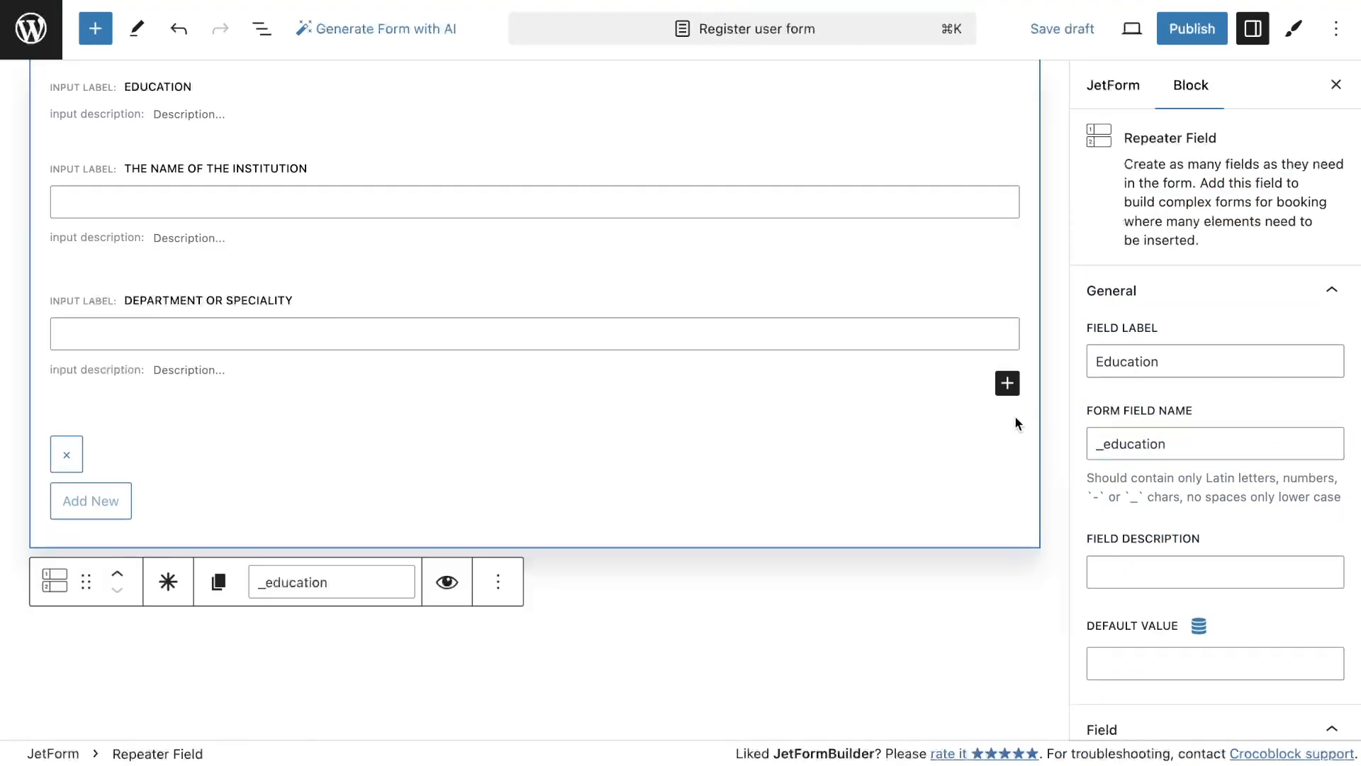
pyautogui.click(1008, 383)
pyautogui.click(1067, 539)
pyautogui.click(1134, 342)
pyautogui.press('super+v')
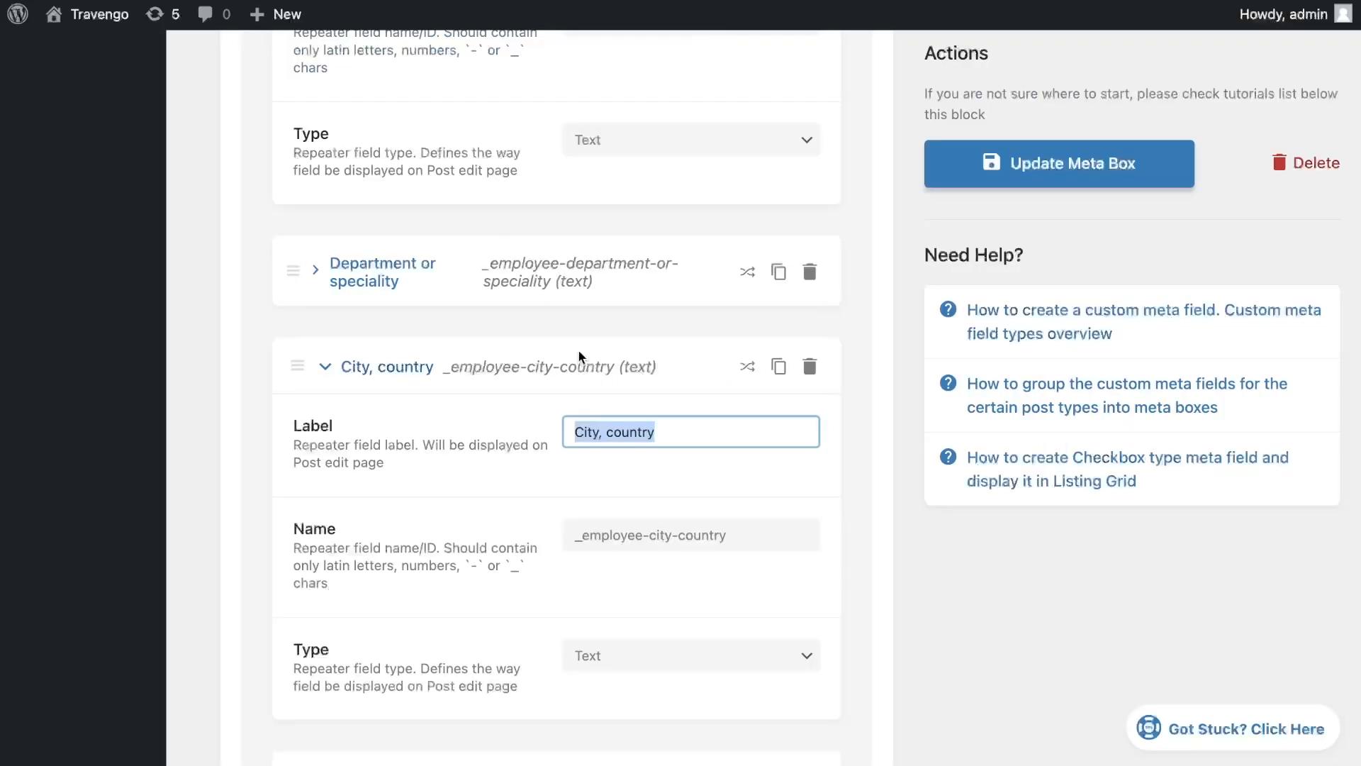
# Set the City, country field's name to _employee-city-country
pyautogui.press('Tab')
pyautogui.press('super+c')
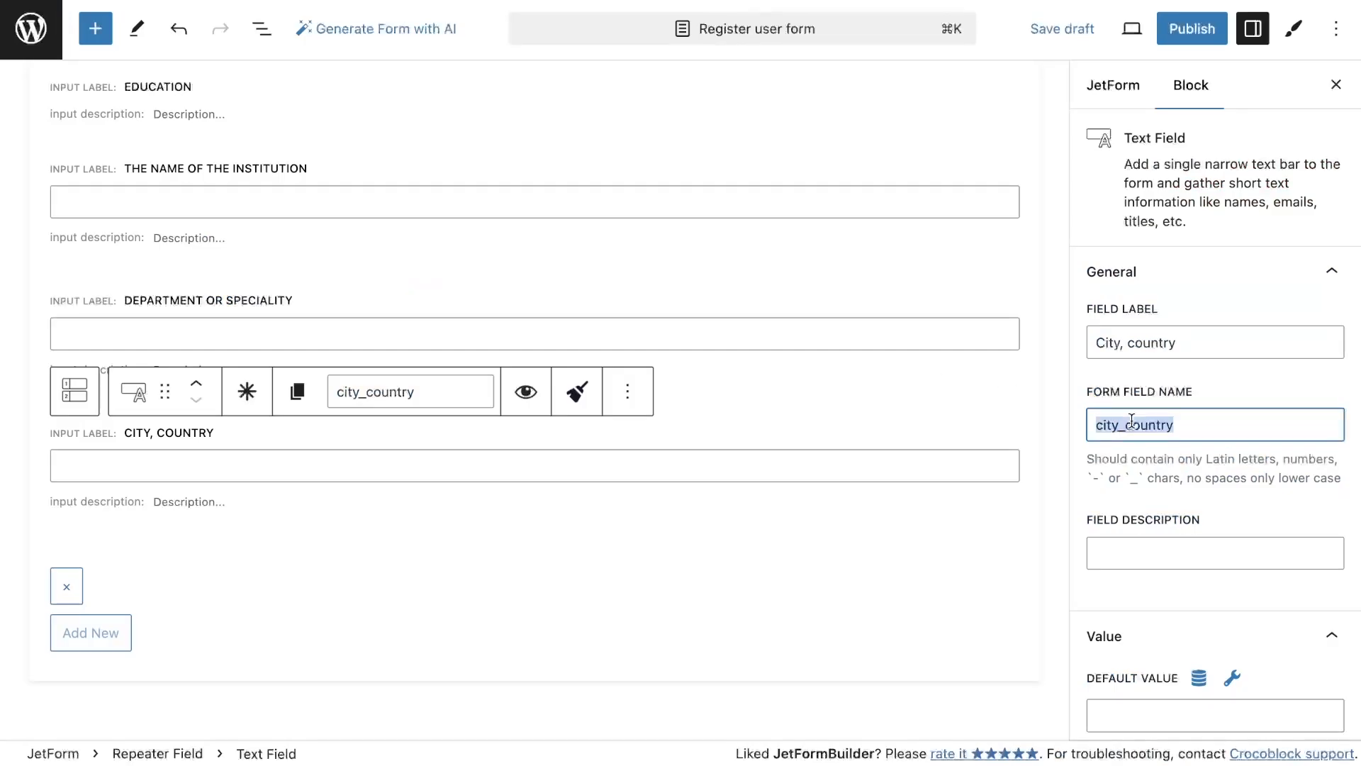
pyautogui.press('super+v')
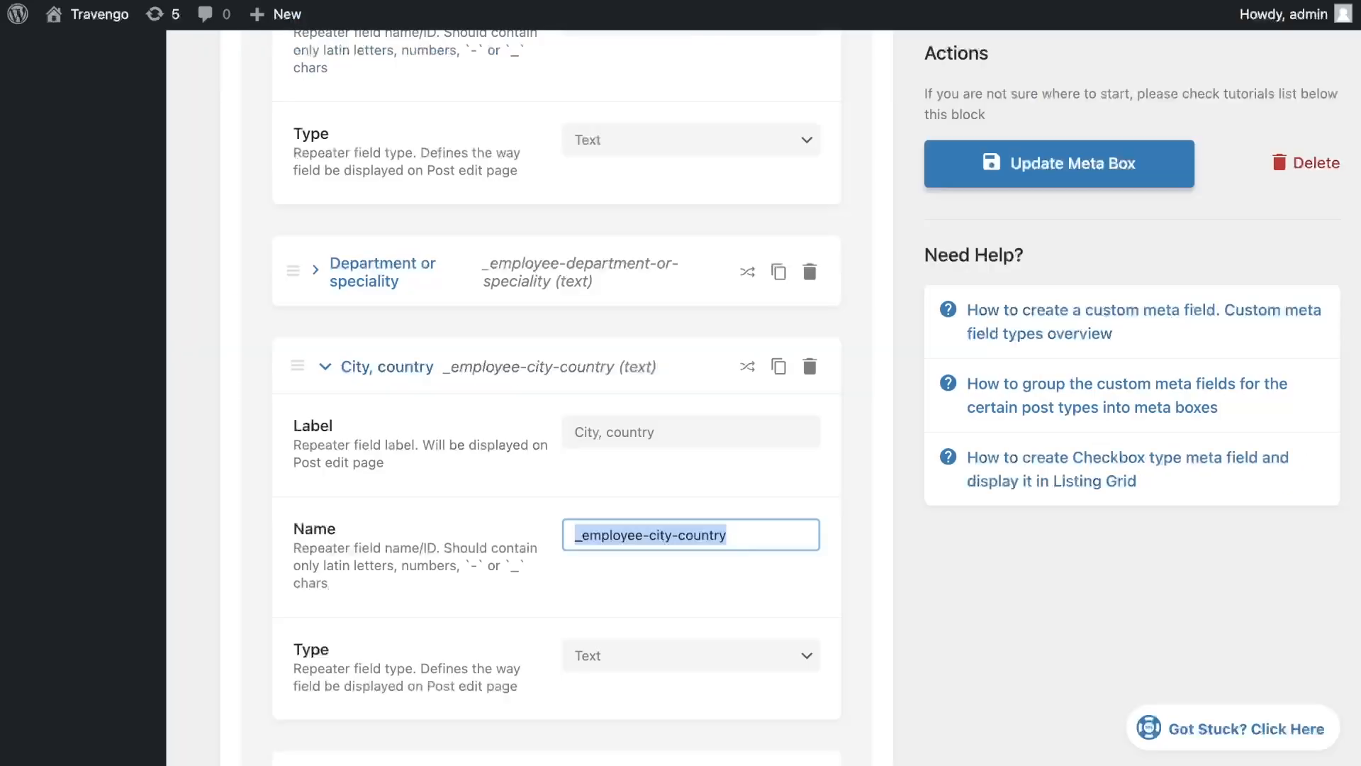
# Add another repeater Text Field labelled Education level, copying the label from the meta box
pyautogui.scroll(-6, 416, 391)
pyautogui.click(416, 391)
pyautogui.tripleClick(652, 447)
pyautogui.press('super+c')
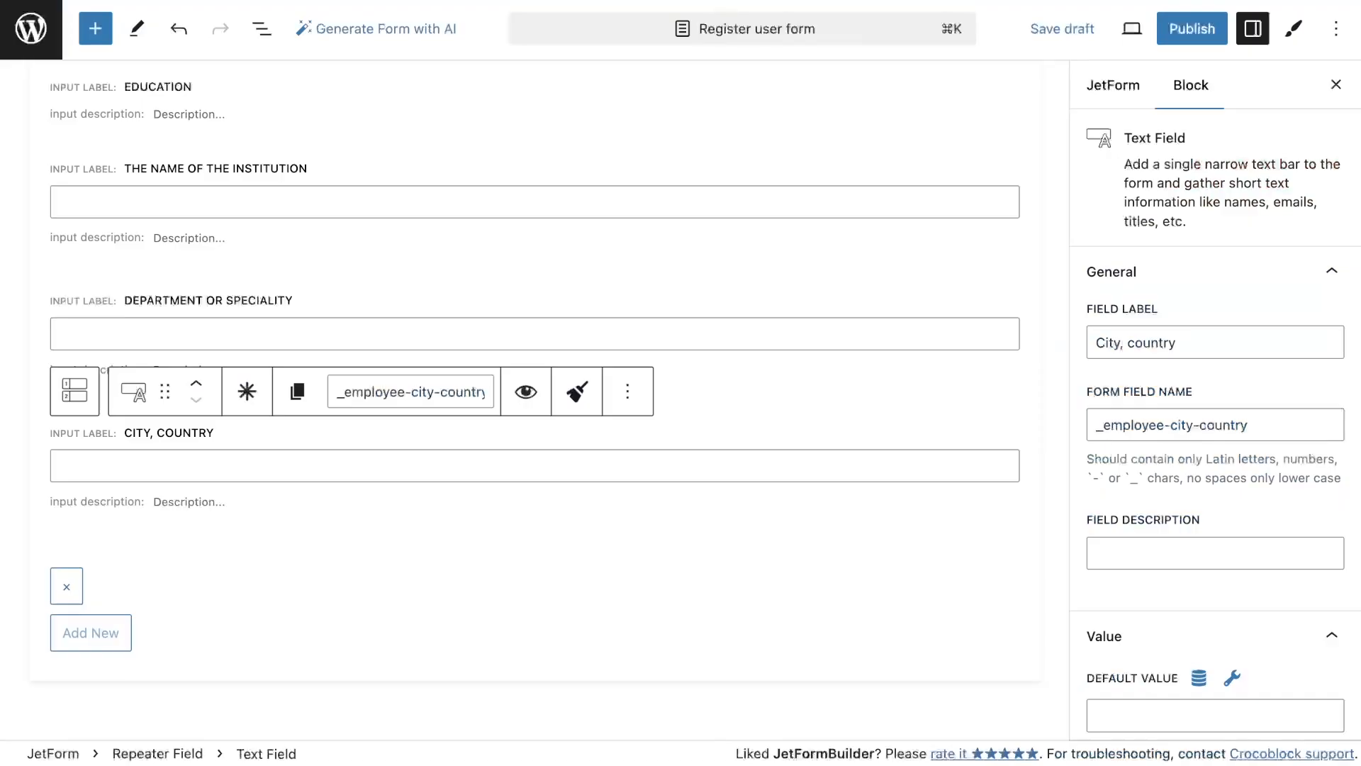
pyautogui.click(1004, 514)
pyautogui.click(1152, 486)
pyautogui.click(1134, 342)
pyautogui.press('super+v')
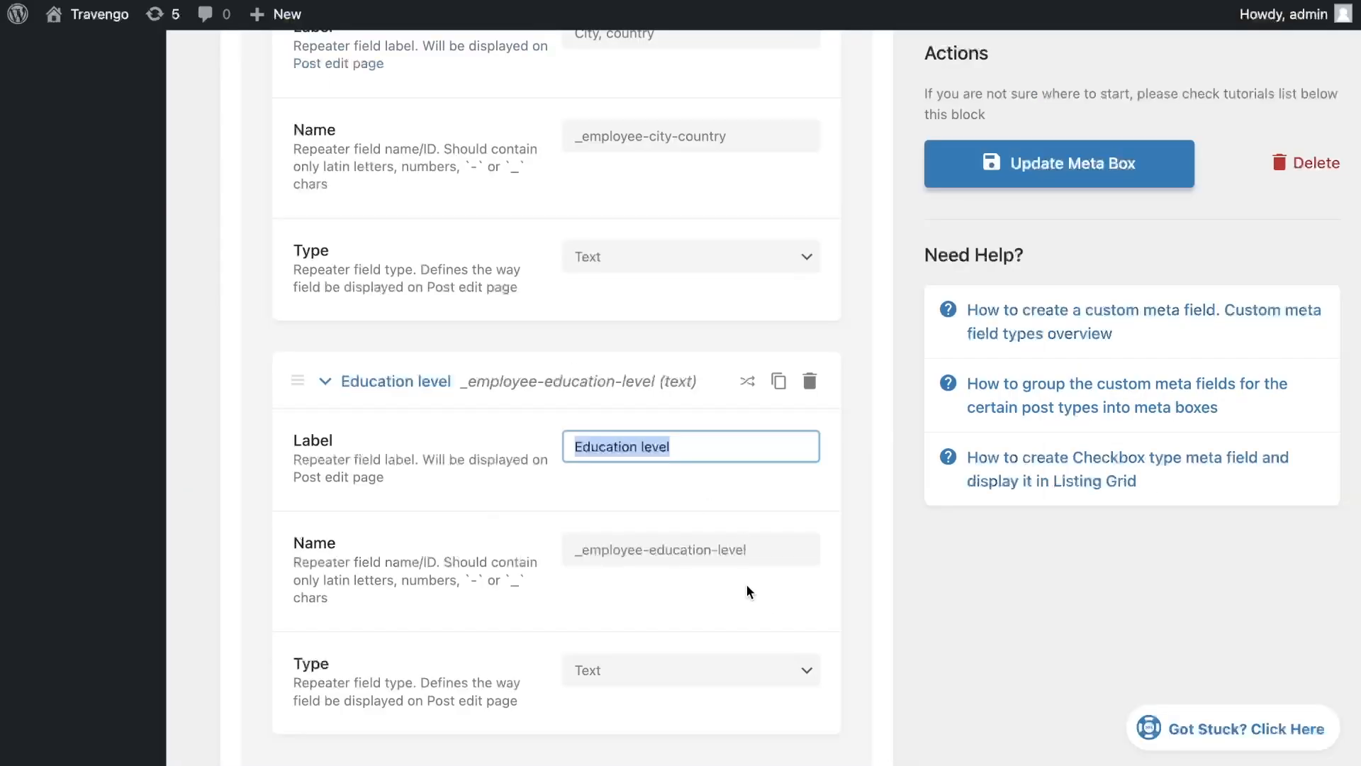
# Set the Education level field's name to _employee-education-level, copied from the meta box
pyautogui.press('Tab')
pyautogui.tripleClick(1211, 437)
pyautogui.press('super+v')
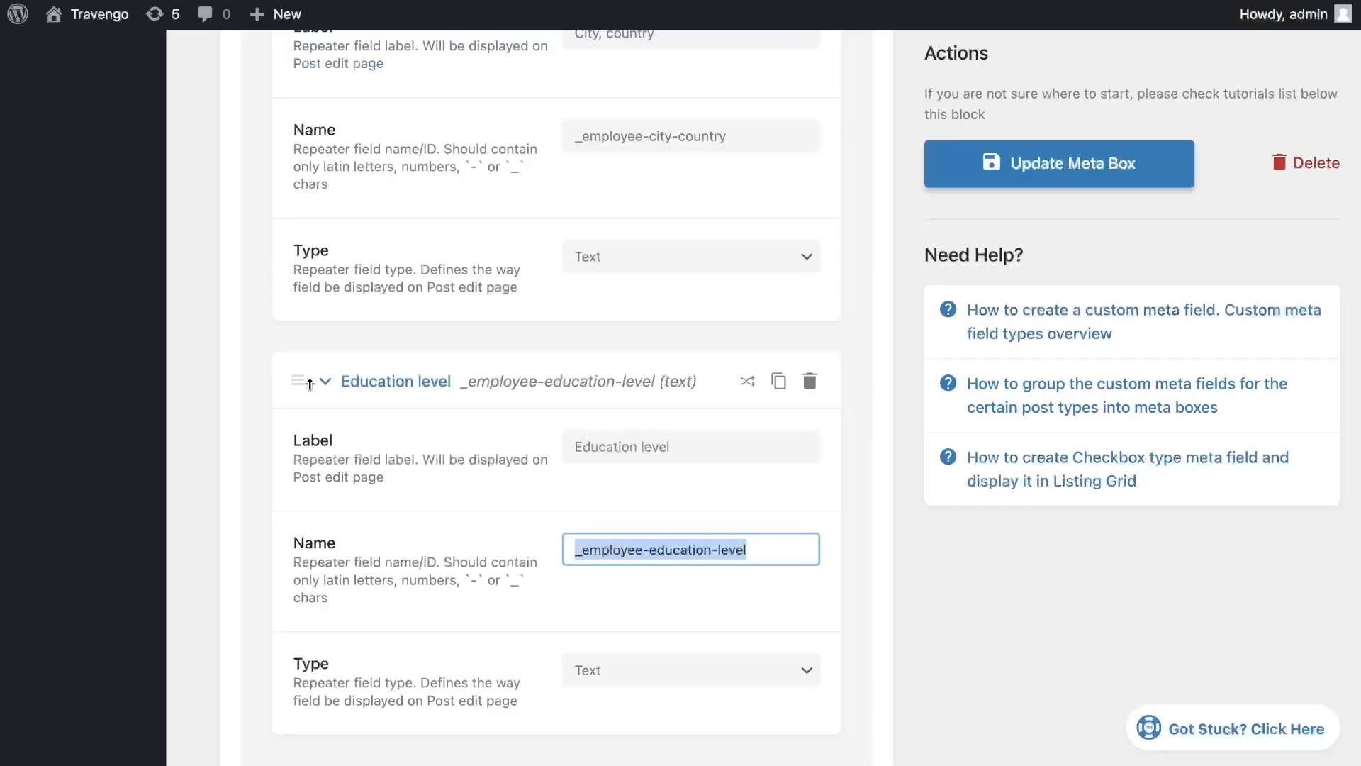
pyautogui.click(393, 380)
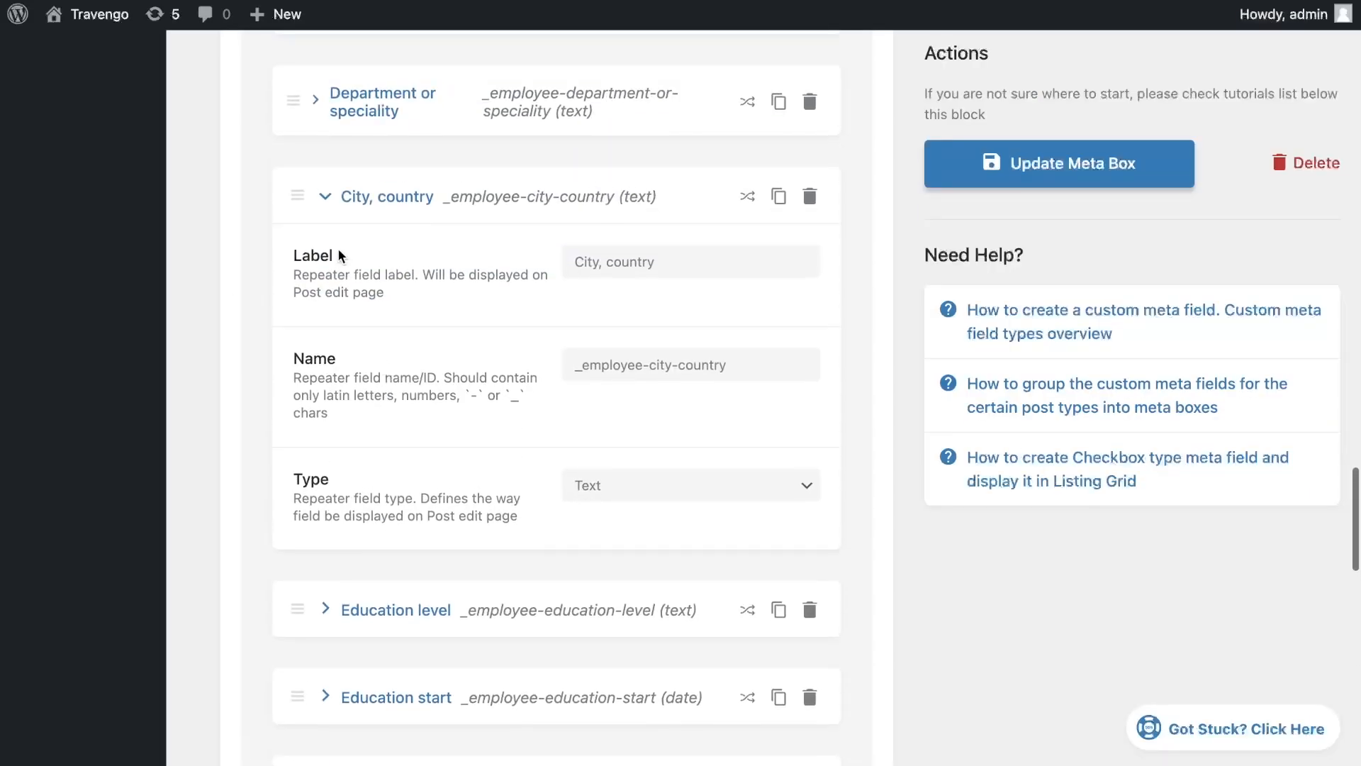
pyautogui.click(391, 194)
pyautogui.click(394, 295)
pyautogui.click(683, 364)
pyautogui.tripleClick(683, 365)
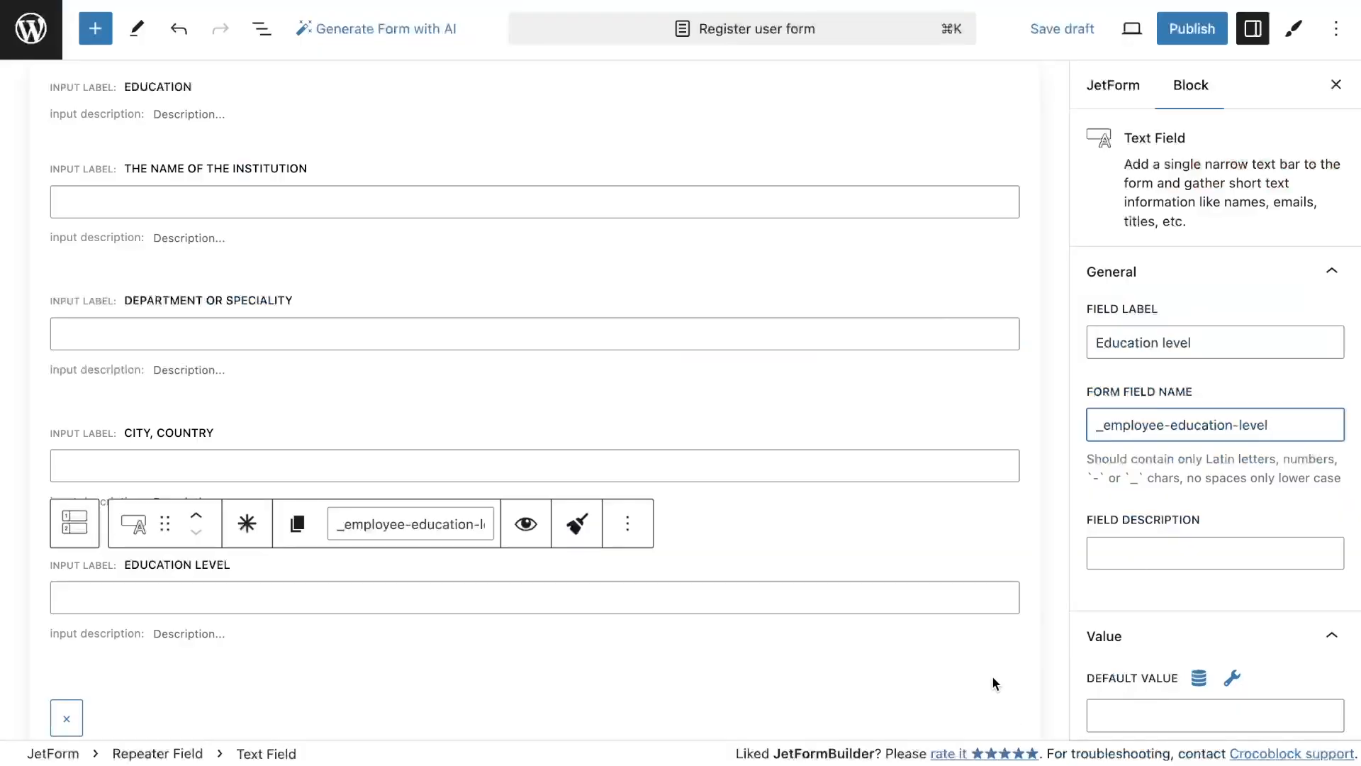
# Add a repeater Date Field labelled Education start with the field name _employee-education-start, pasted from the meta box
pyautogui.click(1018, 482)
pyautogui.click(1009, 469)
pyautogui.write('dat')
pyautogui.click(1174, 610)
pyautogui.click(1135, 342)
pyautogui.press('super+v')
pyautogui.tripleClick(743, 465)
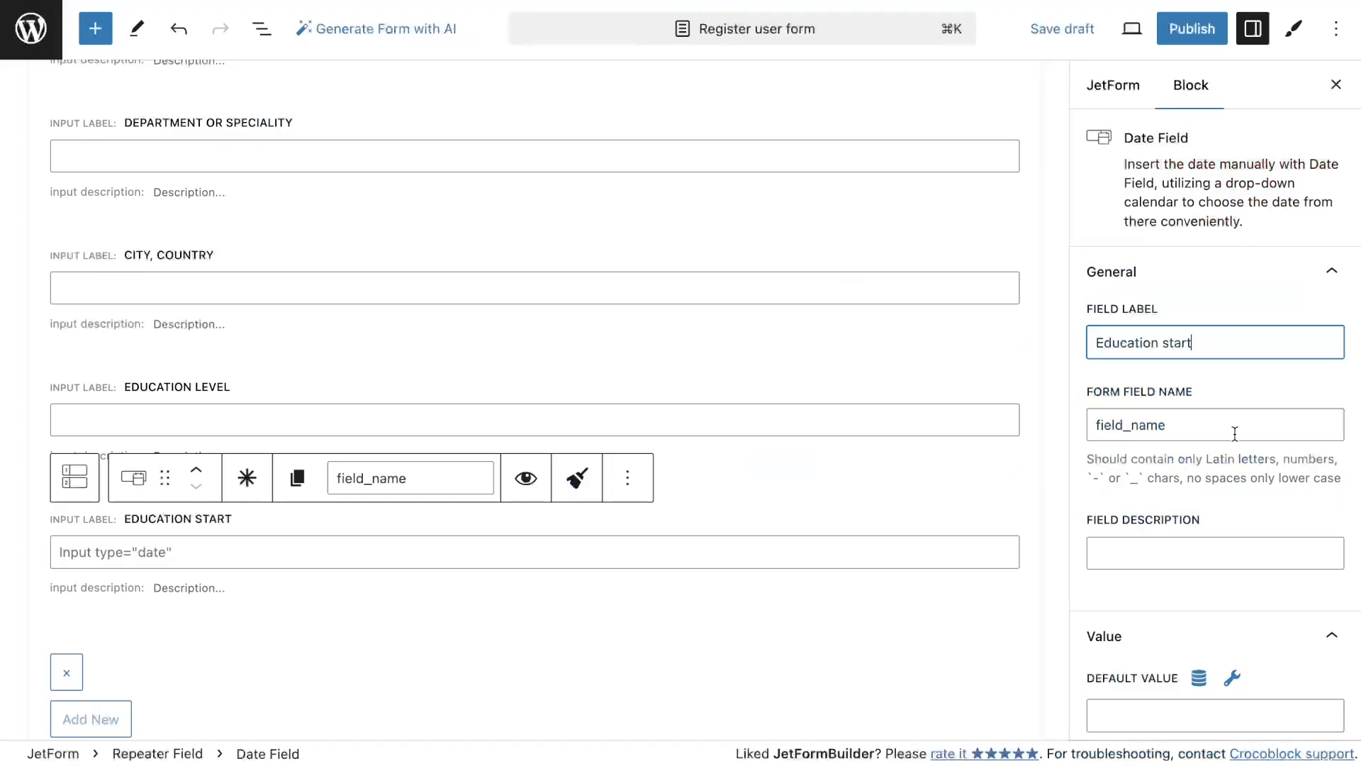
pyautogui.tripleClick(1135, 424)
pyautogui.press('super+v')
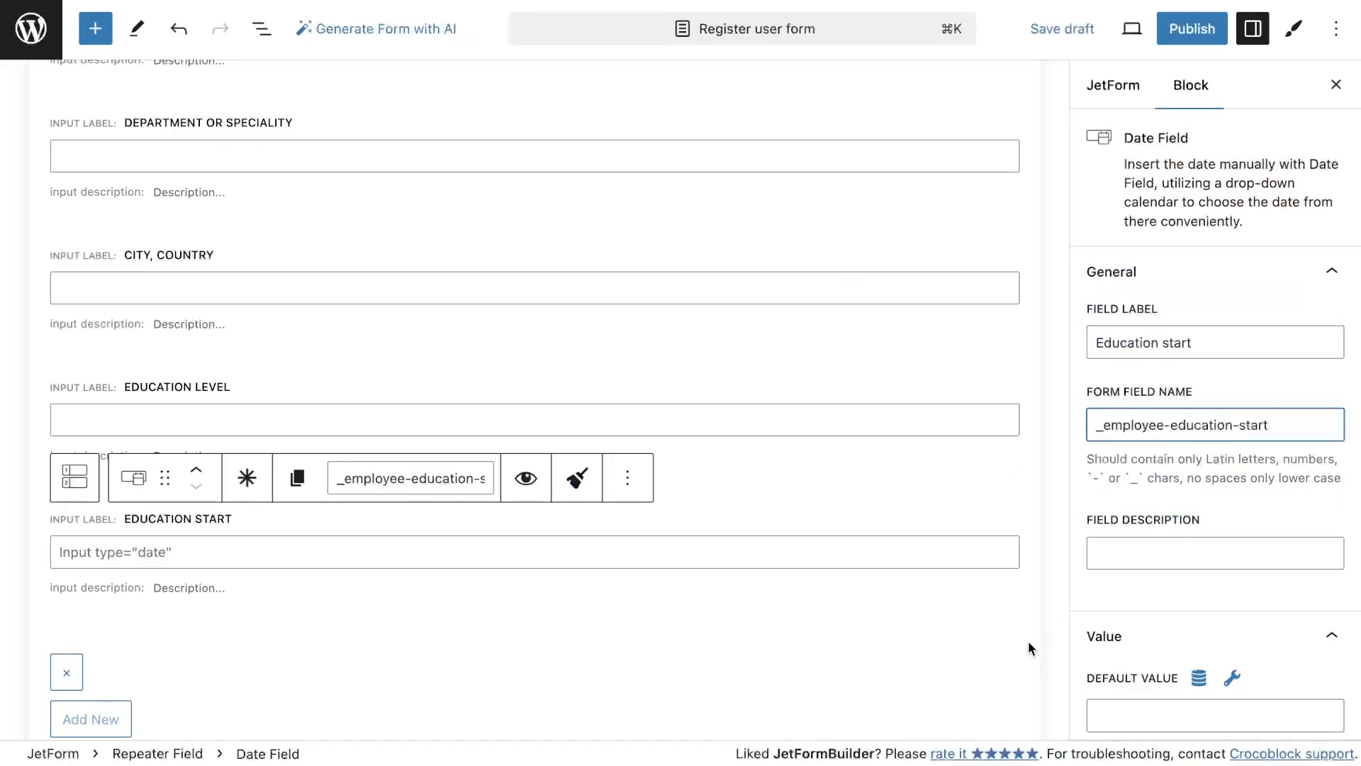
# Add another repeater Date Field labelled Education end with the field name _employee-education-end, pasted from the meta box
pyautogui.click(1008, 601)
pyautogui.write('dat')
pyautogui.click(1067, 735)
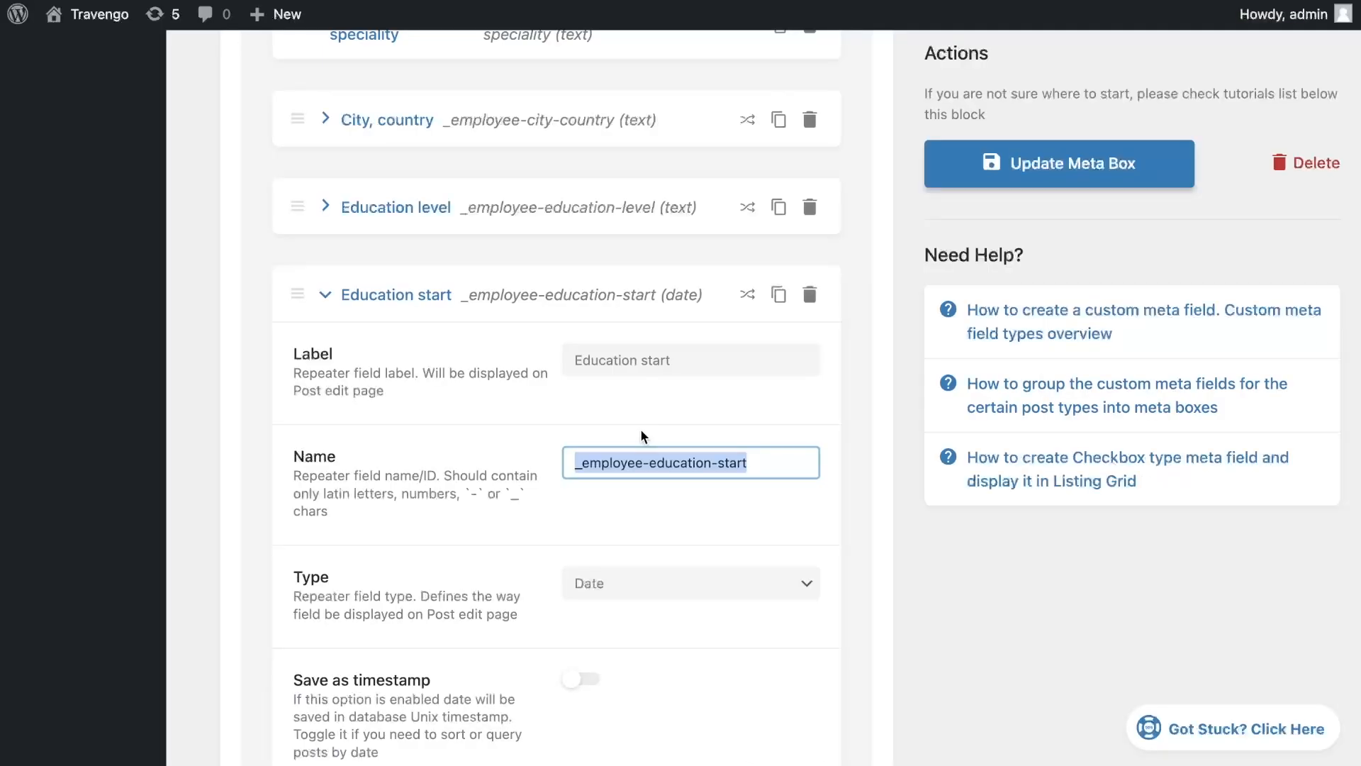
pyautogui.scroll(-5, 638, 432)
pyautogui.tripleClick(621, 436)
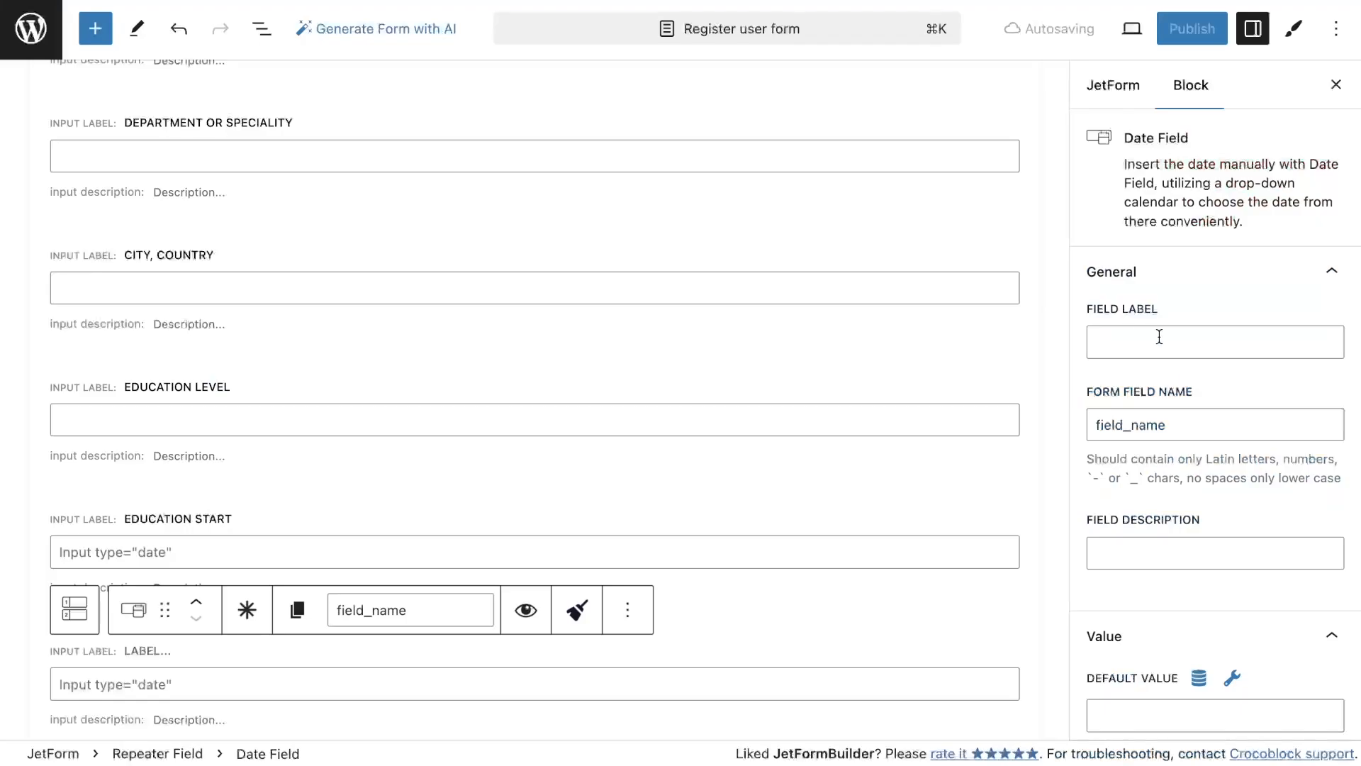
pyautogui.press('super+v')
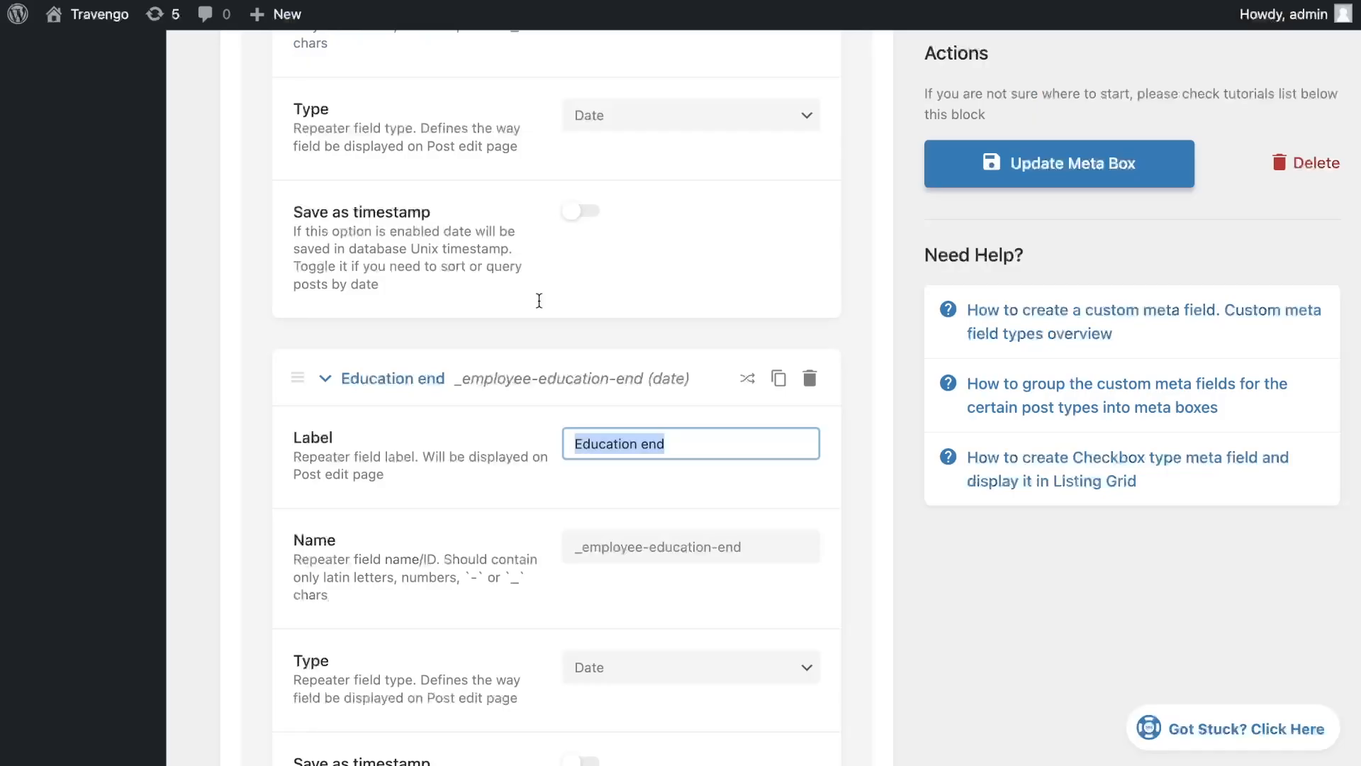
pyautogui.tripleClick(679, 546)
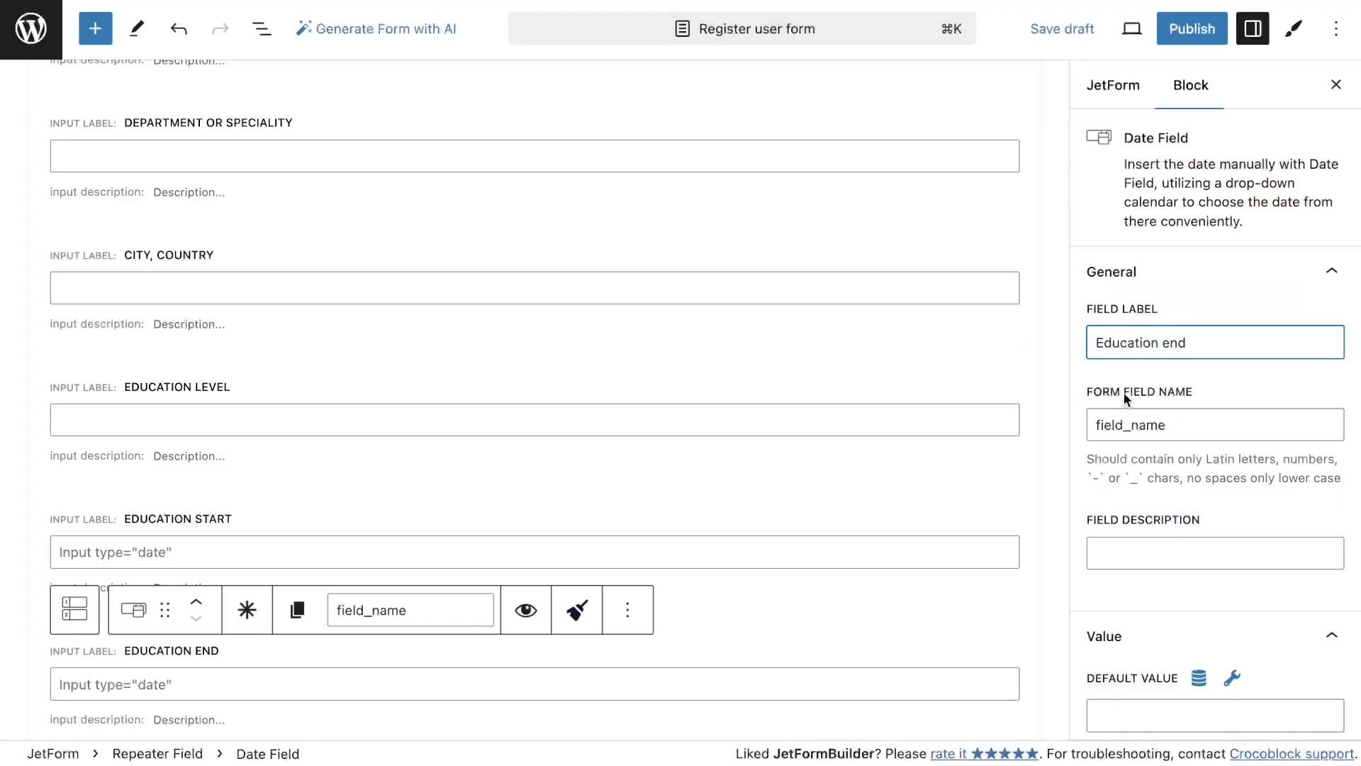
pyautogui.press('Tab')
pyautogui.press('super+v')
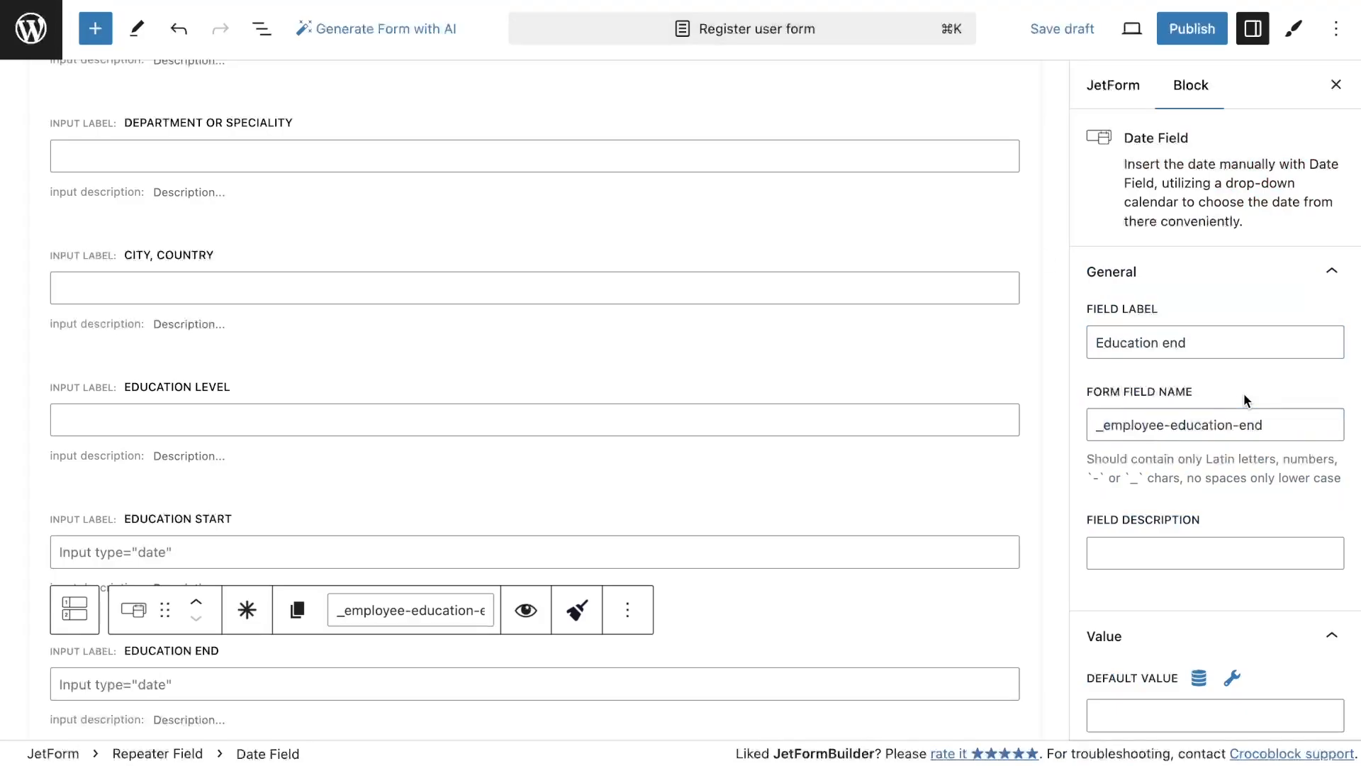
# Add a new Repeater Field below the education repeater, labelled Skills with the field name _employee-skills
pyautogui.scroll(-5, 709, 473)
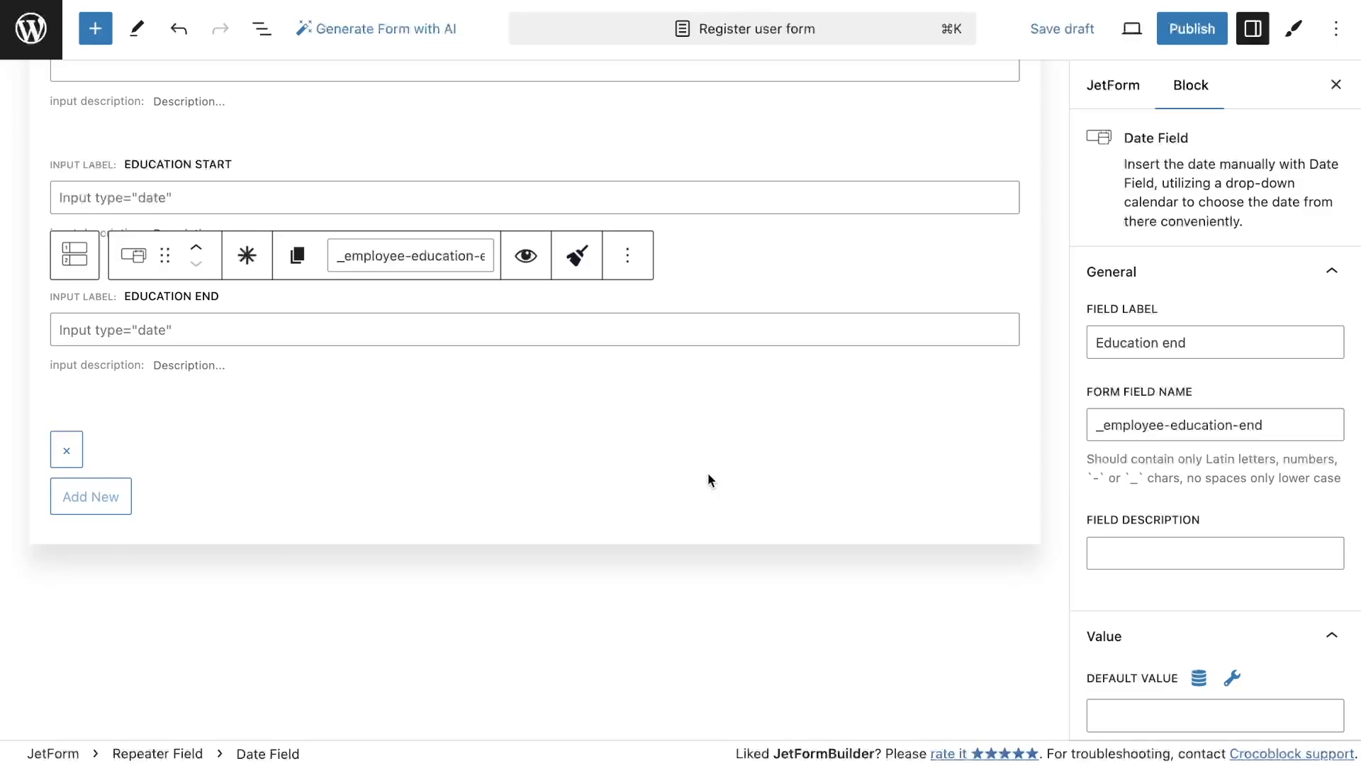
pyautogui.scroll(-1, 610, 436)
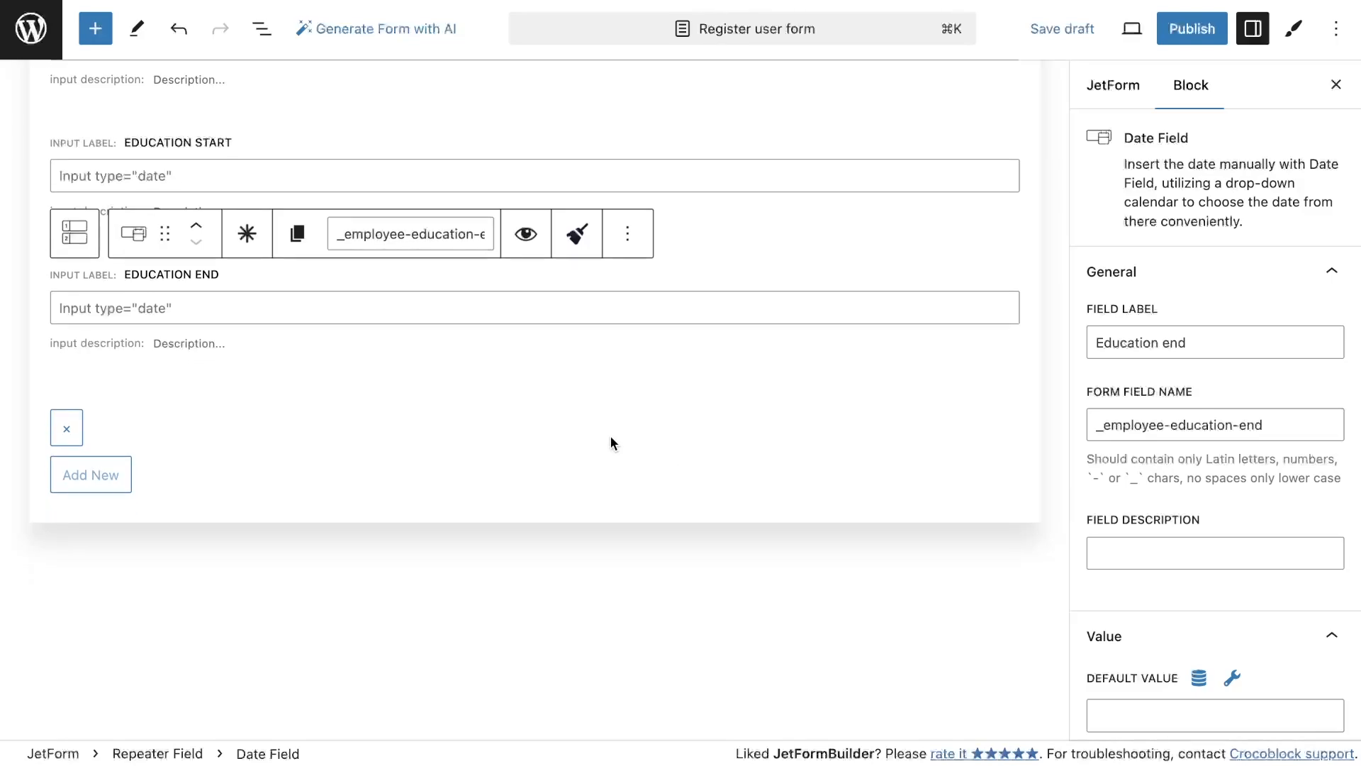
pyautogui.click(99, 32)
pyautogui.write('rep')
pyautogui.moveTo(83, 248)
pyautogui.moveTo(84, 248); pyautogui.dragTo(592, 551)
pyautogui.click(1092, 365)
pyautogui.write('Skiils')
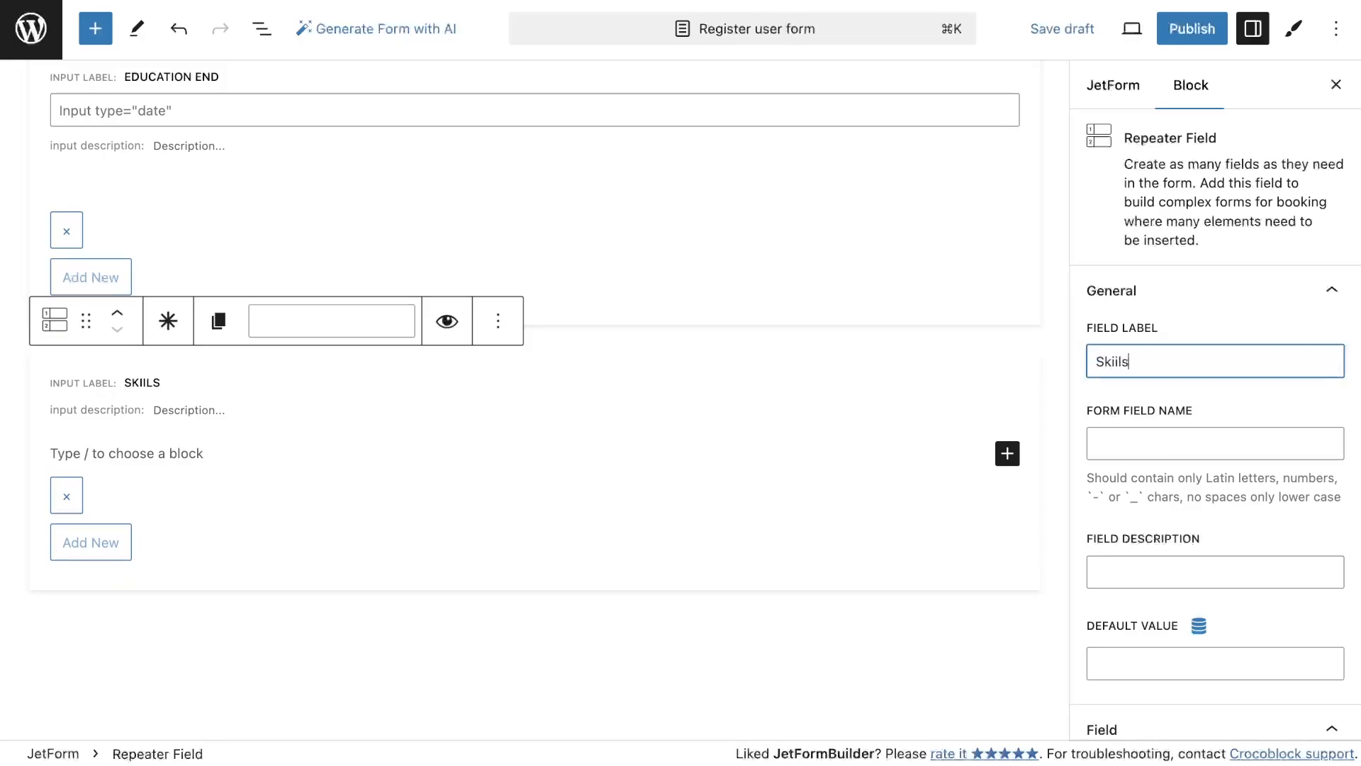
pyautogui.write('lls')
pyautogui.press('Tab')
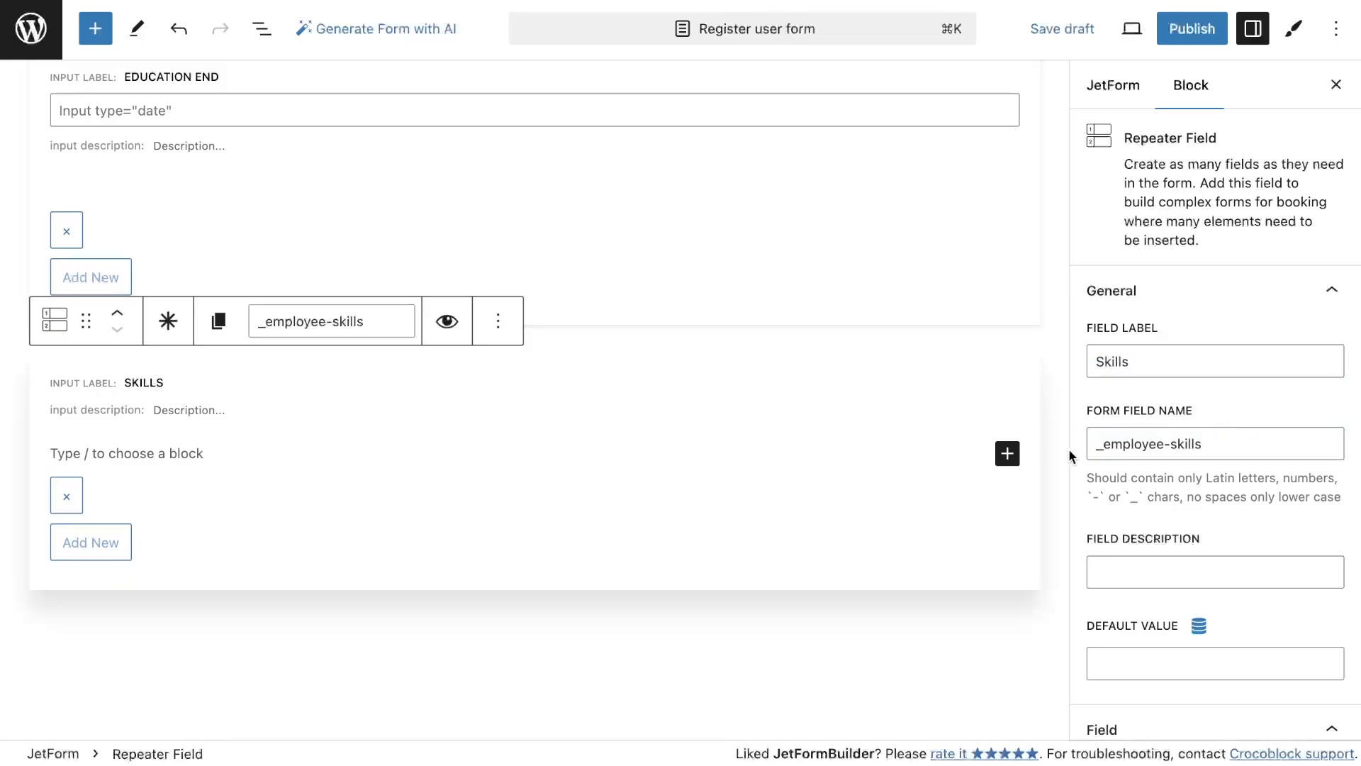
# Add a Select Field inside the Skills repeater labelled User skills, named user-skill, with options from the User Skills glossary
pyautogui.click(1007, 453)
pyautogui.write('selec')
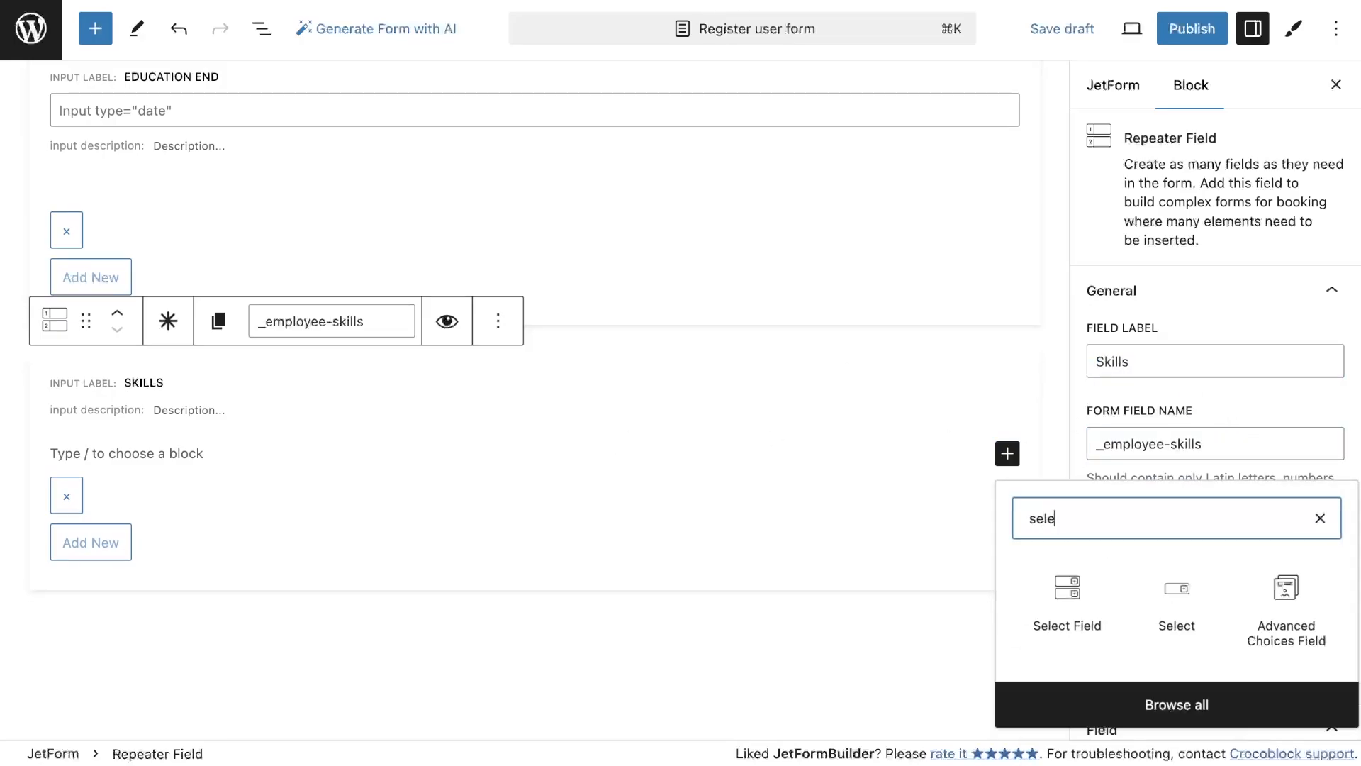
pyautogui.click(1066, 596)
pyautogui.click(398, 620)
pyautogui.click(234, 730)
pyautogui.click(209, 687)
pyautogui.click(208, 710)
pyautogui.click(1131, 364)
pyautogui.write('User skills')
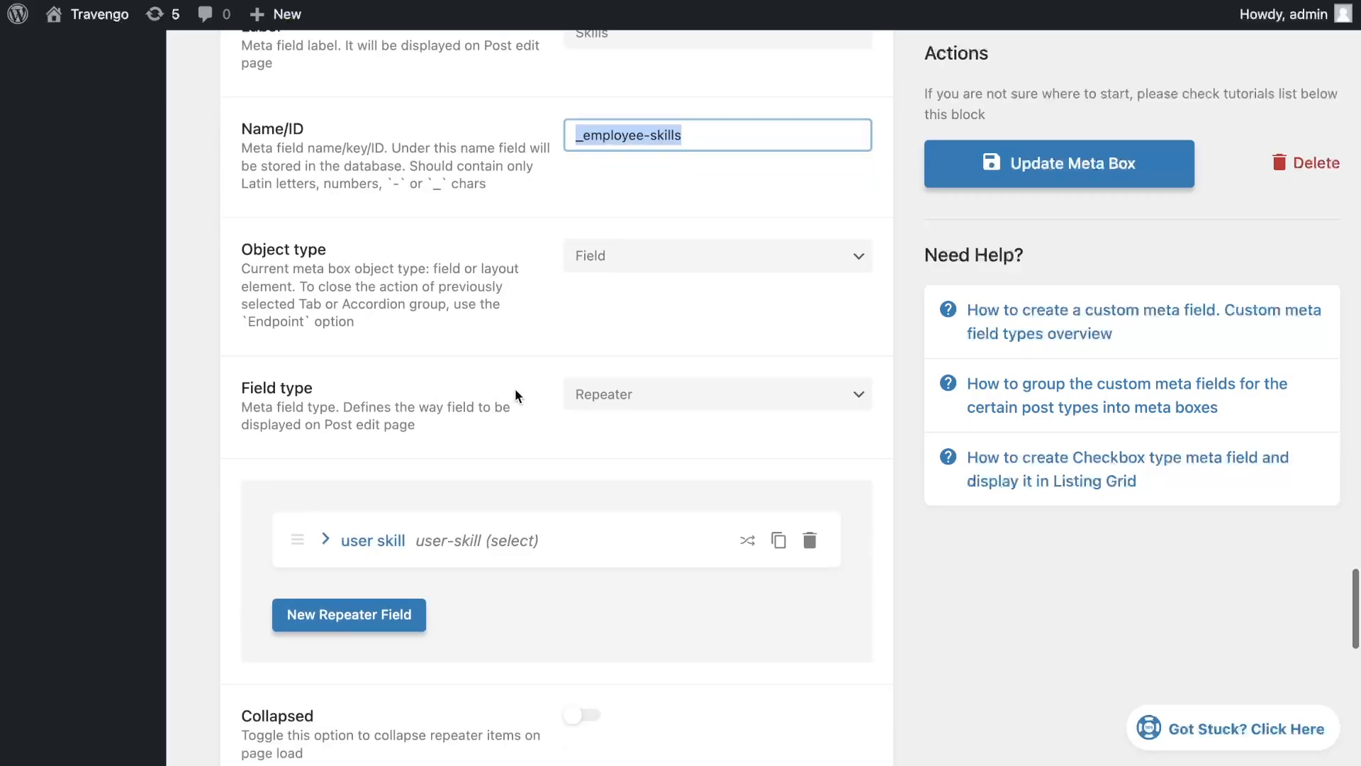
pyautogui.click(482, 457)
pyautogui.tripleClick(642, 647)
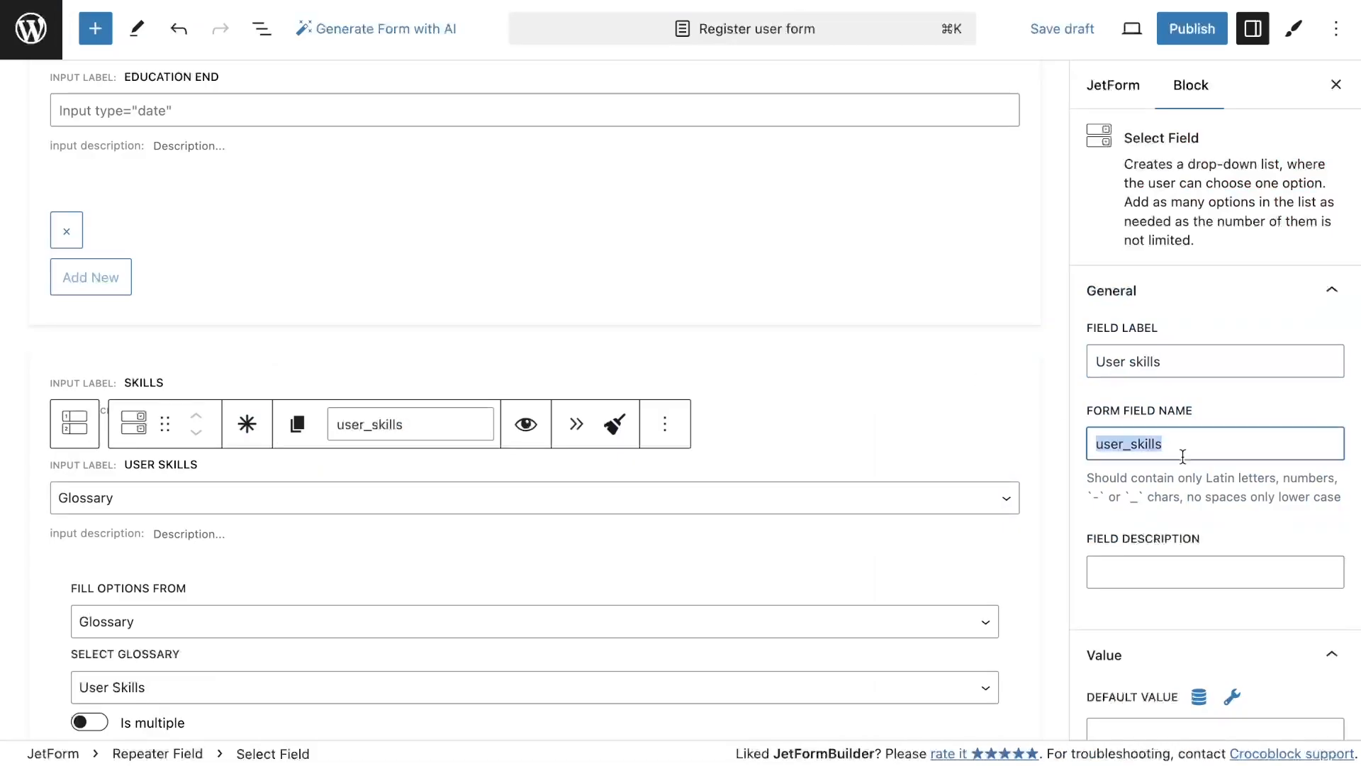
pyautogui.hotkey('ctrl', 'v')
pyautogui.scroll(-5, 776, 533)
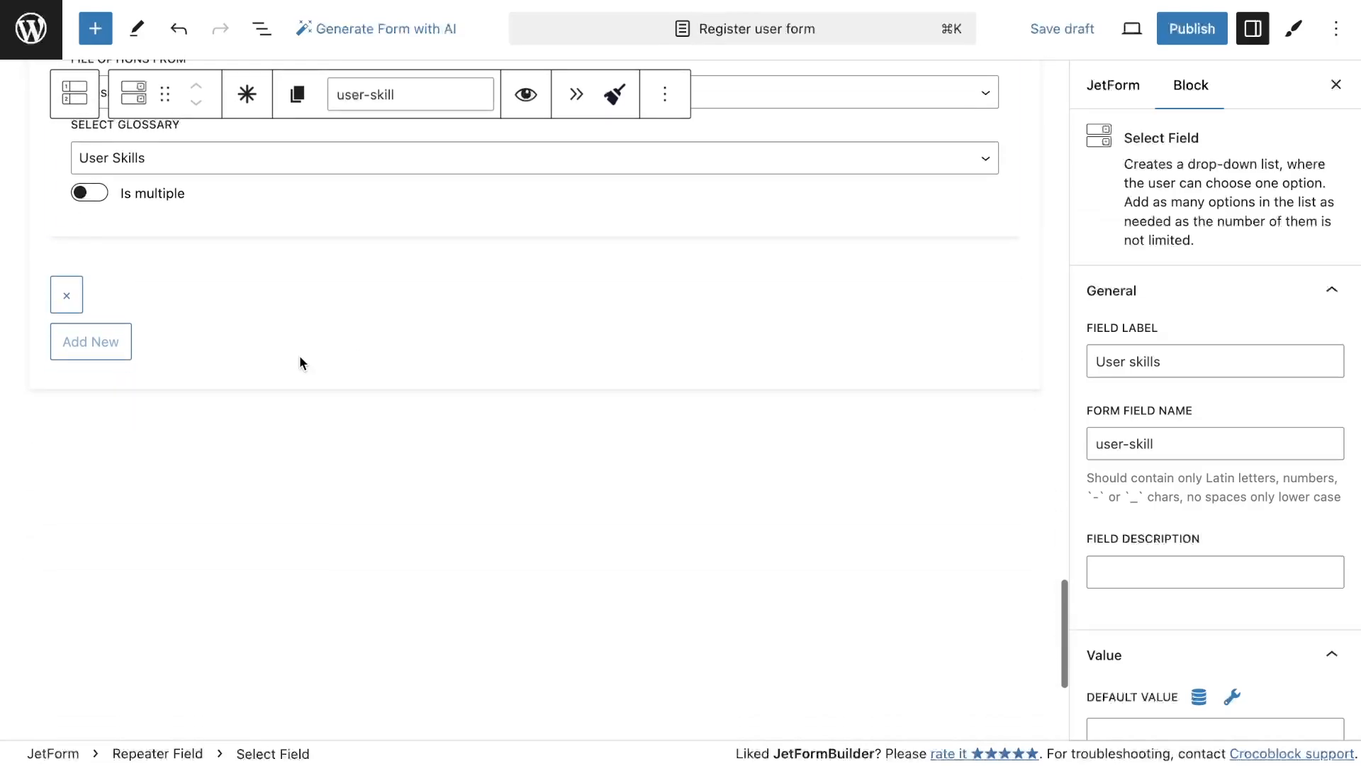
# Add a Checkbox Field labelled Languages below the Skills repeater, filling its options from a glossary
pyautogui.click(95, 28)
pyautogui.write('check')
pyautogui.moveTo(71, 245); pyautogui.dragTo(538, 435)
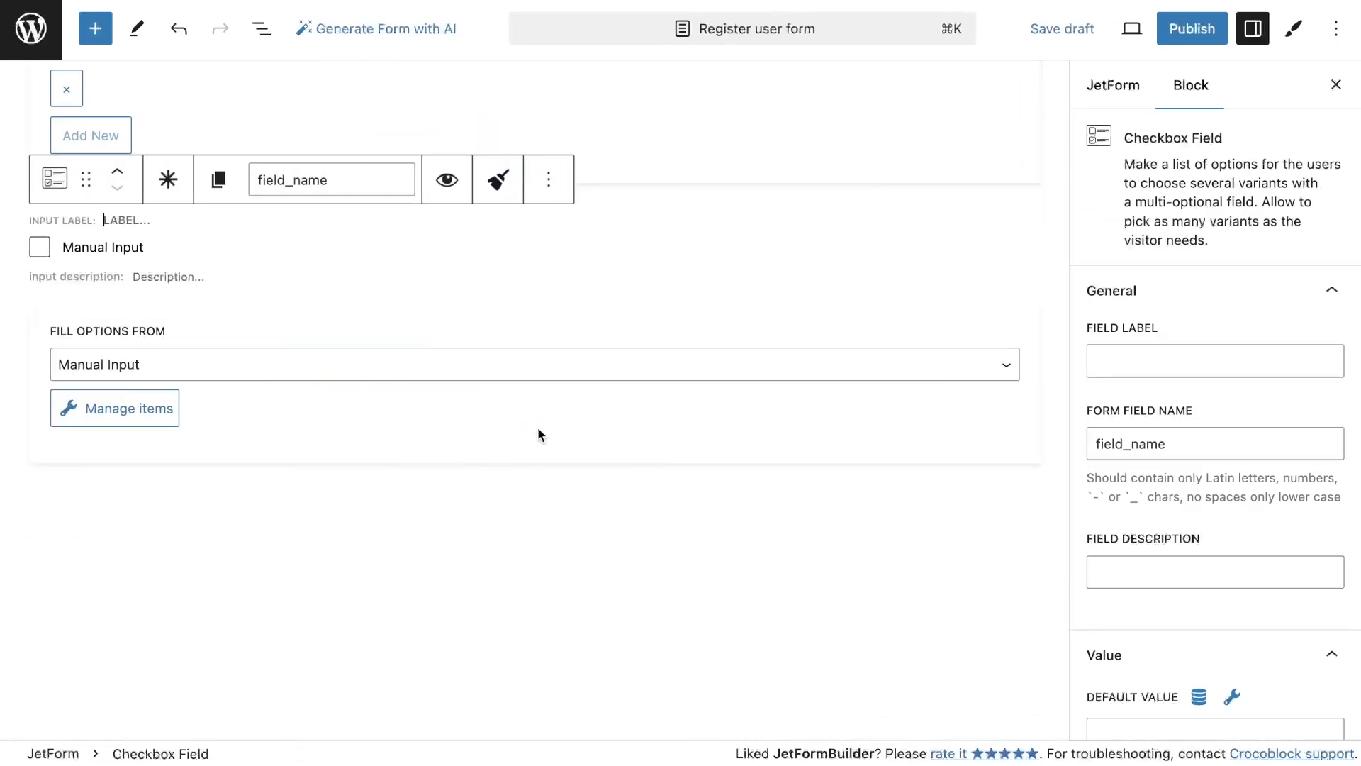
pyautogui.click(538, 364)
pyautogui.click(361, 474)
pyautogui.click(173, 429)
pyautogui.click(173, 475)
pyautogui.click(1215, 361)
pyautogui.write('L')
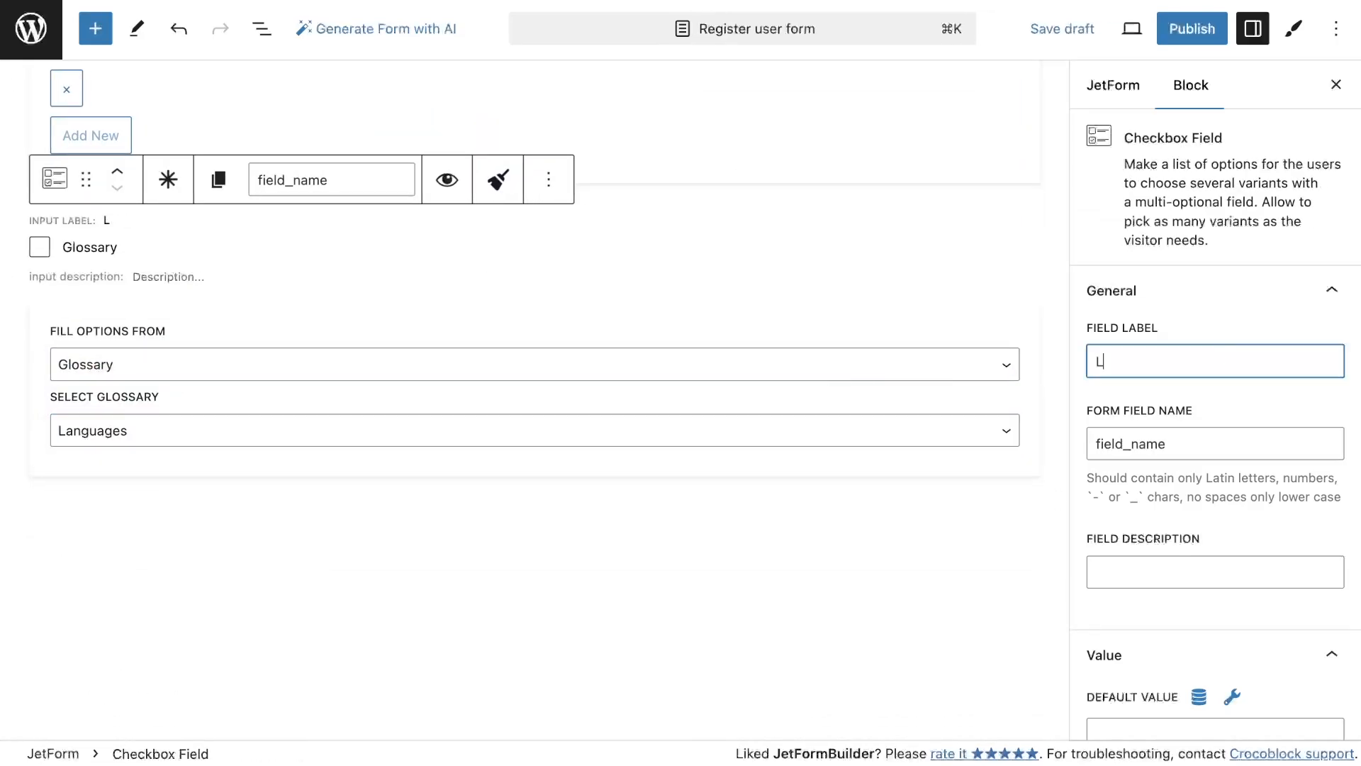
pyautogui.write('anguages')
pyautogui.click(1210, 328)
# Insert a two-column Columns block and add a Radio Field labelled Find job in the first column
pyautogui.click(95, 28)
pyautogui.write('col')
pyautogui.moveTo(71, 241); pyautogui.dragTo(385, 356)
pyautogui.click(155, 450)
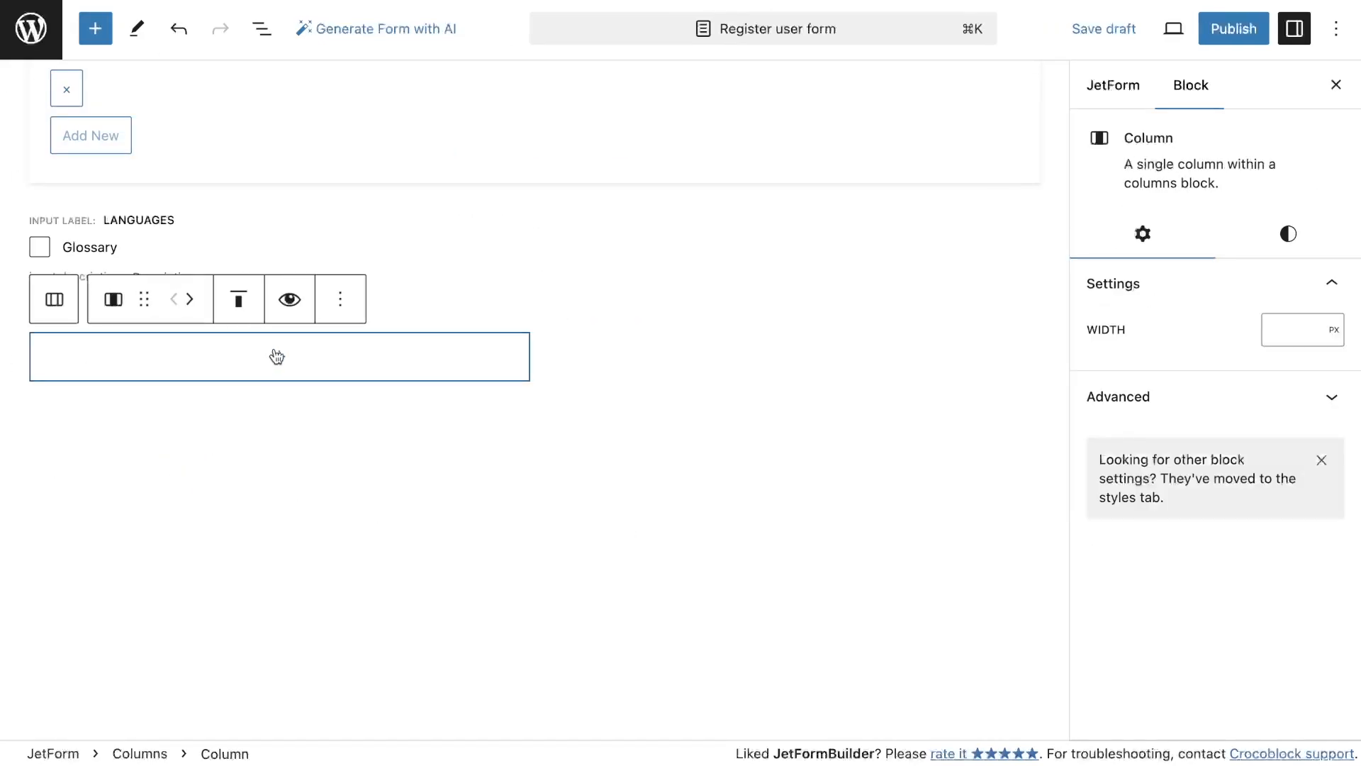
pyautogui.click(279, 356)
pyautogui.write('rad')
pyautogui.click(170, 505)
pyautogui.click(1215, 342)
pyautogui.write('Find job')
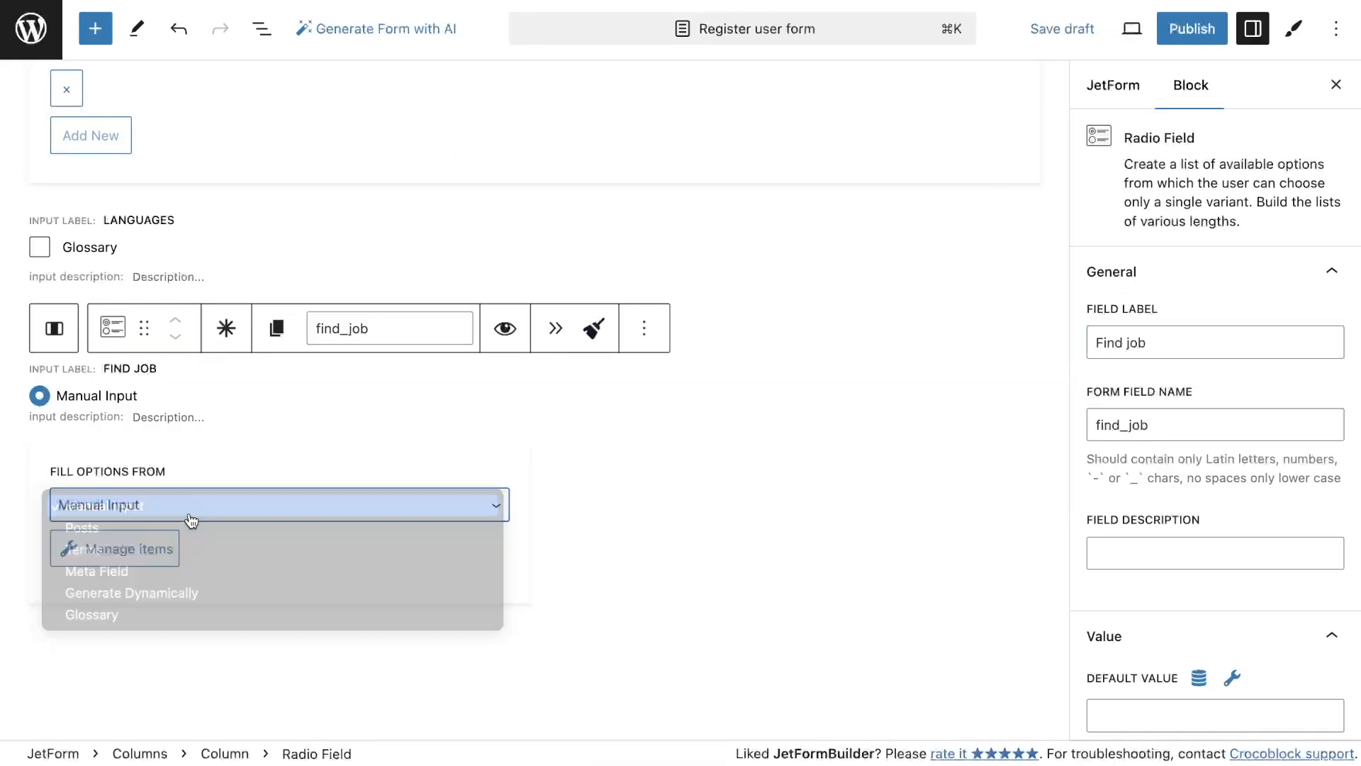
# Give the Find job radio field options Public (value public) and Private (value private)
pyautogui.click(115, 548)
pyautogui.write('Public')
pyautogui.press('Tab')
pyautogui.write('public')
pyautogui.click(382, 518)
pyautogui.write('Private')
pyautogui.press('Tab')
pyautogui.write('private')
pyautogui.click(354, 610)
# Add a Radio Field labelled Open for, named open_for, in the second column
pyautogui.click(723, 517)
pyautogui.click(780, 379)
pyautogui.click(685, 514)
pyautogui.click(1183, 340)
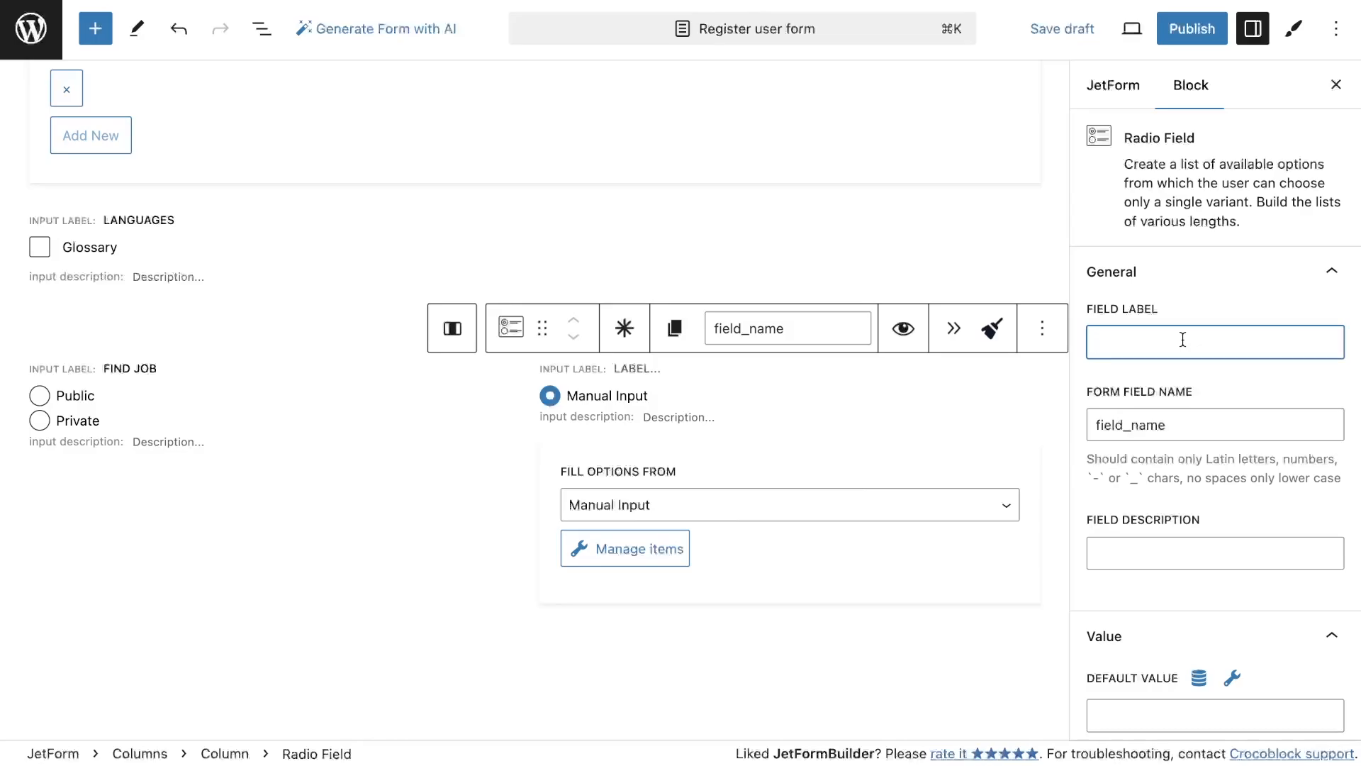
# Give the Open for radio field options Full time, Part time and Remote with values full-time, part-time and remote
pyautogui.click(624, 549)
pyautogui.click(383, 374)
pyautogui.click(556, 305)
pyautogui.write('Full time')
pyautogui.press('Tab')
pyautogui.write('full-time')
pyautogui.click(425, 507)
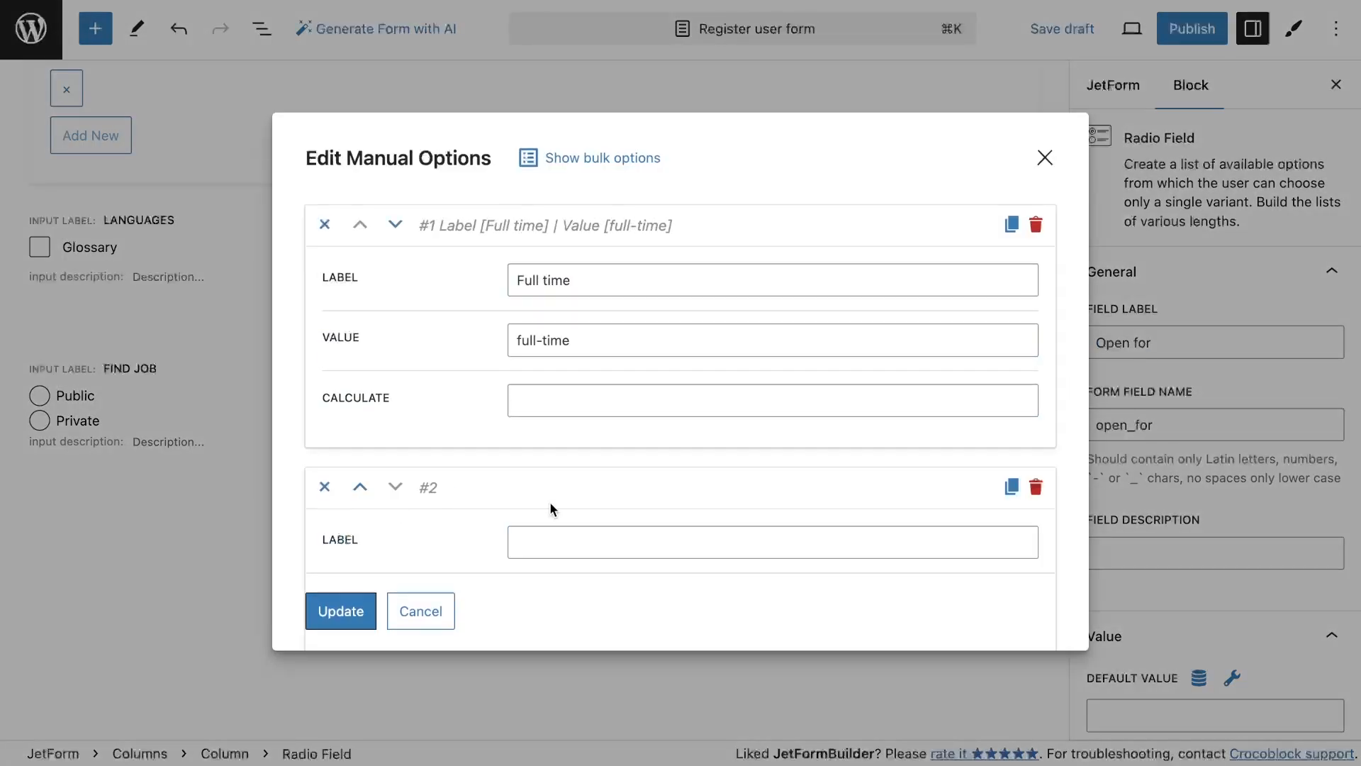
pyautogui.click(557, 319)
pyautogui.press('Tab')
pyautogui.write('part-time')
pyautogui.click(429, 514)
pyautogui.click(531, 316)
pyautogui.write('Remote')
pyautogui.click(551, 377)
pyautogui.write('remote')
pyautogui.click(363, 608)
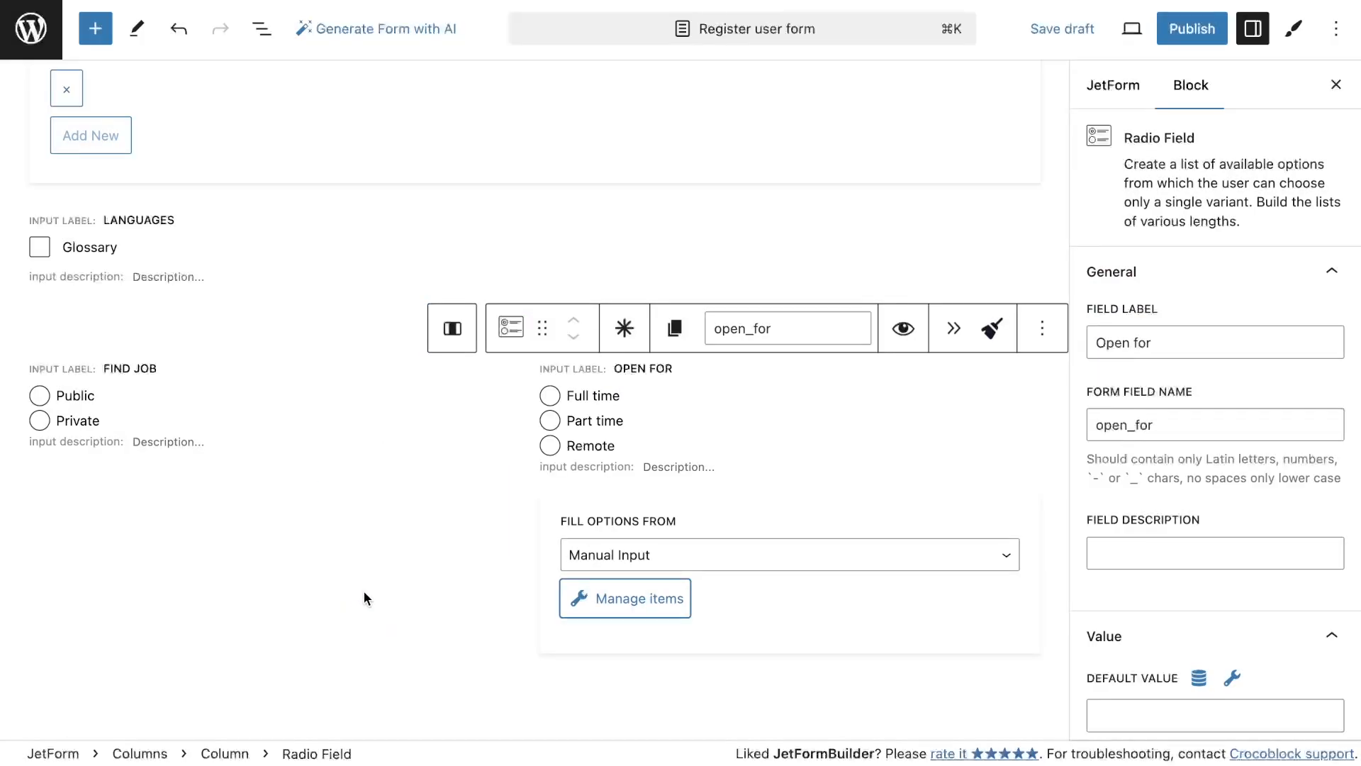
# Insert a Form Page Break with buttons labelled Next page and Prev page and progress label 3rd page
pyautogui.scroll(-2, 363, 608)
pyautogui.click(95, 29)
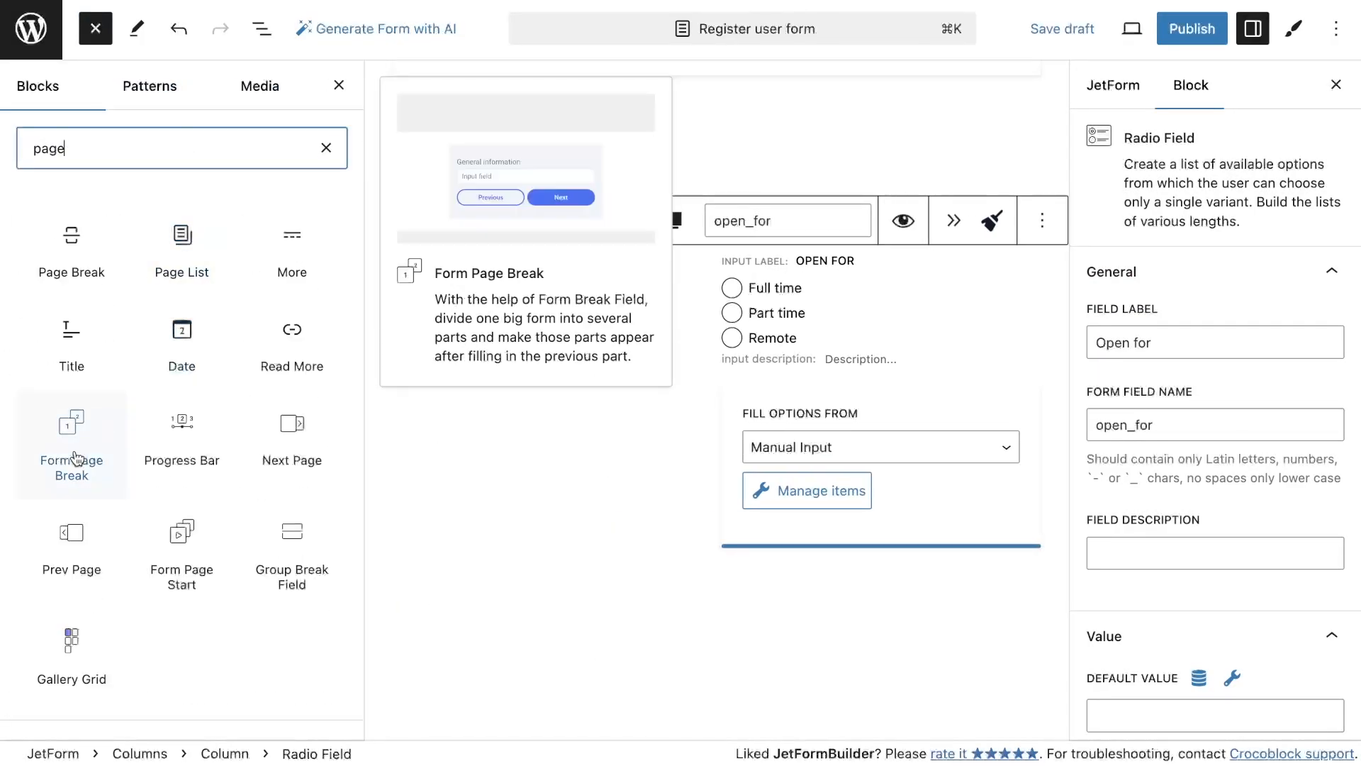
pyautogui.click(73, 462)
pyautogui.click(1106, 434)
pyautogui.click(1182, 351)
pyautogui.write('Ne')
pyautogui.click(1170, 543)
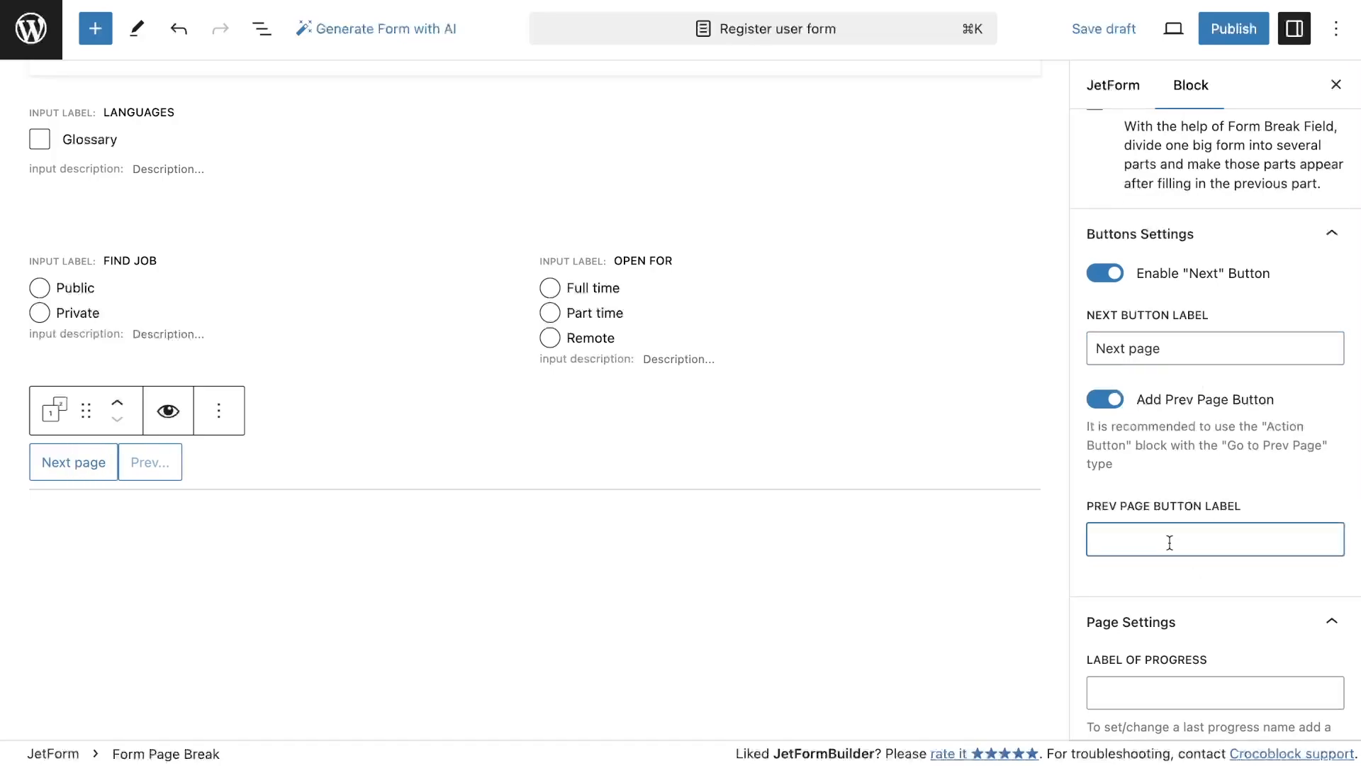
pyautogui.scroll(-3, 1154, 646)
pyautogui.click(1146, 514)
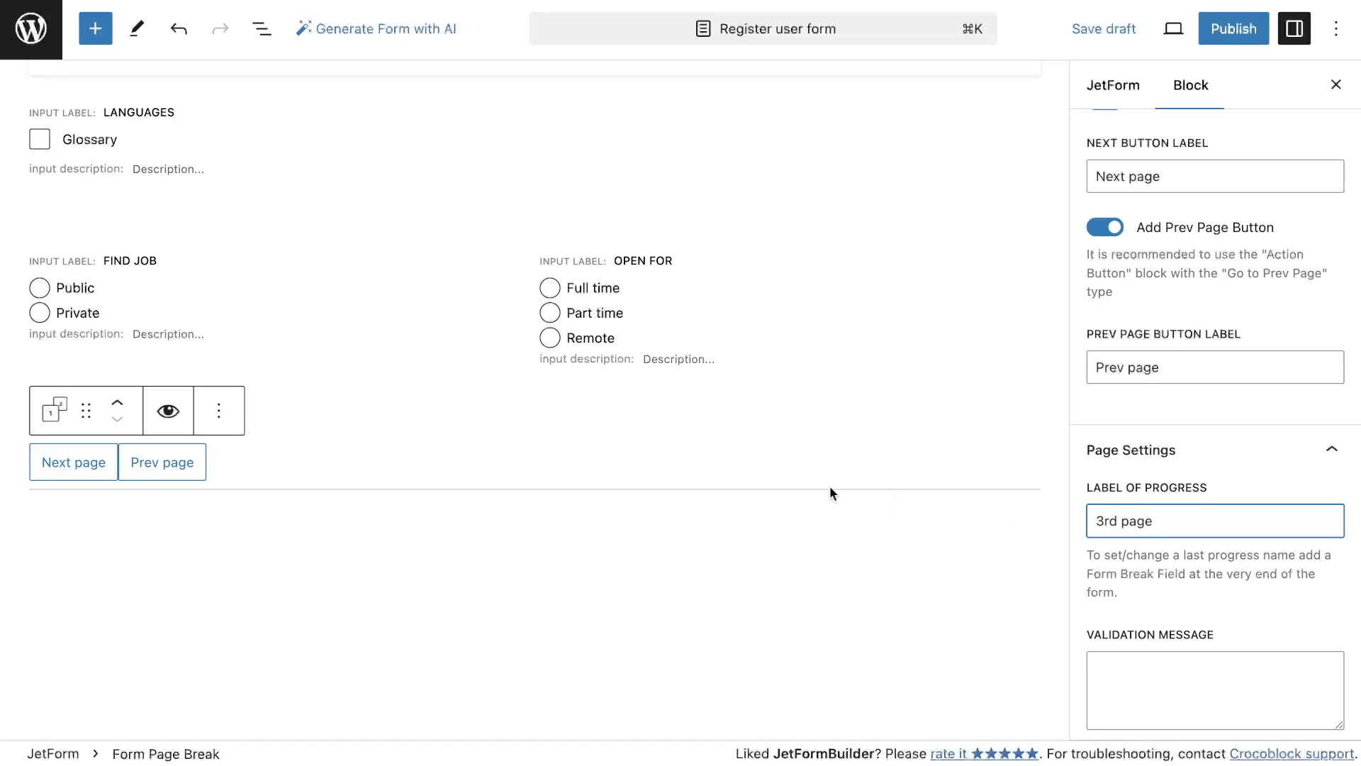
pyautogui.scroll(-3, 896, 500)
# Add a Text Field labelled Password after the page break and set its field type to Password
pyautogui.click(95, 29)
pyautogui.click(168, 138)
pyautogui.write('tex')
pyautogui.moveTo(71, 245); pyautogui.dragTo(596, 305)
pyautogui.scroll(3, 1278, 470)
pyautogui.click(1185, 310)
pyautogui.write('Pa')
pyautogui.scroll(-6, 1227, 343)
pyautogui.click(1209, 481)
pyautogui.click(1204, 562)
# Add a second Password-type Text Field labelled Password with the field name password_copy
pyautogui.click(95, 29)
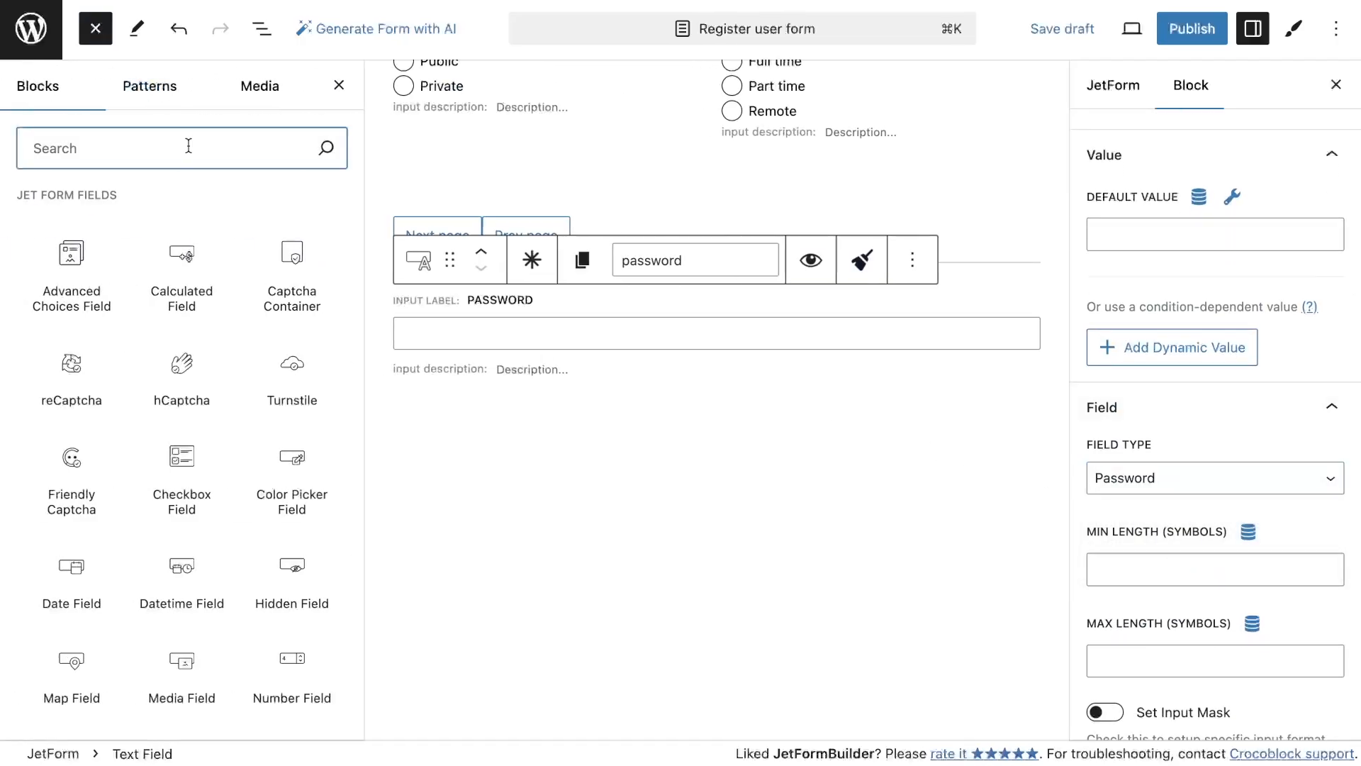
pyautogui.write('tex')
pyautogui.moveTo(71, 245); pyautogui.dragTo(599, 427)
pyautogui.click(1206, 341)
pyautogui.write('Password')
pyautogui.click(1231, 386)
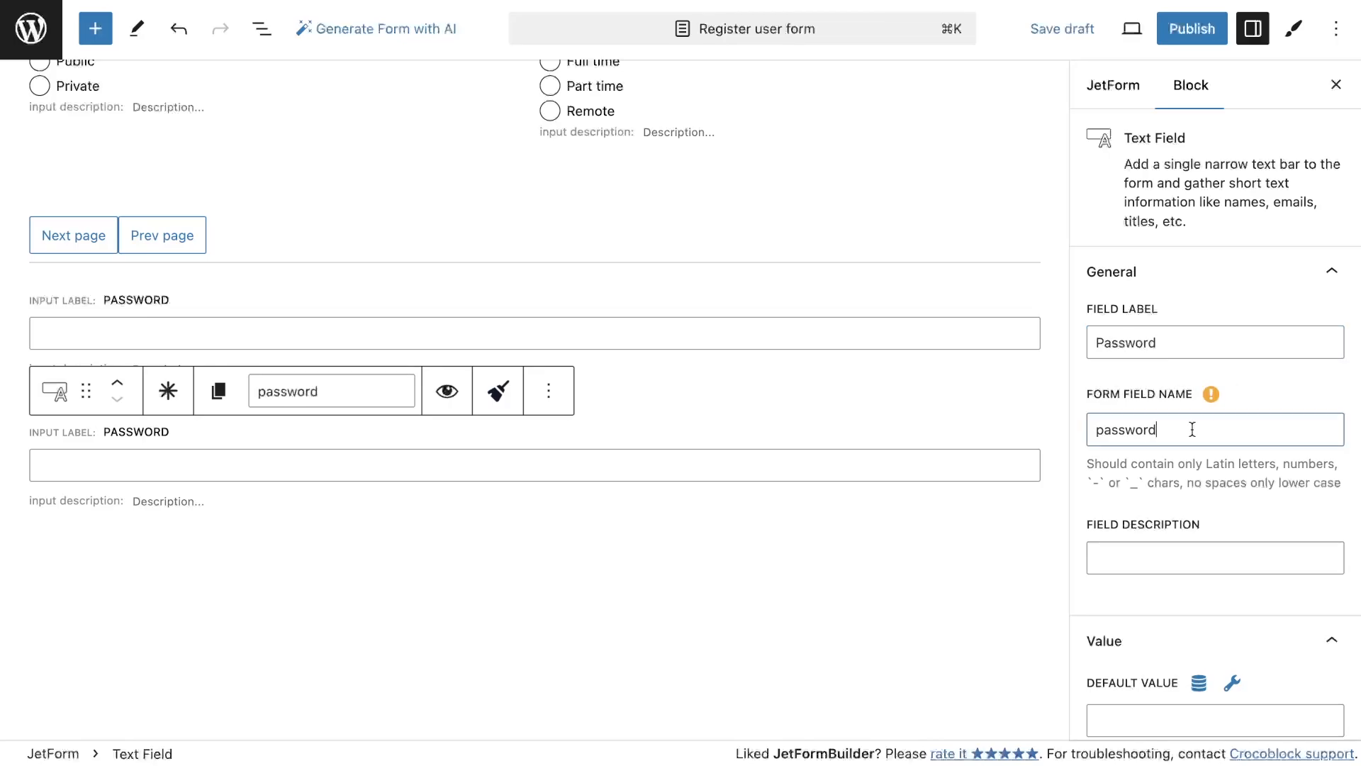
pyautogui.write('_copy')
pyautogui.scroll(-6, 1217, 516)
pyautogui.click(1206, 532)
pyautogui.click(1198, 623)
pyautogui.scroll(3, 1183, 411)
pyautogui.scroll(4, 1181, 406)
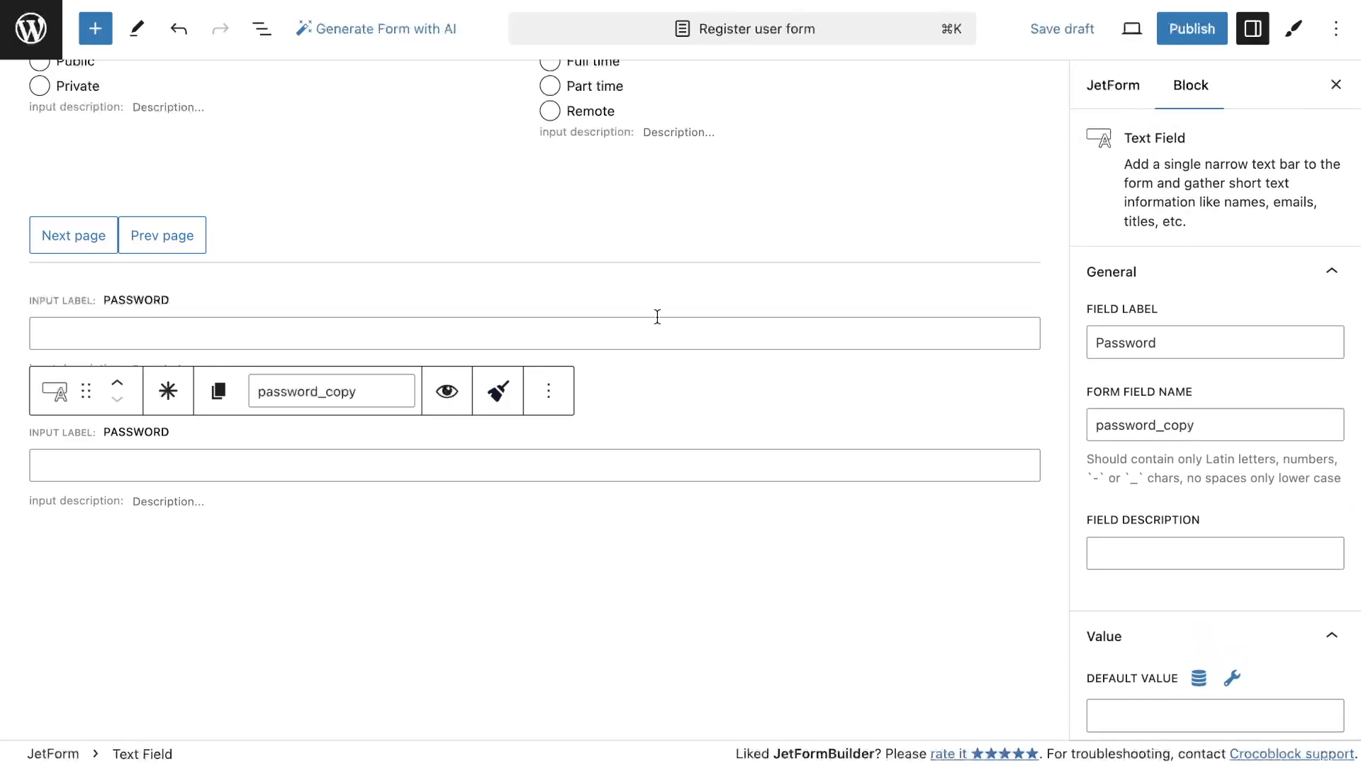
pyautogui.scroll(-1, 529, 446)
# Insert another Form Page Break with the next button labelled Preview results and progress label Go to the preview page
pyautogui.click(95, 26)
pyautogui.write('page')
pyautogui.moveTo(67, 445); pyautogui.dragTo(609, 482)
pyautogui.click(1105, 437)
pyautogui.click(1113, 388)
pyautogui.write('Preview results')
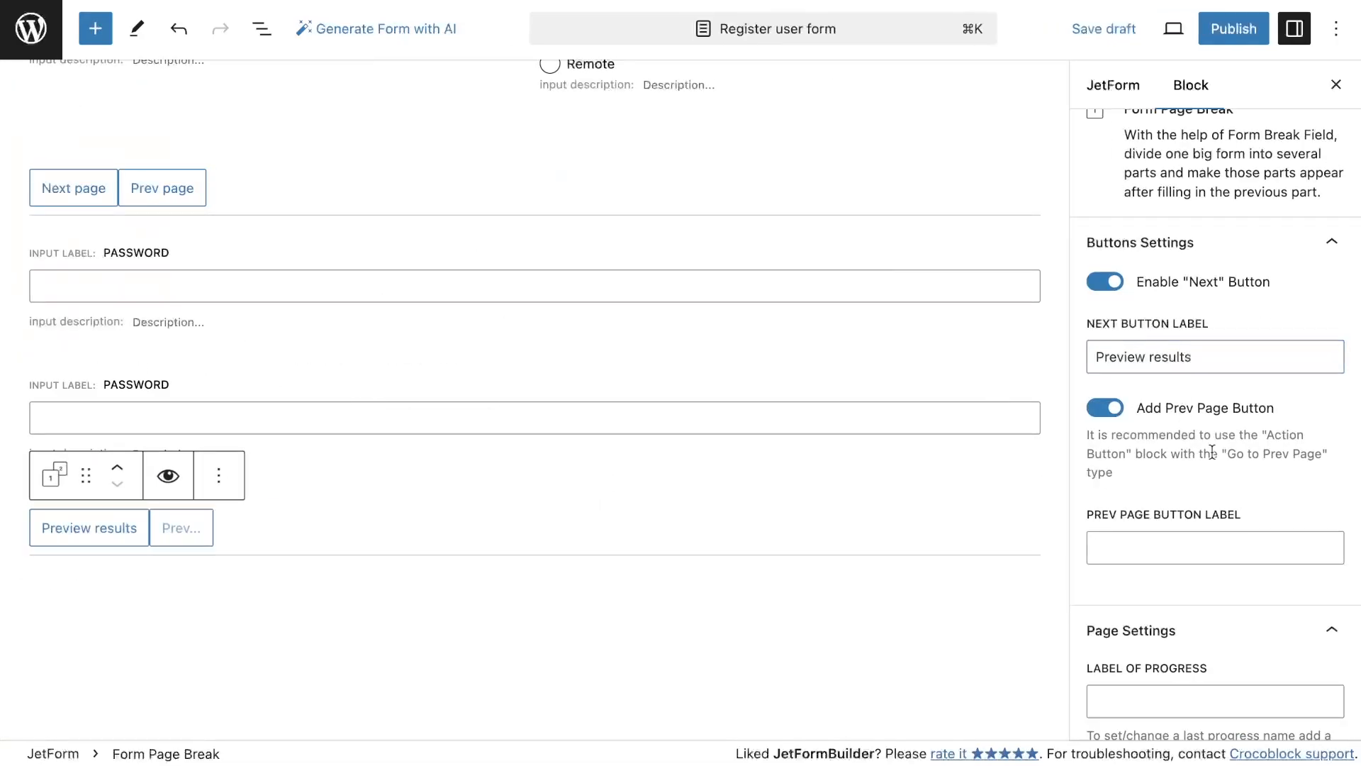
pyautogui.click(1206, 701)
pyautogui.write('Go to the previe')
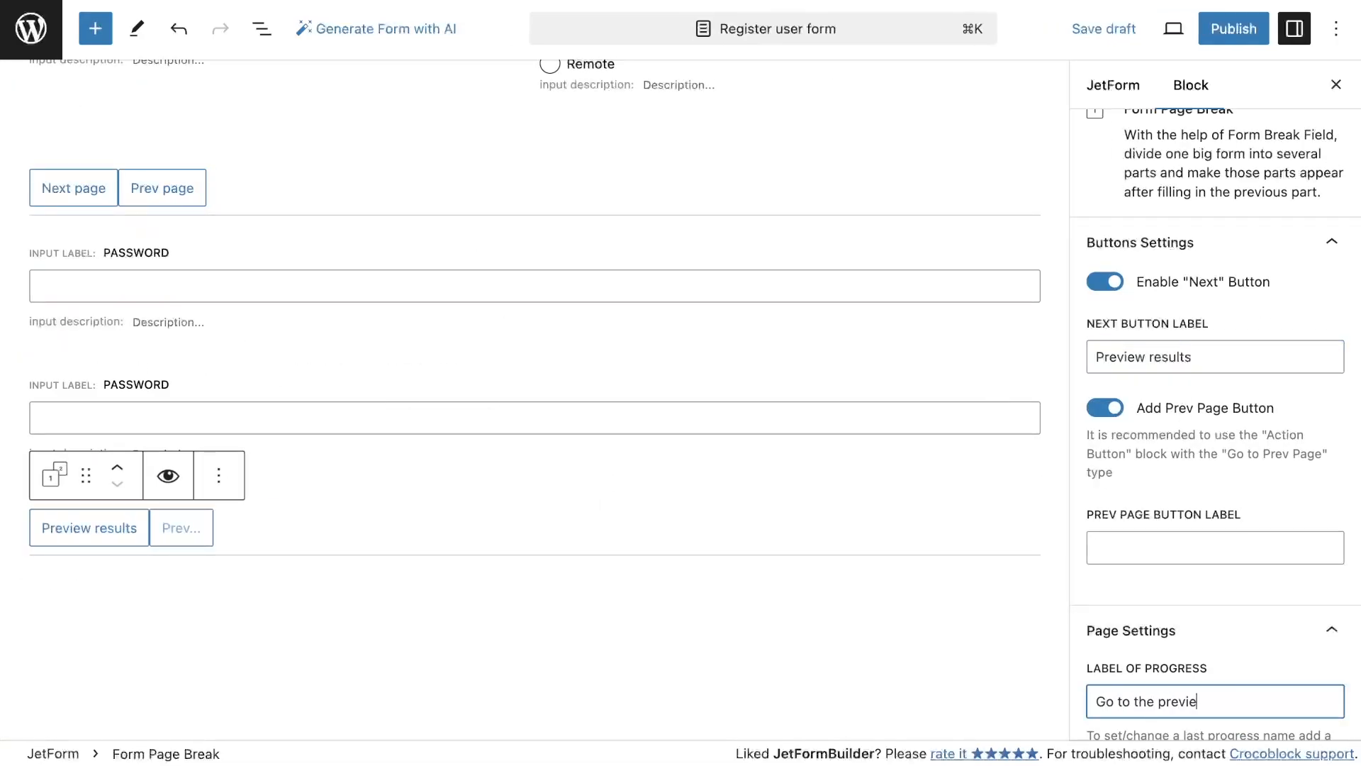
pyautogui.click(1185, 631)
pyautogui.click(1185, 627)
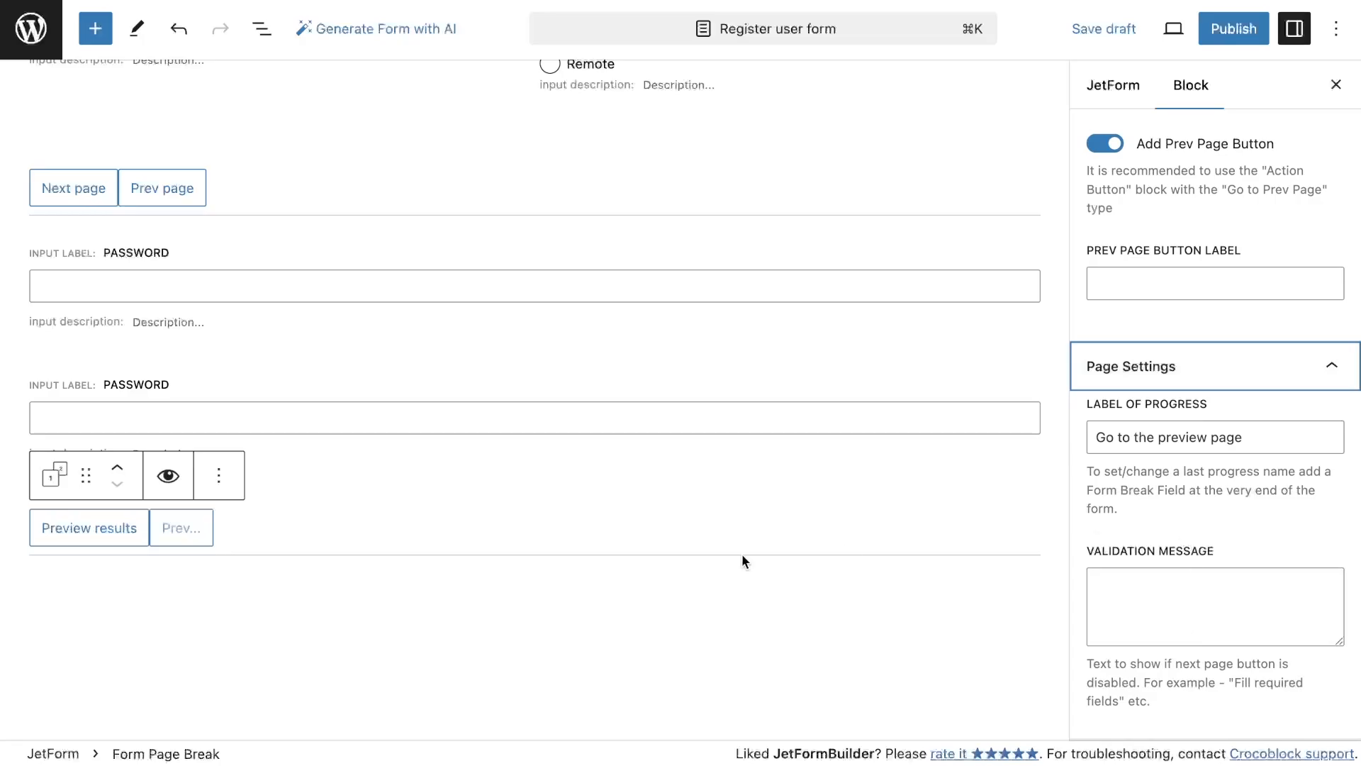
pyautogui.scroll(-3, 615, 560)
pyautogui.scroll(-3, 614, 557)
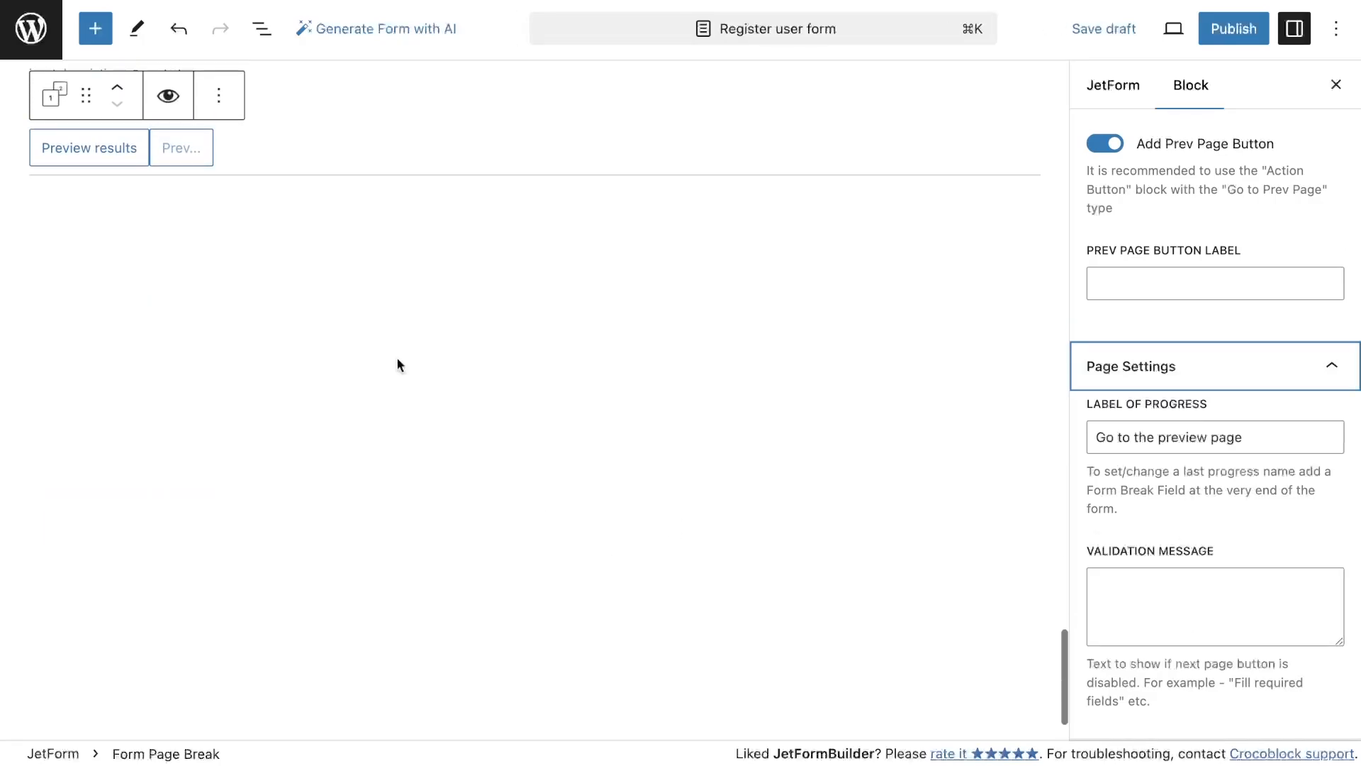
# Add a Calculated Field labelled Preview name with its value type set to as String
pyautogui.click(95, 29)
pyautogui.click(140, 146)
pyautogui.write('calcula')
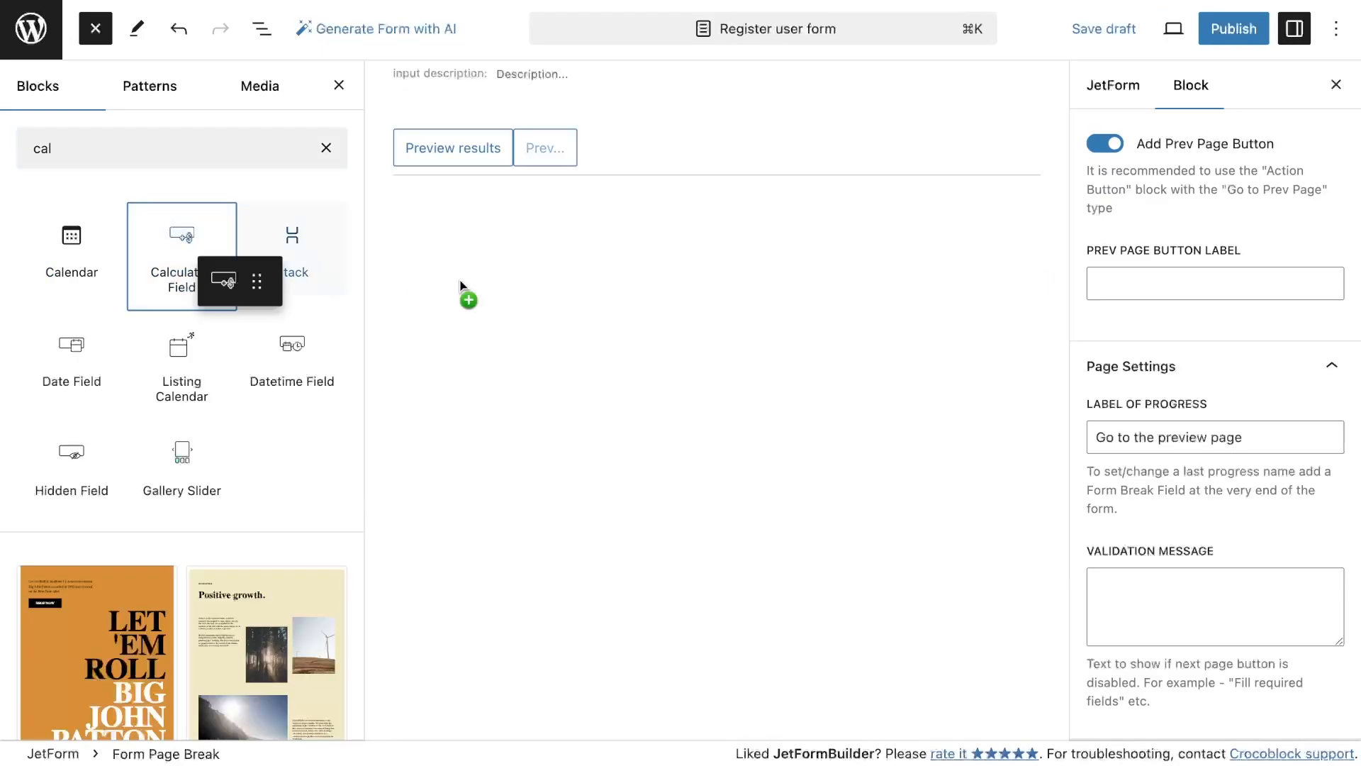
pyautogui.moveTo(465, 295); pyautogui.dragTo(350, 262)
pyautogui.scroll(4, 1133, 255)
pyautogui.click(1219, 340)
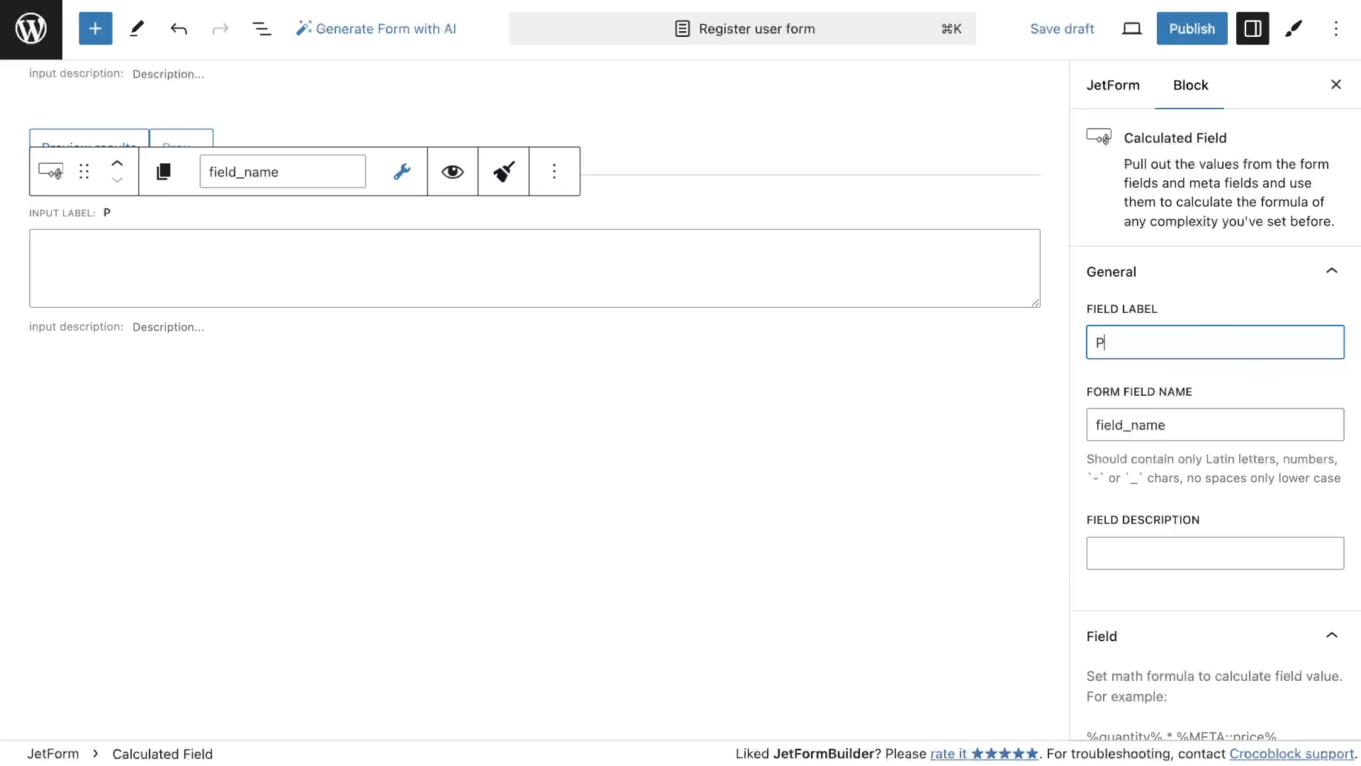
pyautogui.write('Preview name')
pyautogui.scroll(-8, 1219, 390)
pyautogui.click(1180, 407)
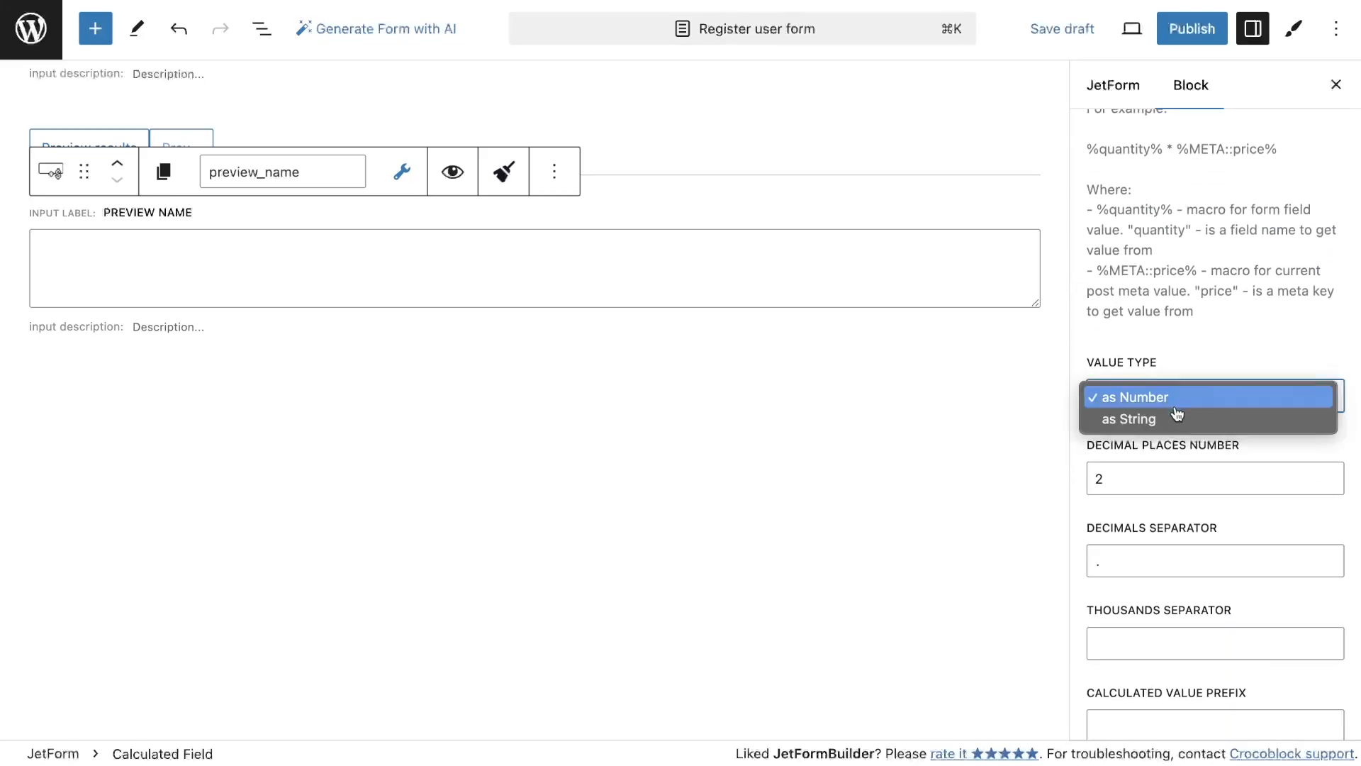
pyautogui.click(1174, 422)
pyautogui.scroll(2, 1172, 317)
pyautogui.scroll(4, 1173, 322)
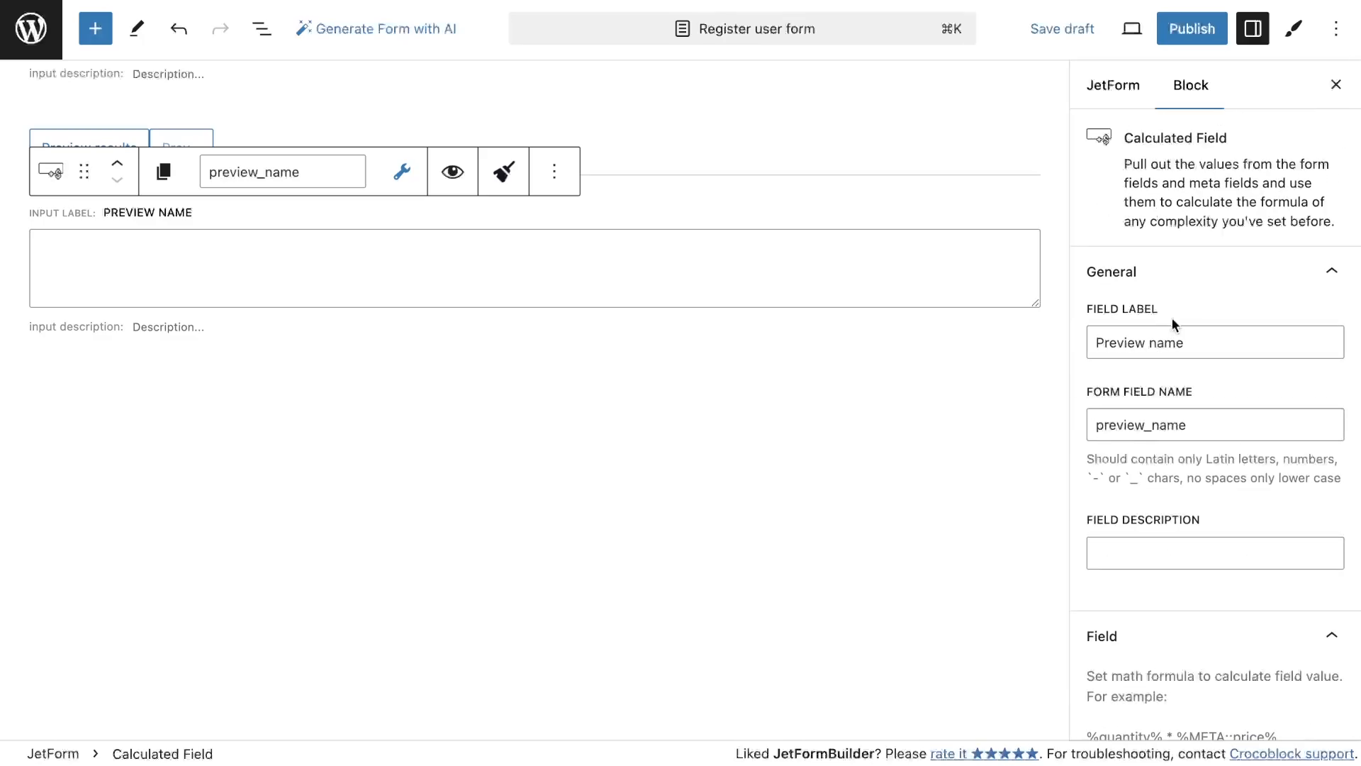
# Set the Preview name formula to %first_name% %last_name% by inserting both field macros
pyautogui.click(409, 256)
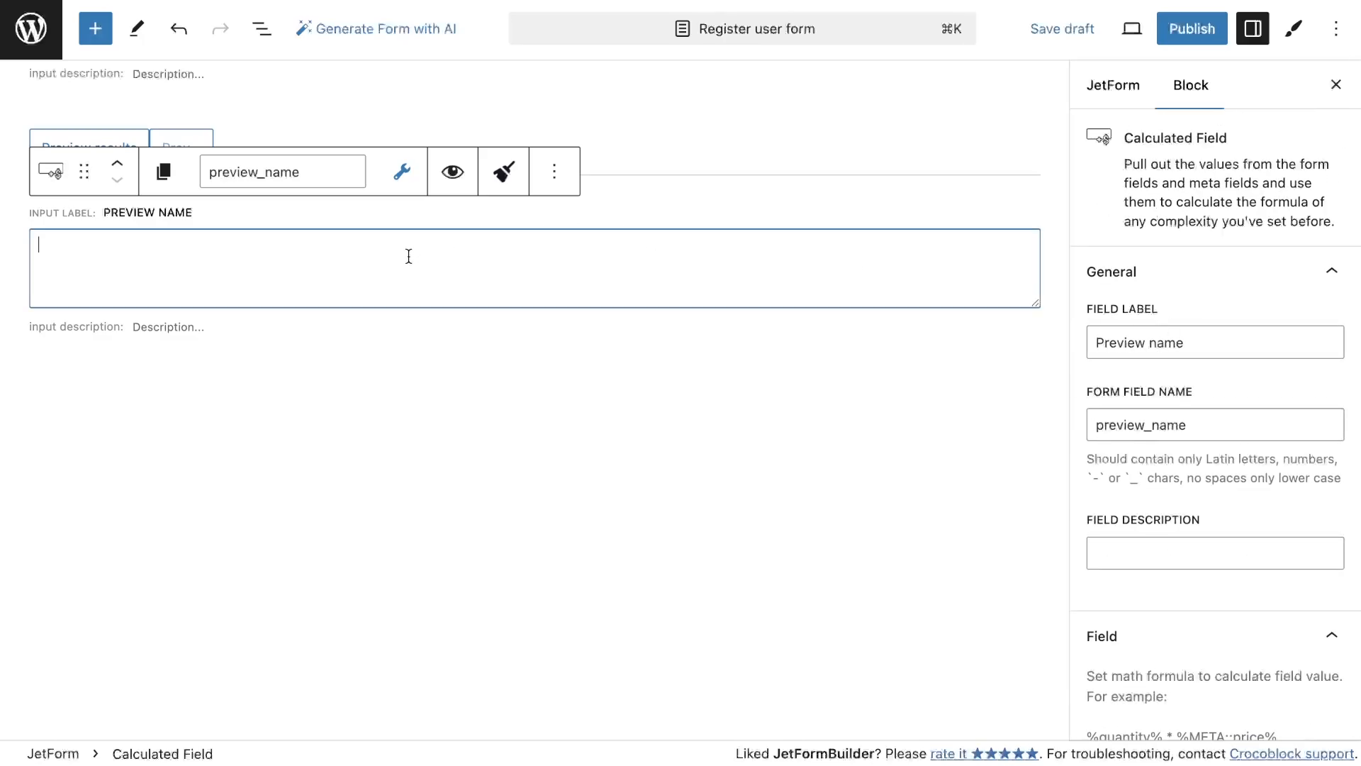
pyautogui.click(402, 172)
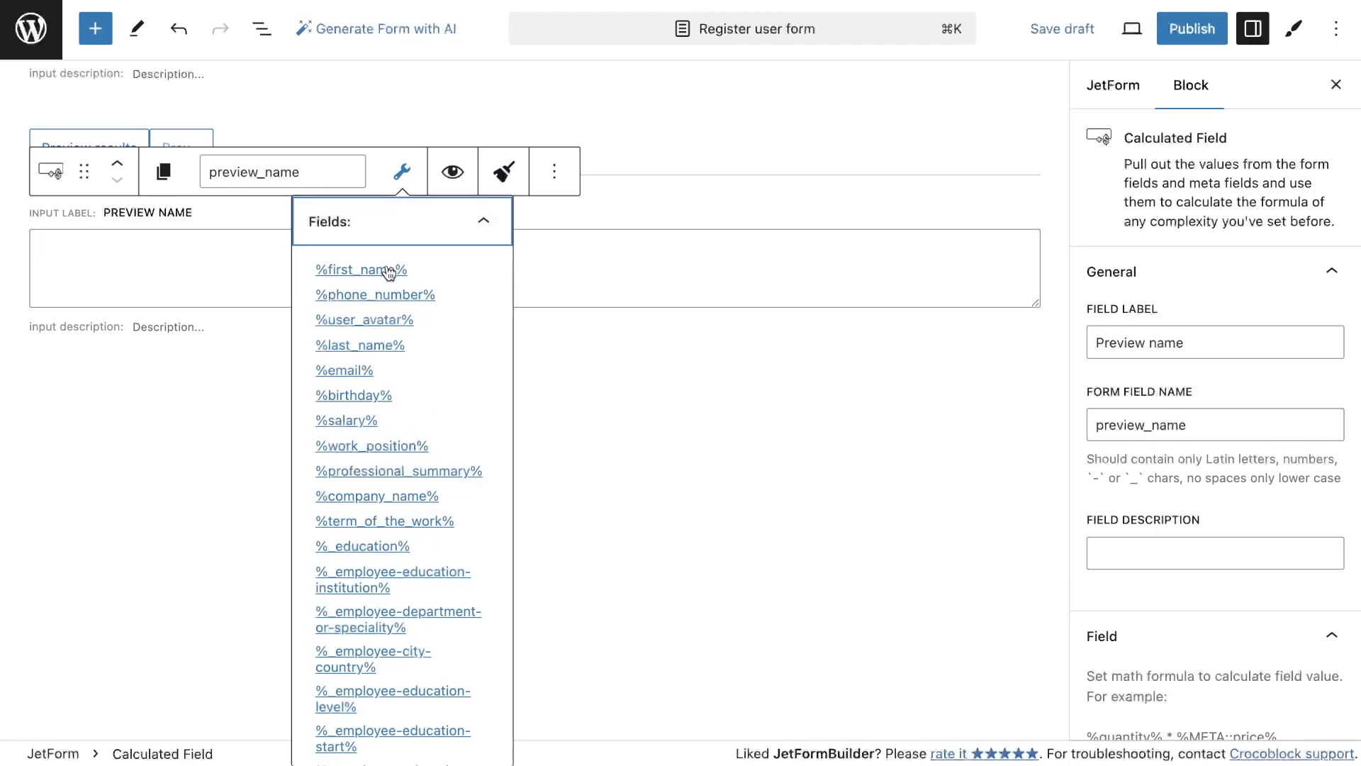
pyautogui.click(389, 271)
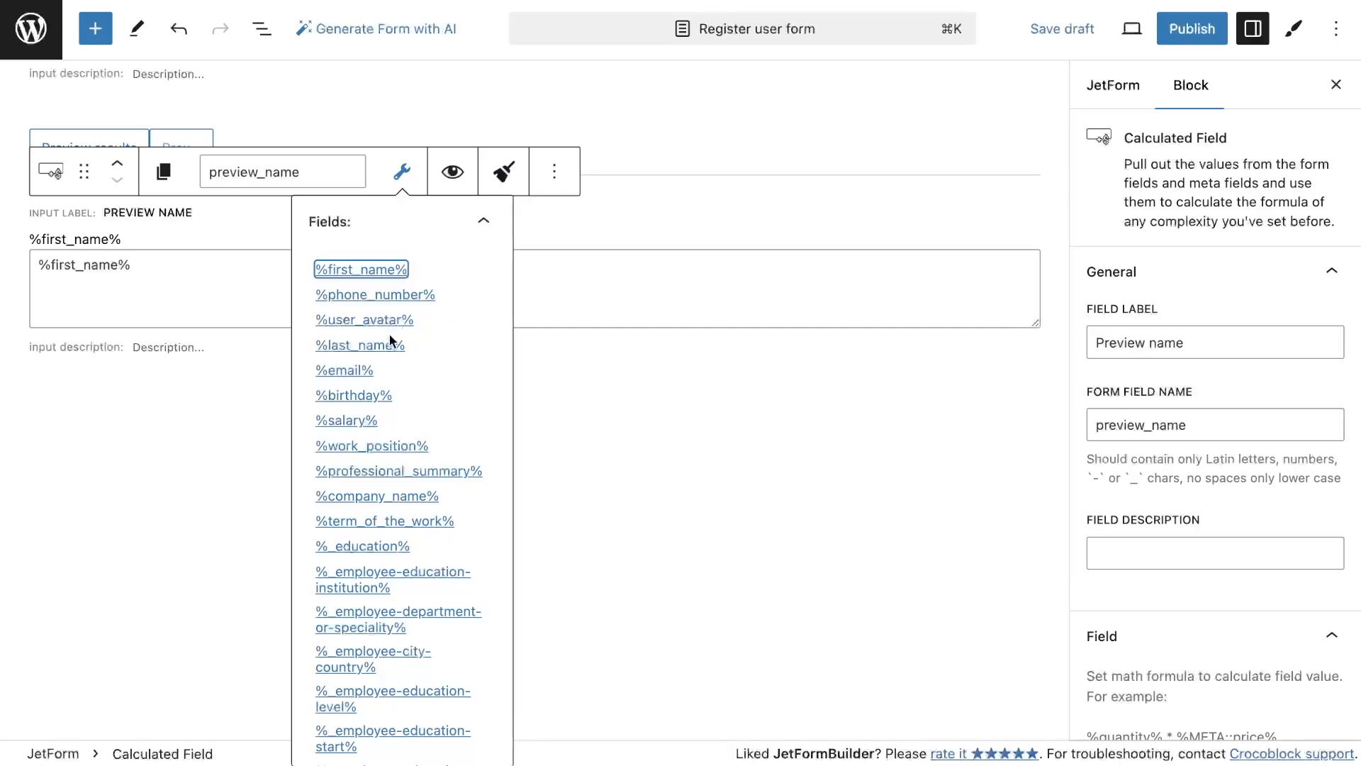
pyautogui.click(545, 290)
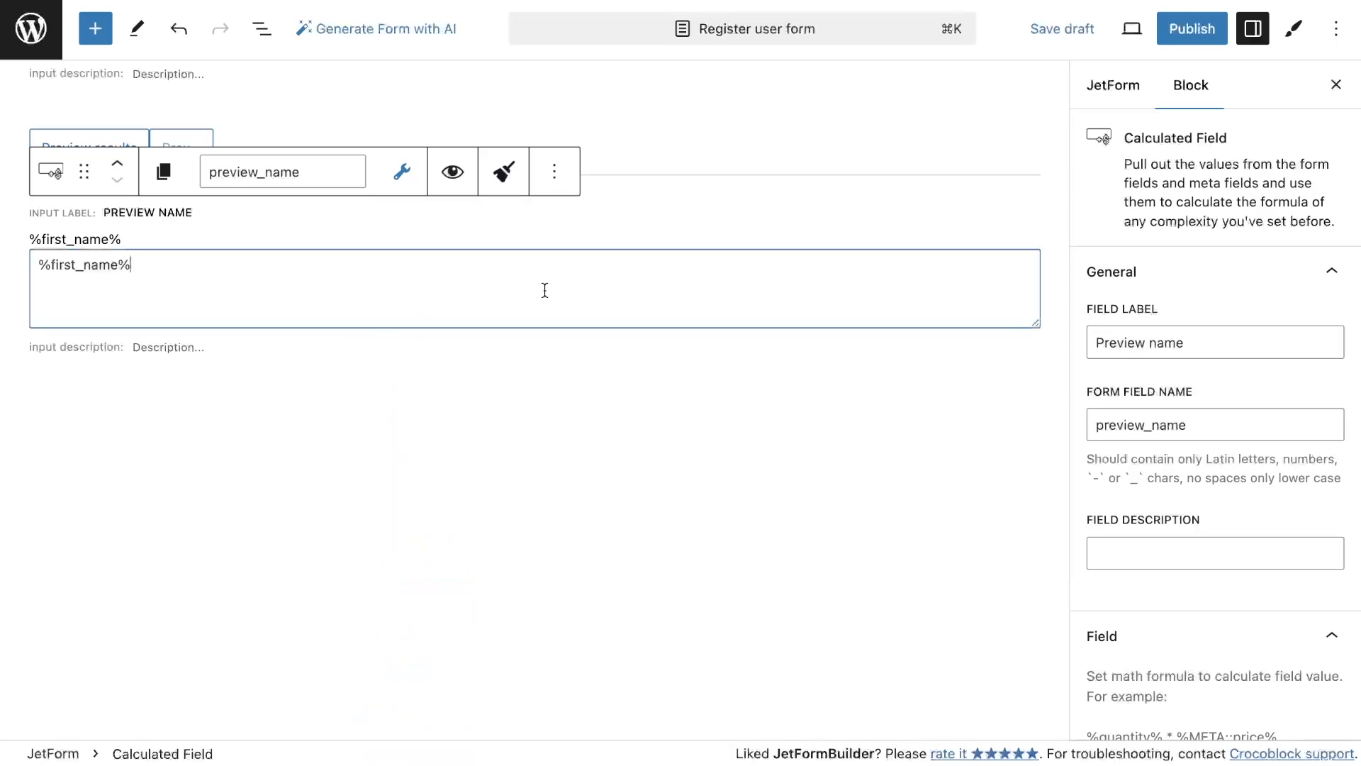
pyautogui.click(401, 172)
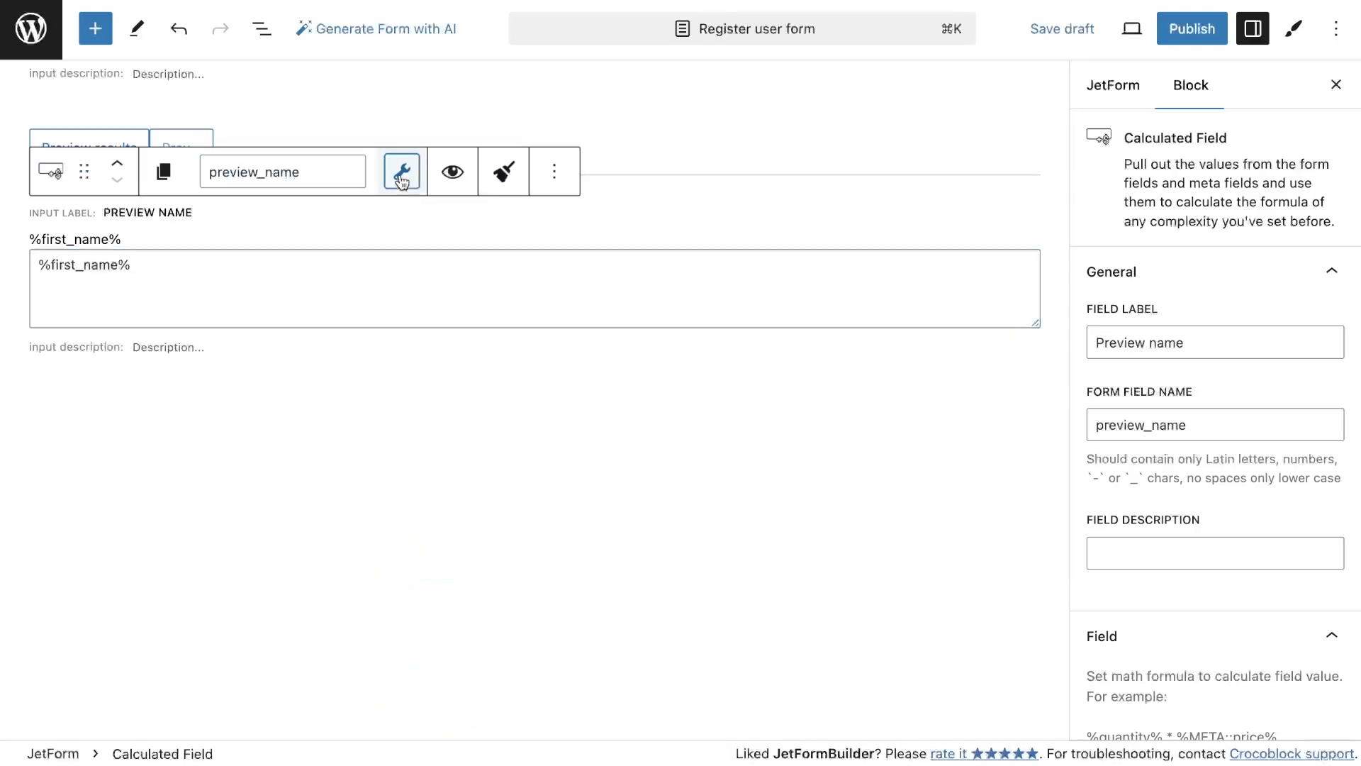
pyautogui.click(347, 346)
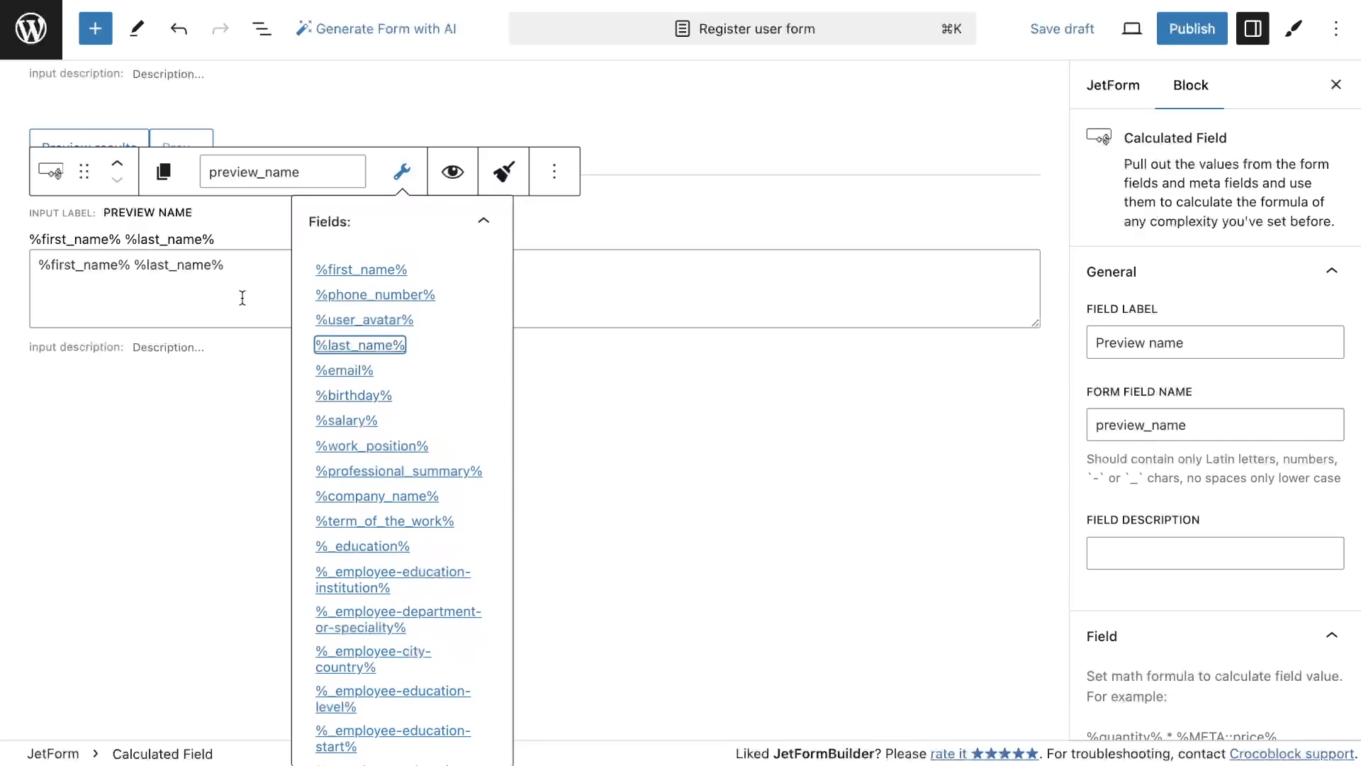
# Wrap the Preview name formula in single quotes so it reads '%first_name% %last_name%'
pyautogui.click(233, 276)
pyautogui.write("'")
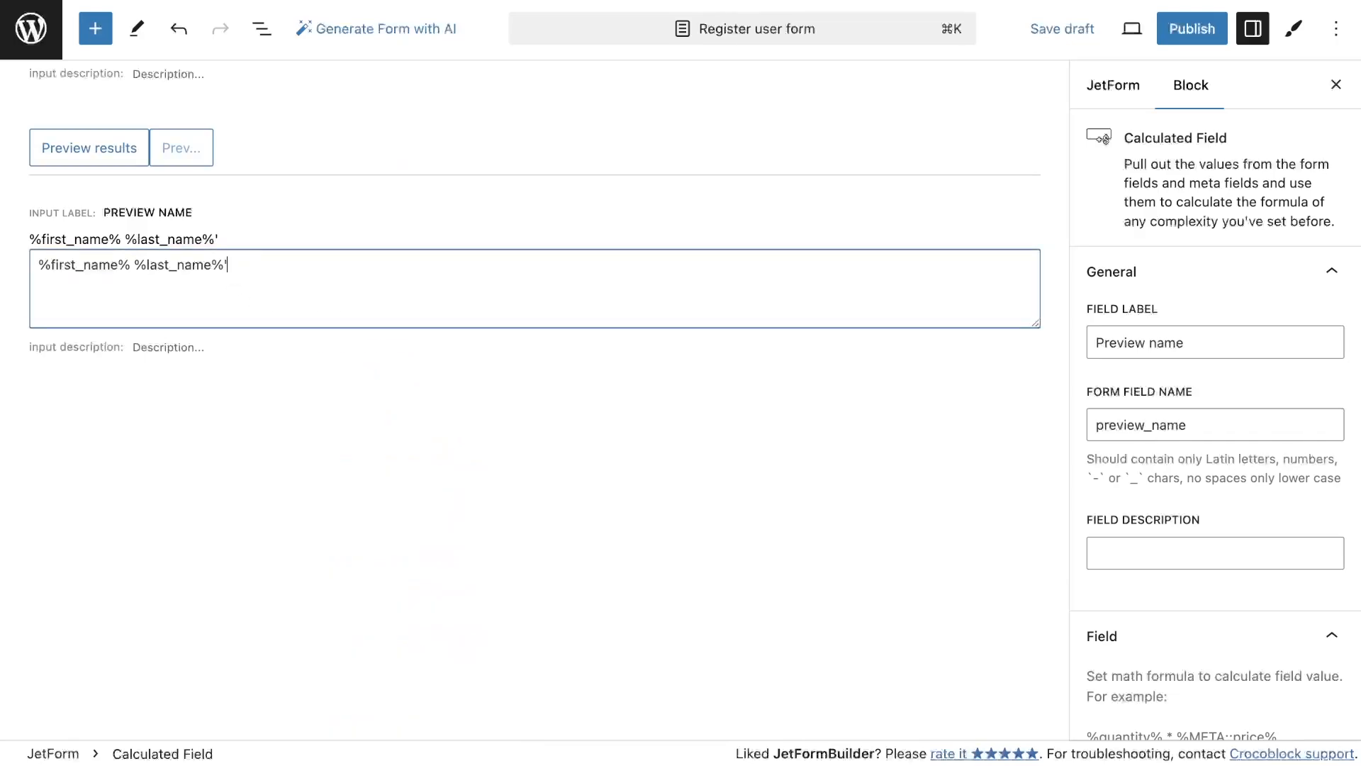
pyautogui.click(39, 264)
pyautogui.write("'")
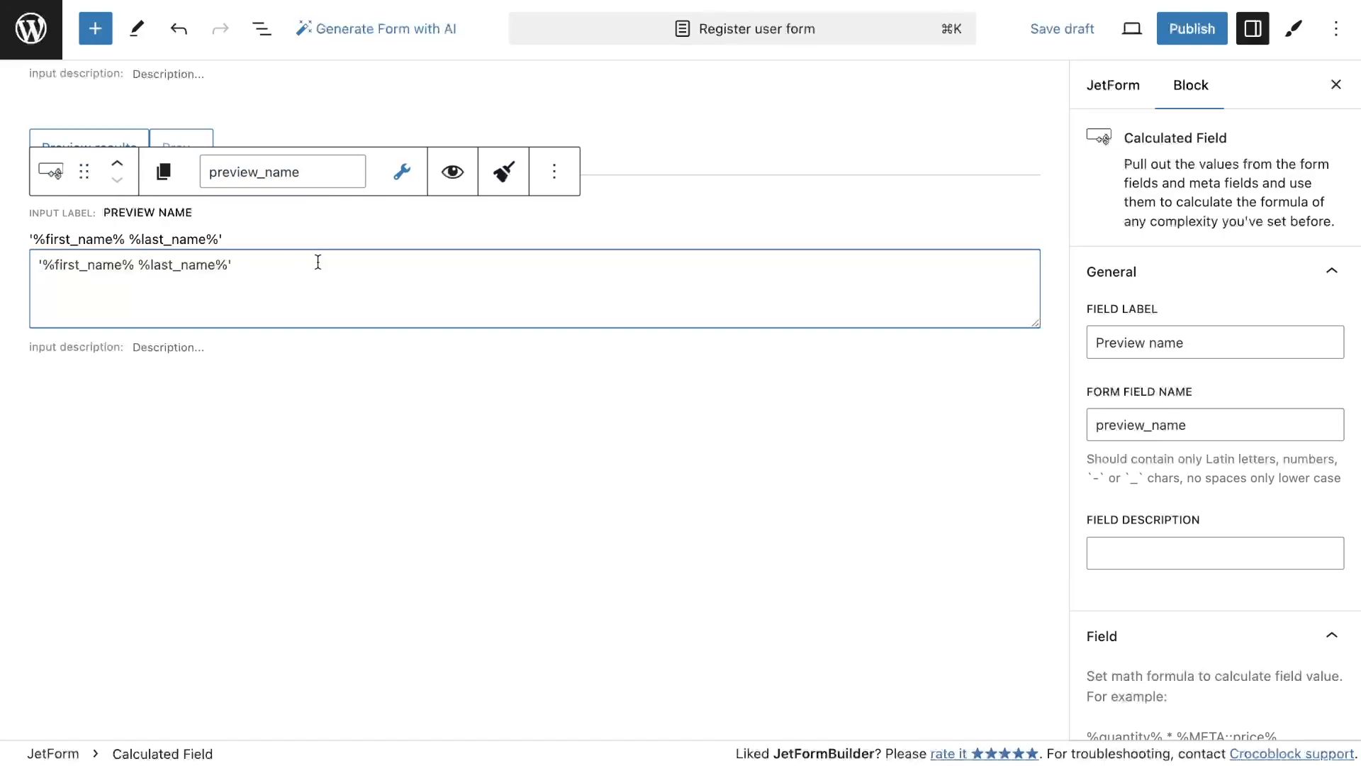
pyautogui.click(252, 214)
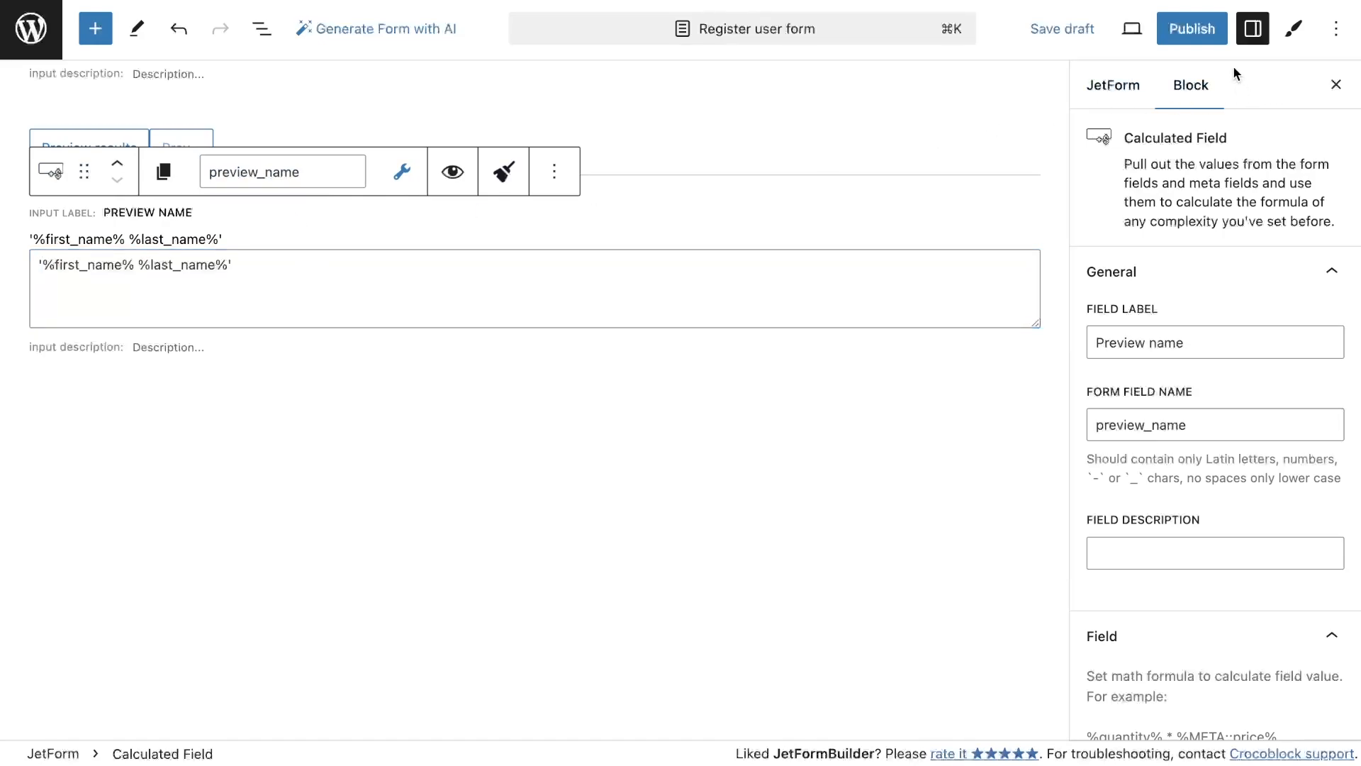
# Style the Preview name label with a 20 px font size and background colour #DEFEF4
pyautogui.click(1291, 35)
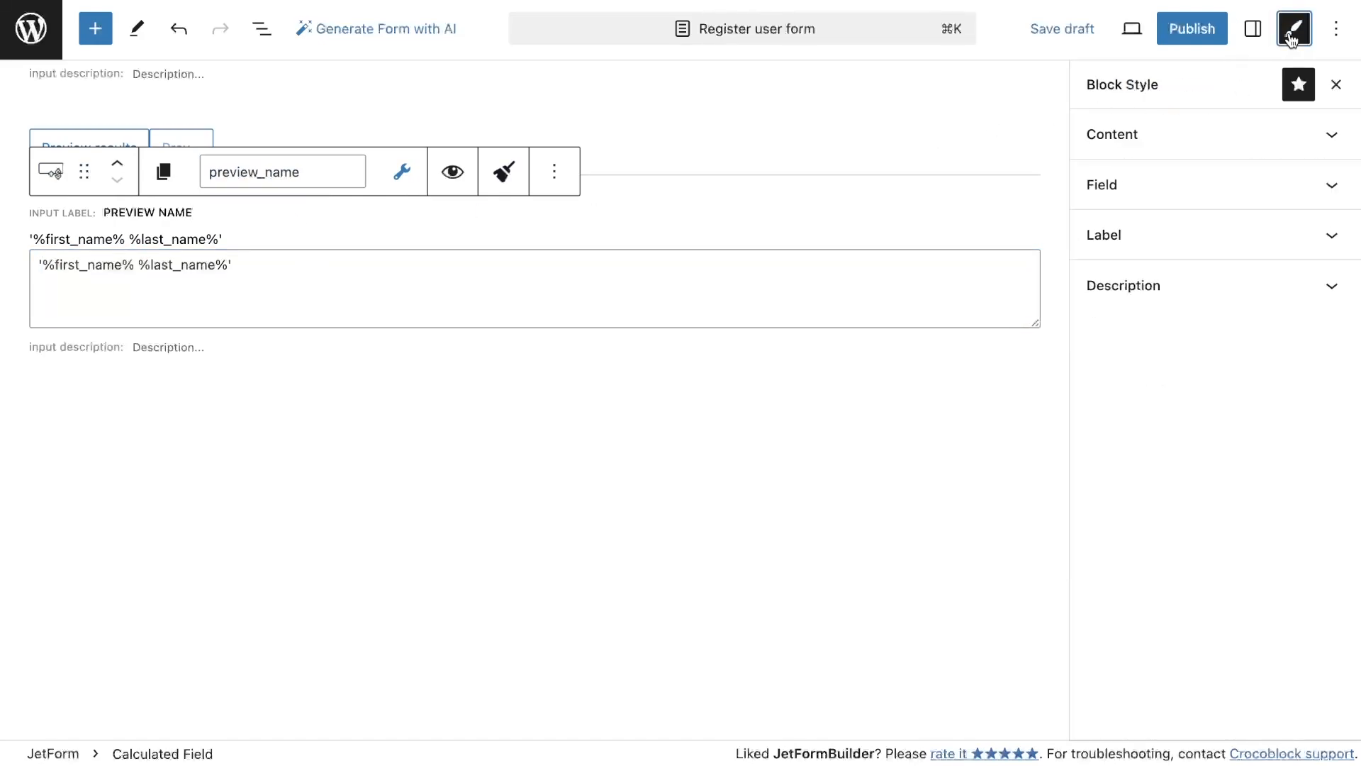
pyautogui.click(1137, 237)
pyautogui.scroll(-5, 1177, 443)
pyautogui.doubleClick(1276, 474)
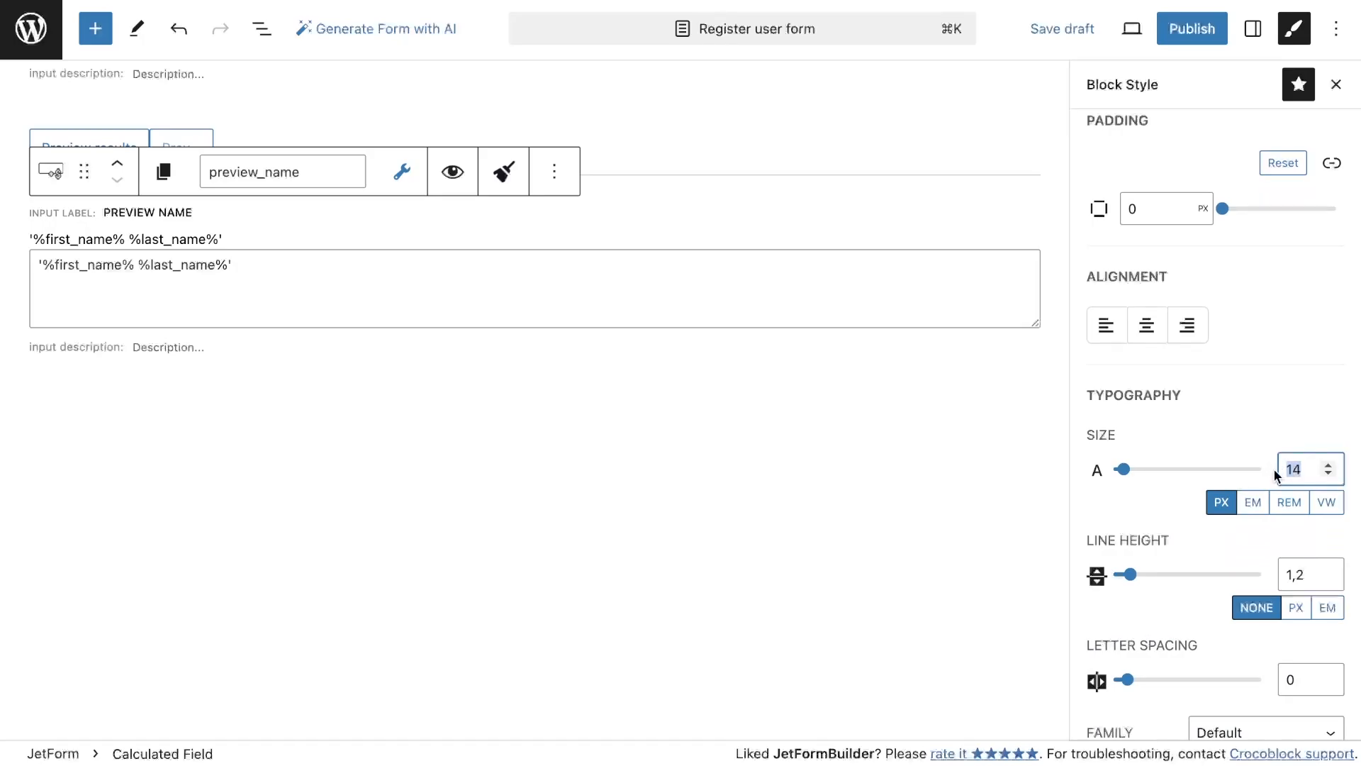
pyautogui.write('20')
pyautogui.scroll(-15, 1194, 505)
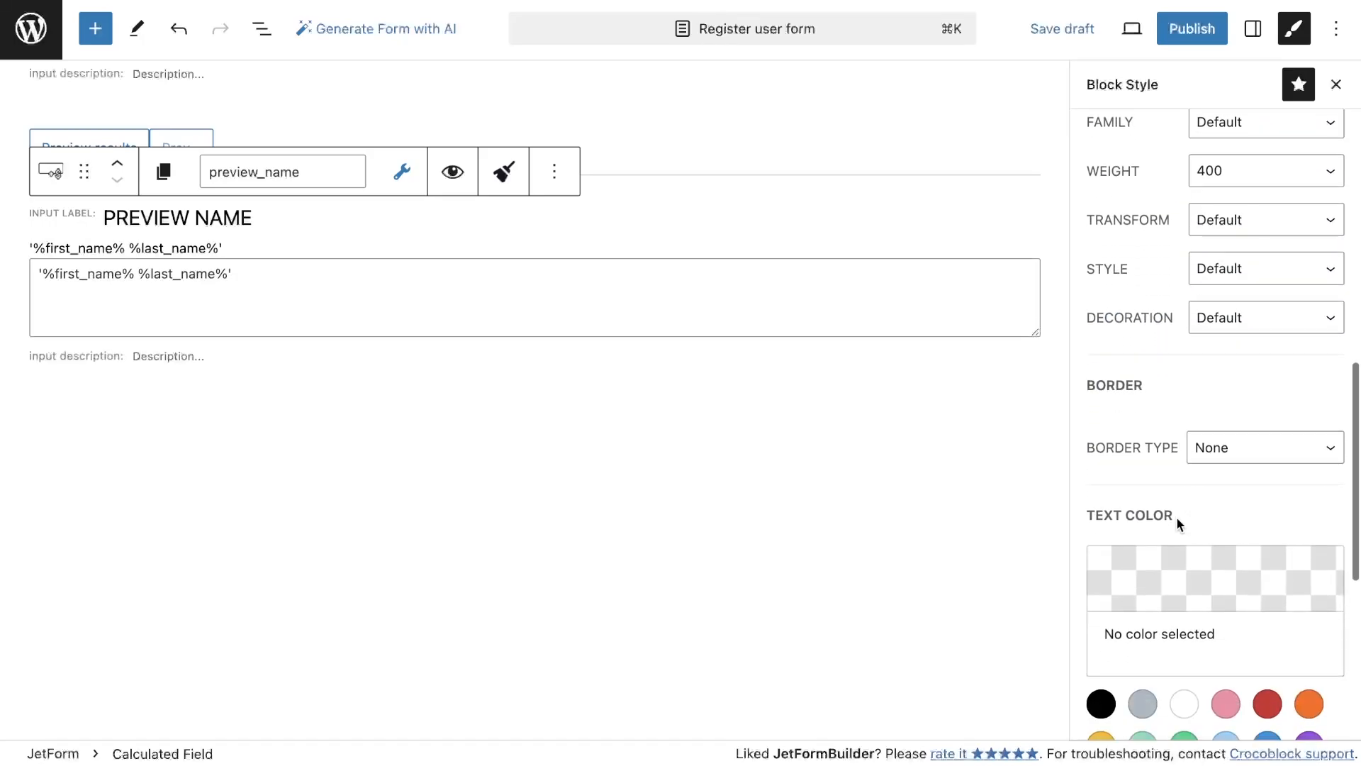
pyautogui.click(1163, 471)
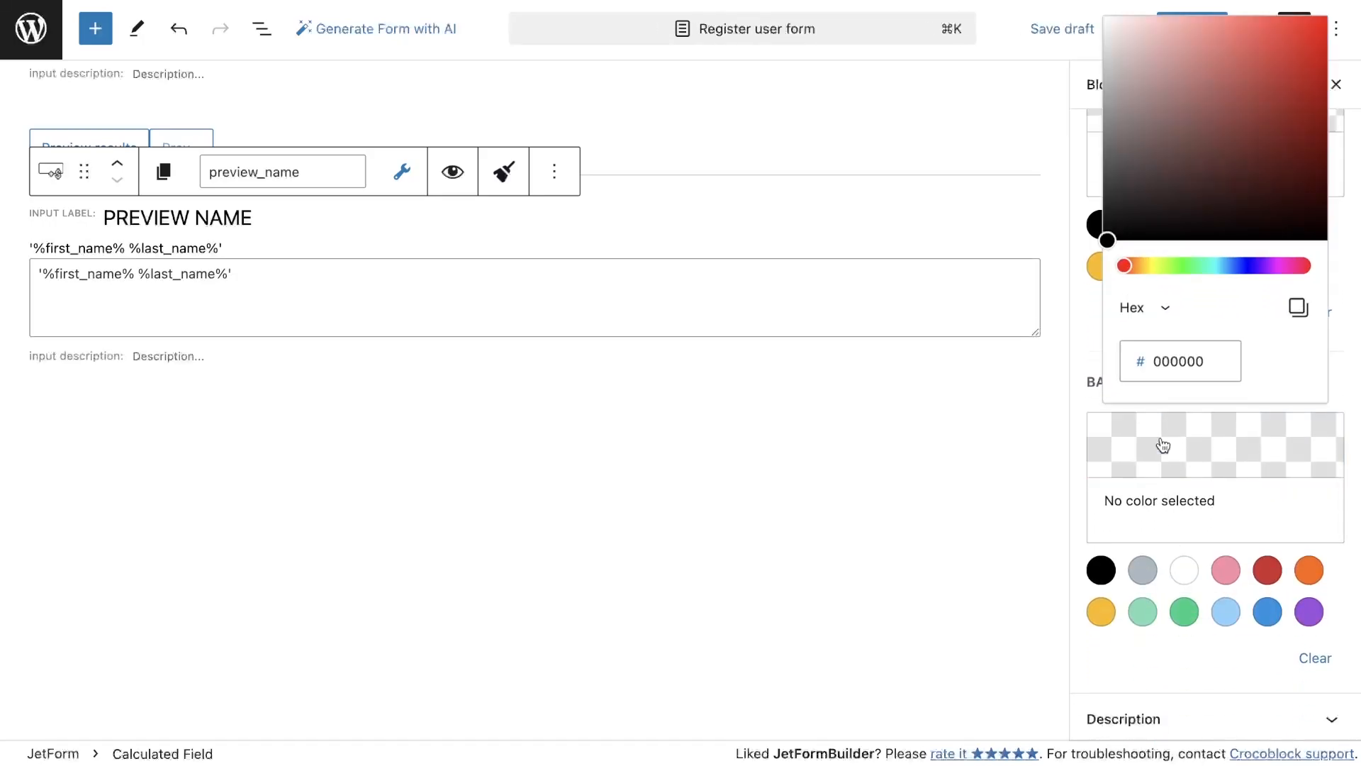
pyautogui.doubleClick(1215, 362)
pyautogui.write('DEFEF4')
pyautogui.click(1082, 381)
pyautogui.scroll(2, 1082, 373)
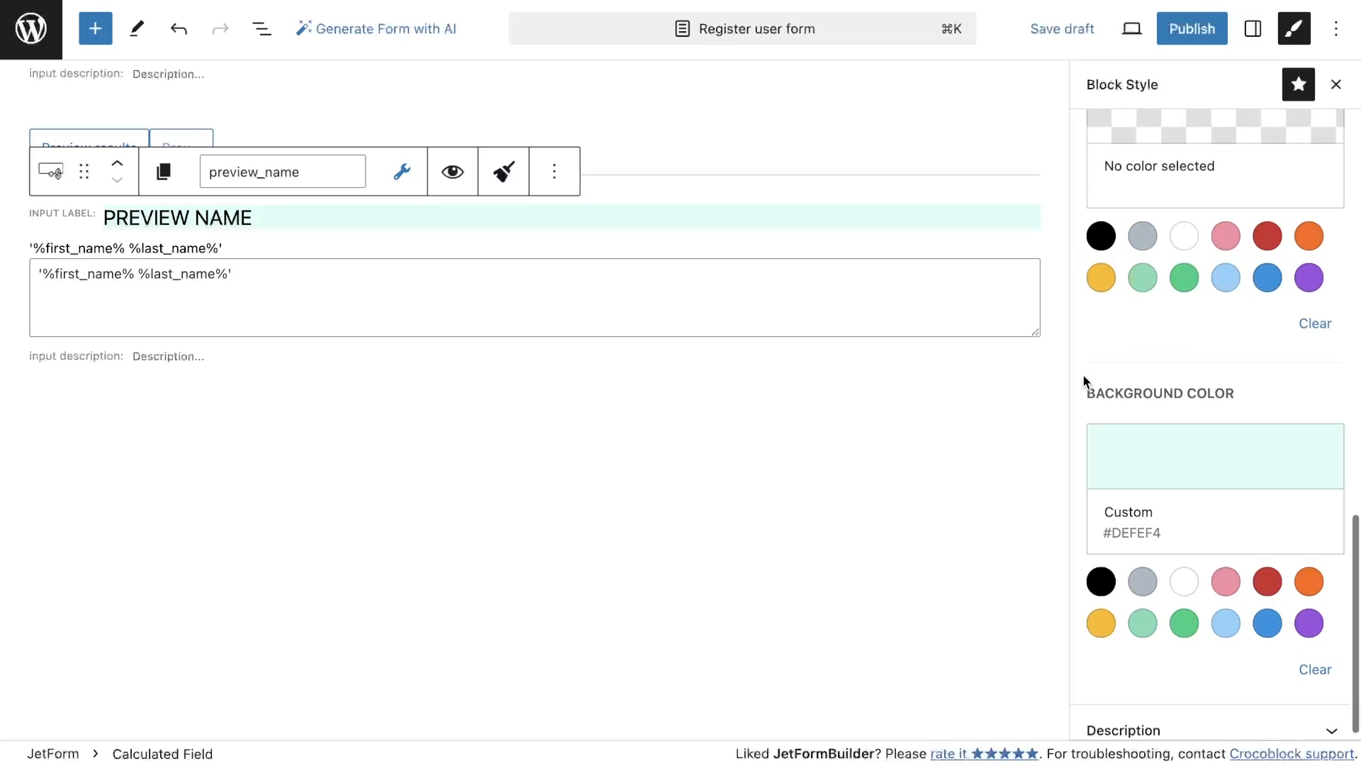
# Add another Calculated Field block labelled Phone number below Preview name
pyautogui.click(95, 28)
pyautogui.click(213, 152)
pyautogui.write('cal')
pyautogui.click(205, 281)
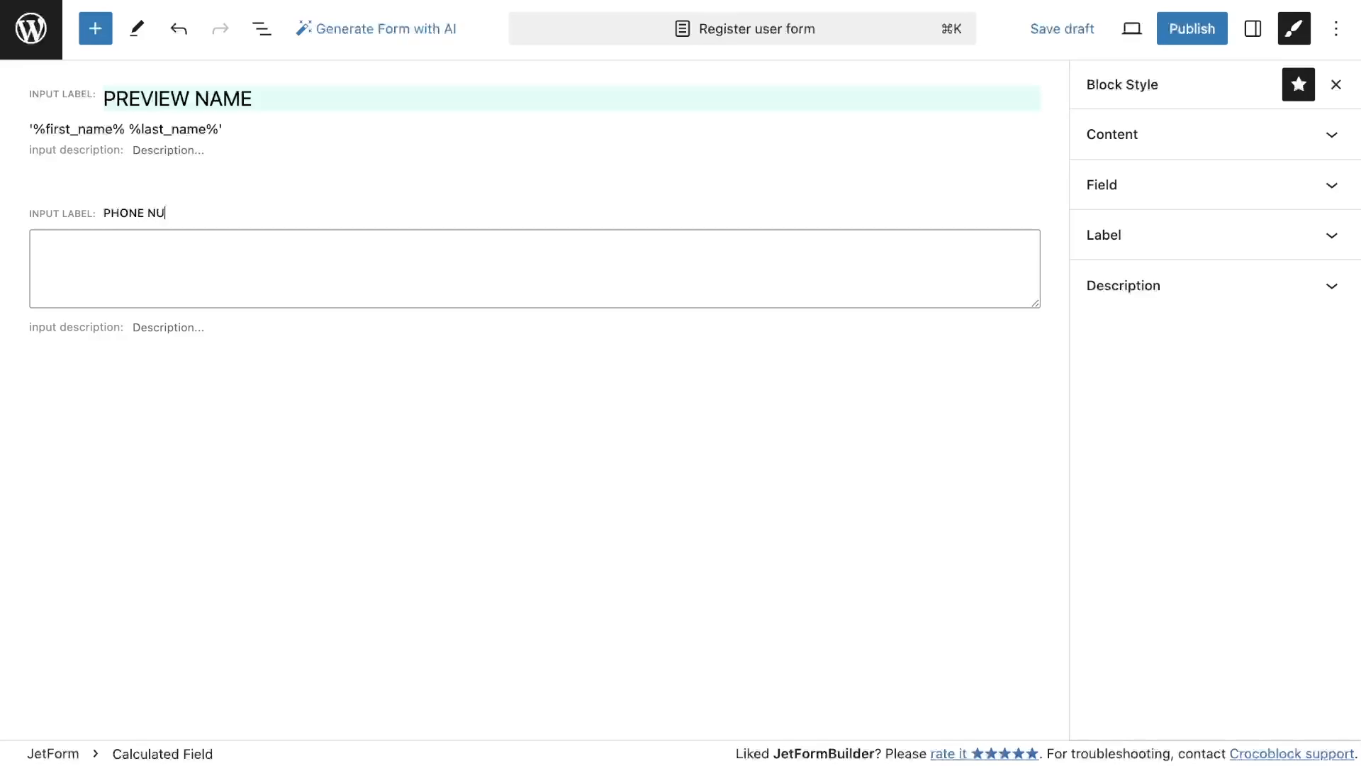
# Style the Phone number label with a 20 px font size, background colour #DEFEF4 and black text
pyautogui.click(214, 325)
pyautogui.scroll(-10, 1200, 425)
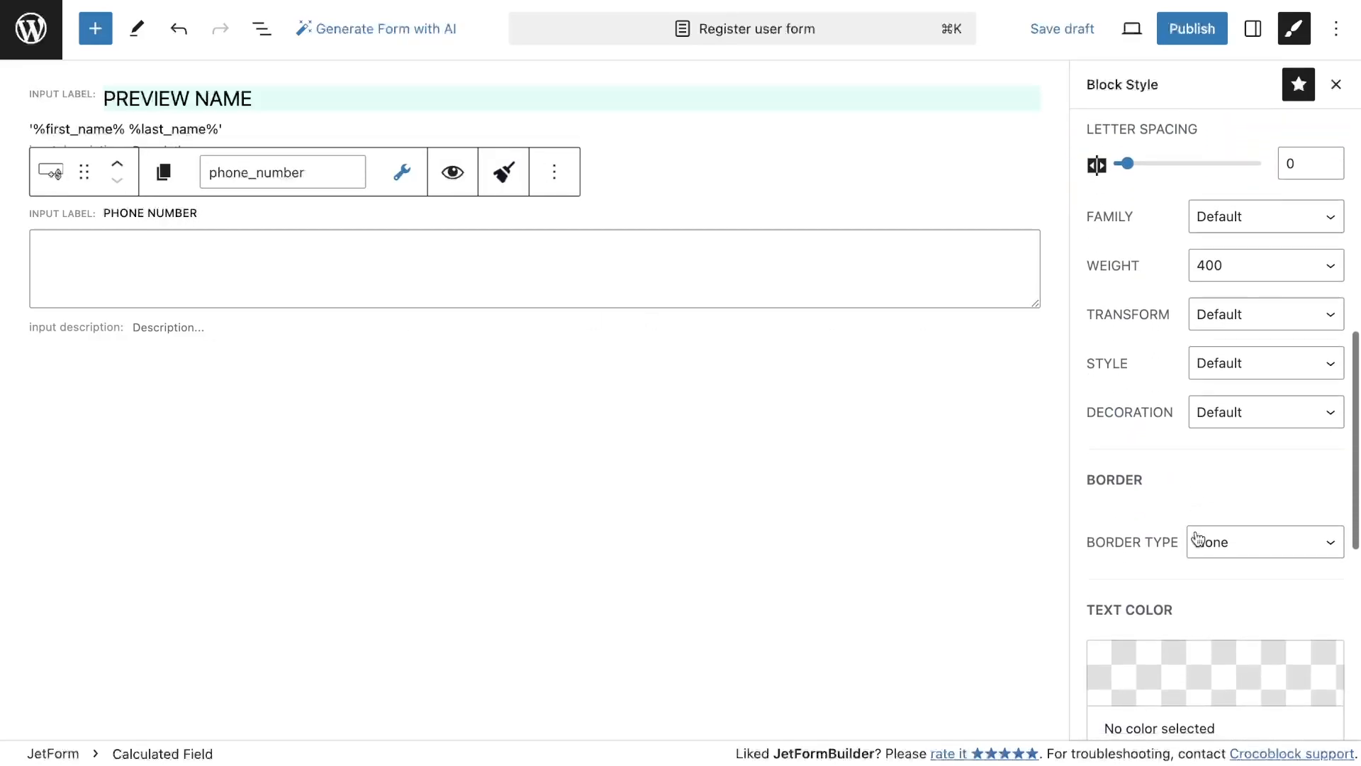
pyautogui.scroll(3, 1248, 355)
pyautogui.doubleClick(1304, 181)
pyautogui.write('20')
pyautogui.scroll(-10, 1128, 392)
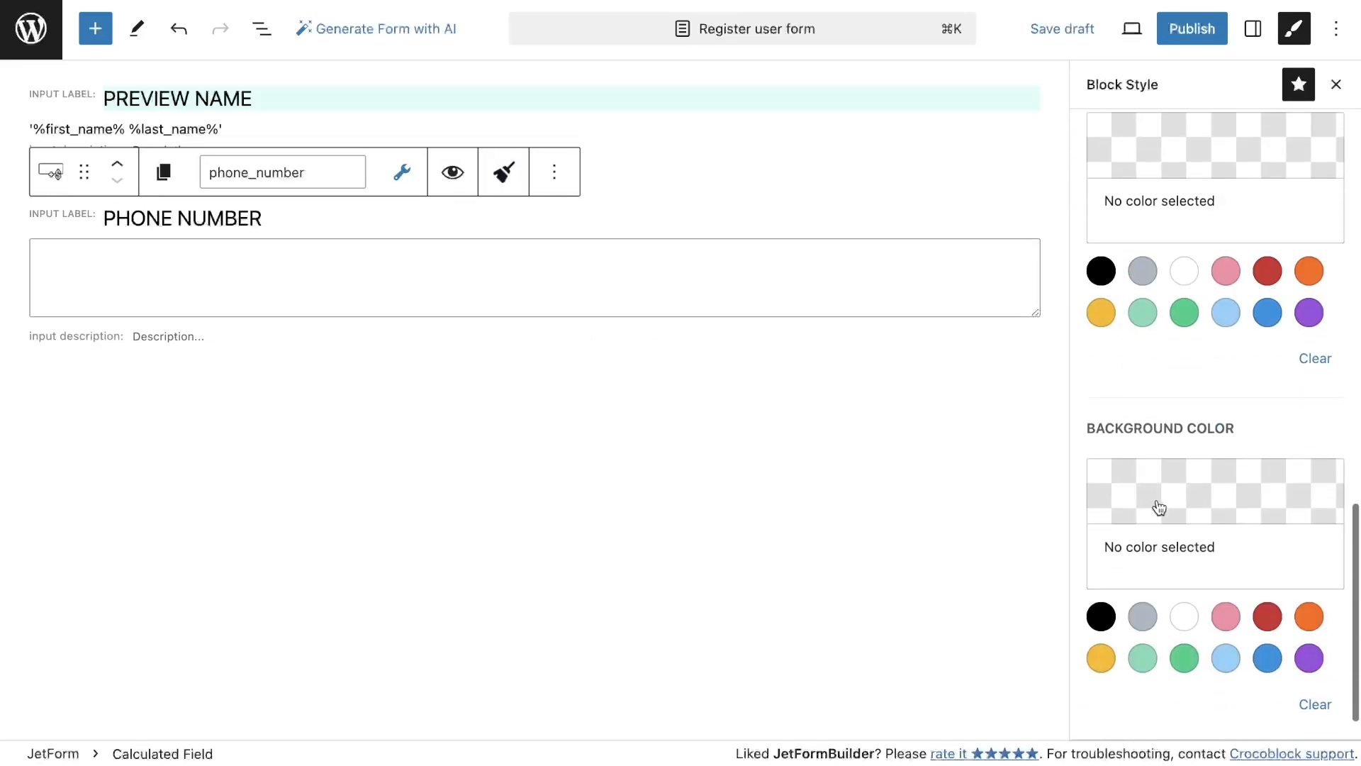
pyautogui.click(1161, 509)
pyautogui.doubleClick(1167, 404)
pyautogui.write('DEFEF4')
pyautogui.click(1339, 395)
pyautogui.scroll(3, 1246, 392)
pyautogui.click(1104, 482)
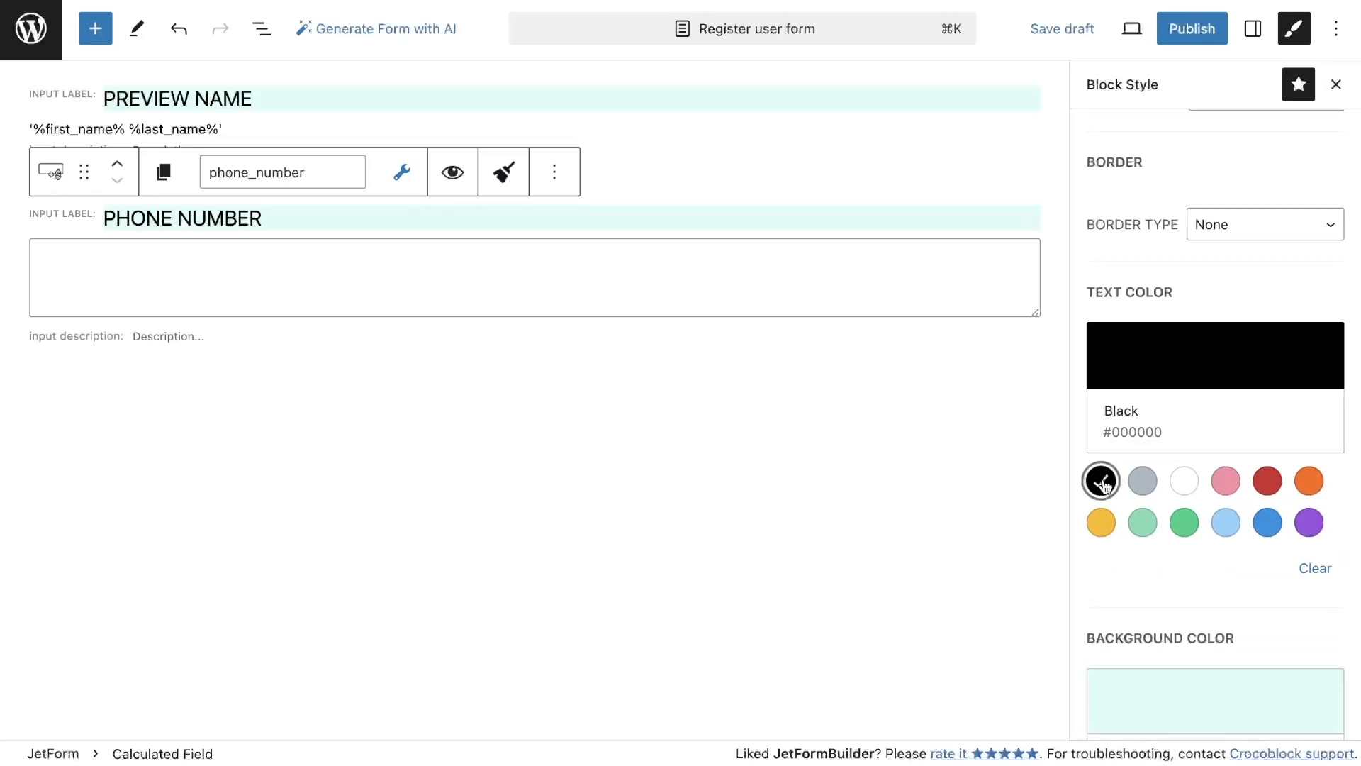
# Inspect the Preview name label's style settings
pyautogui.click(294, 103)
pyautogui.click(1204, 232)
pyautogui.scroll(-10, 1115, 599)
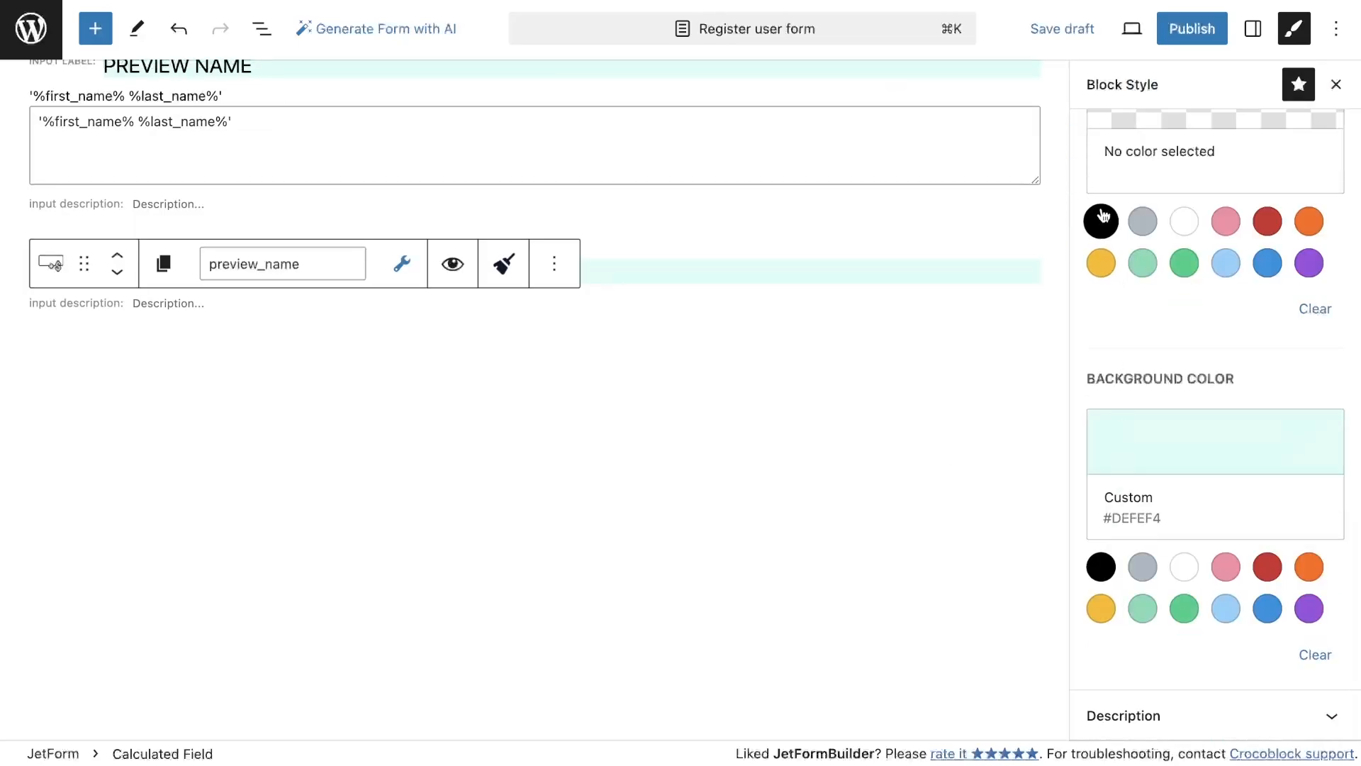
# Rename the Phone number calculated field's form field name to phone_number_calculated
pyautogui.click(180, 325)
pyautogui.scroll(2, 632, 389)
pyautogui.click(1254, 30)
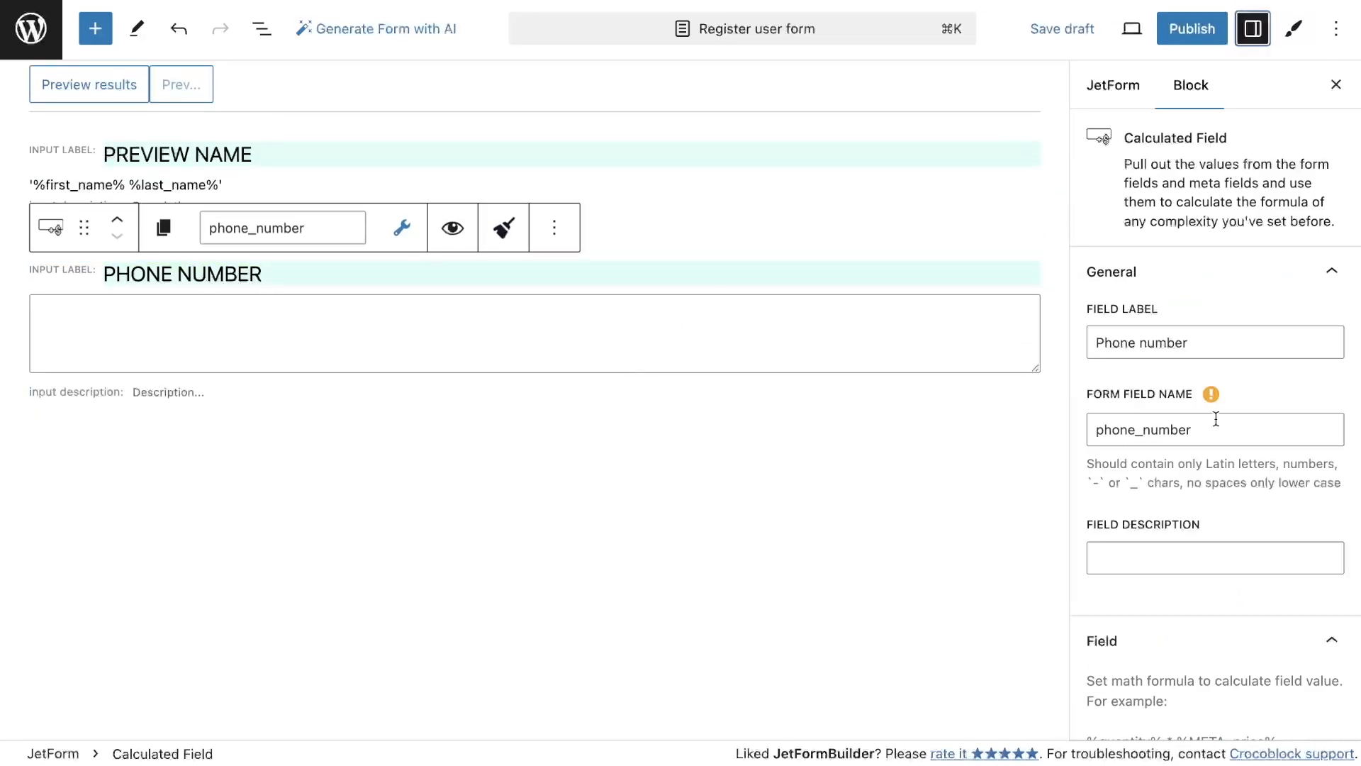
pyautogui.click(1214, 425)
pyautogui.write('_')
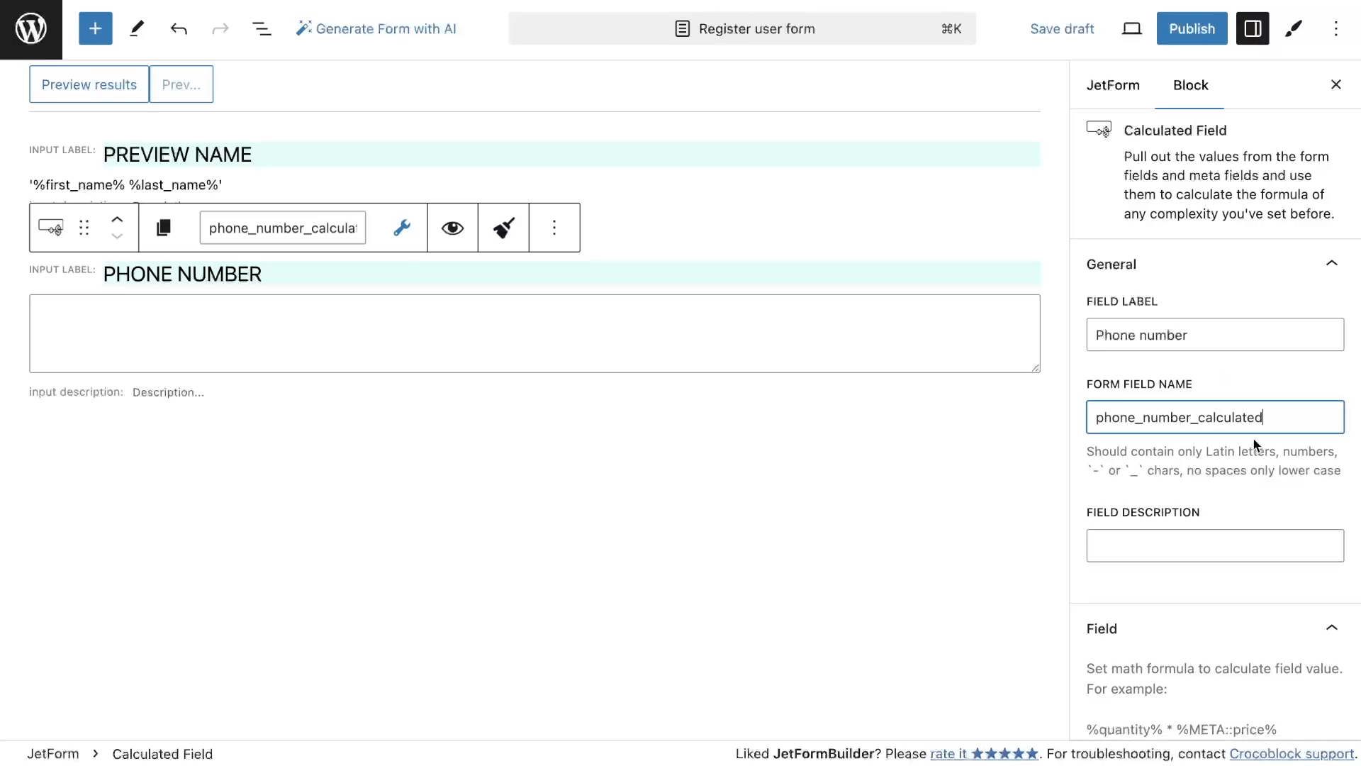
pyautogui.write('calculated')
# Set the Phone number field's value type to as String
pyautogui.scroll(-10, 1270, 532)
pyautogui.click(1127, 235)
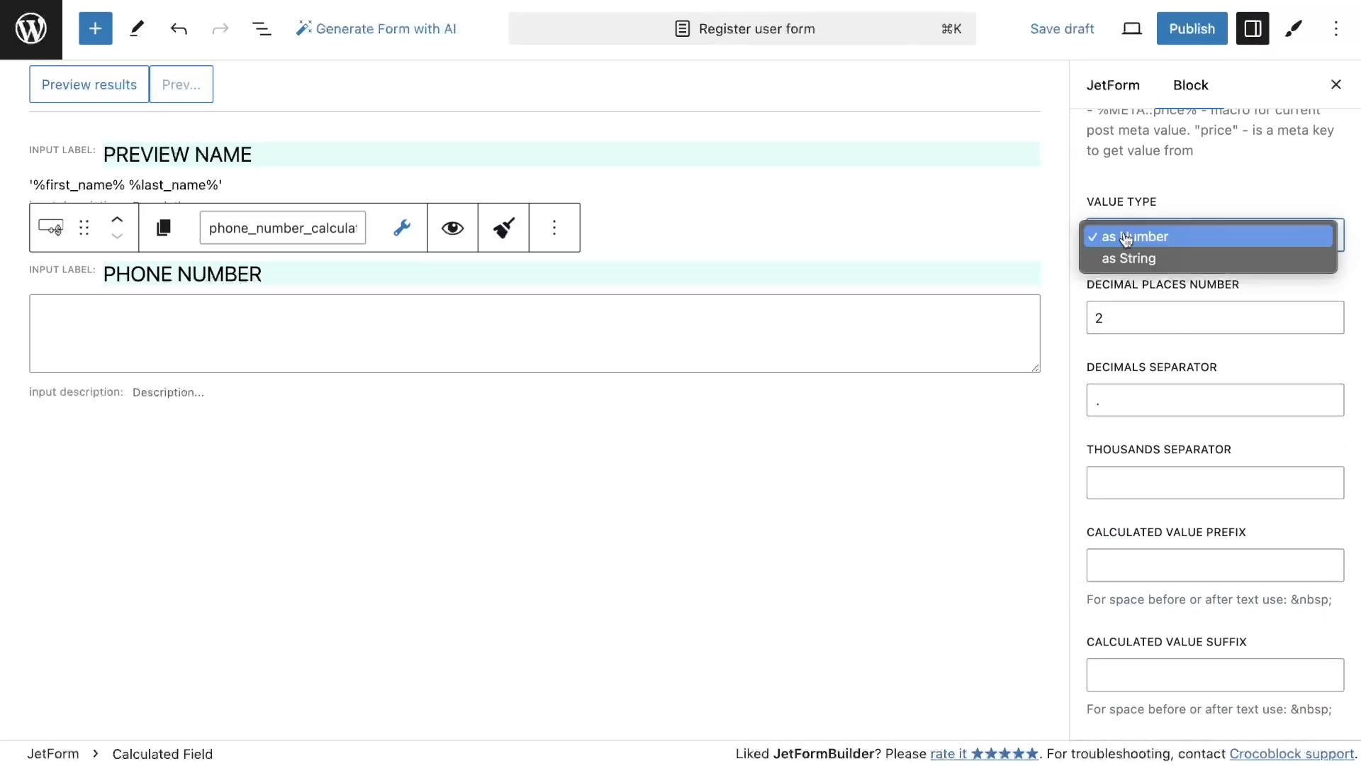
pyautogui.click(1133, 259)
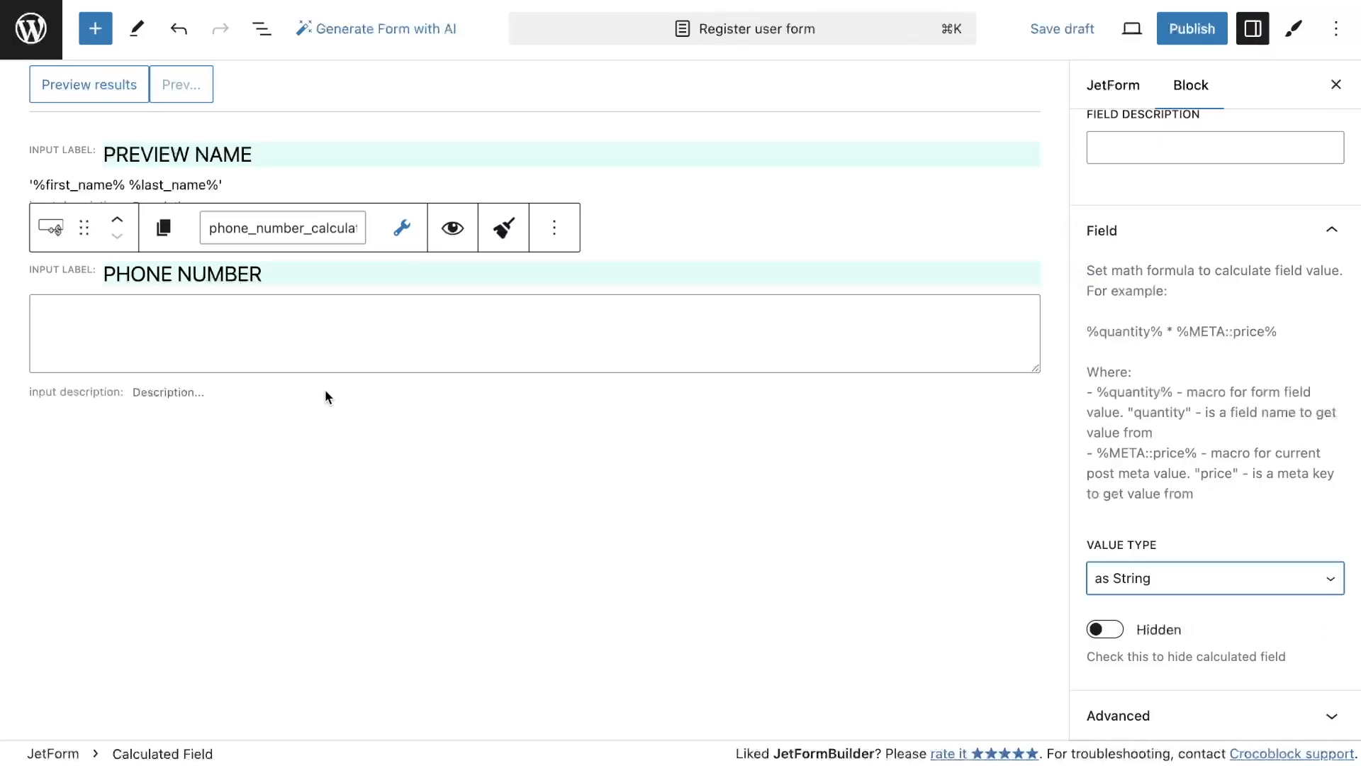
# Set the Phone number formula to '%phone_number%' by inserting the field macro and adding single quotes
pyautogui.click(402, 228)
pyautogui.click(410, 351)
pyautogui.click(39, 333)
pyautogui.write("'")
pyautogui.click(242, 327)
pyautogui.write("'")
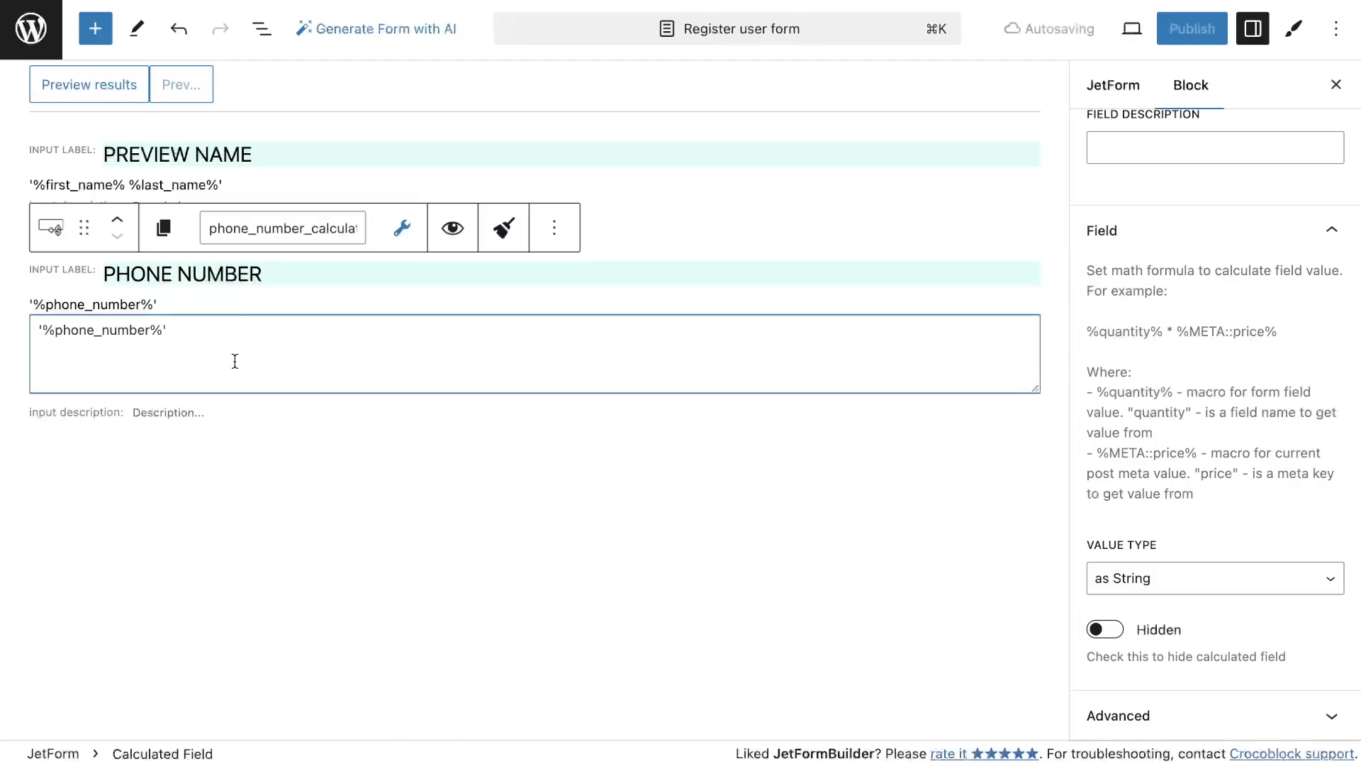
# Add a Custom HTML block below the Phone number field
pyautogui.scroll(-1, 235, 361)
pyautogui.click(95, 28)
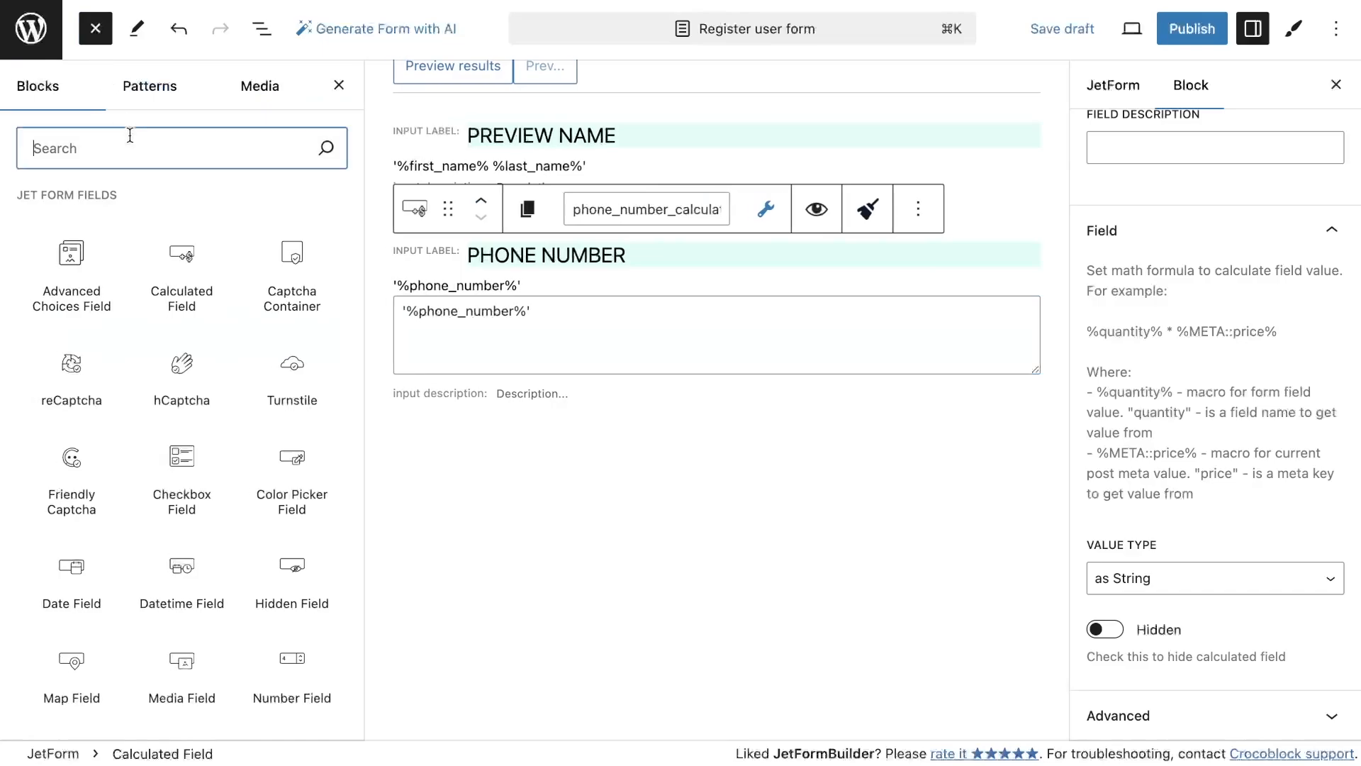
pyautogui.write('Htm')
pyautogui.moveTo(97, 243); pyautogui.dragTo(572, 423)
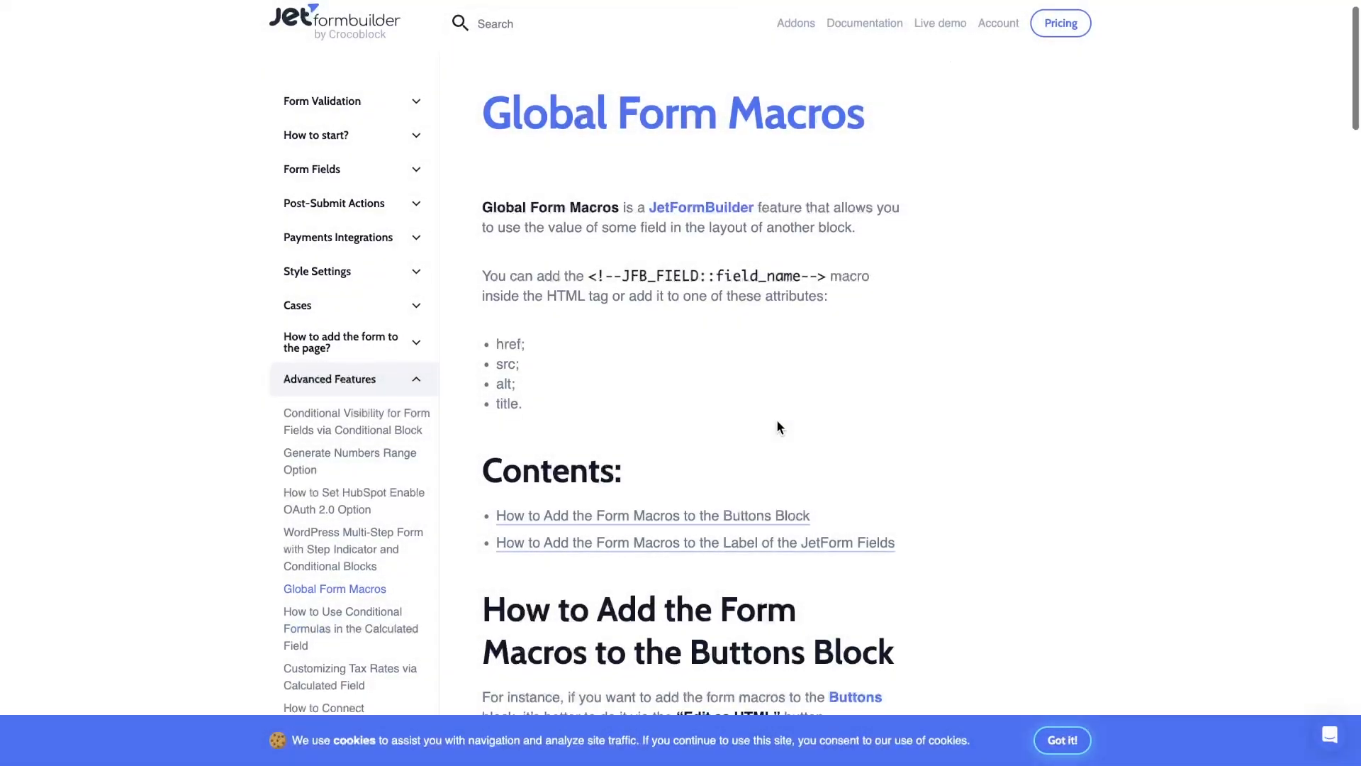
# In the JetFormBuilder Global Form Macros documentation, copy the <!--JFB_FIELD::field_name--> macro
pyautogui.scroll(-1, 777, 419)
pyautogui.scroll(1, 776, 419)
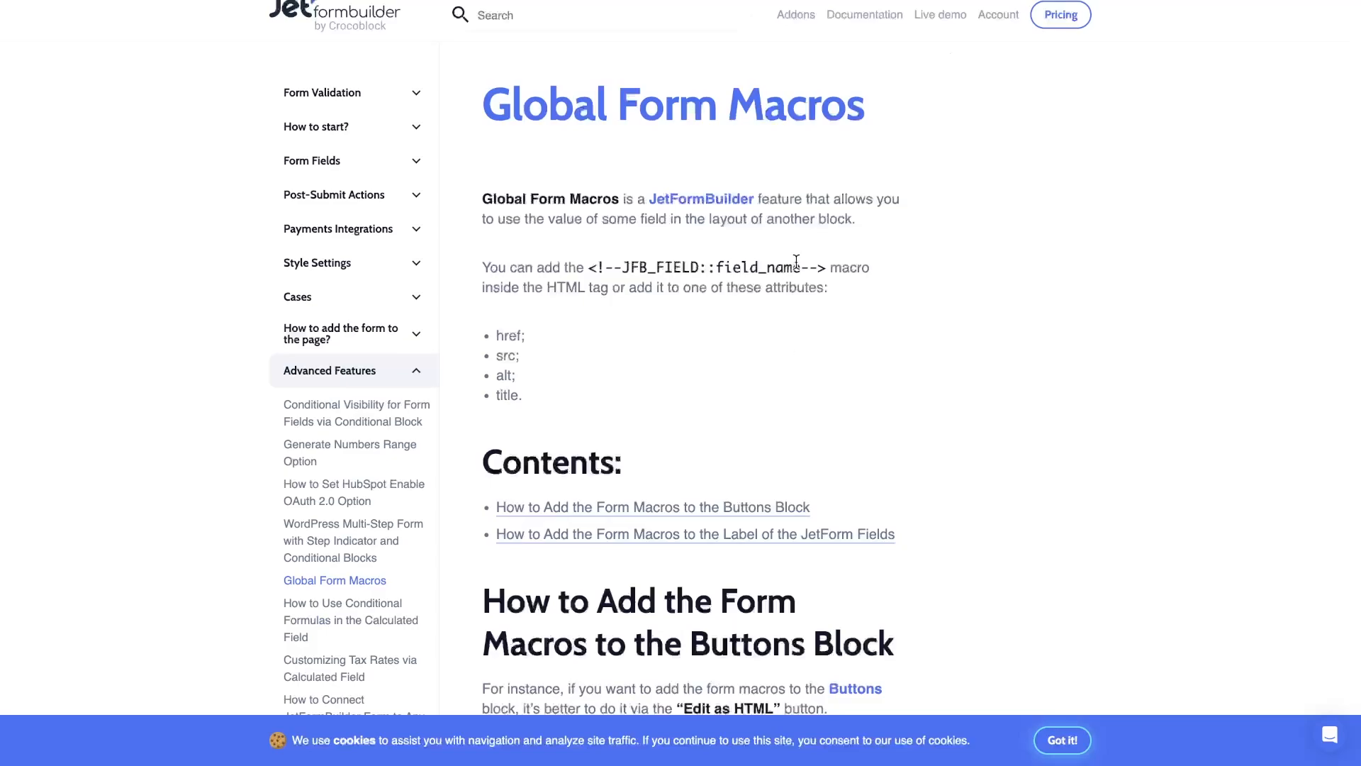
pyautogui.moveTo(827, 271); pyautogui.dragTo(602, 273)
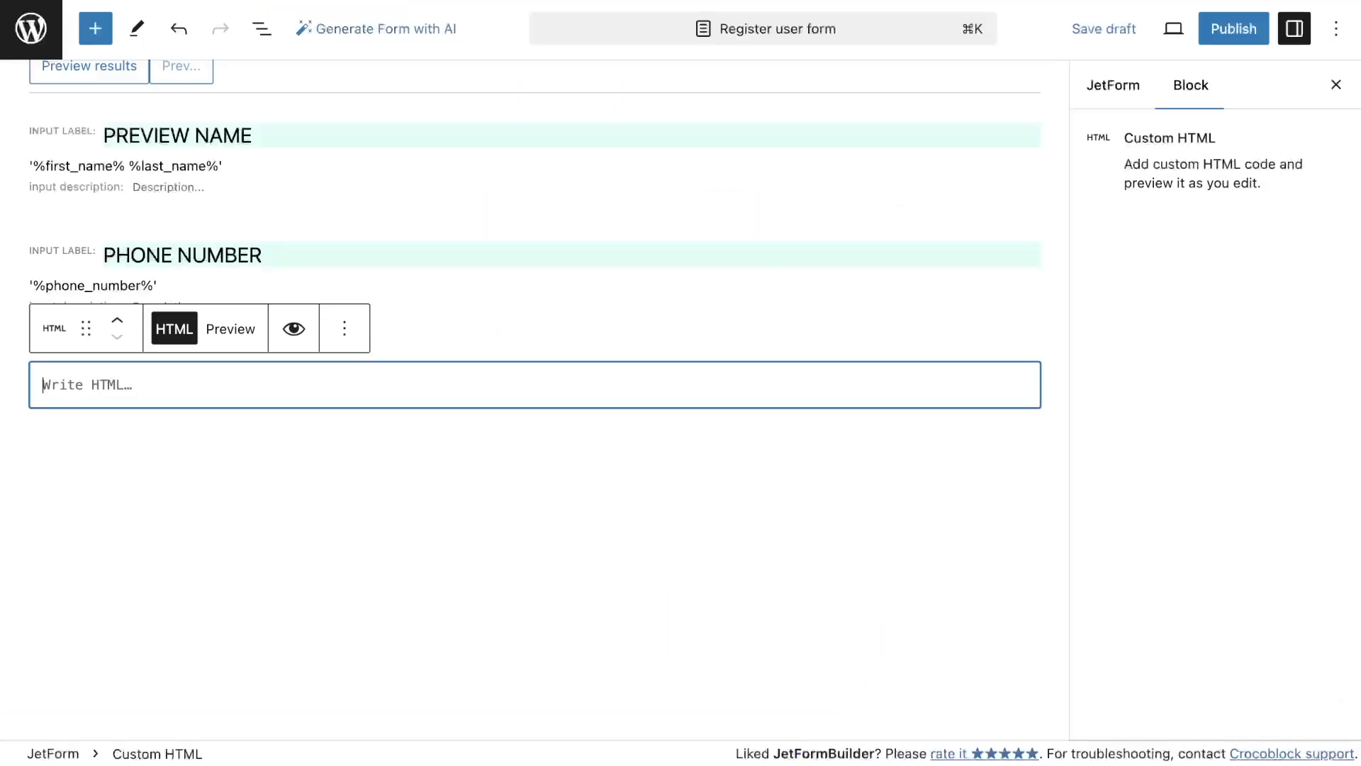
# Fill the Custom HTML block with <font color="#000000"> <!--JFB_FIELD::email--> using the pasted macro and the email field name
pyautogui.write('<!--JFB_FIELD::field_name-->')
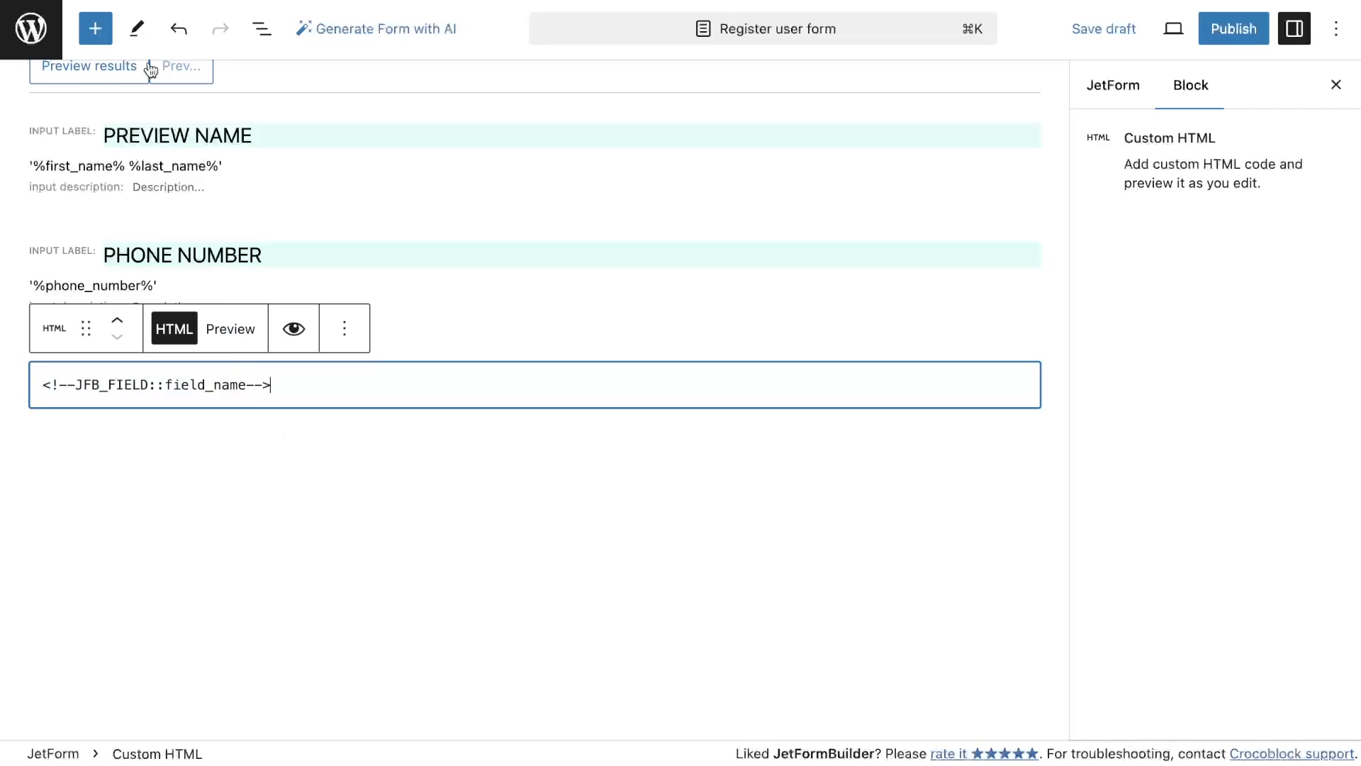
pyautogui.click(262, 28)
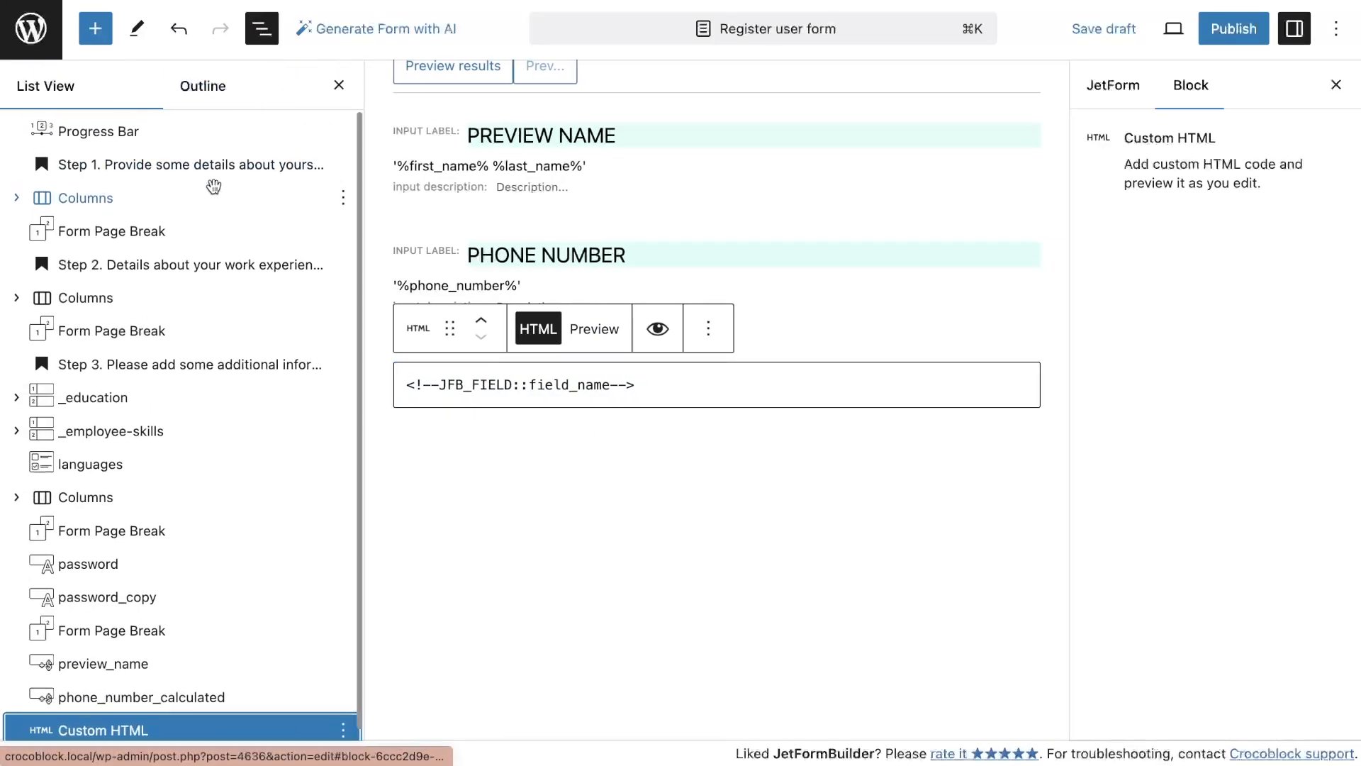
pyautogui.click(17, 200)
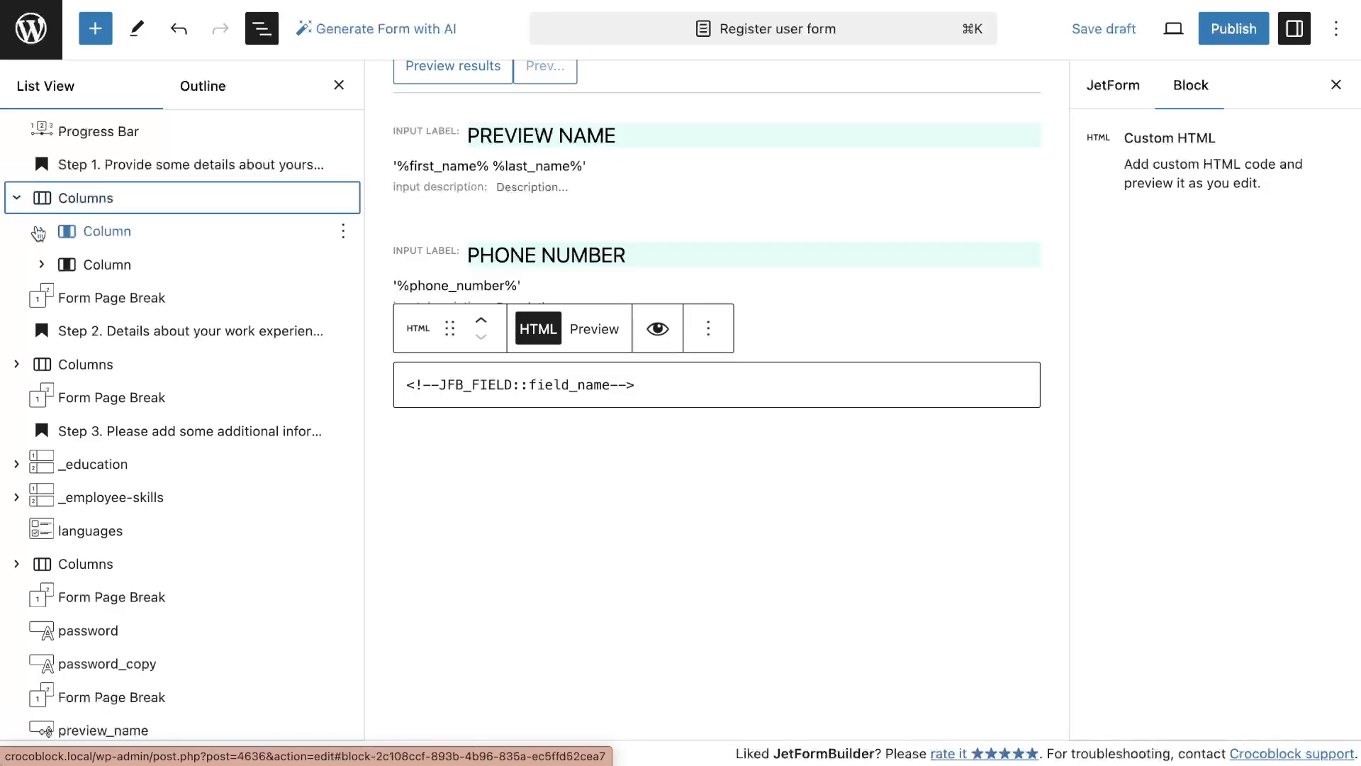
pyautogui.click(40, 264)
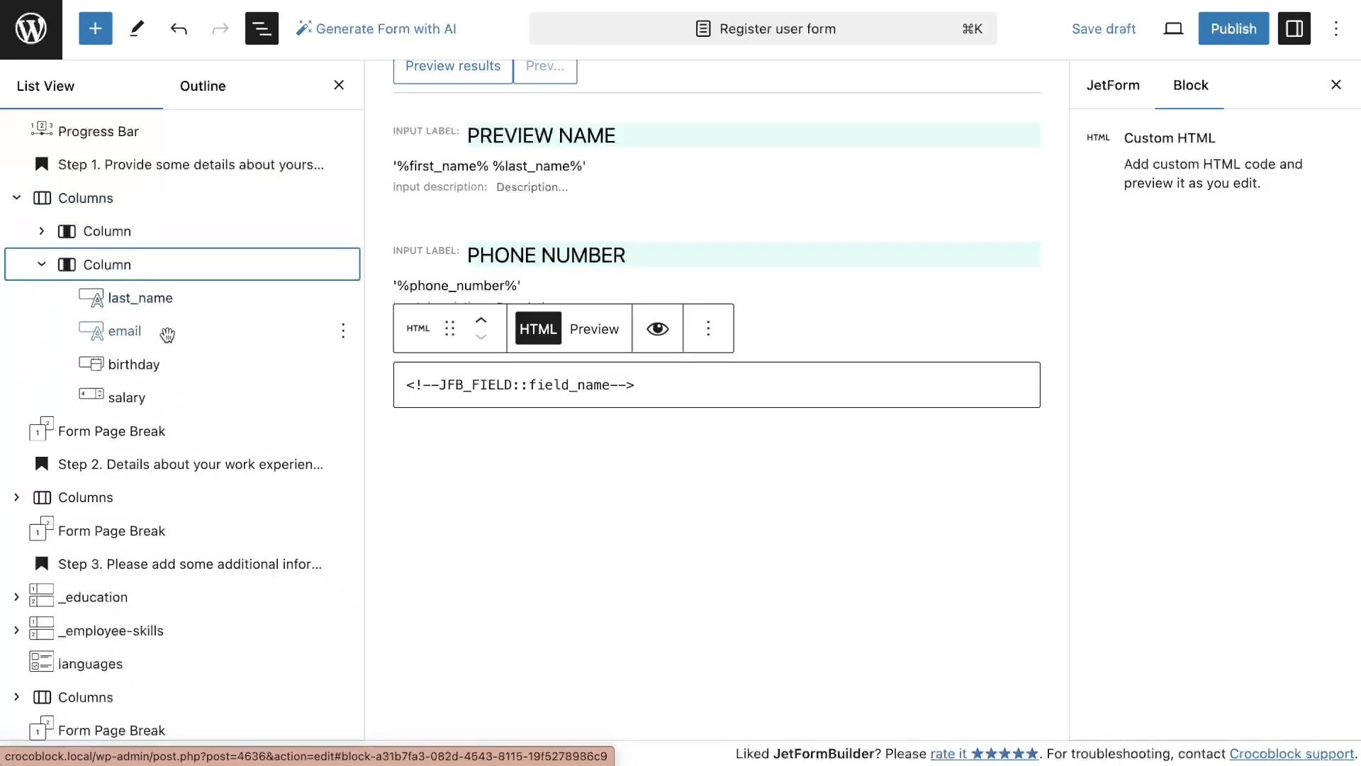
pyautogui.moveTo(608, 386); pyautogui.dragTo(532, 383)
pyautogui.write('ema')
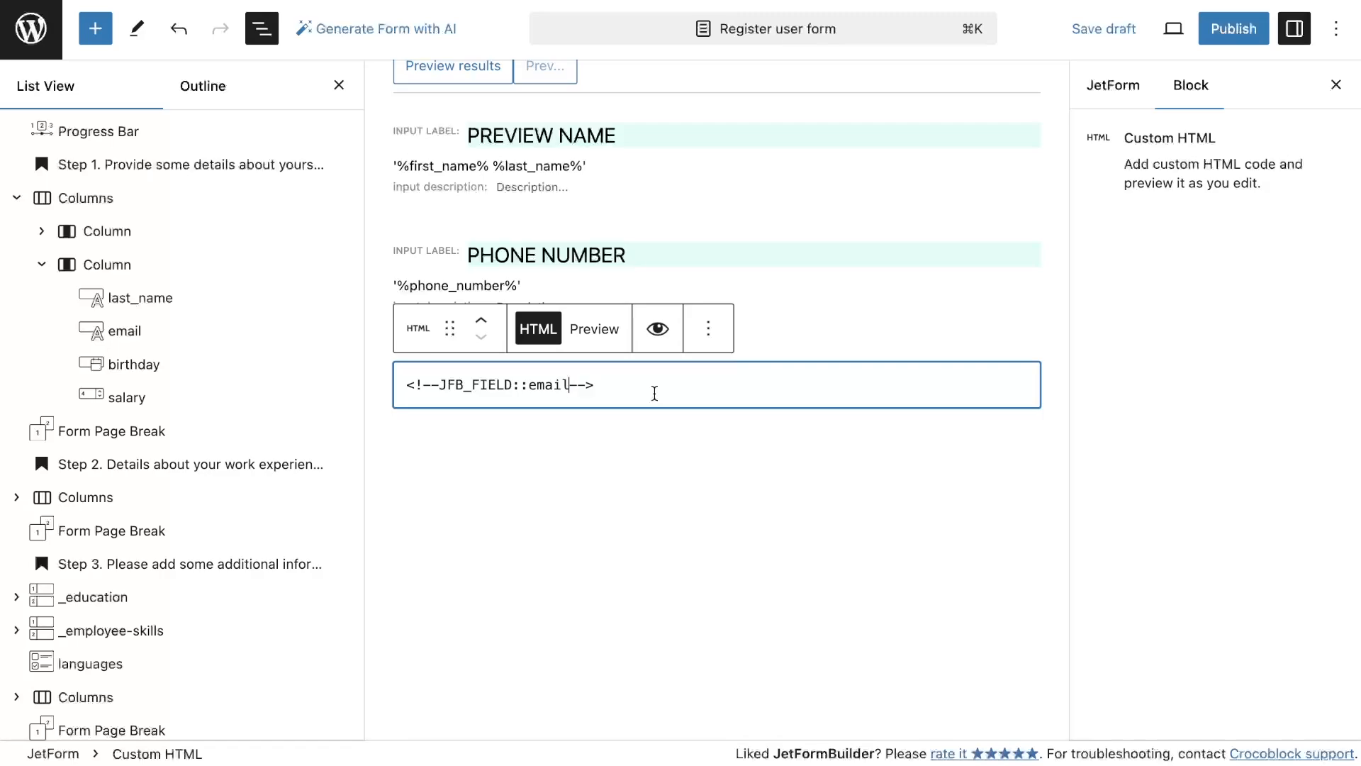
pyautogui.press('super+Left')
pyautogui.write('<font color="#000000">')
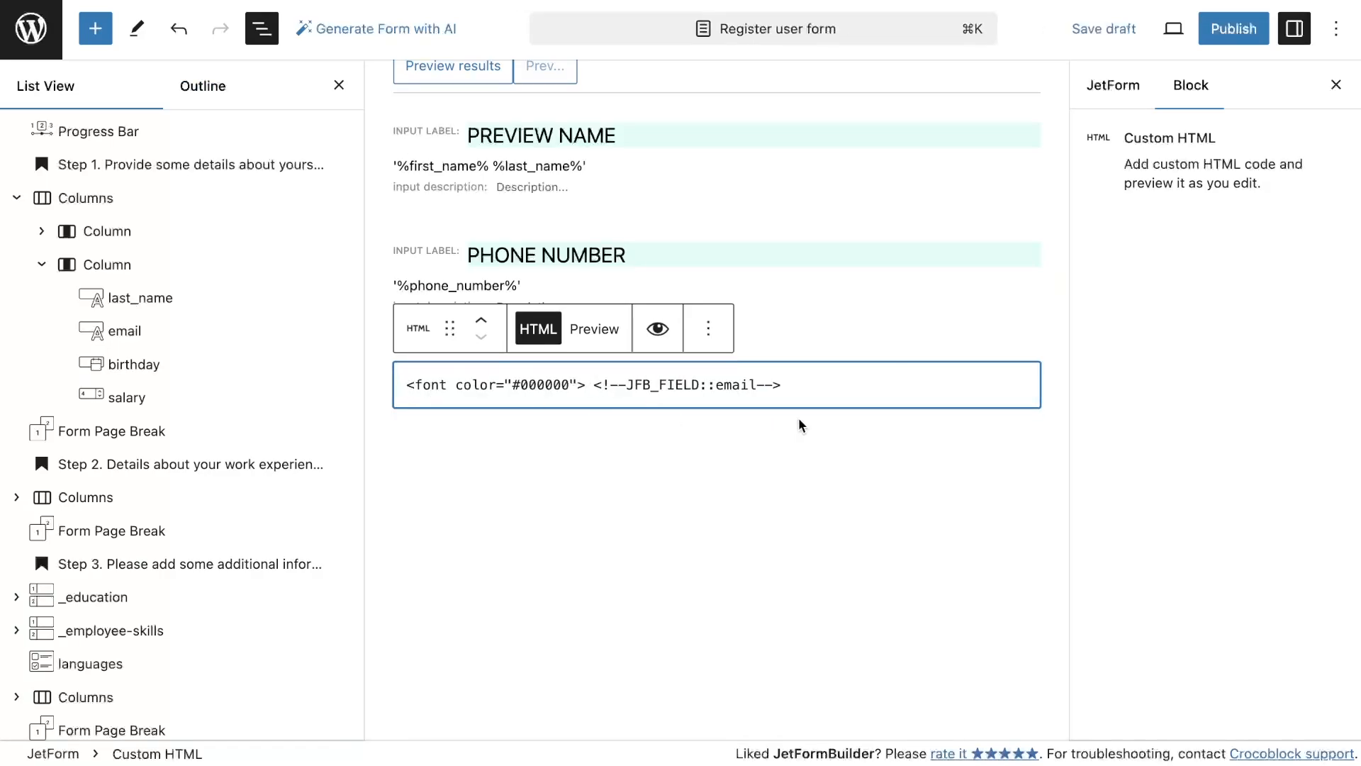
# Add a Separator block below the Custom HTML block
pyautogui.click(95, 29)
pyautogui.write('sep')
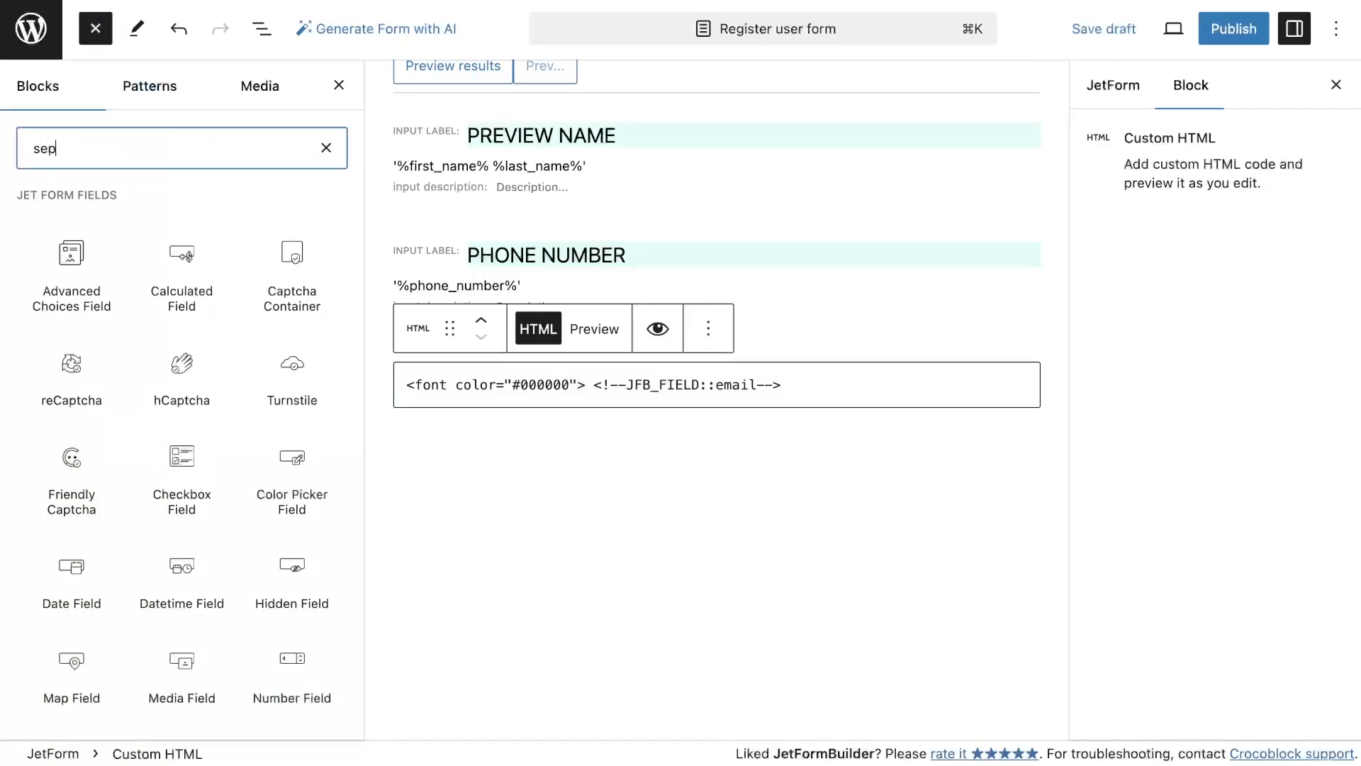
pyautogui.moveTo(71, 248); pyautogui.dragTo(646, 429)
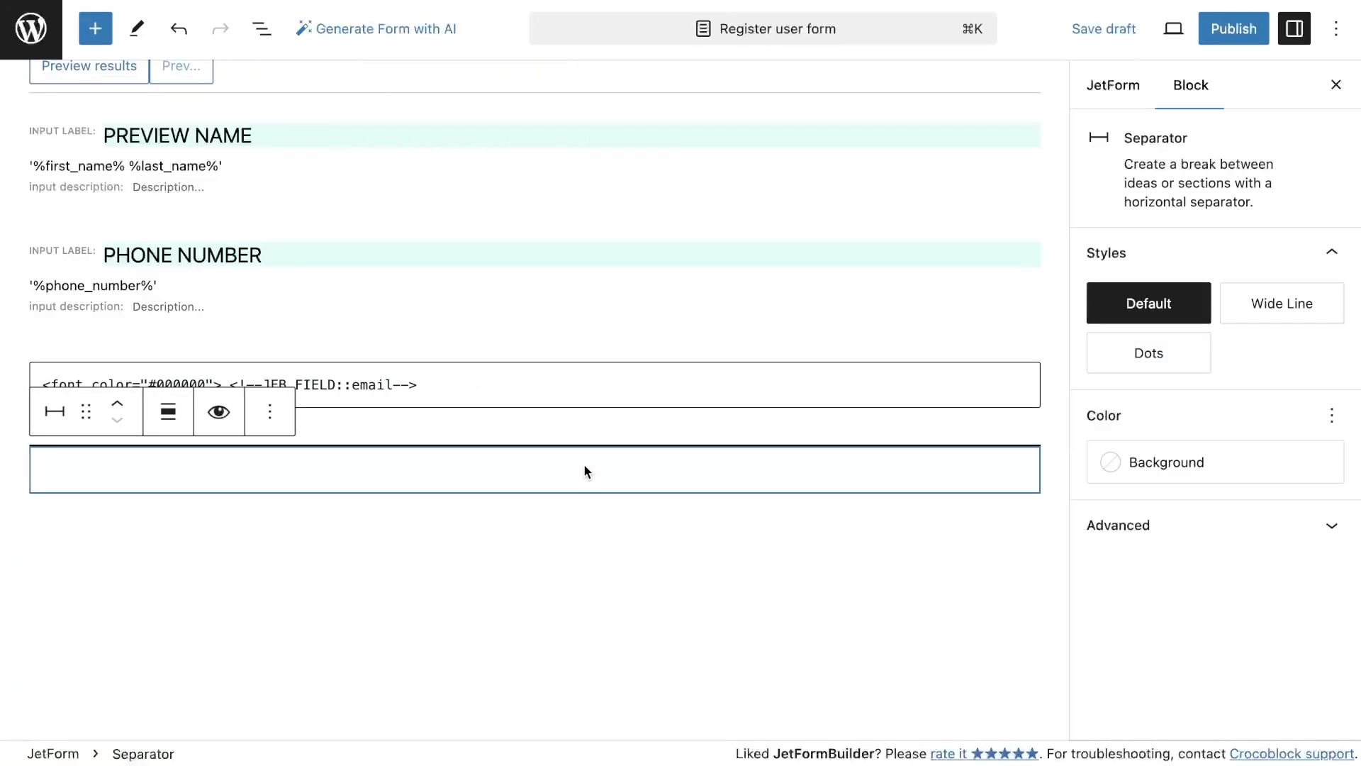
pyautogui.scroll(-2, 583, 467)
# Add another Custom HTML block below the separator
pyautogui.click(95, 28)
pyautogui.write('ht')
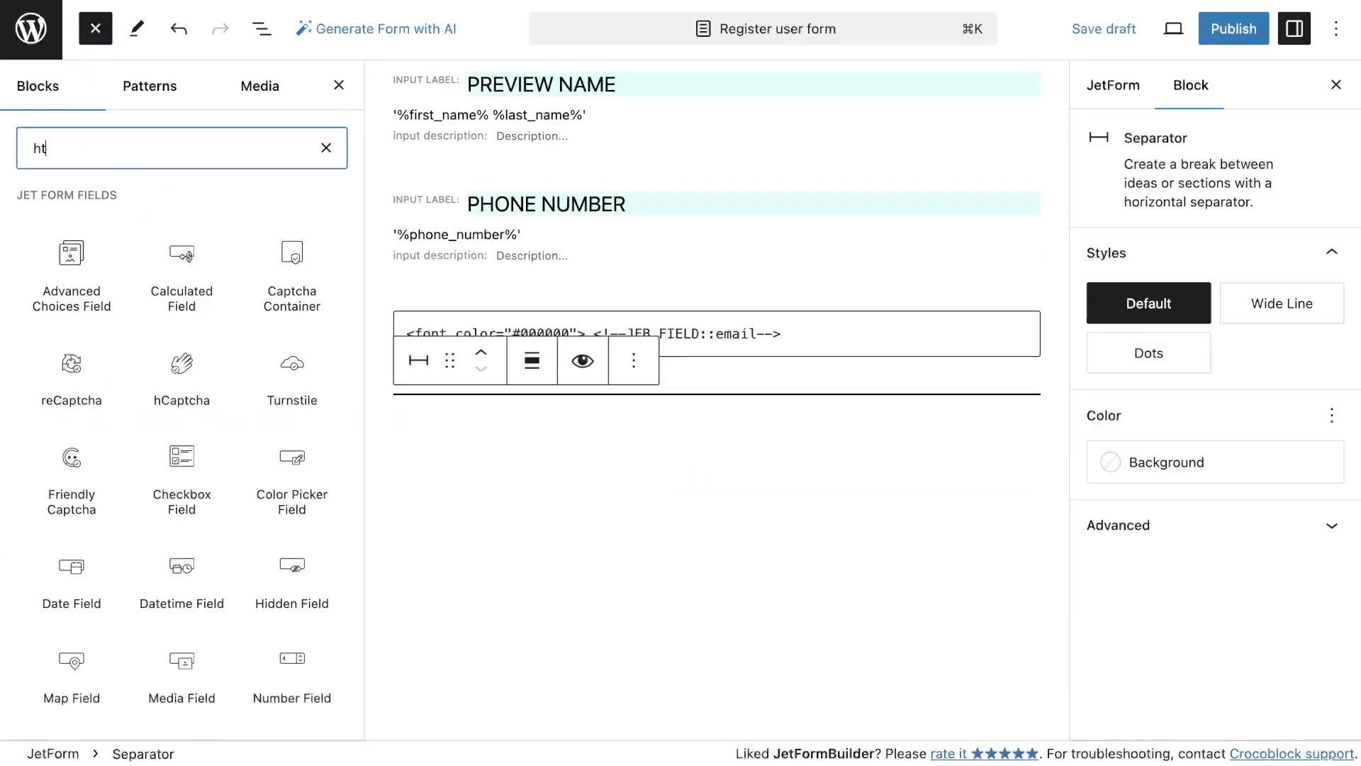
pyautogui.write('m')
pyautogui.moveTo(69, 234); pyautogui.dragTo(680, 466)
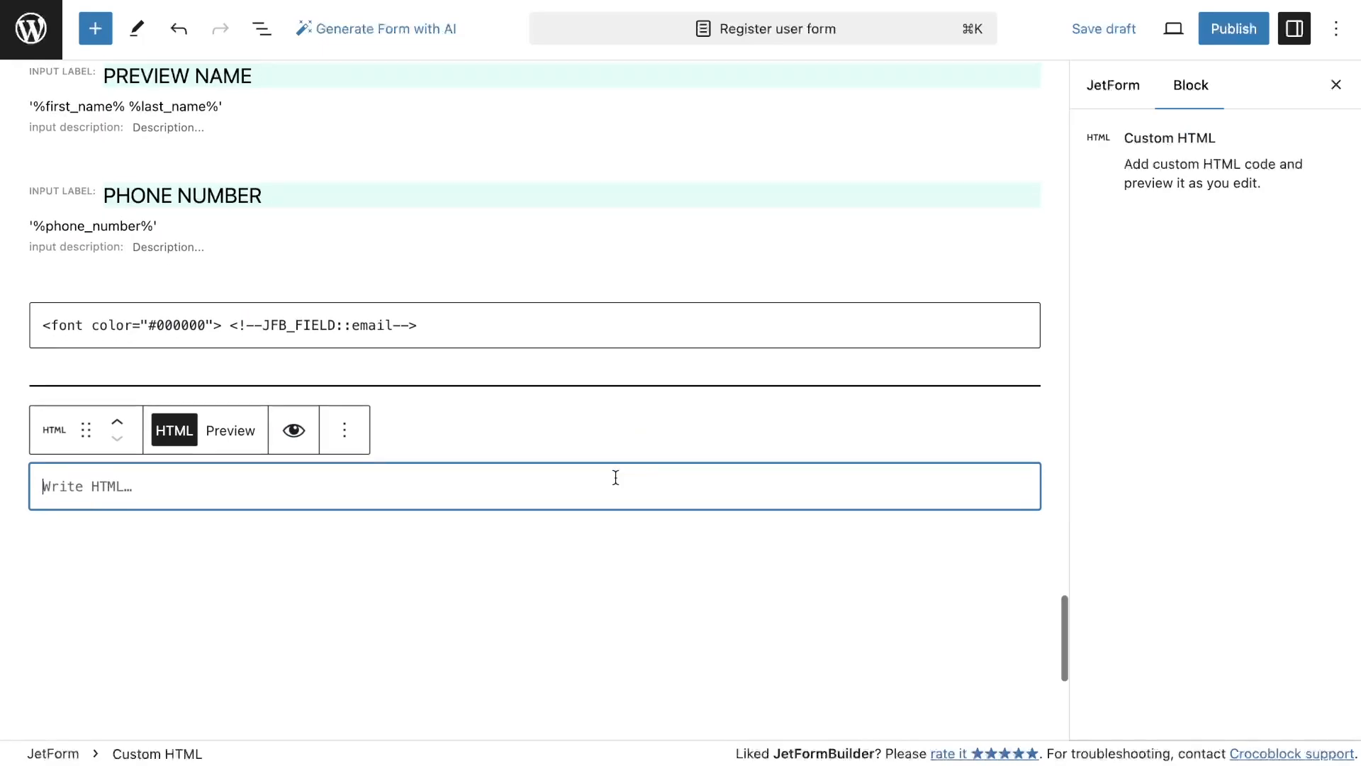
# Copy the email macro into the new Custom HTML block and change it to <!--JFB_FIELD::_education|repeaterTemplate-->
pyautogui.scroll(-1, 457, 325)
pyautogui.moveTo(434, 290); pyautogui.dragTo(232, 290)
pyautogui.press('super+c')
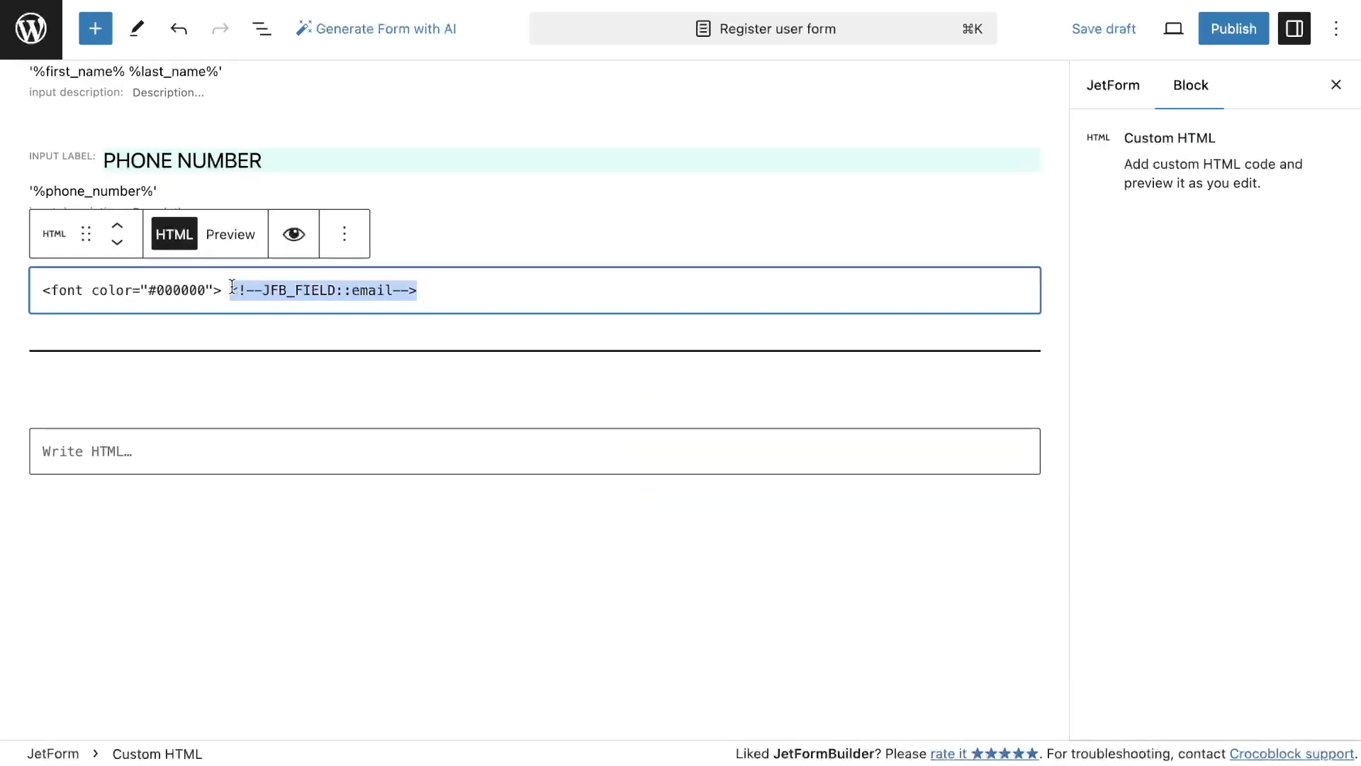
pyautogui.click(244, 440)
pyautogui.press('super+v')
pyautogui.click(268, 30)
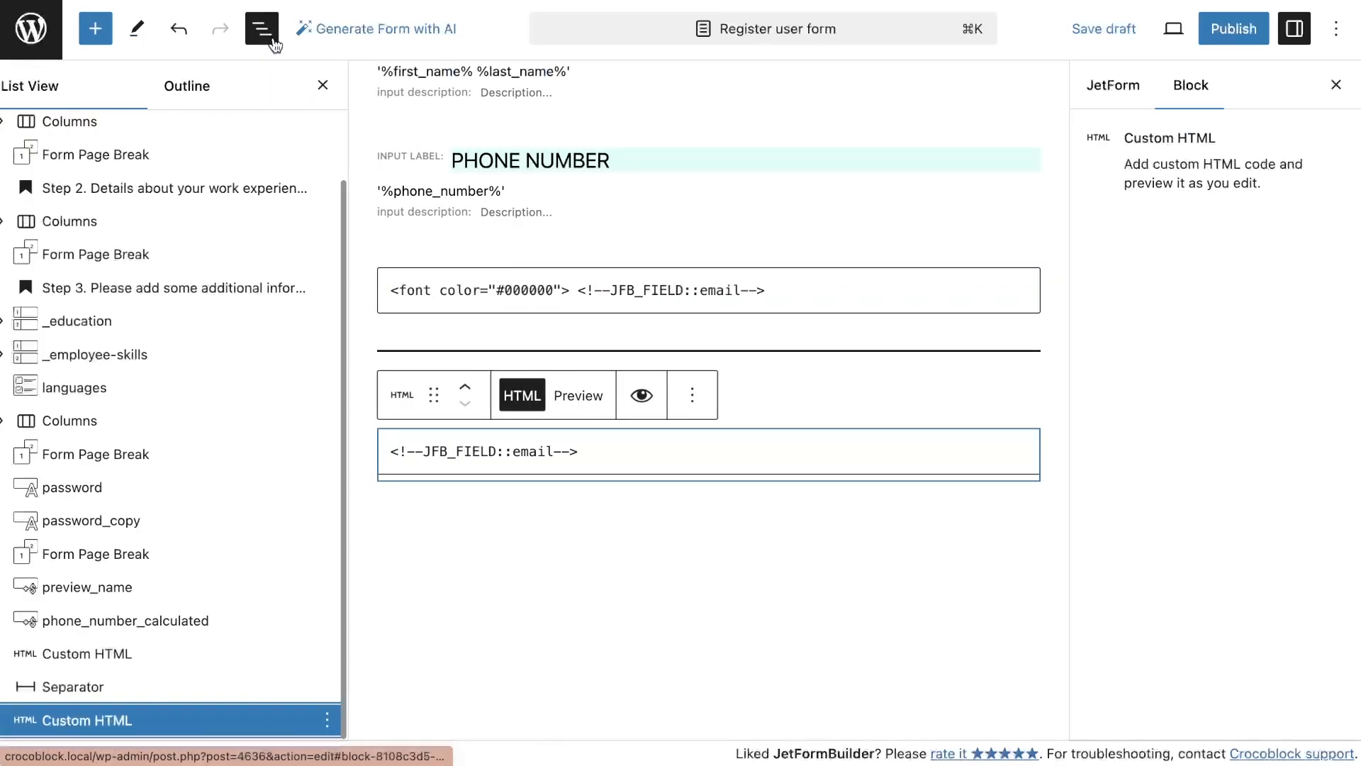
pyautogui.moveTo(569, 452); pyautogui.dragTo(527, 453)
pyautogui.write('_education|repeaterTemplate')
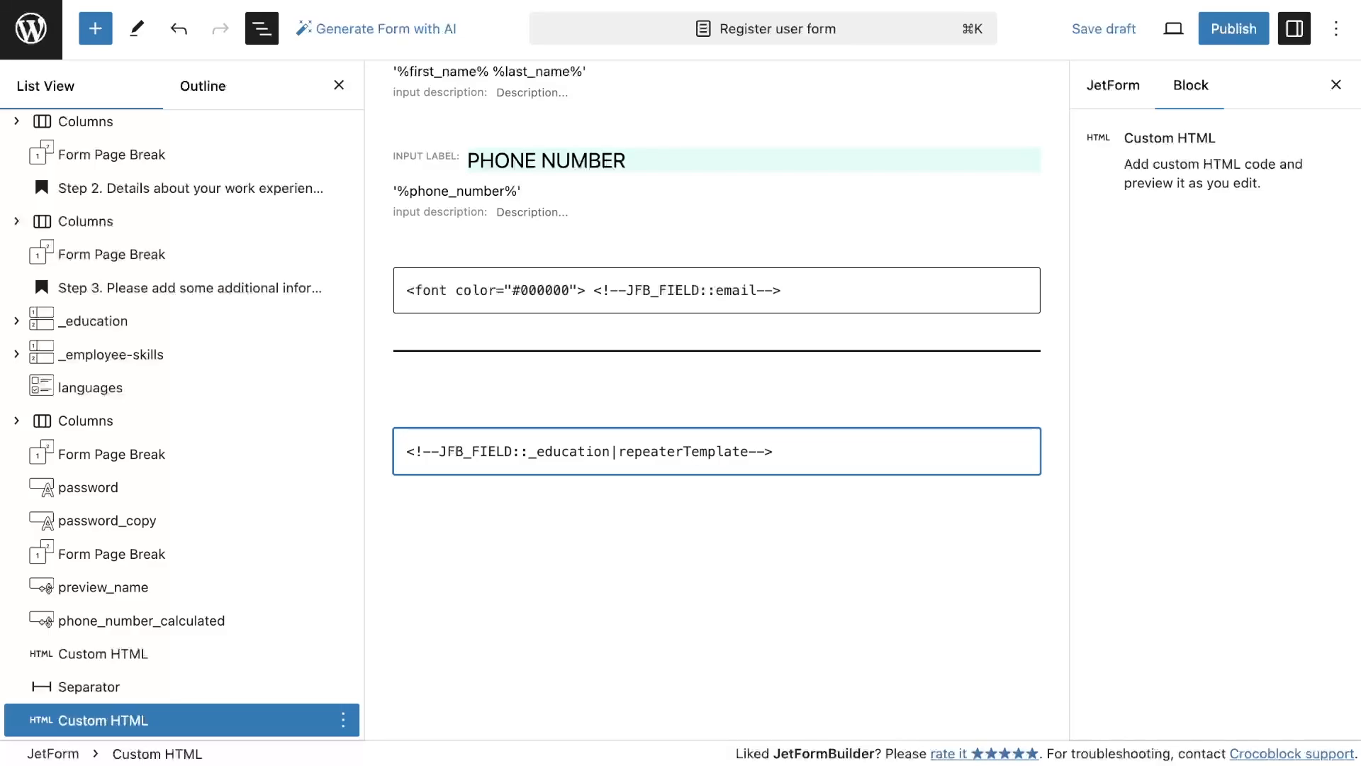
# Add a Separator block below the education Custom HTML block
pyautogui.scroll(-3, 768, 444)
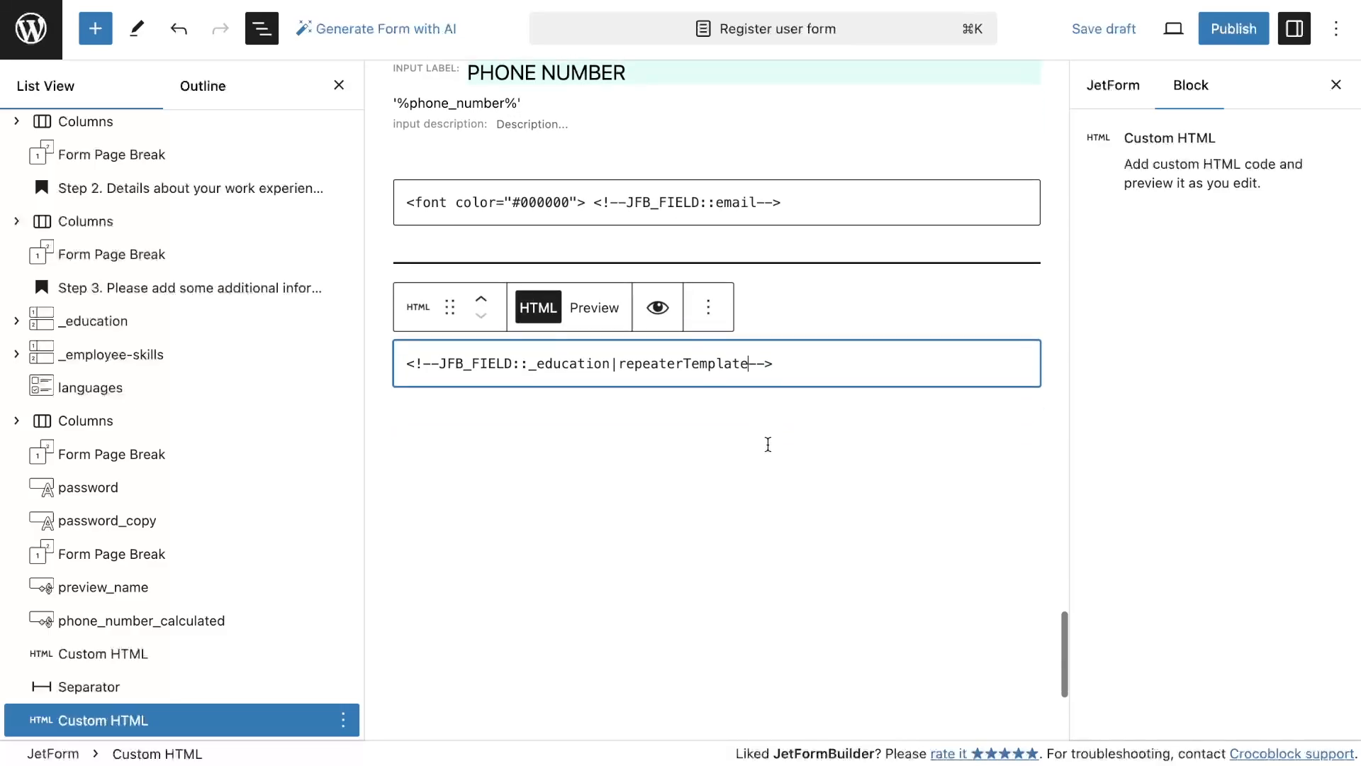
pyautogui.click(96, 29)
pyautogui.write('sep')
pyautogui.moveTo(108, 244); pyautogui.dragTo(575, 404)
# Add another Custom HTML block below the new separator
pyautogui.click(95, 29)
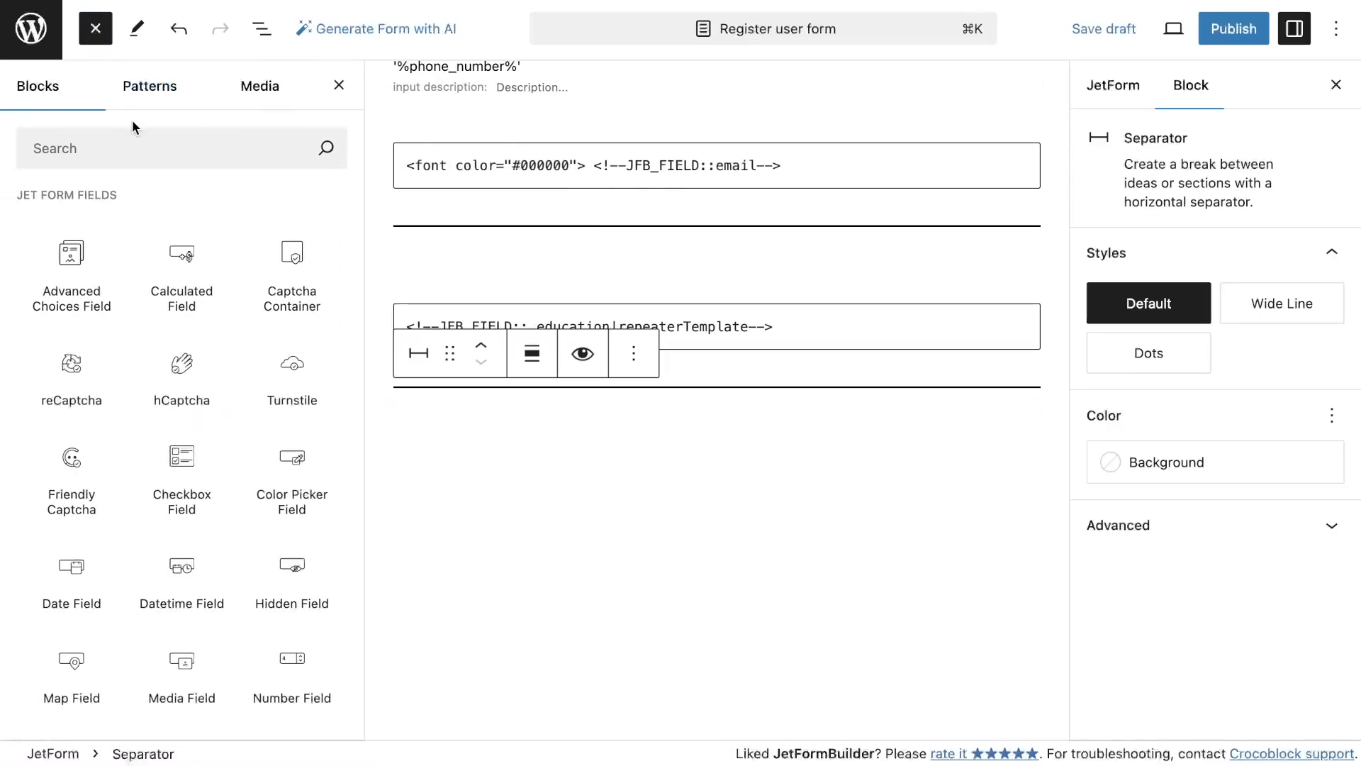
pyautogui.write('html')
pyautogui.moveTo(71, 244); pyautogui.dragTo(598, 456)
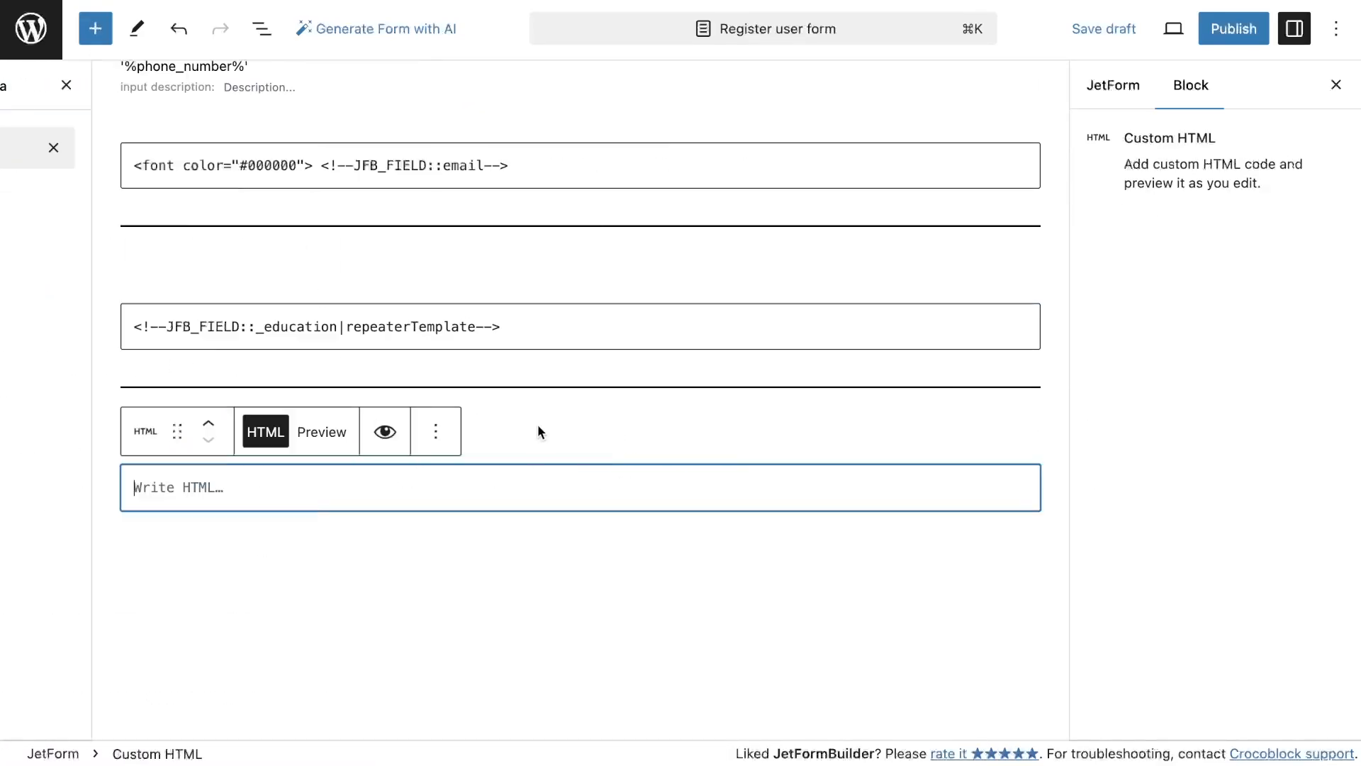
# Copy the education macro into the new Custom HTML block and change it to <!--JFB_FIELD::_employee-skills|repeaterTemplate-->
pyautogui.click(261, 30)
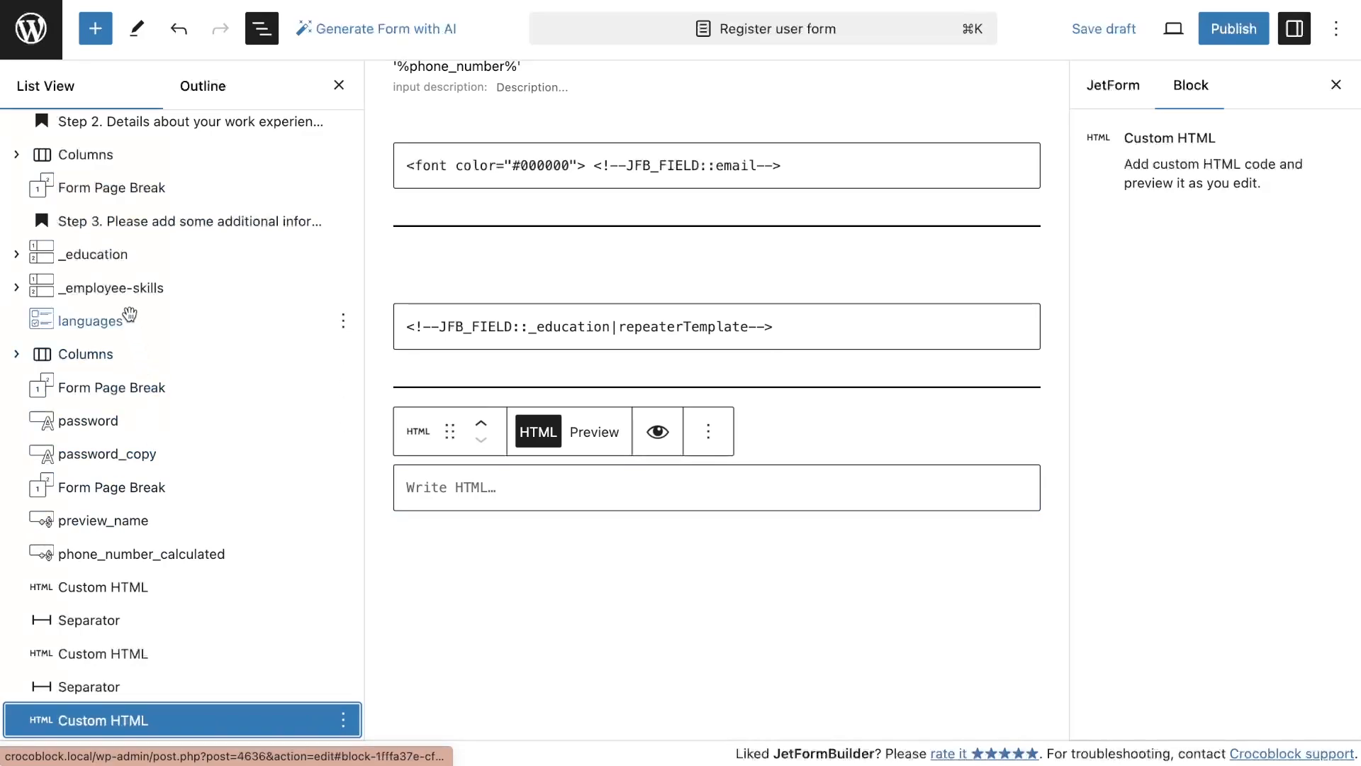
pyautogui.click(799, 325)
pyautogui.moveTo(799, 325); pyautogui.dragTo(429, 308)
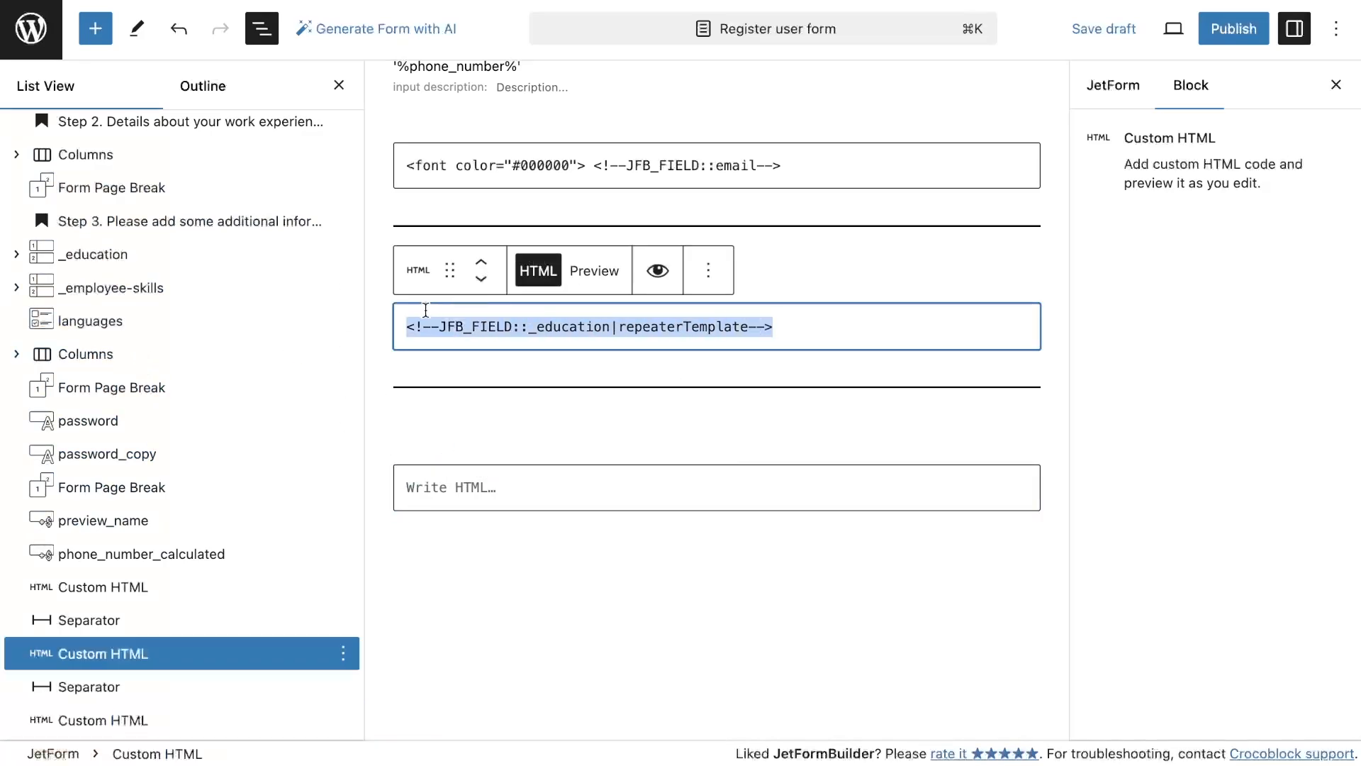
pyautogui.press('super+c')
pyautogui.click(489, 497)
pyautogui.press('super+v')
pyautogui.moveTo(613, 489); pyautogui.dragTo(551, 489)
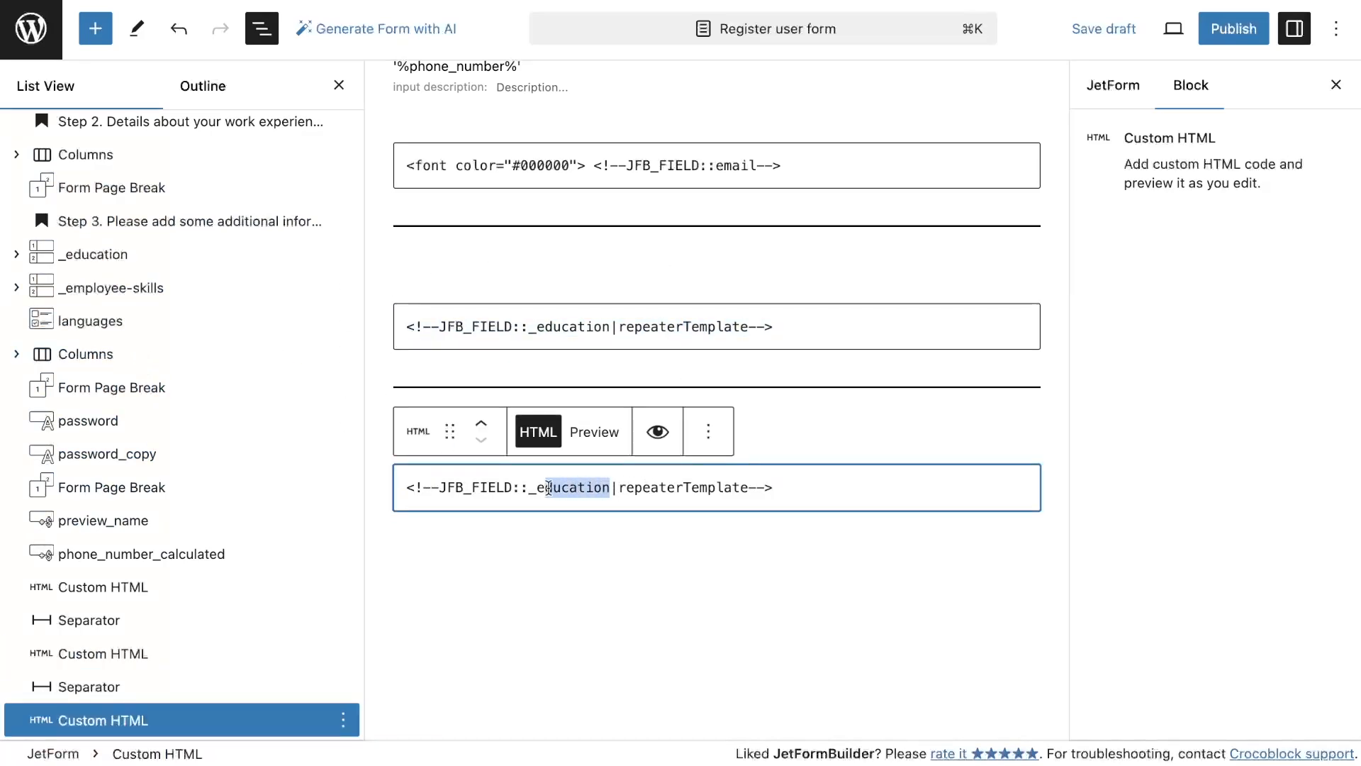
pyautogui.write('mployee')
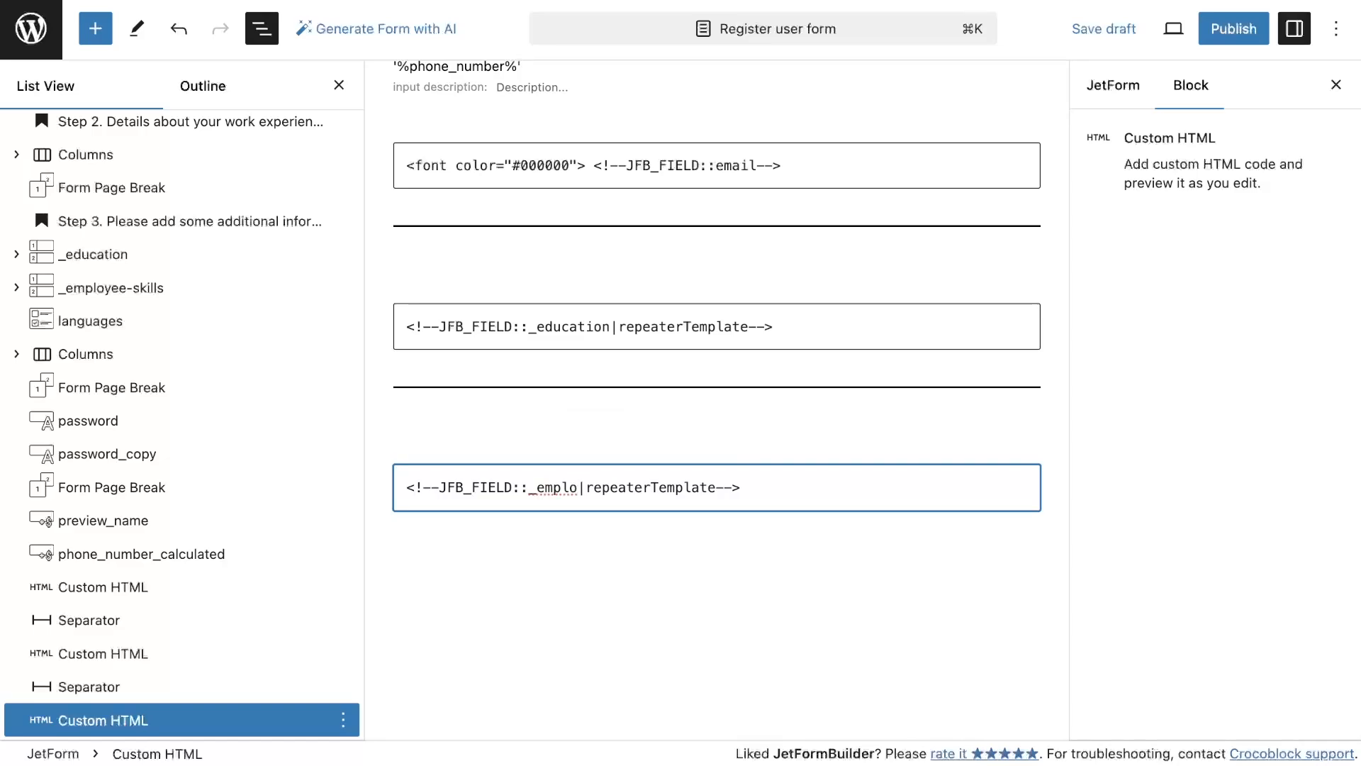
pyautogui.write('-skills')
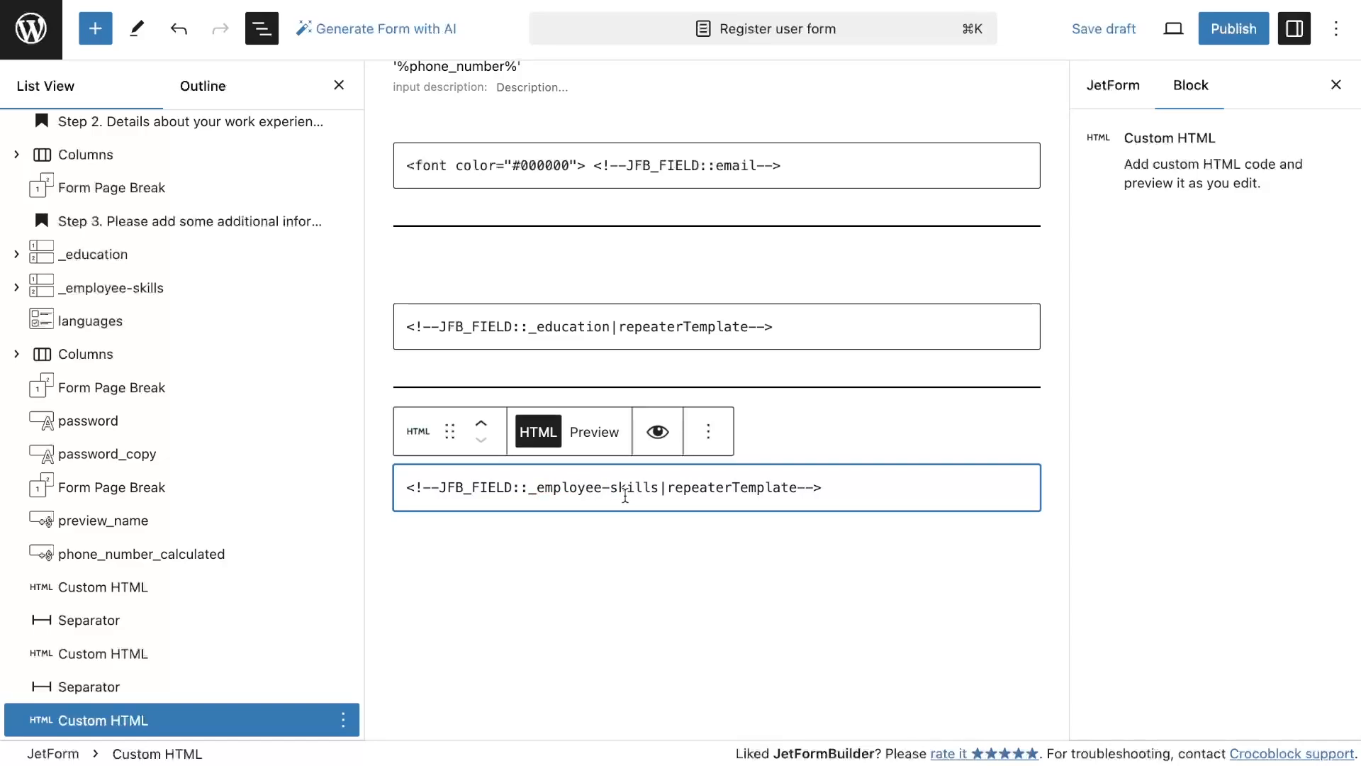
# Add a Separator block below the employee-skills Custom HTML block
pyautogui.scroll(-3, 641, 501)
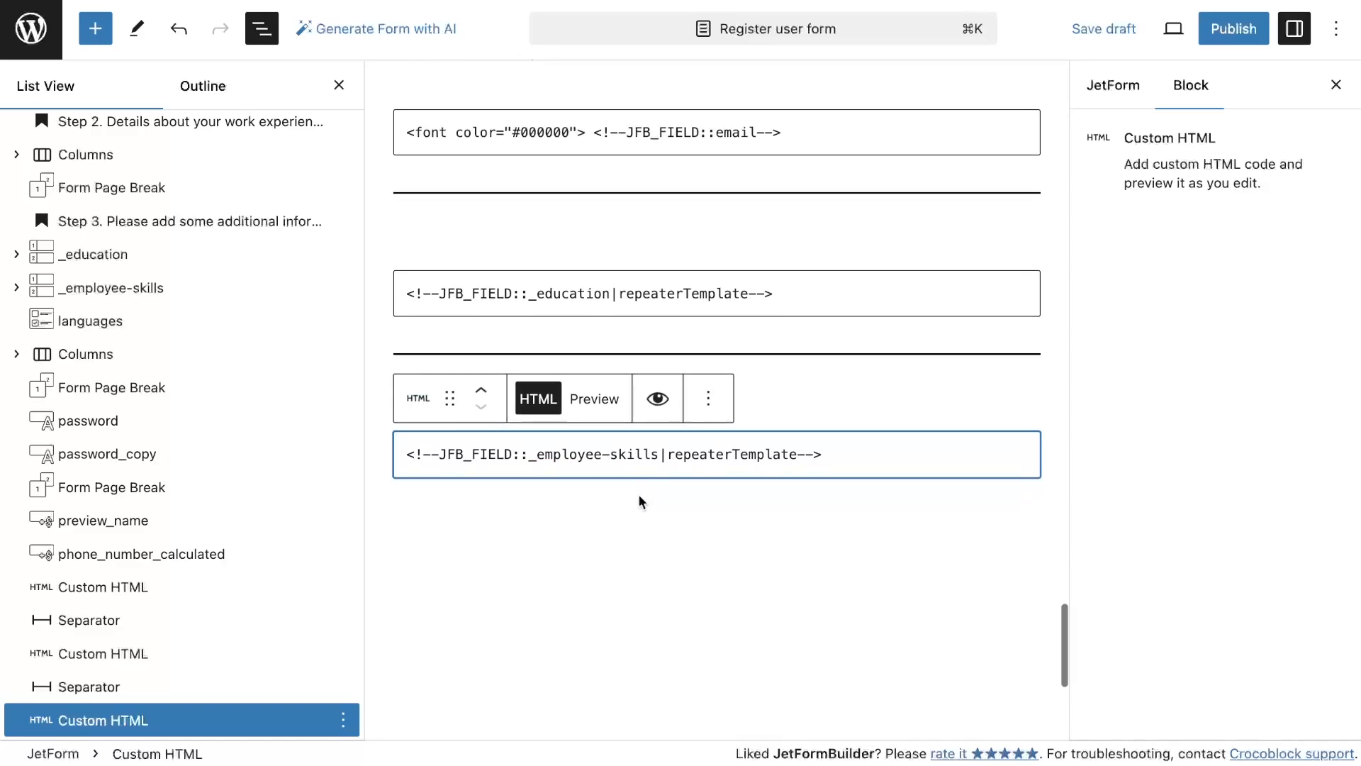
pyautogui.click(95, 29)
pyautogui.write('sep')
pyautogui.moveTo(68, 237); pyautogui.dragTo(638, 456)
# Add a Calculated Field below the separator, labelled Preview languages with field name preview_languages
pyautogui.click(95, 29)
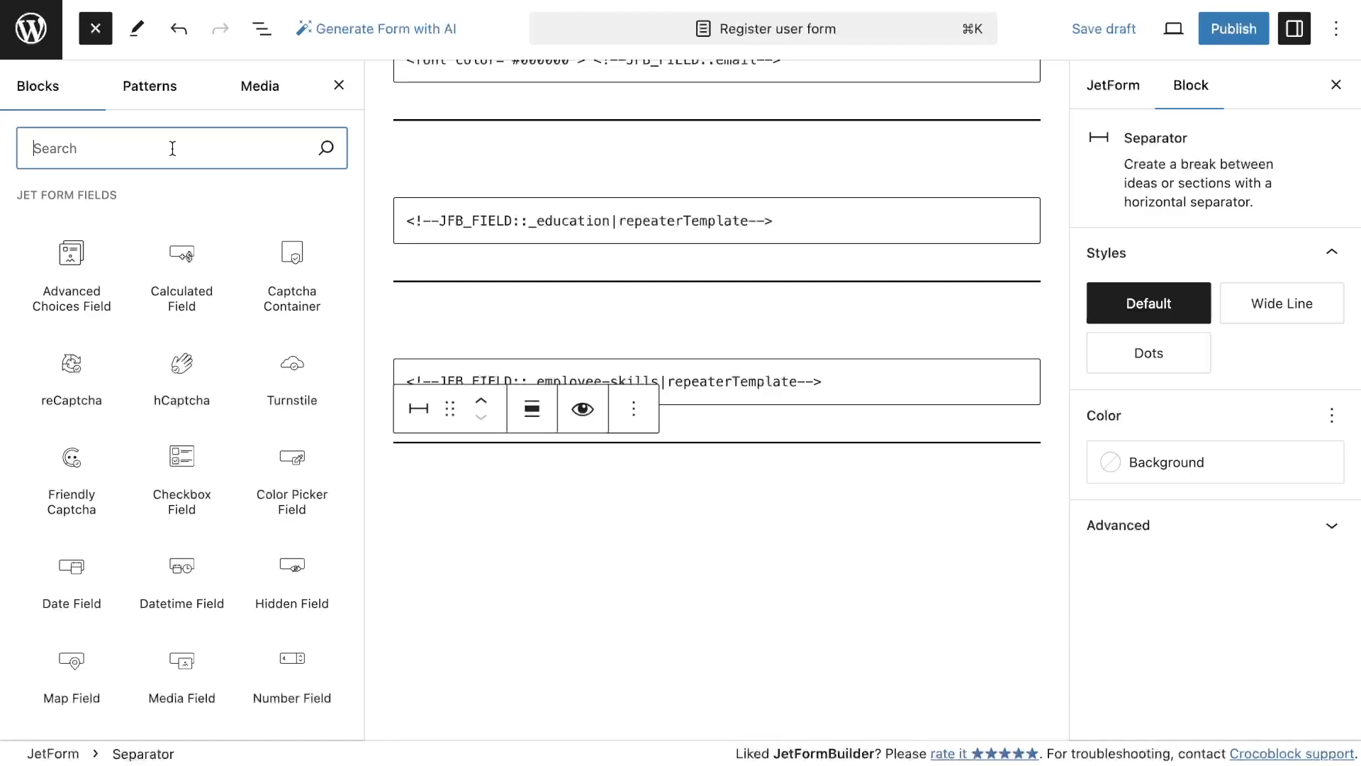
pyautogui.moveTo(182, 245); pyautogui.dragTo(457, 533)
pyautogui.click(1204, 328)
pyautogui.write('Preview l')
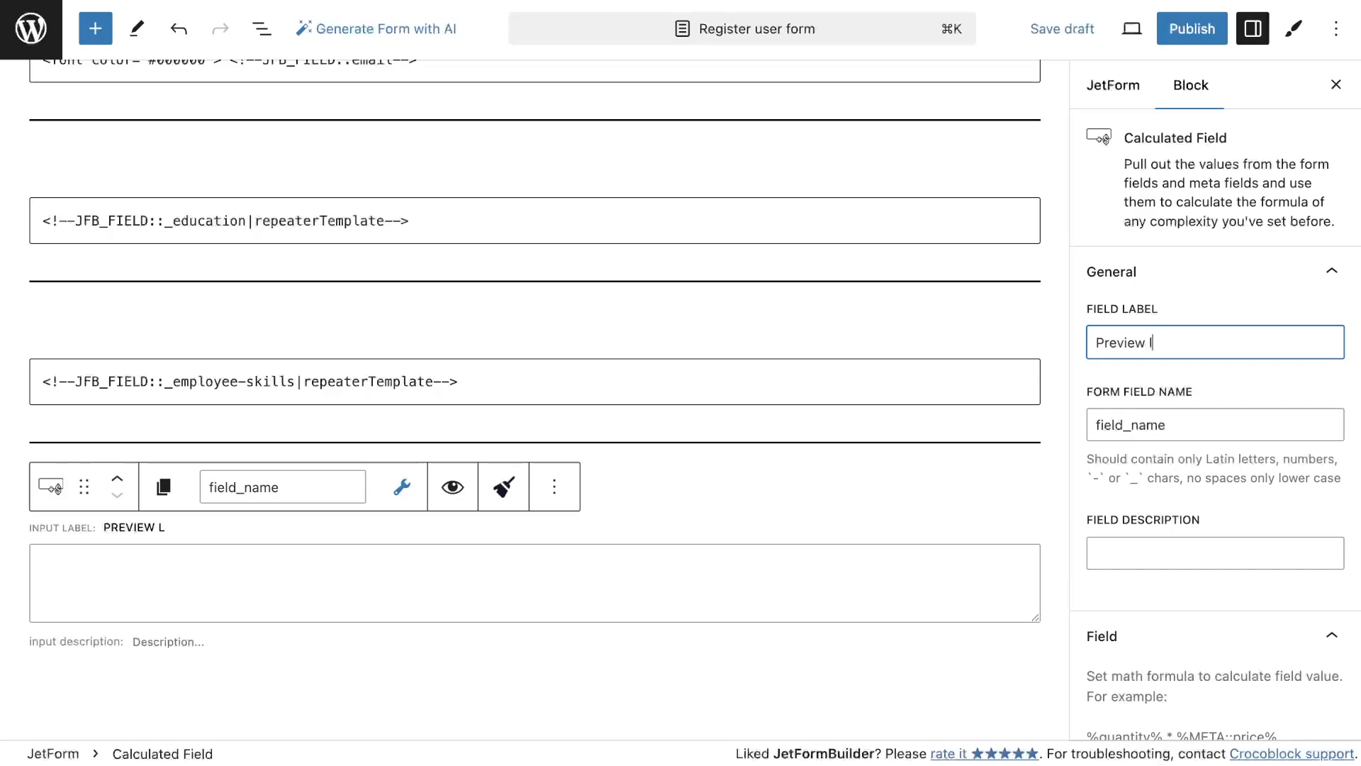
pyautogui.click(1246, 386)
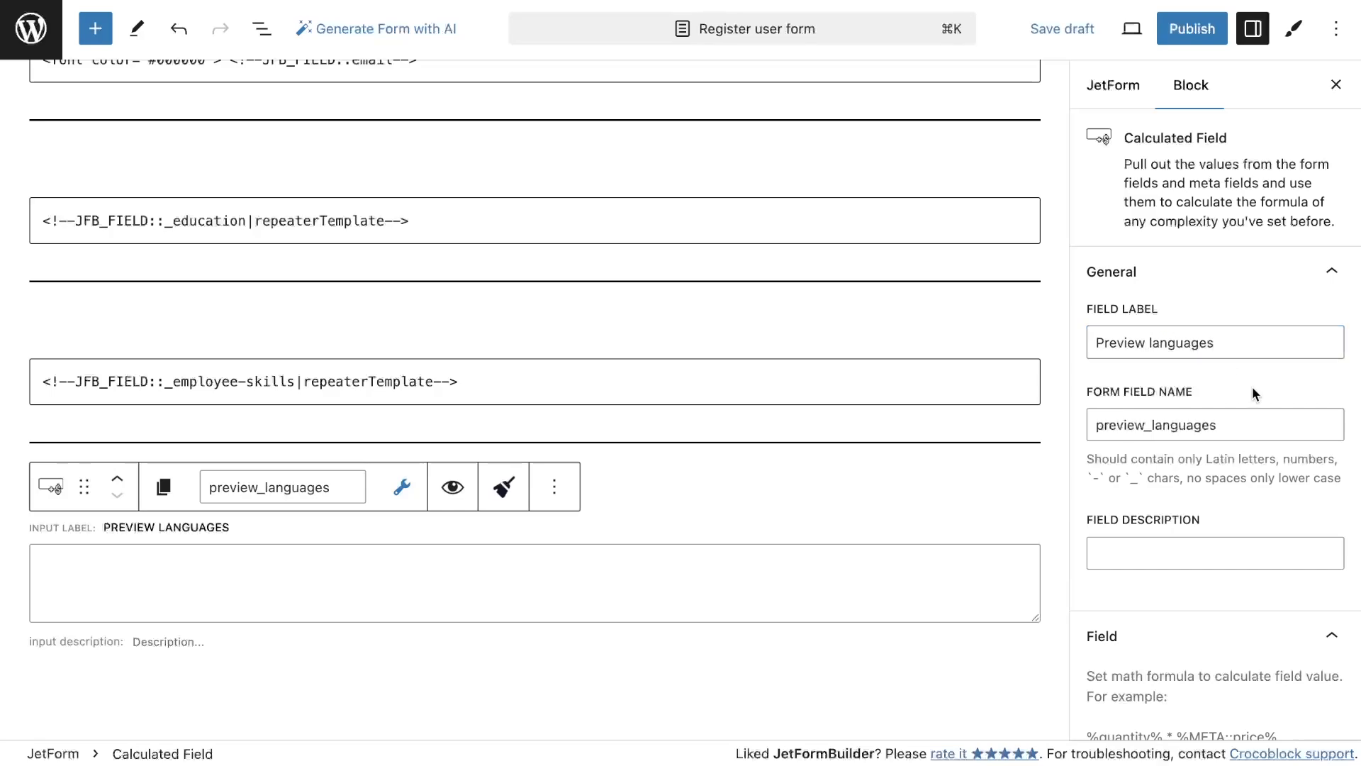
pyautogui.scroll(-9, 1252, 392)
pyautogui.click(1201, 367)
# Style the Preview languages label with font size 20 and black text color
pyautogui.click(1295, 28)
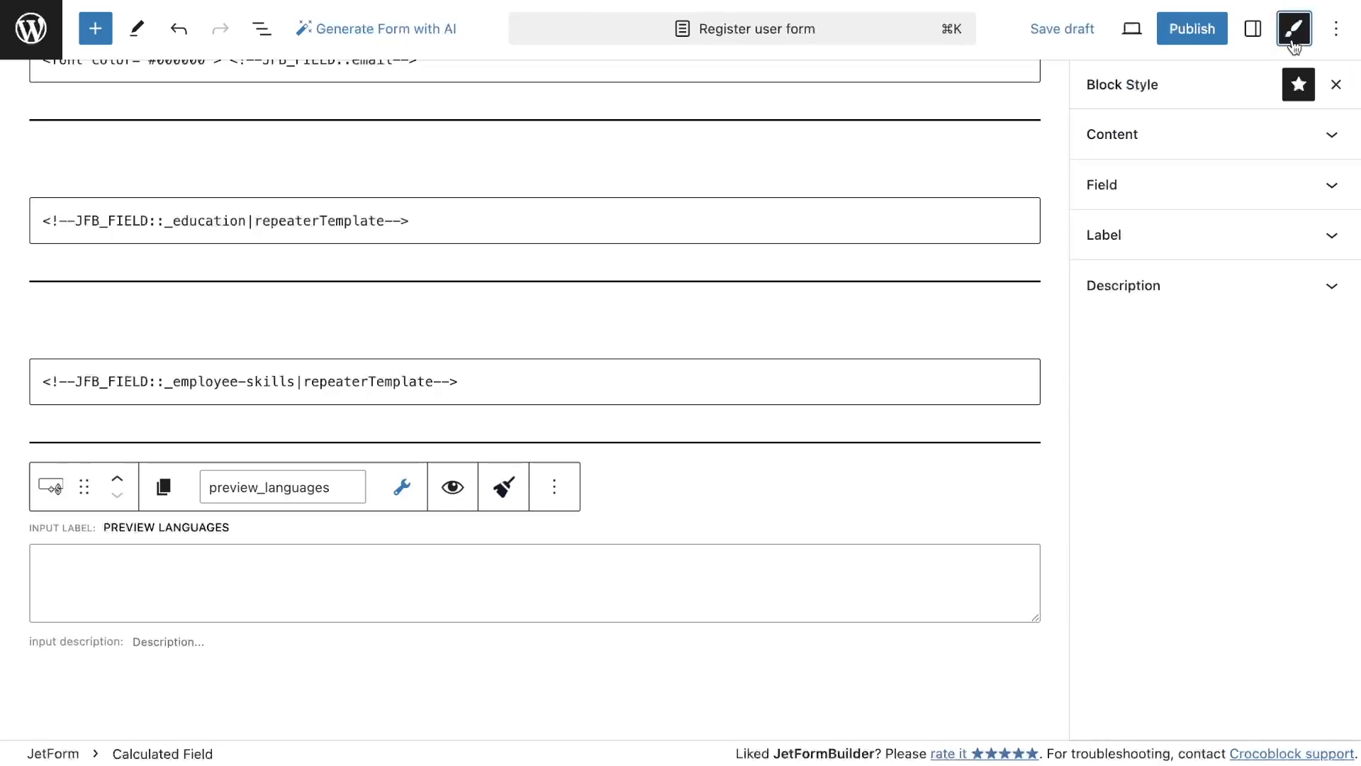
pyautogui.click(1206, 237)
pyautogui.scroll(-5, 1231, 525)
pyautogui.doubleClick(1304, 466)
pyautogui.write('20')
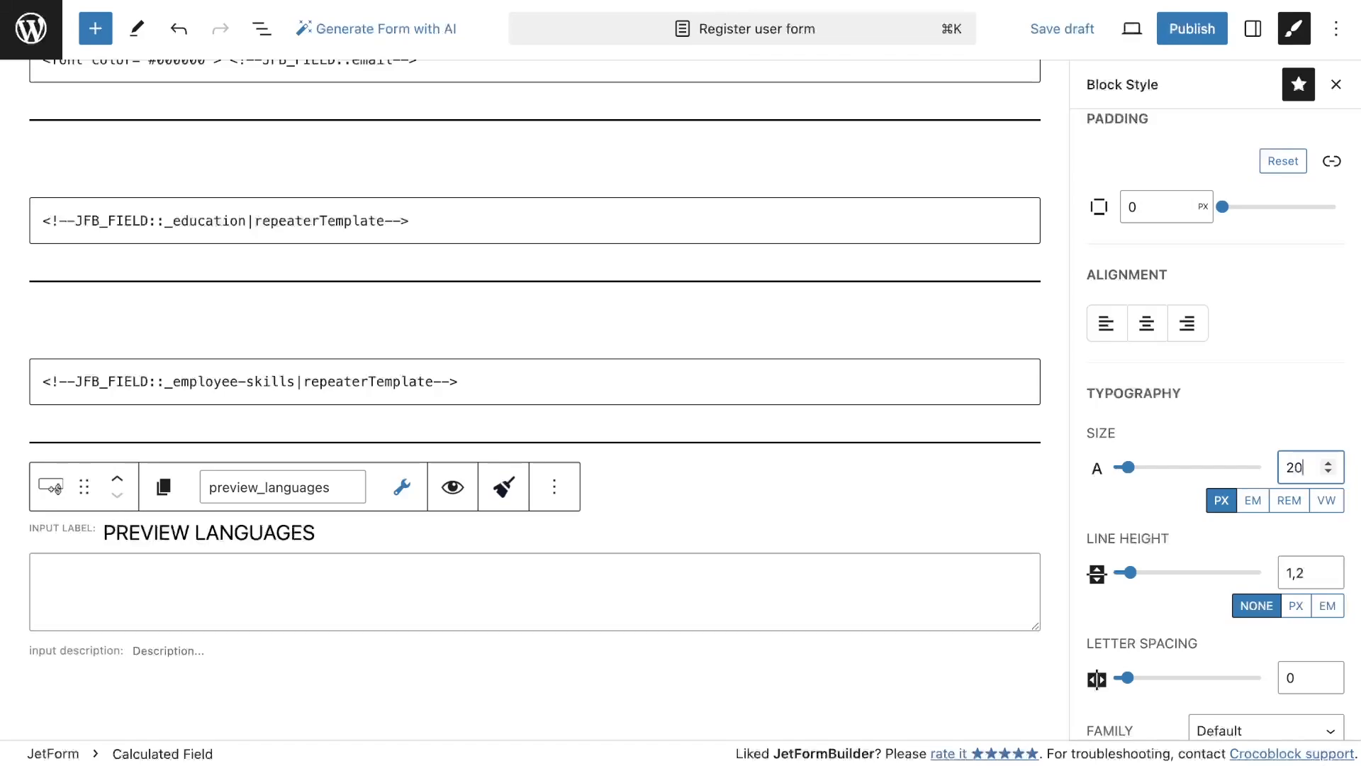
pyautogui.scroll(-9, 1214, 554)
pyautogui.click(1102, 702)
pyautogui.scroll(-7, 1156, 546)
pyautogui.scroll(8, 270, 372)
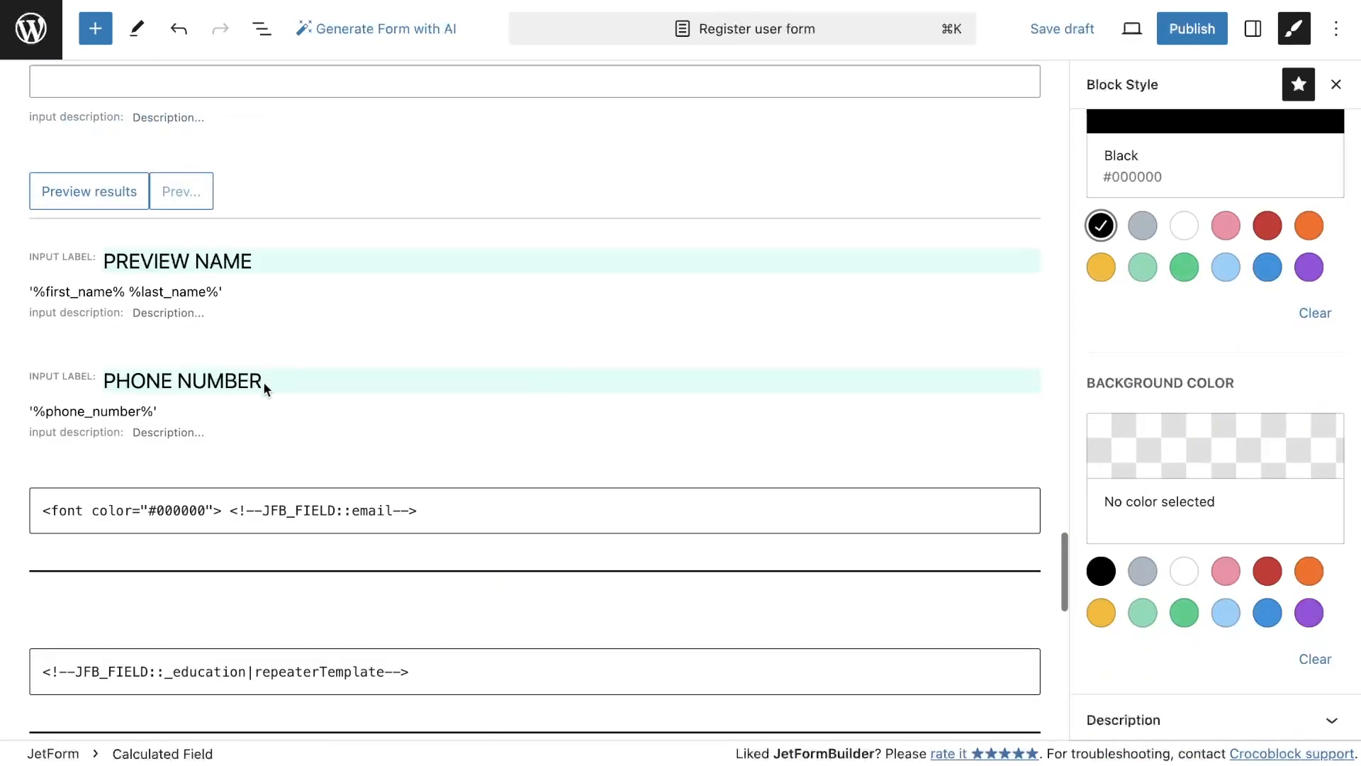
# Copy the phone number label's background color #DEFEF4 and apply it to the Preview languages label background
pyautogui.click(270, 381)
pyautogui.click(1209, 231)
pyautogui.scroll(-10, 1167, 523)
pyautogui.doubleClick(1173, 523)
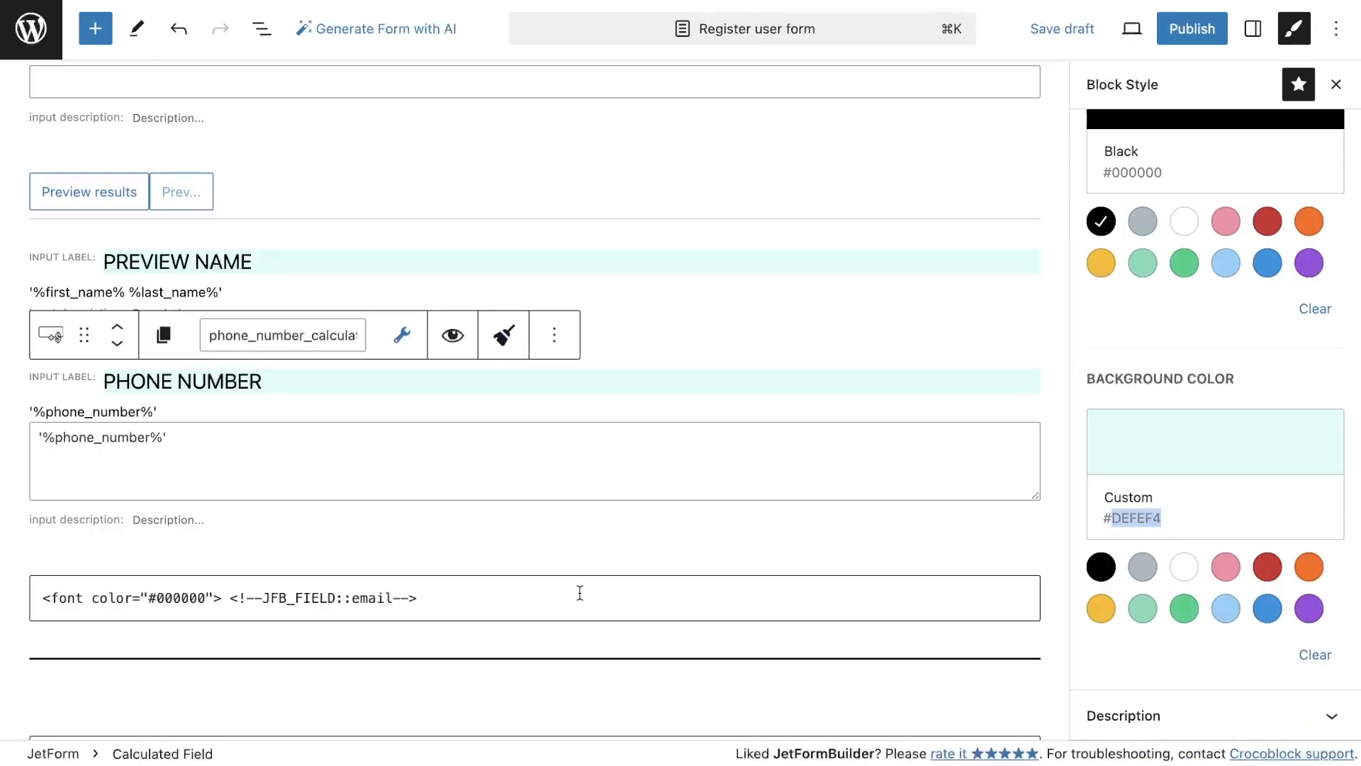
pyautogui.scroll(-10, 310, 334)
pyautogui.click(310, 334)
pyautogui.click(1206, 231)
pyautogui.scroll(-10, 1144, 382)
pyautogui.click(1230, 595)
pyautogui.doubleClick(1206, 523)
pyautogui.press('super+v')
pyautogui.click(1078, 475)
# Switch to the jfb-attributes-for-macros GitHub README and copy the %check_box_name(optionLabel)% calculated field example
pyautogui.click(524, 517)
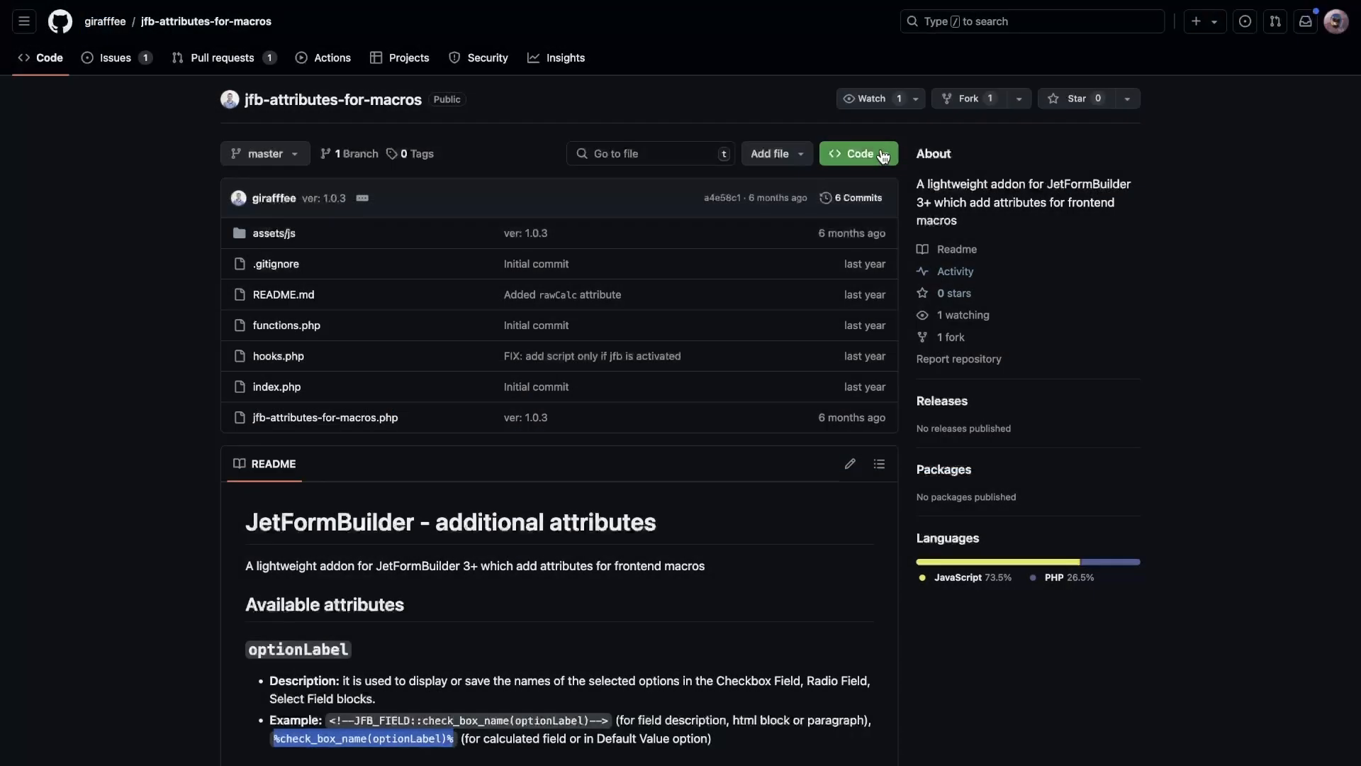
pyautogui.click(860, 153)
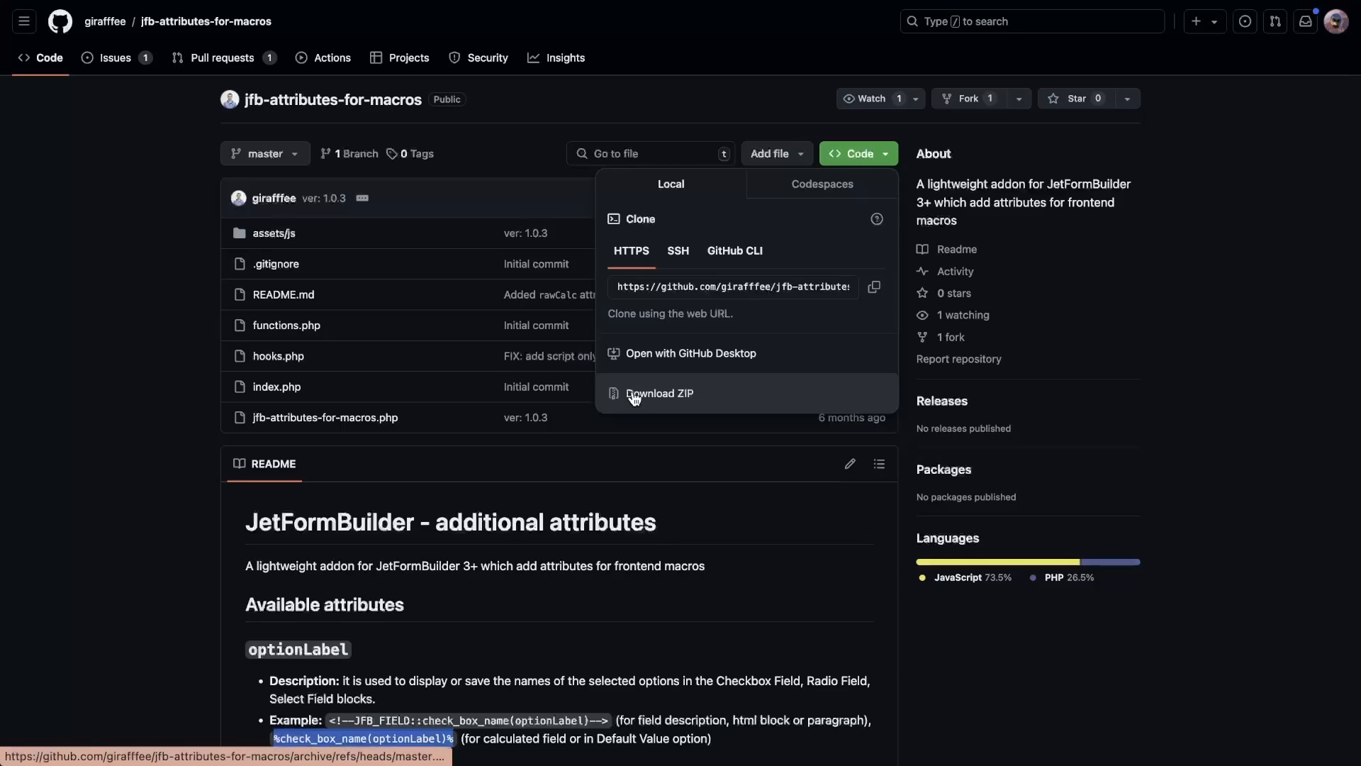
pyautogui.click(176, 456)
pyautogui.scroll(-2, 295, 681)
pyautogui.scroll(-3, 295, 681)
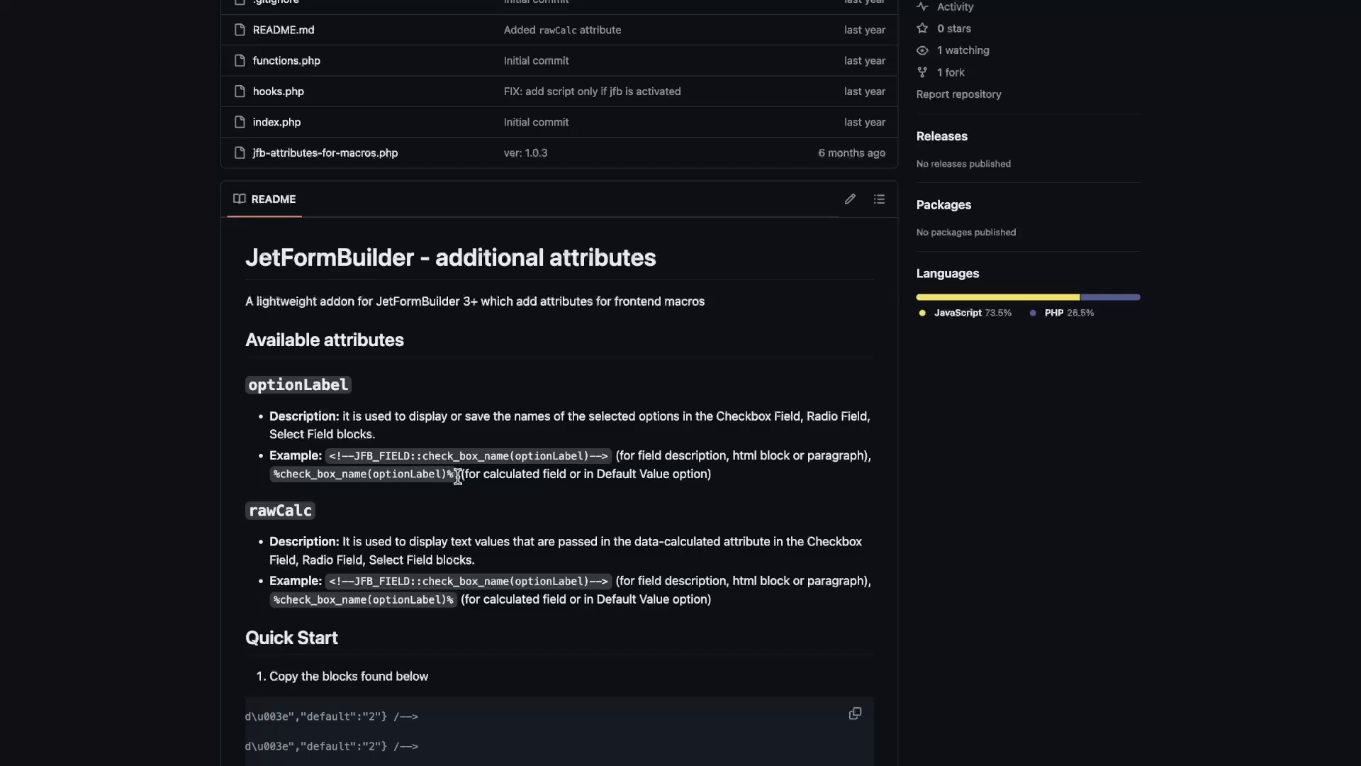
pyautogui.moveTo(428, 475); pyautogui.dragTo(271, 477)
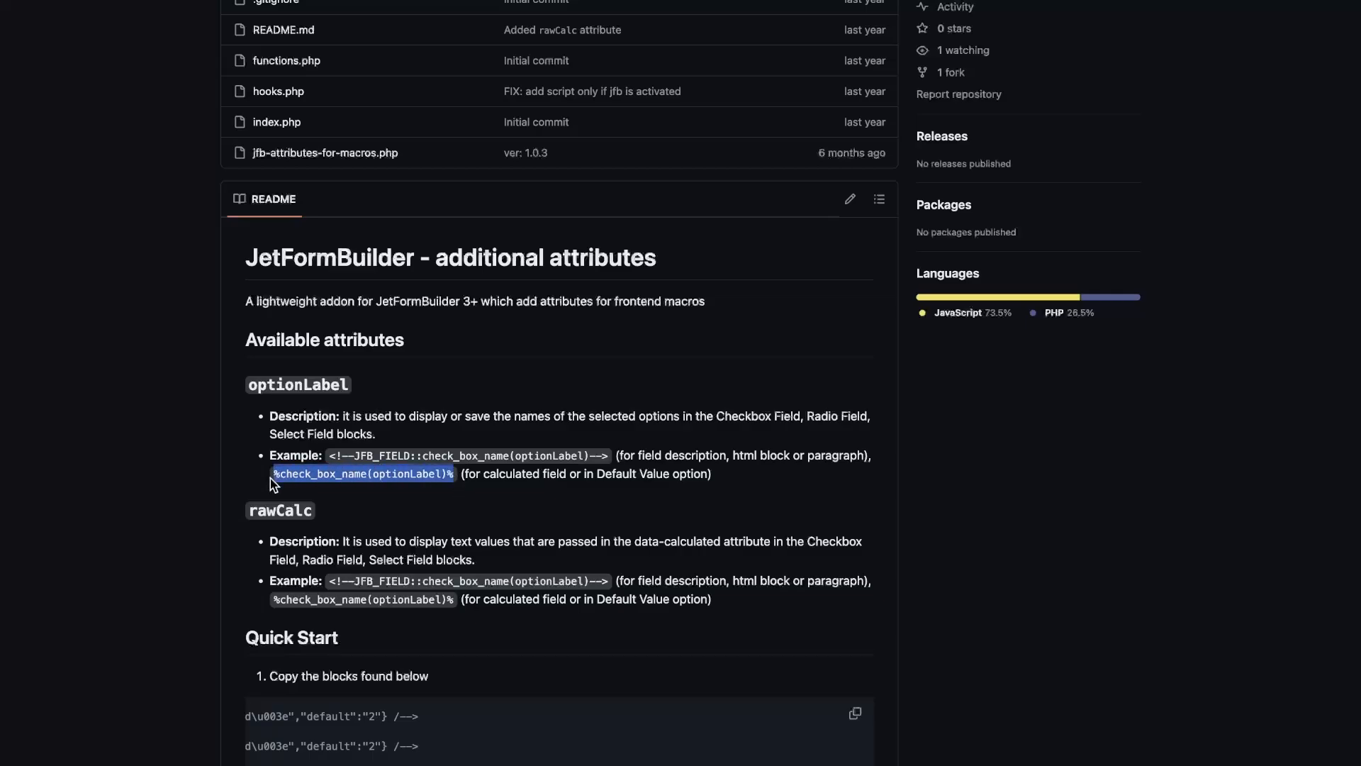
pyautogui.click(259, 1)
# Paste the macro into the Preview languages formula and edit it to '%languages(optionLabel)%'
pyautogui.click(287, 501)
pyautogui.press('super+v')
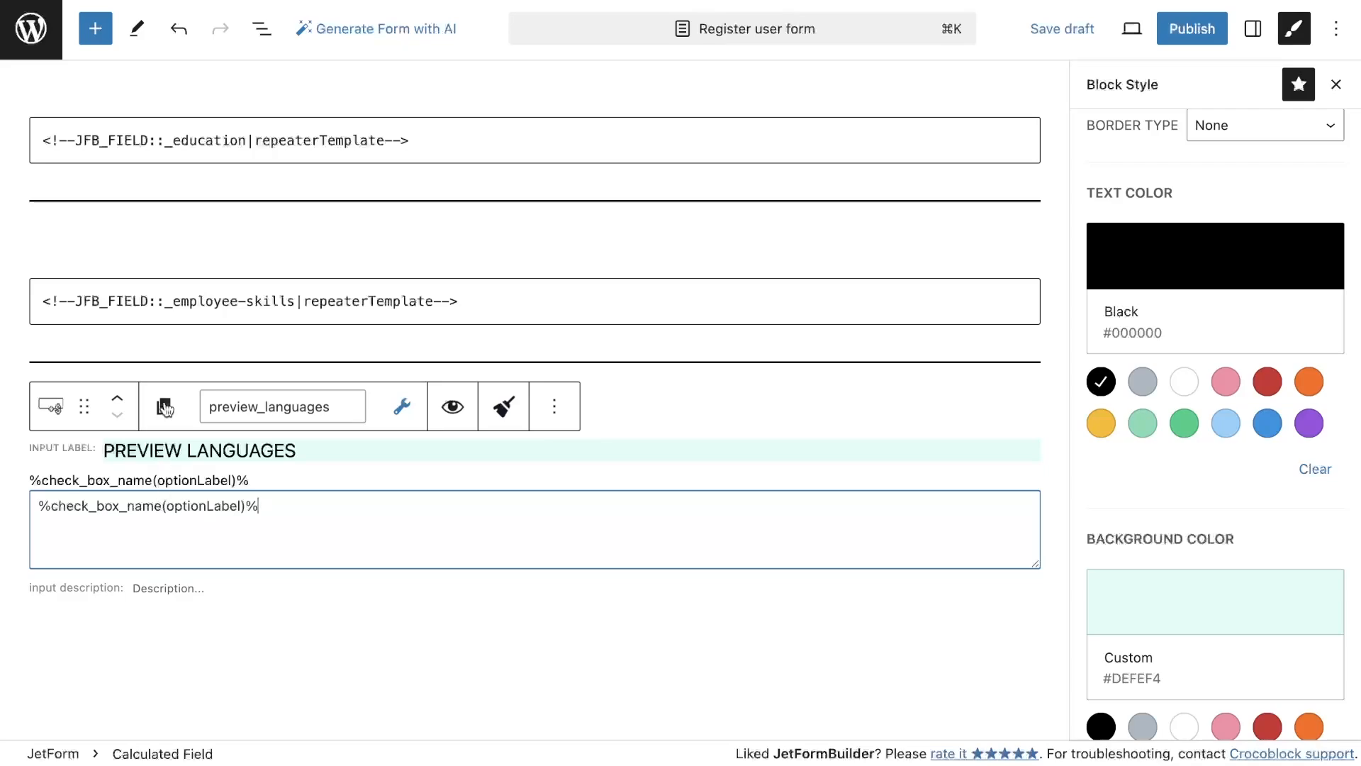
pyautogui.moveTo(161, 508); pyautogui.dragTo(59, 505)
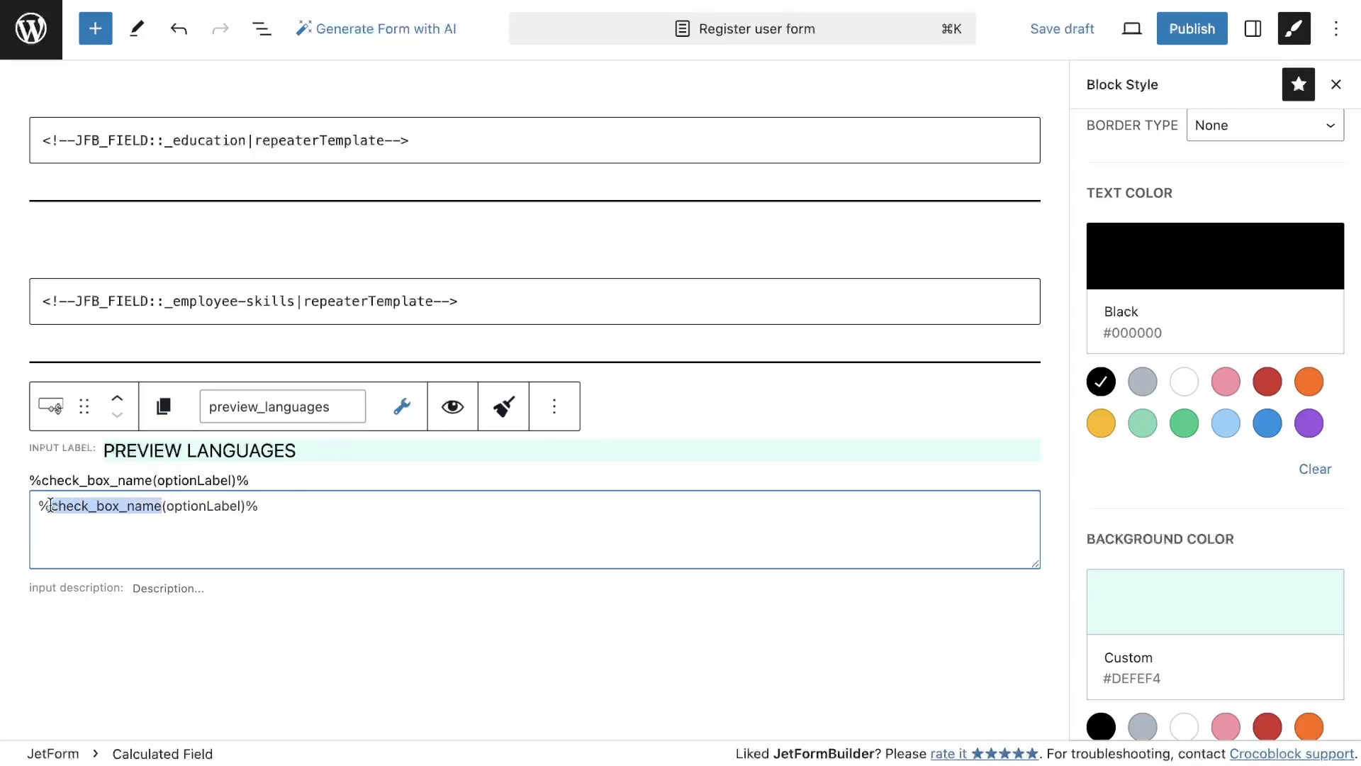
pyautogui.write('languages')
pyautogui.click(39, 506)
pyautogui.write("'")
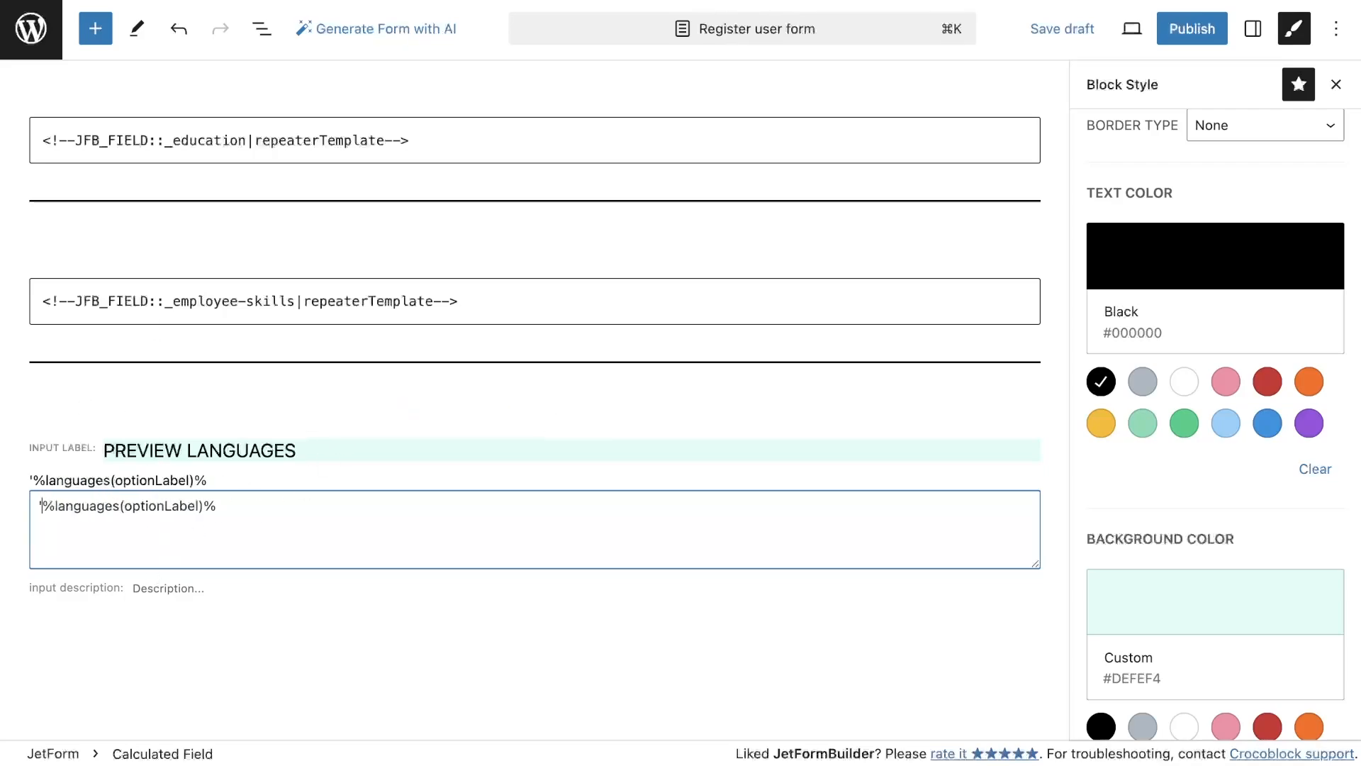
pyautogui.click(258, 507)
pyautogui.write("'")
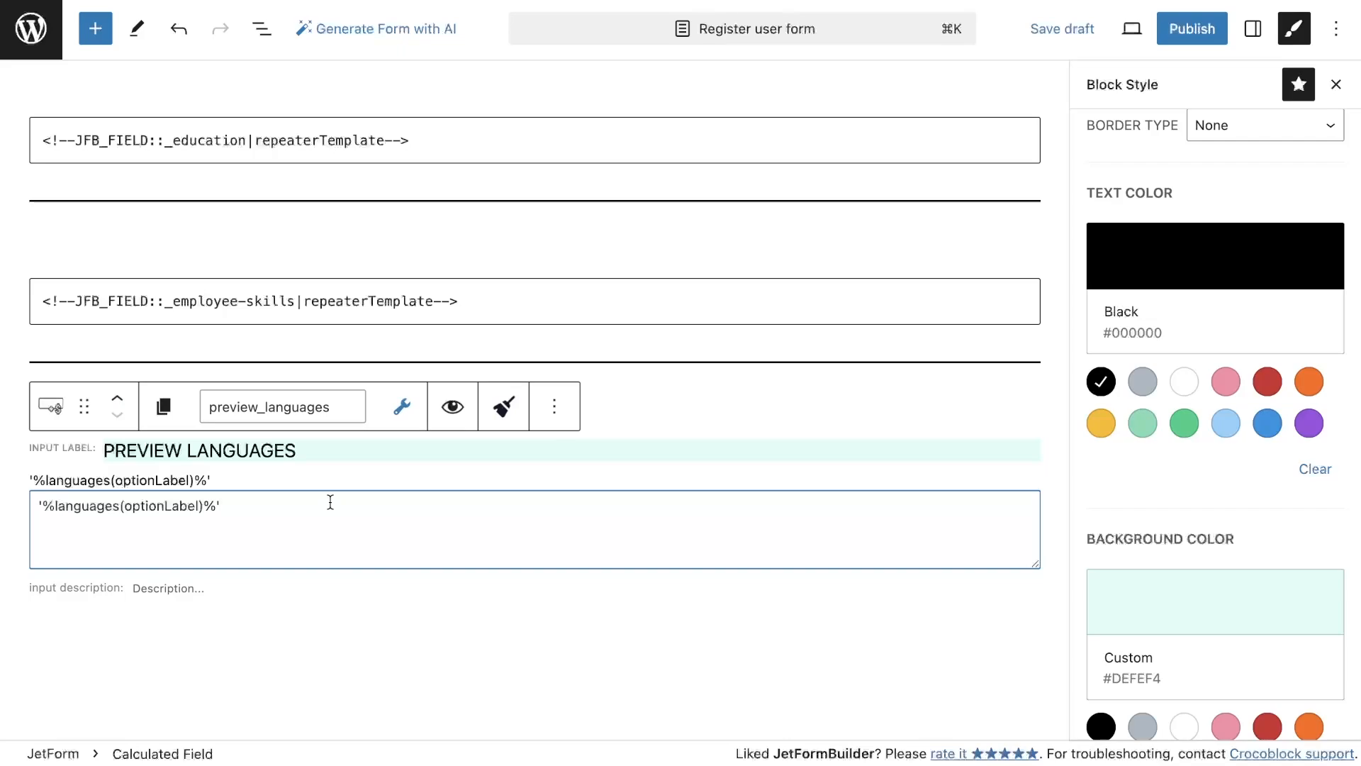
# Add a Custom HTML block below Preview languages containing <!--JFB_FIELD::check_box_name(optionLabel)-->
pyautogui.scroll(-1, 331, 502)
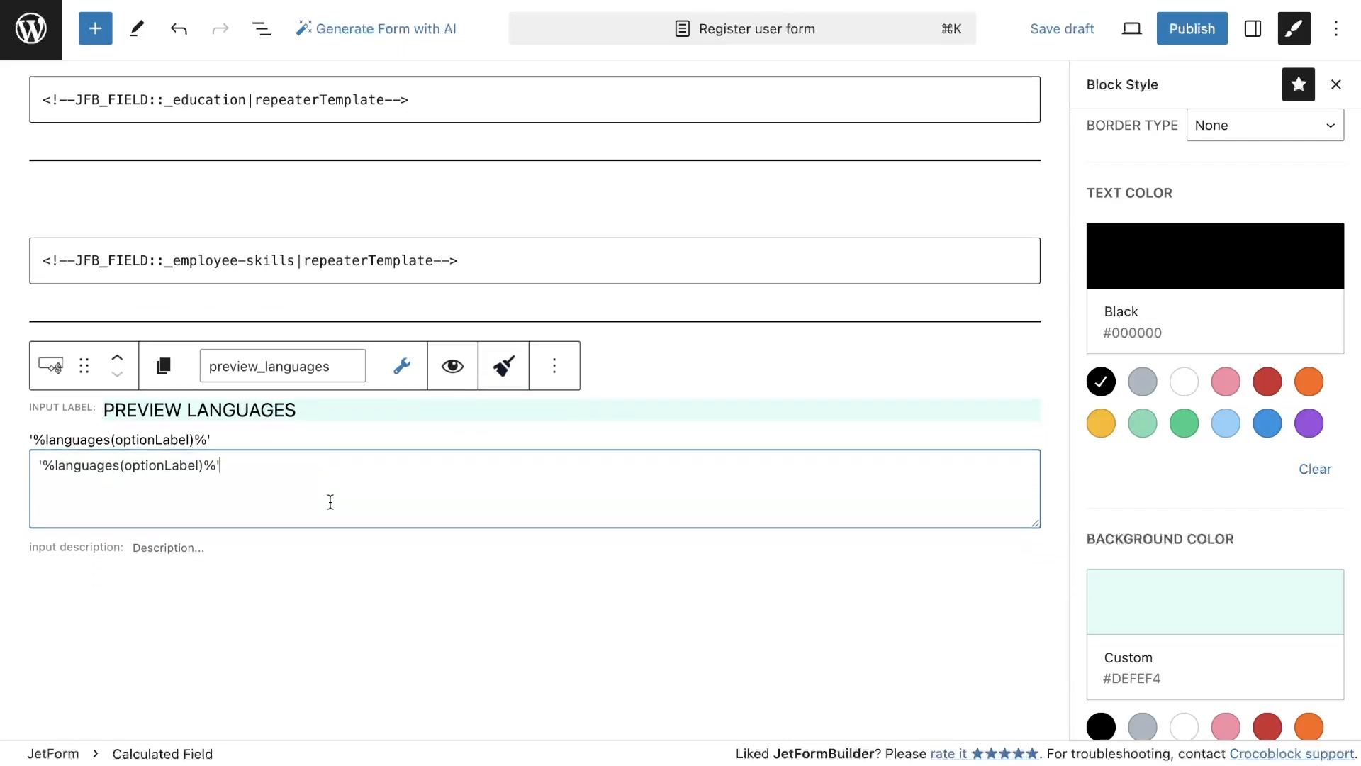
pyautogui.scroll(-2, 330, 502)
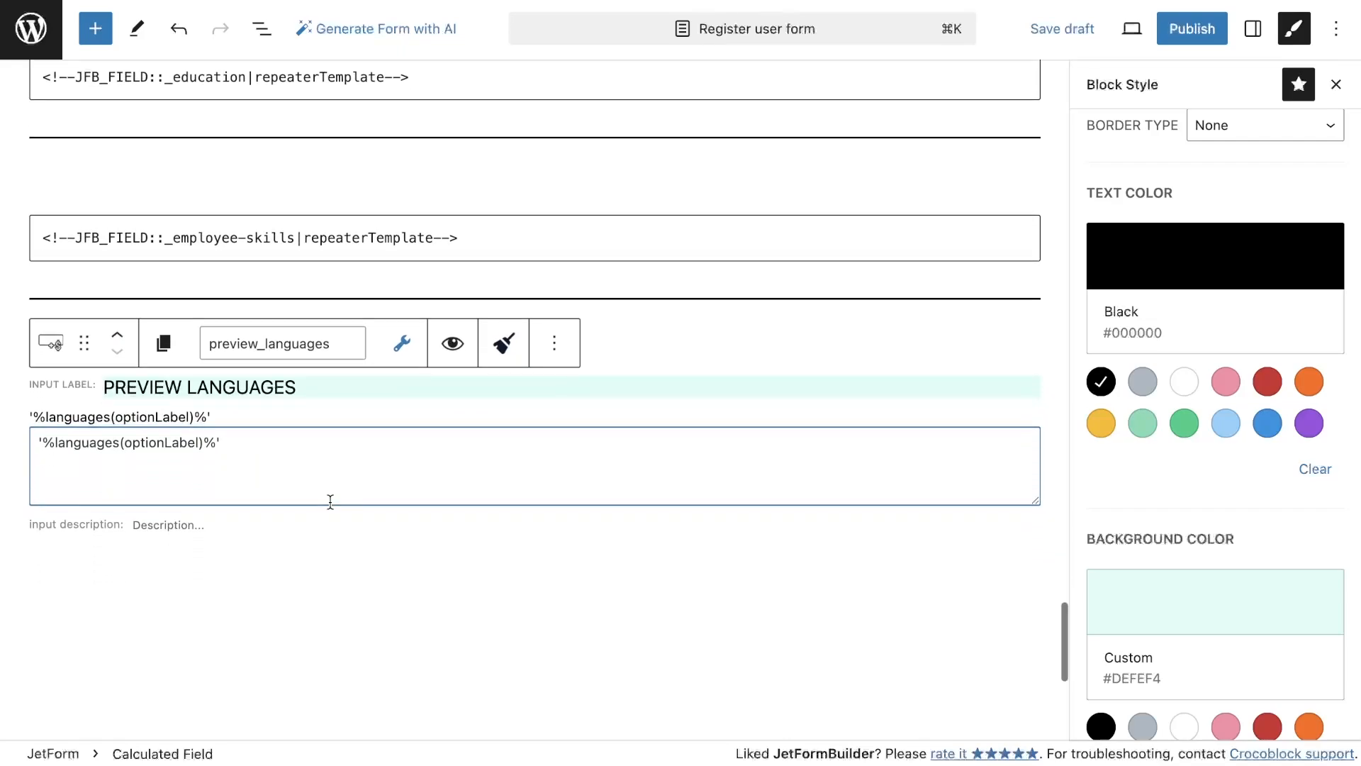
pyautogui.scroll(-1, 330, 505)
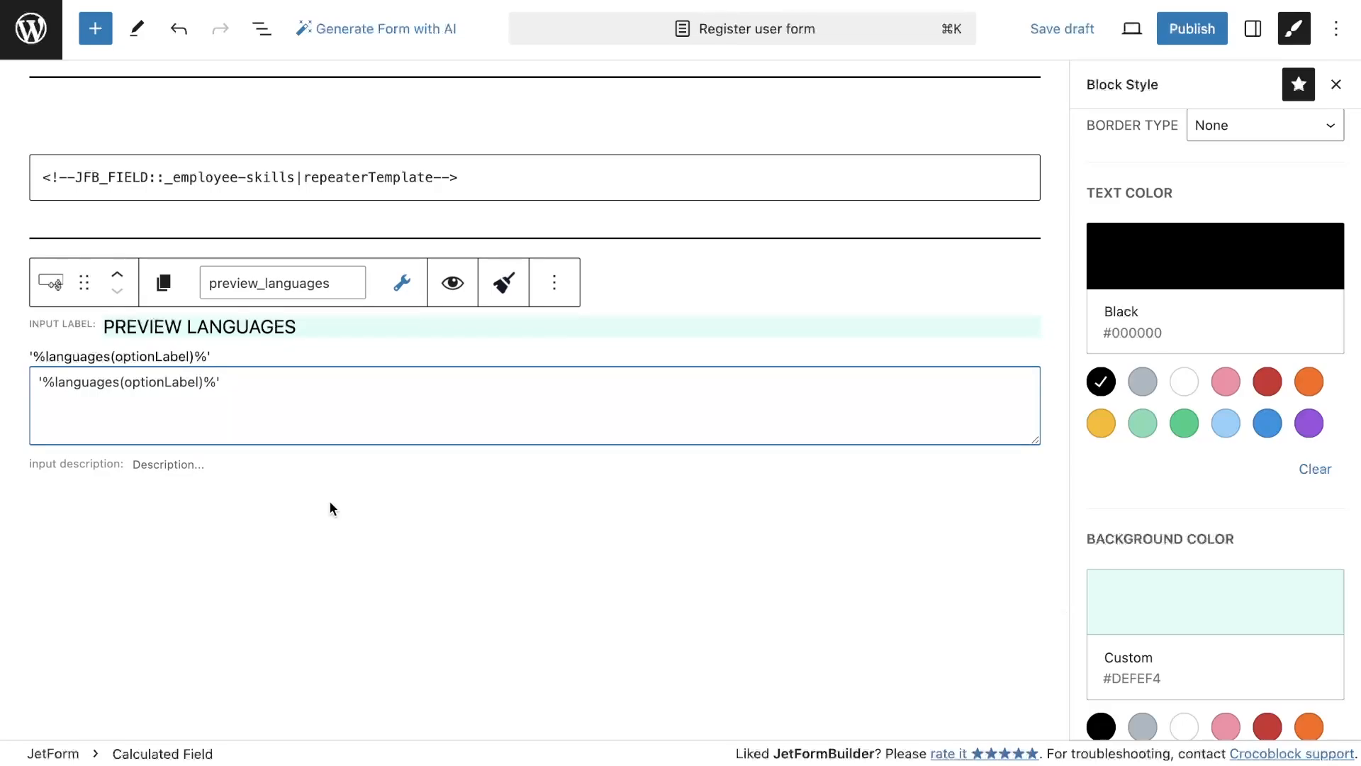
pyautogui.click(97, 30)
pyautogui.click(165, 146)
pyautogui.write('H')
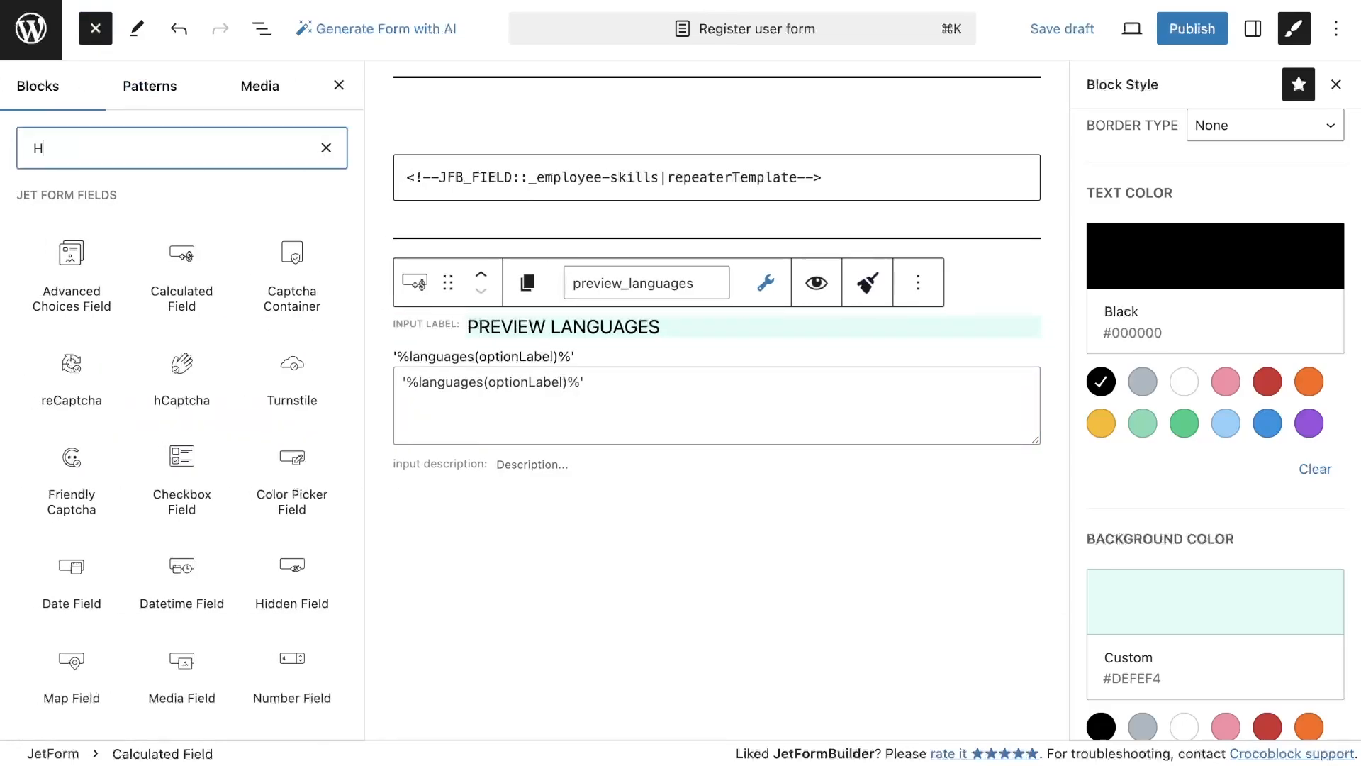
pyautogui.write('tml')
pyautogui.moveTo(71, 245); pyautogui.dragTo(563, 512)
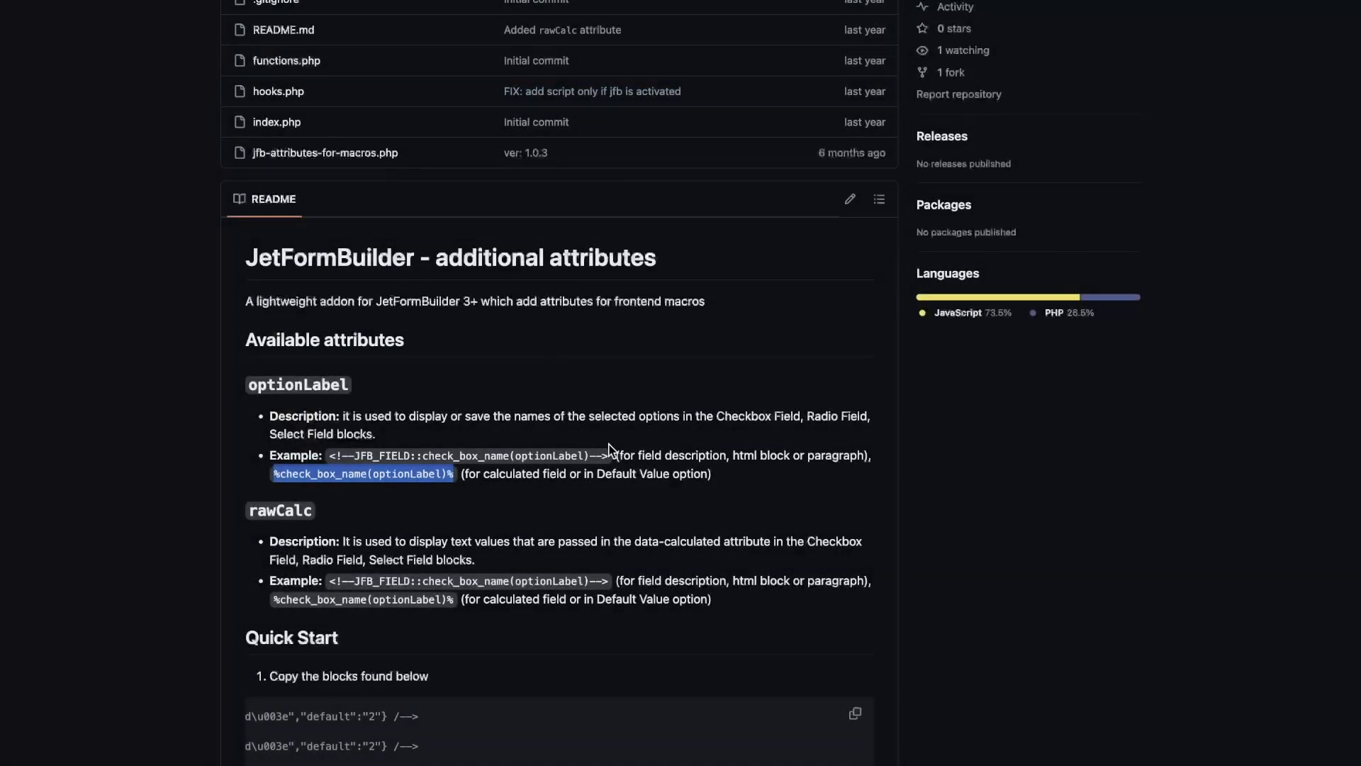
pyautogui.moveTo(610, 457); pyautogui.dragTo(354, 452)
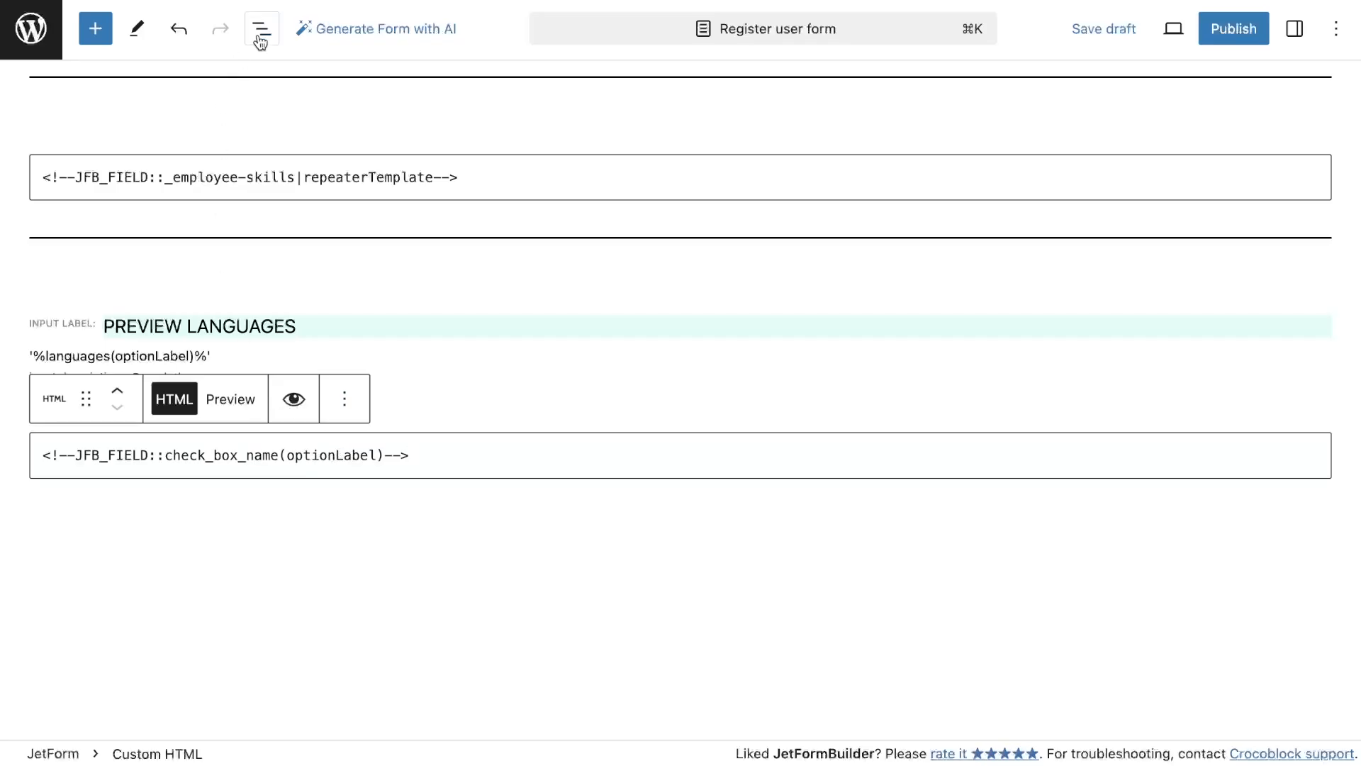
# Look up the find_job field name in the outline and change the macro to <!--JFB_FIELD::find_job(optionLabel)-->
pyautogui.click(261, 28)
pyautogui.scroll(3, 162, 549)
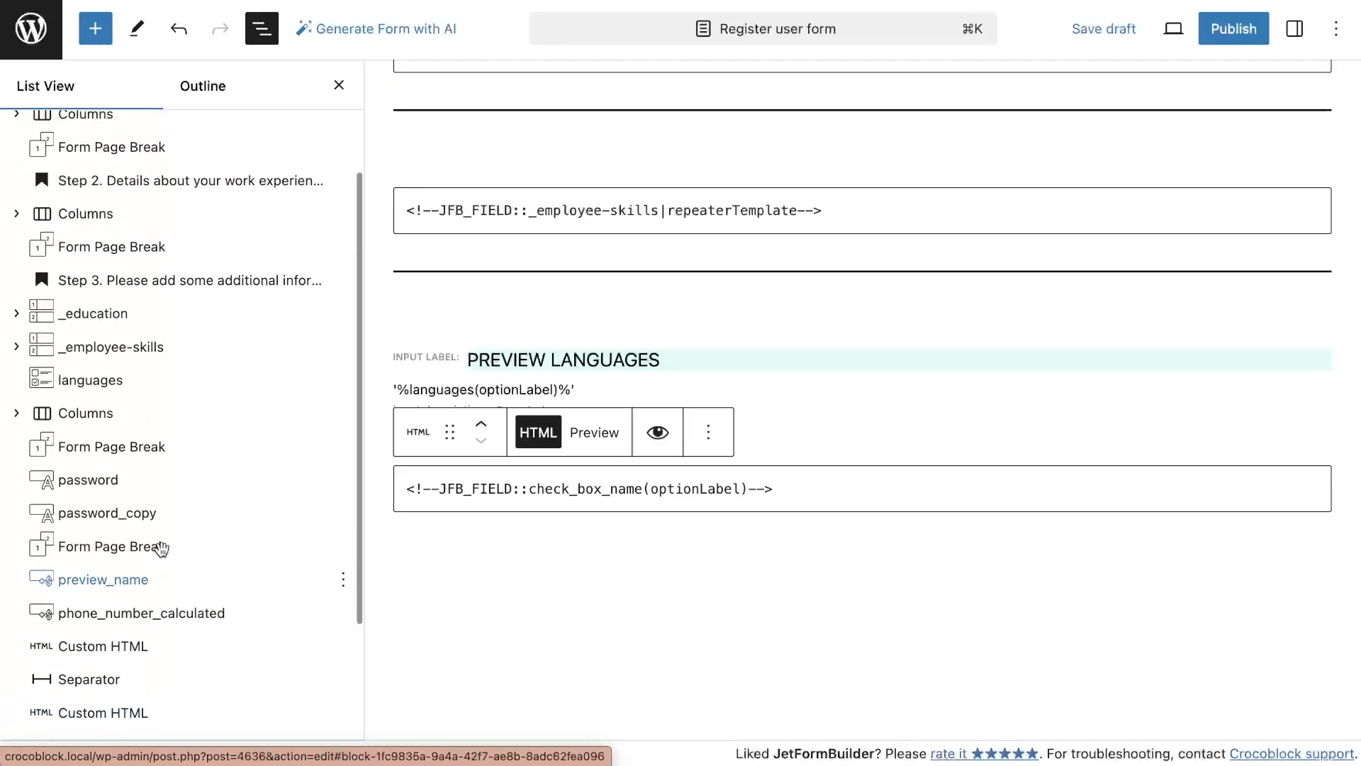
pyautogui.click(16, 420)
pyautogui.click(42, 454)
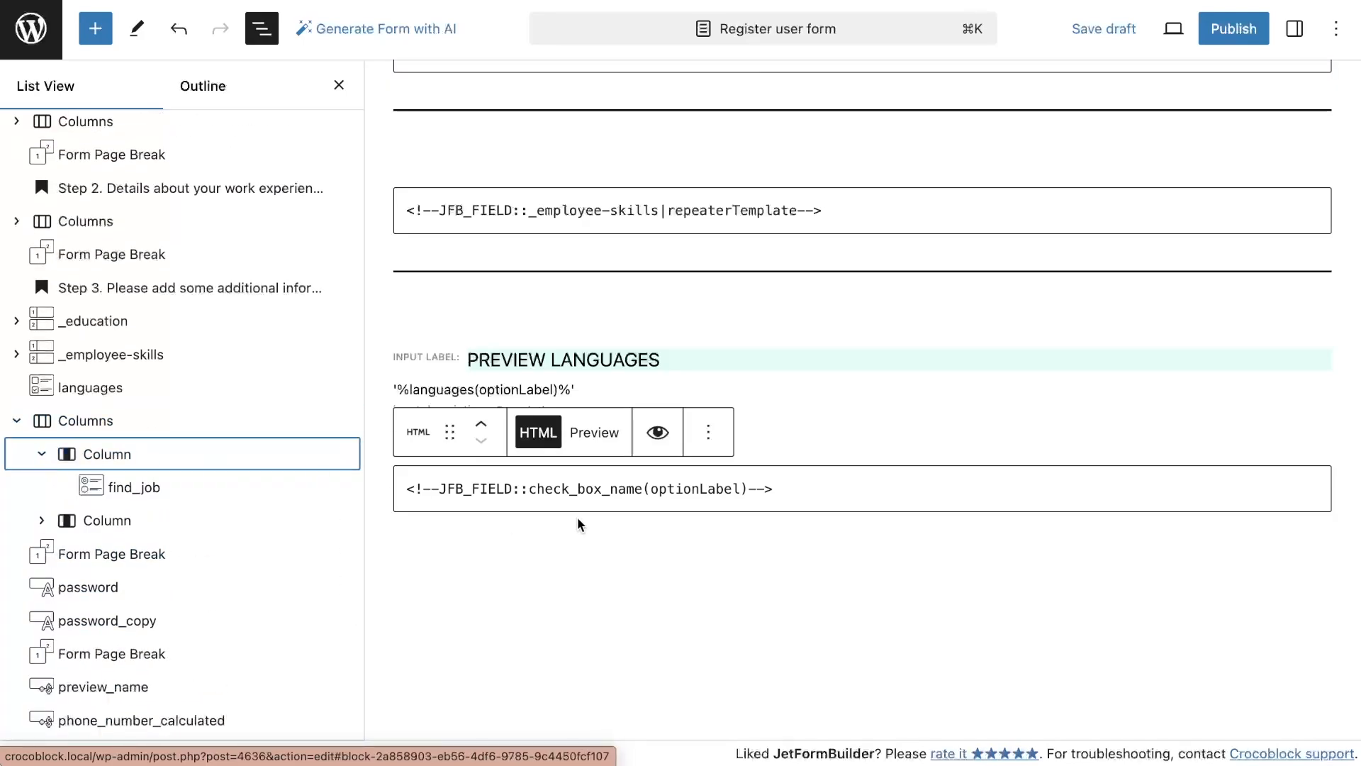
pyautogui.moveTo(644, 491); pyautogui.dragTo(536, 491)
pyautogui.write('find')
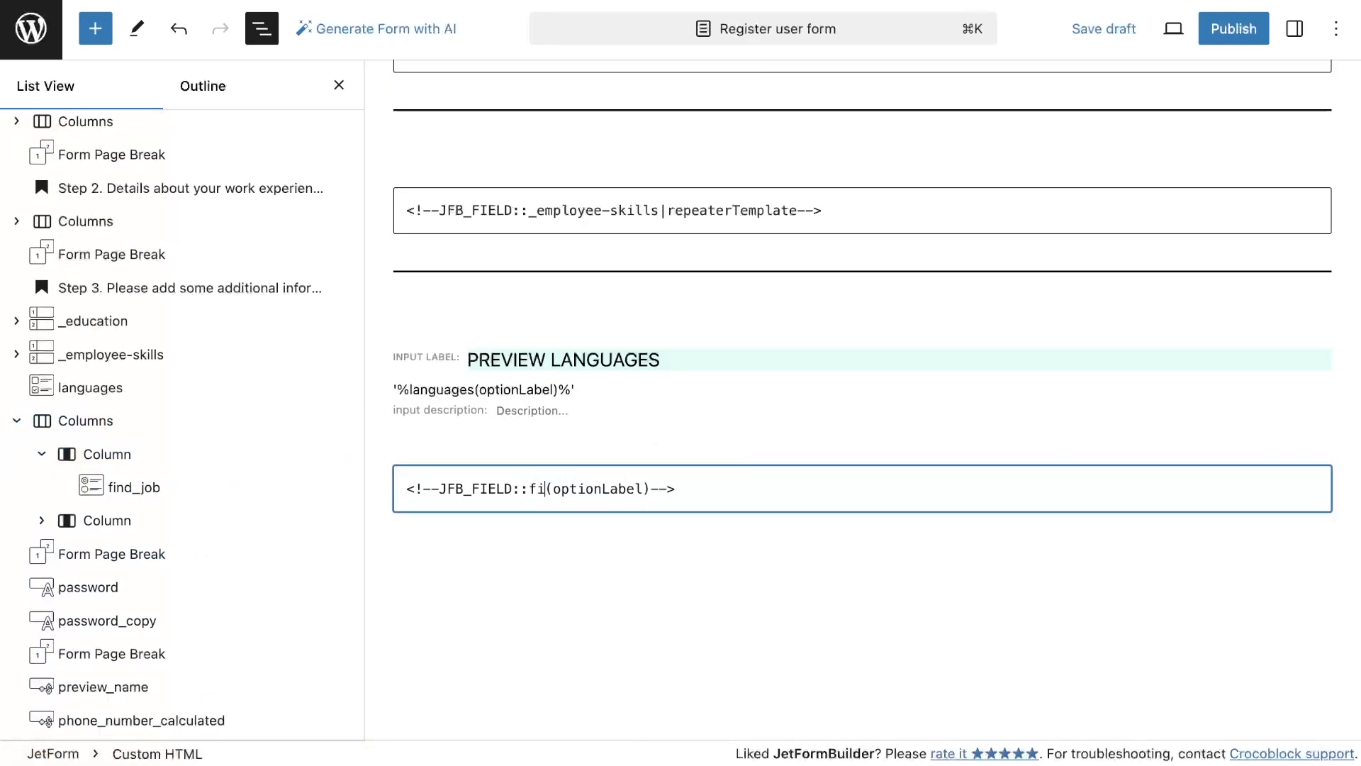
pyautogui.write('_job')
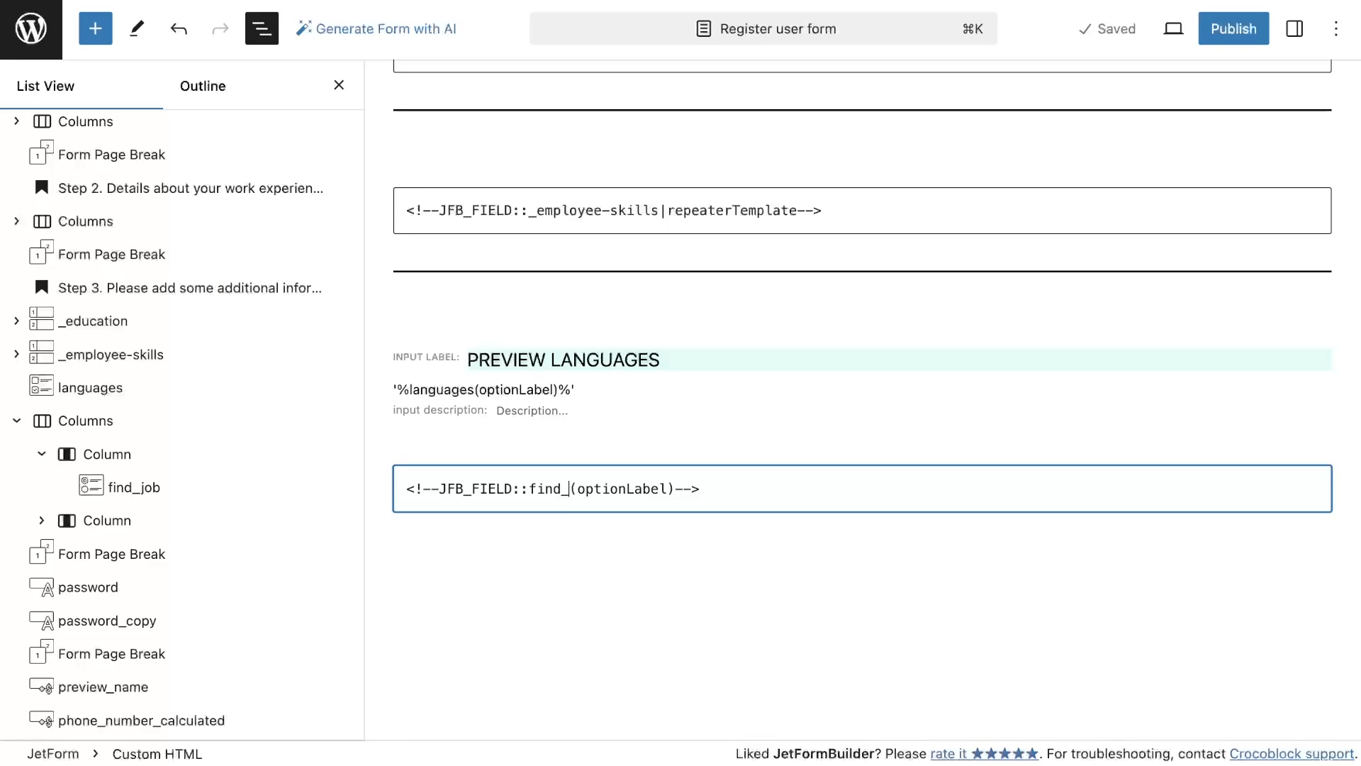
pyautogui.click(709, 440)
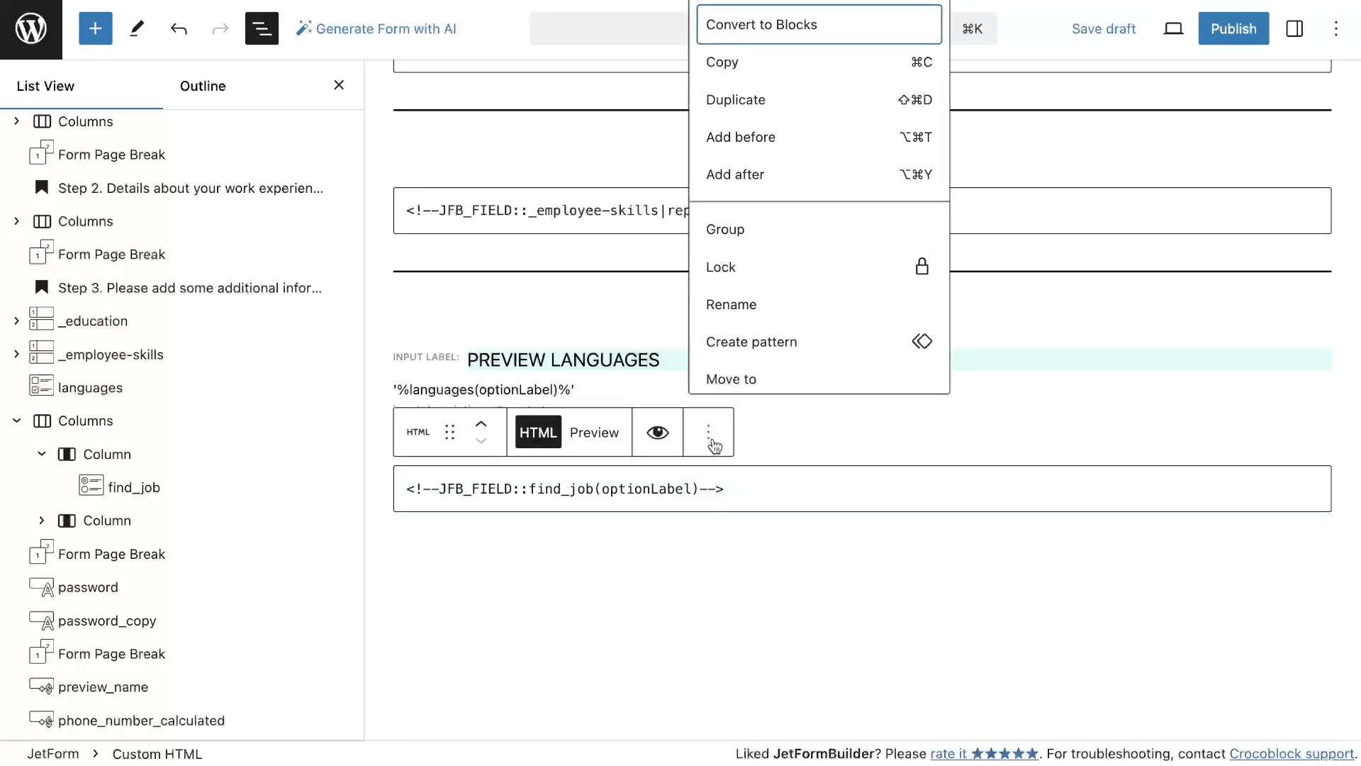
# Duplicate the find_job Custom HTML block and change the copy to 'You are open for : <!--JFB_FIELD::open_for(optionLabel)-->'
pyautogui.click(759, 101)
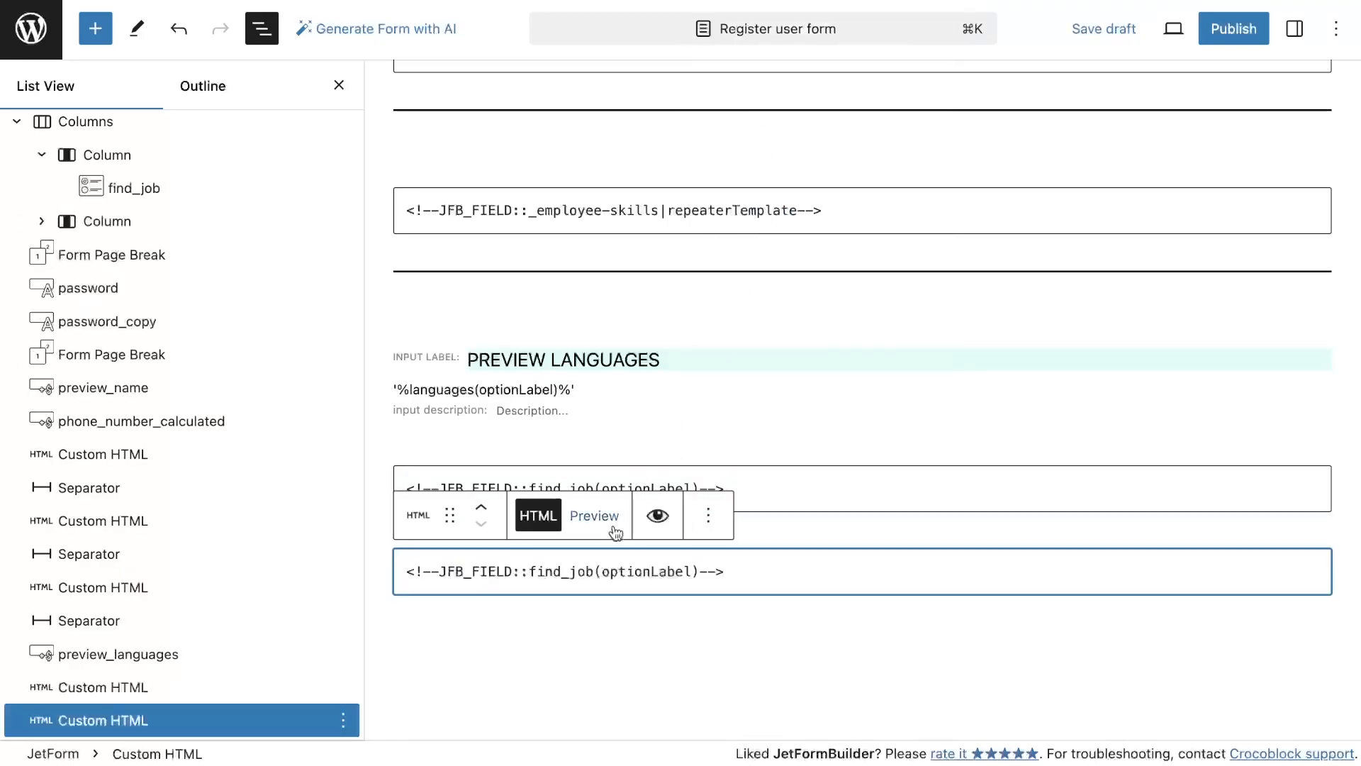
pyautogui.click(42, 222)
pyautogui.click(592, 572)
pyautogui.moveTo(592, 573); pyautogui.dragTo(529, 574)
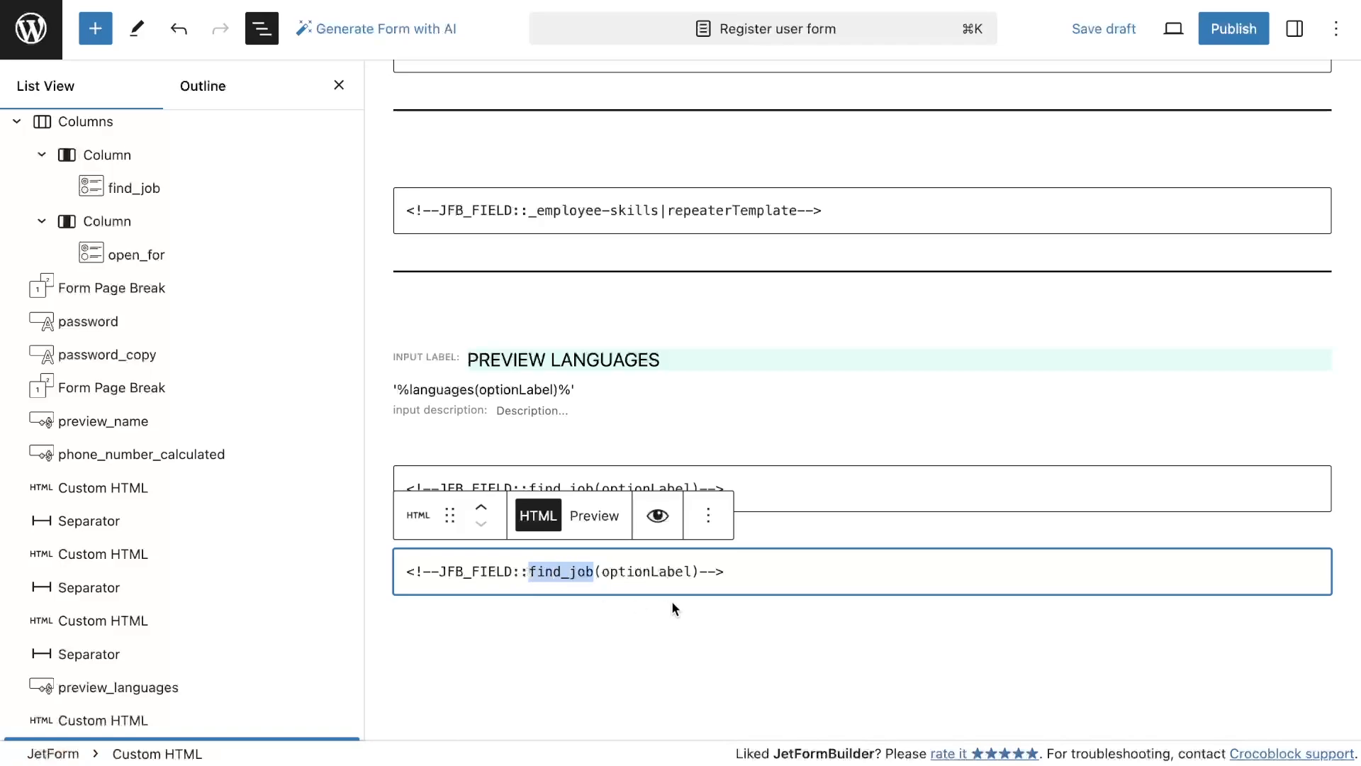
pyautogui.write('open_for')
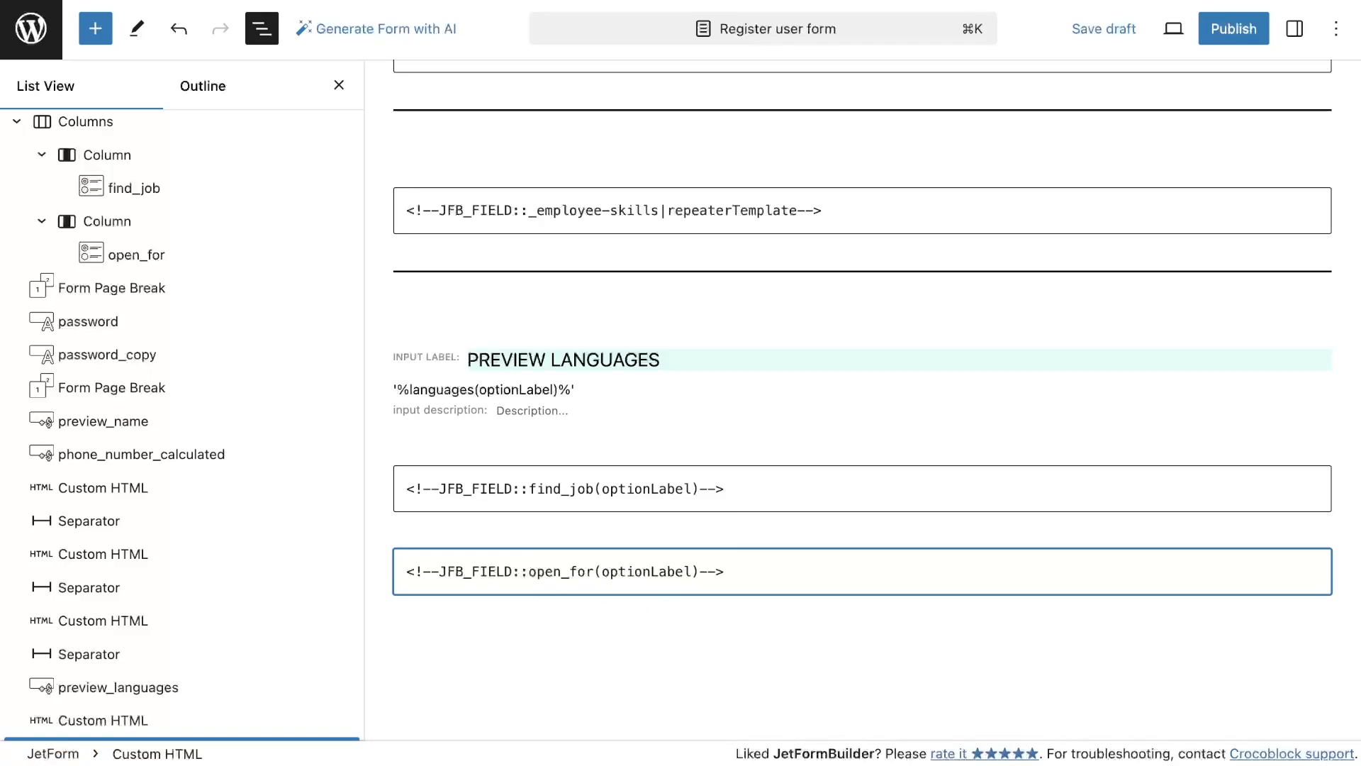
pyautogui.press('super+Left')
pyautogui.write('You are open for :')
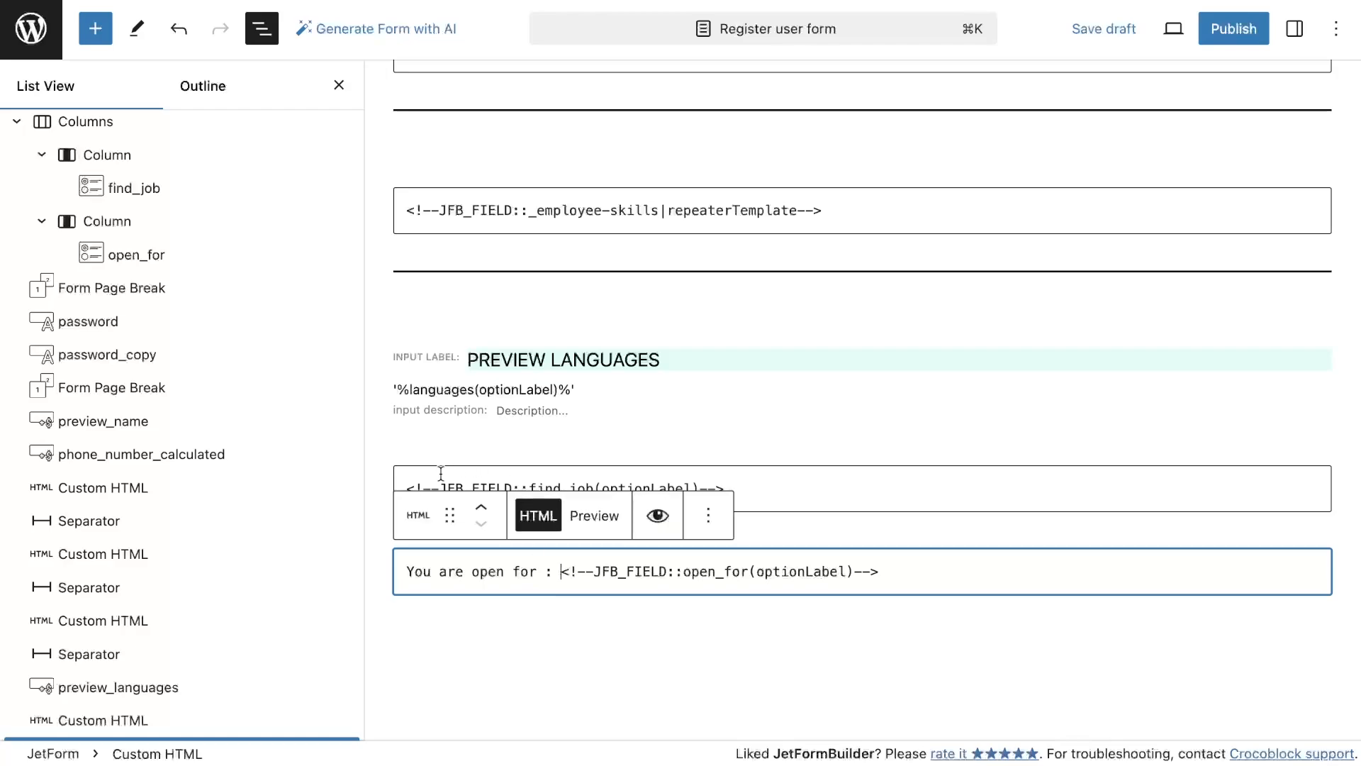
pyautogui.click(517, 486)
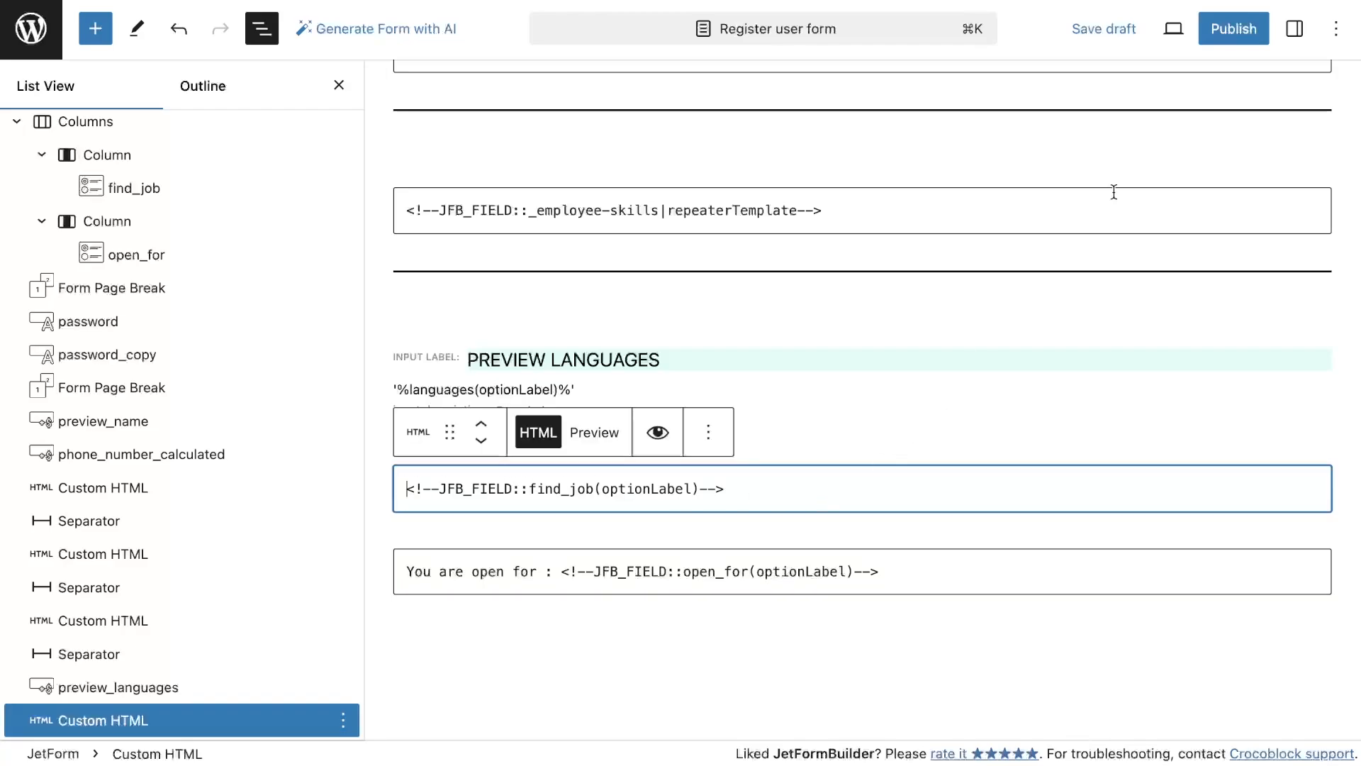
# Add a Submit action button at the end of the form
pyautogui.click(1294, 28)
pyautogui.click(1117, 86)
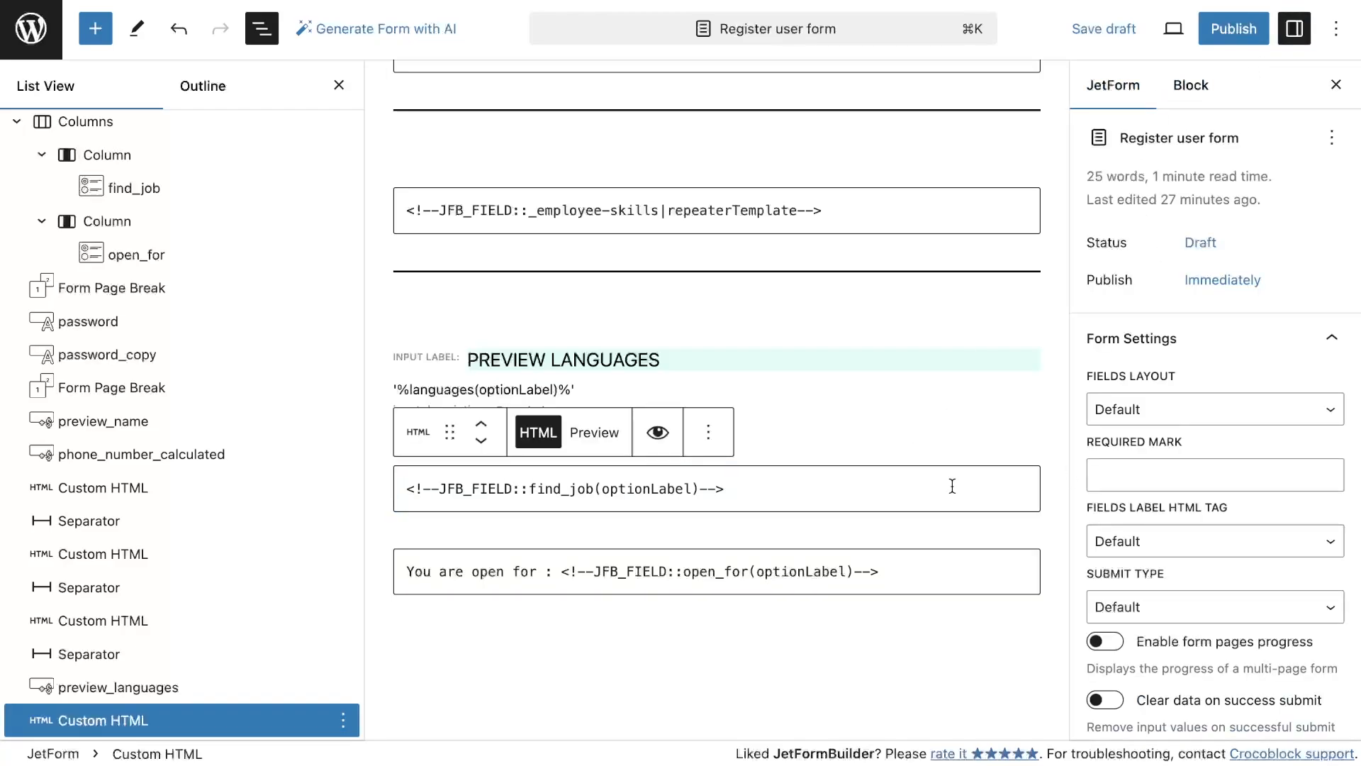
pyautogui.scroll(-1, 952, 485)
pyautogui.click(97, 29)
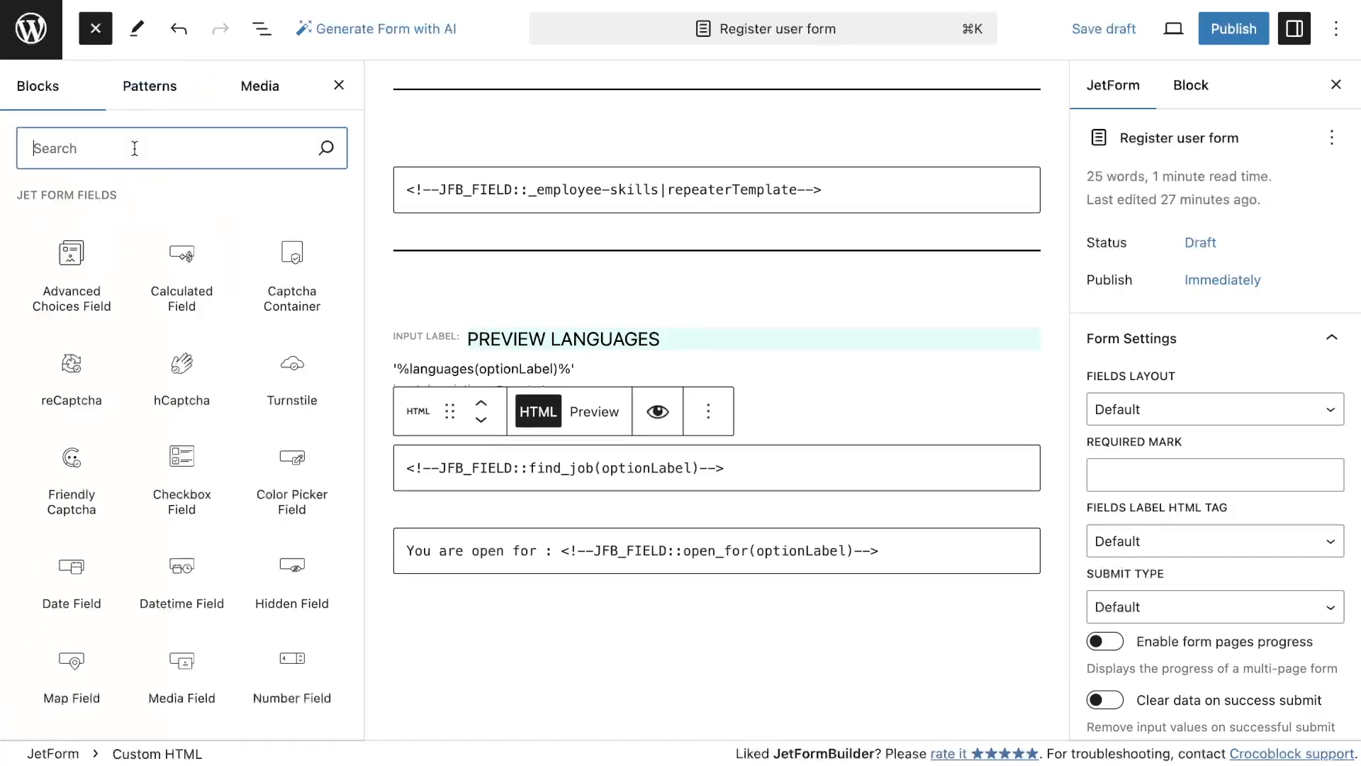
pyautogui.click(134, 148)
pyautogui.write('sub')
pyautogui.moveTo(189, 252)
pyautogui.moveTo(189, 252); pyautogui.dragTo(582, 618)
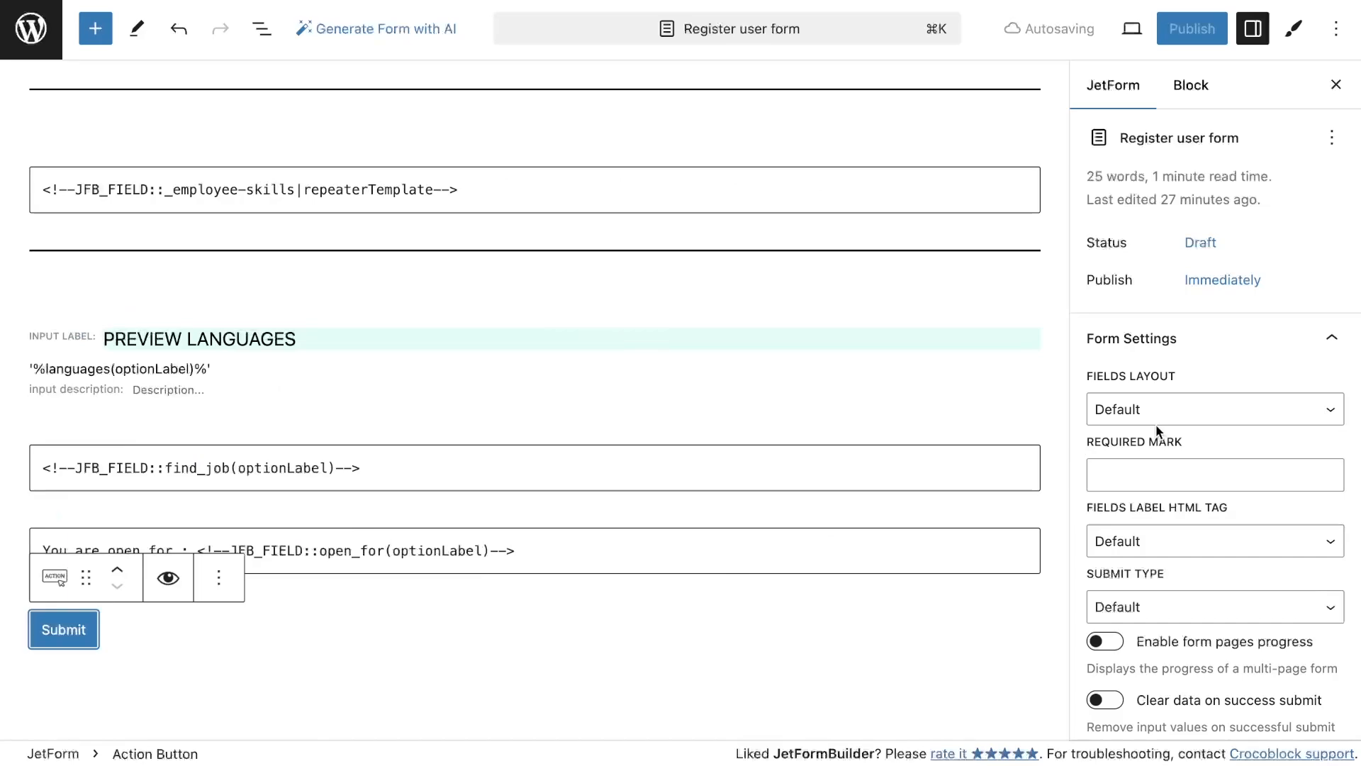
# Add a Register User post submit action and publish the form
pyautogui.scroll(-7, 1157, 431)
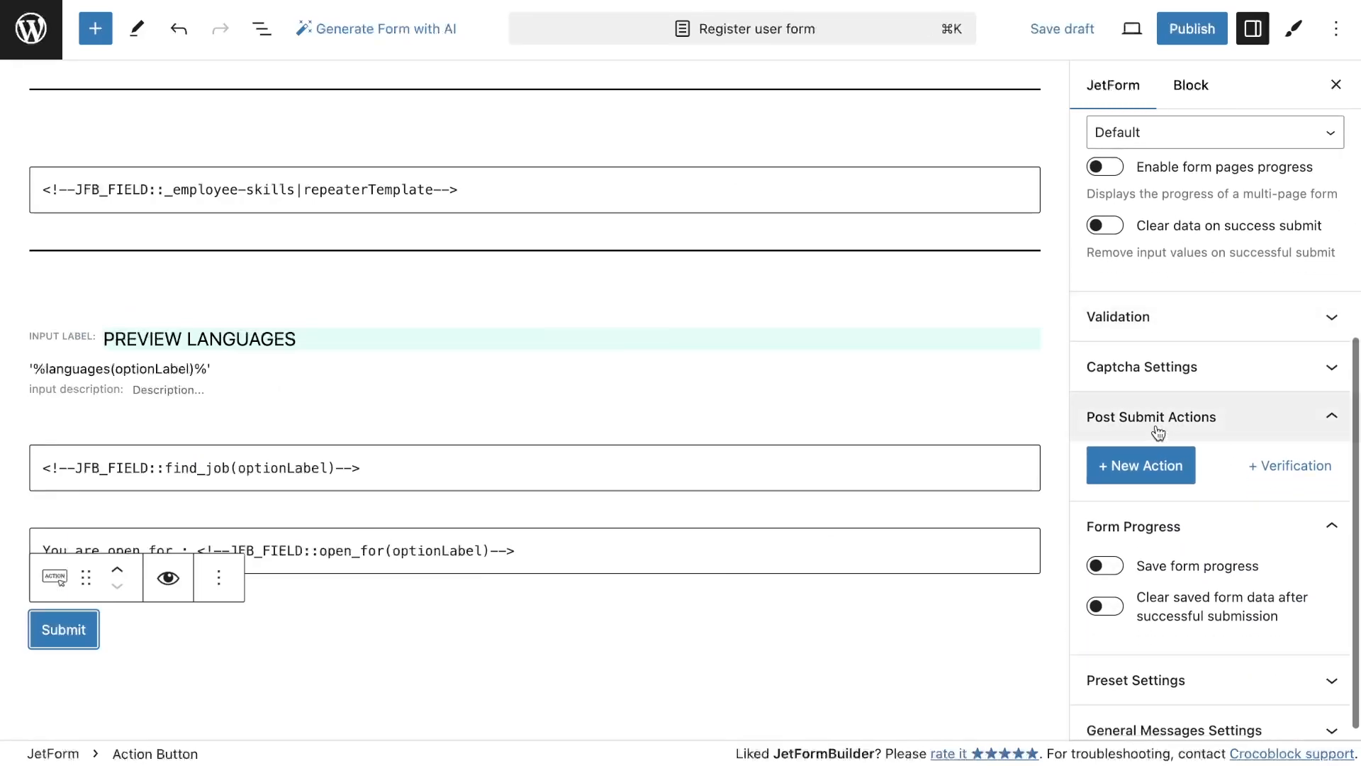
pyautogui.click(1160, 470)
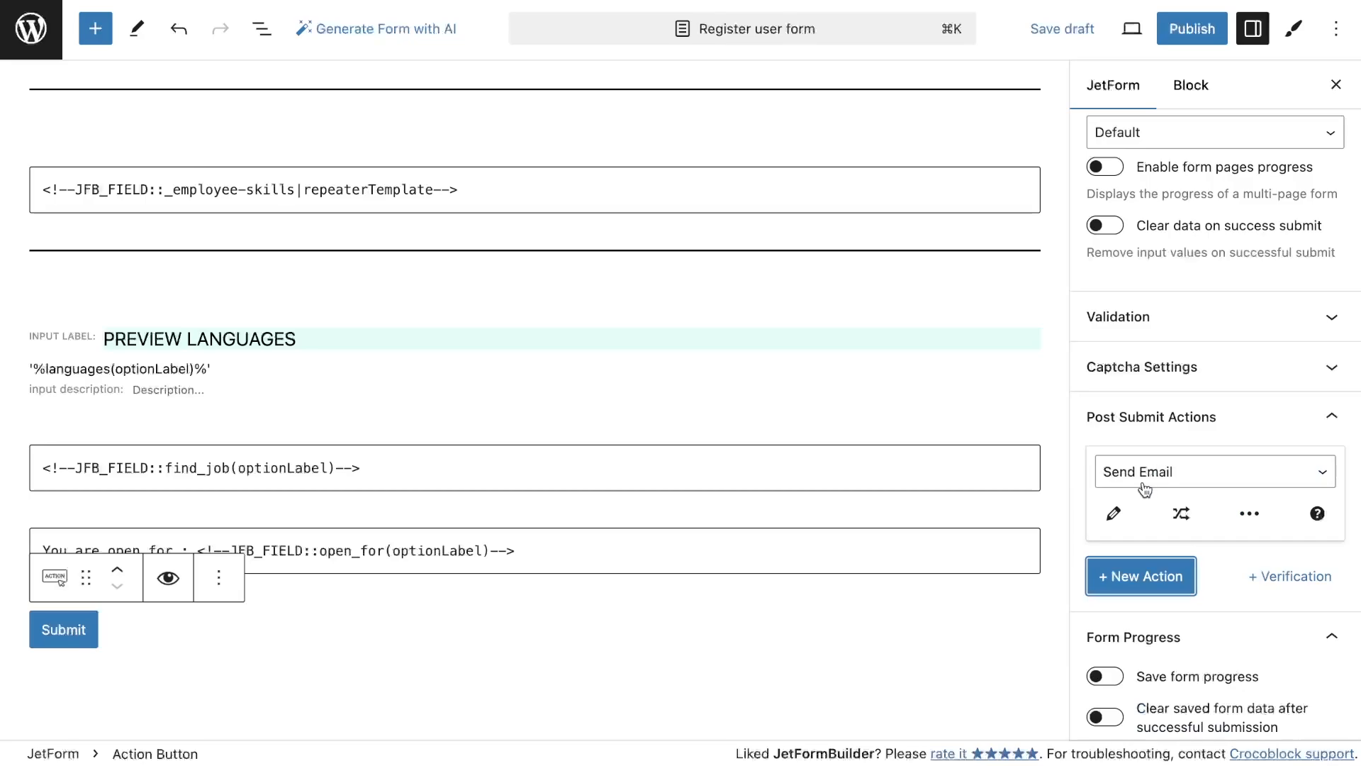
pyautogui.click(1146, 482)
pyautogui.click(1152, 517)
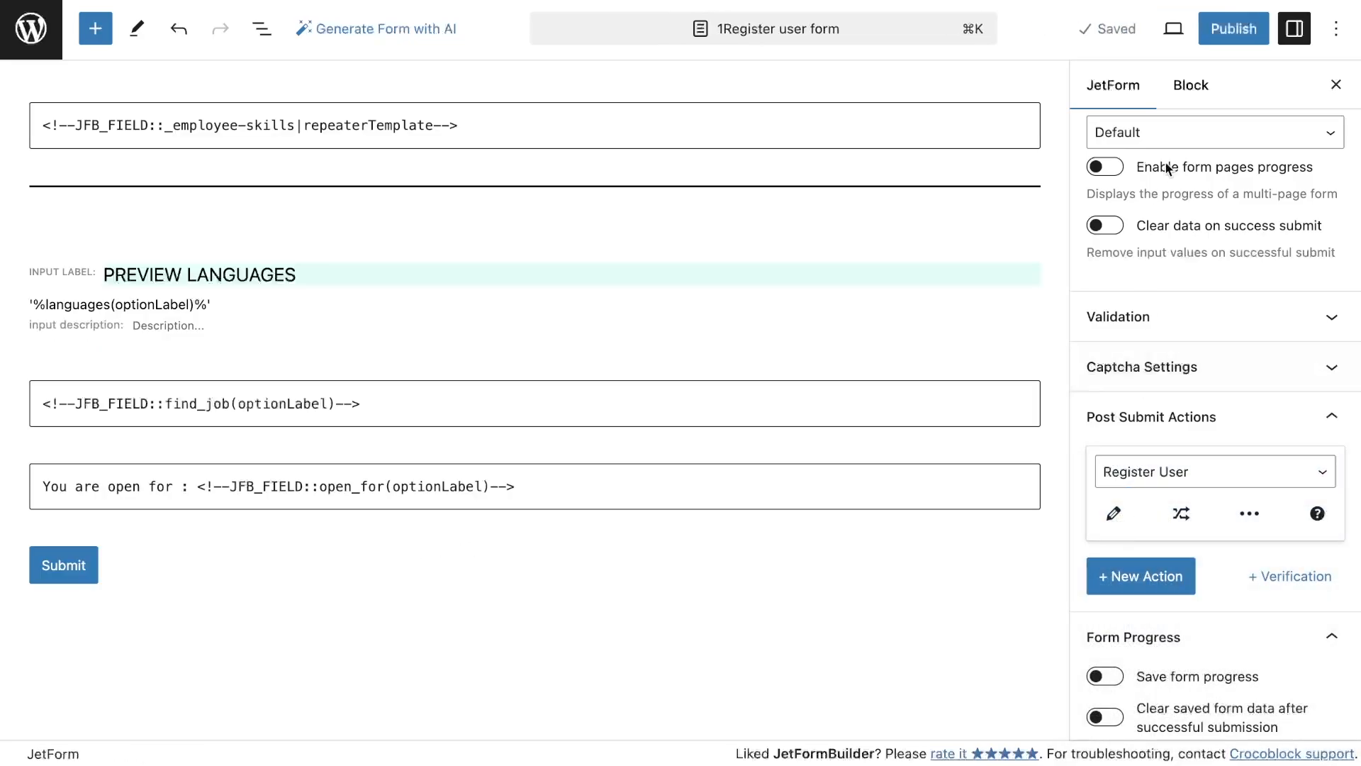
pyautogui.click(1214, 37)
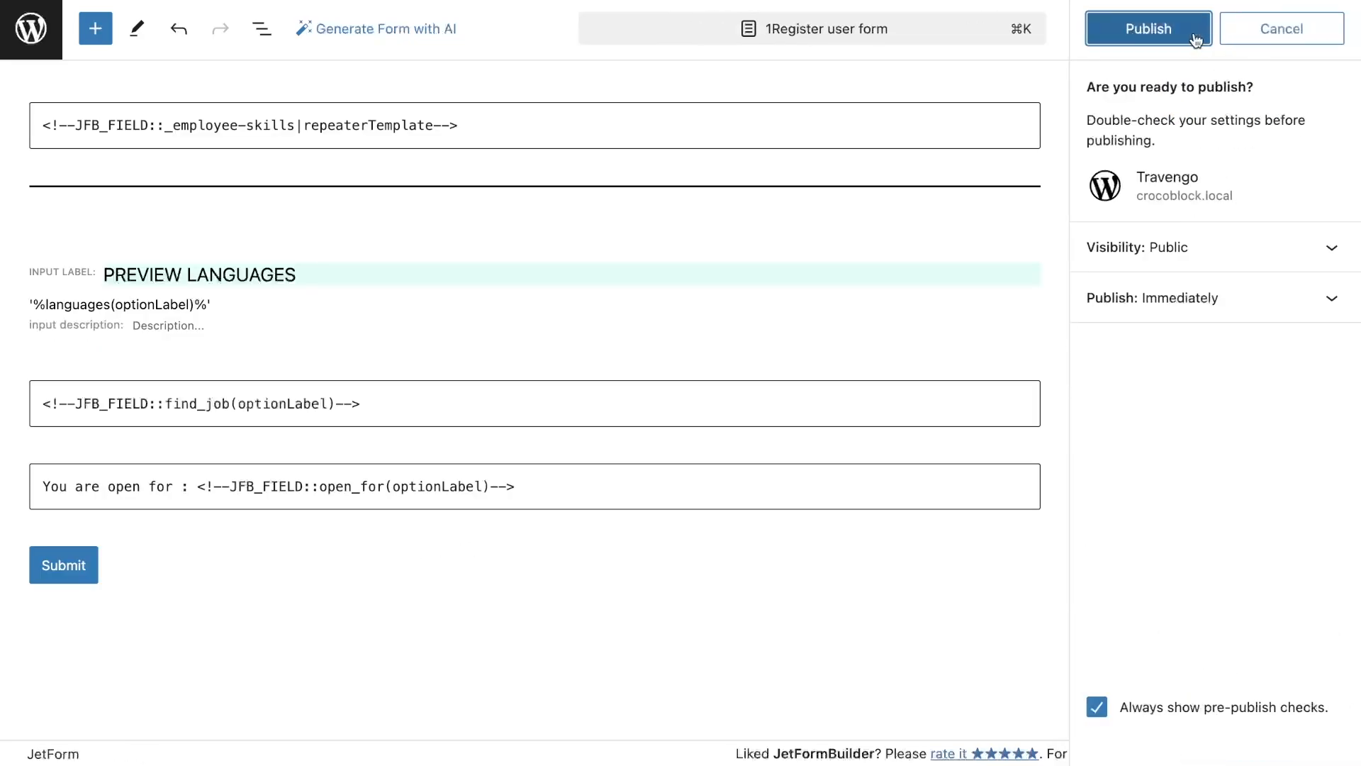
pyautogui.click(1195, 40)
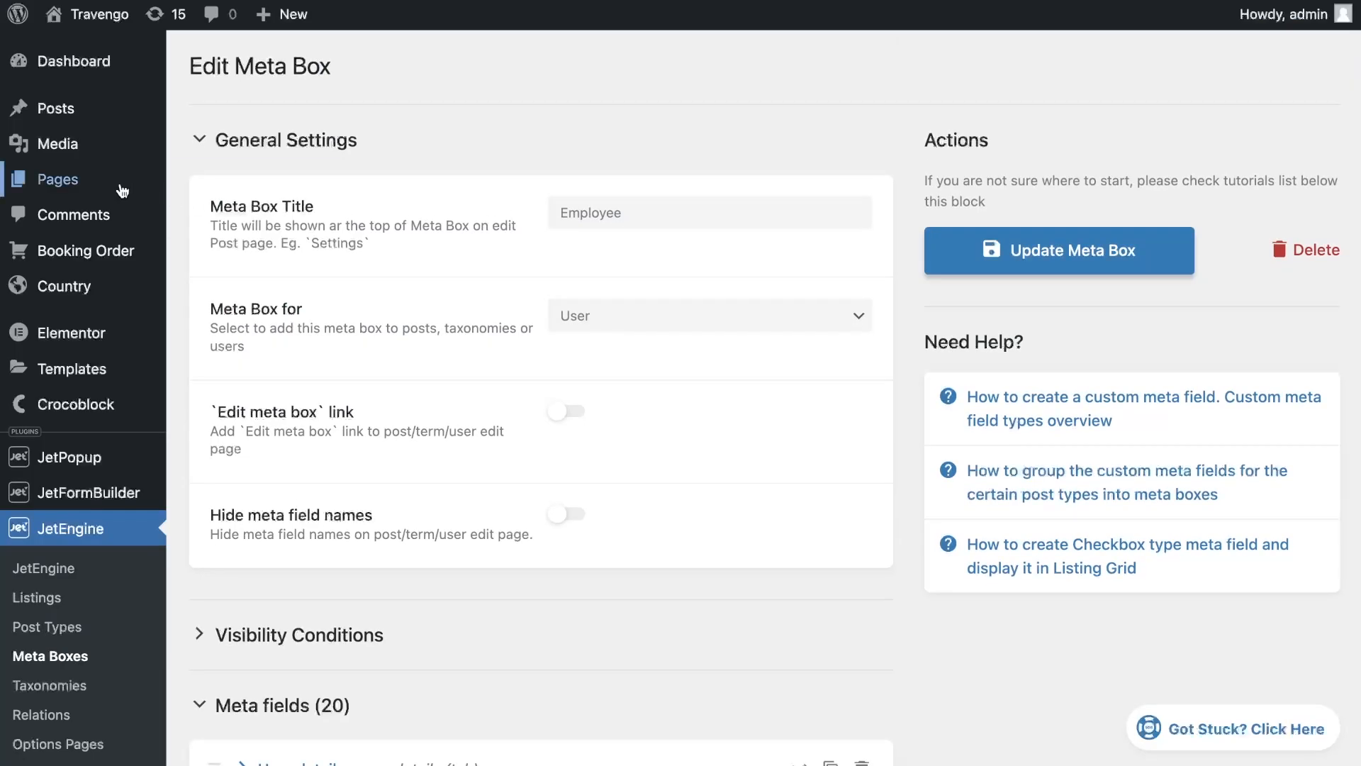
# Create a new page titled 'Register user' and publish it
pyautogui.click(234, 213)
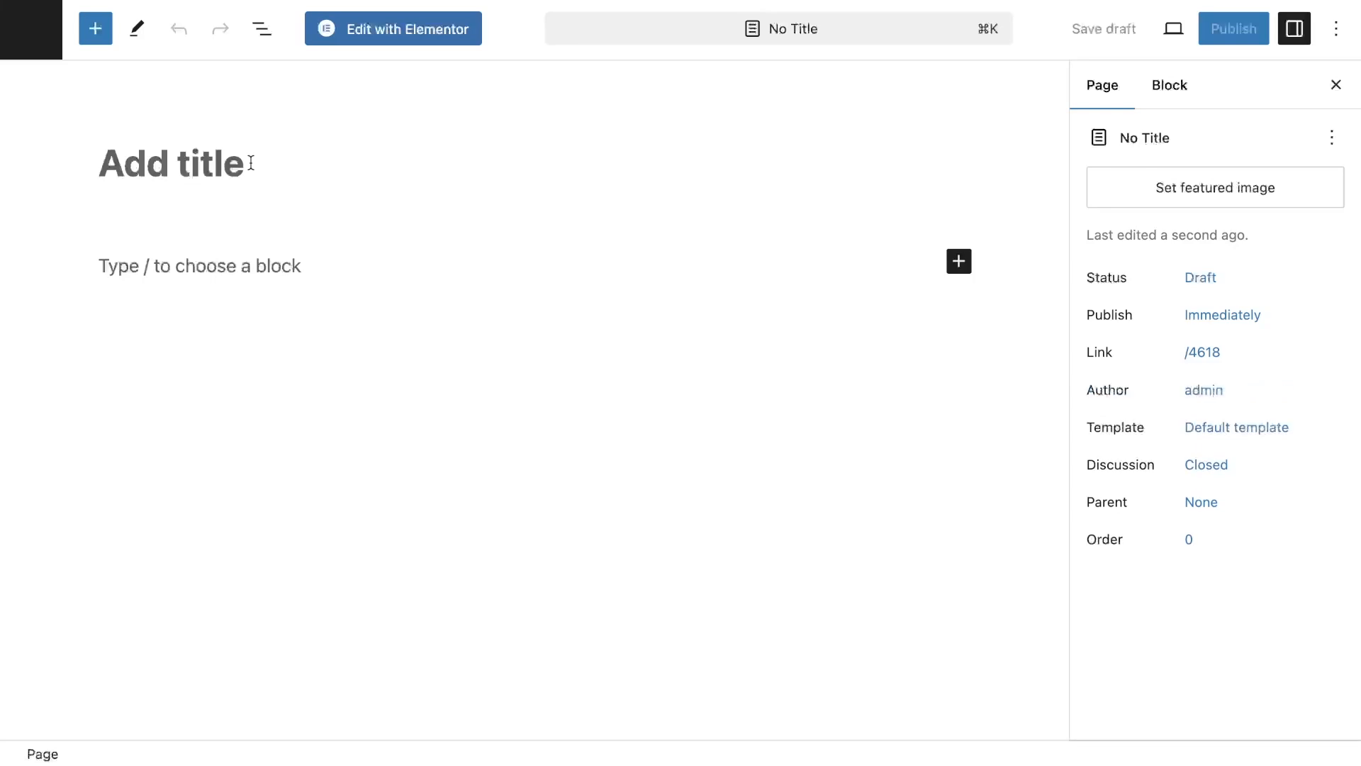
pyautogui.write('Register user')
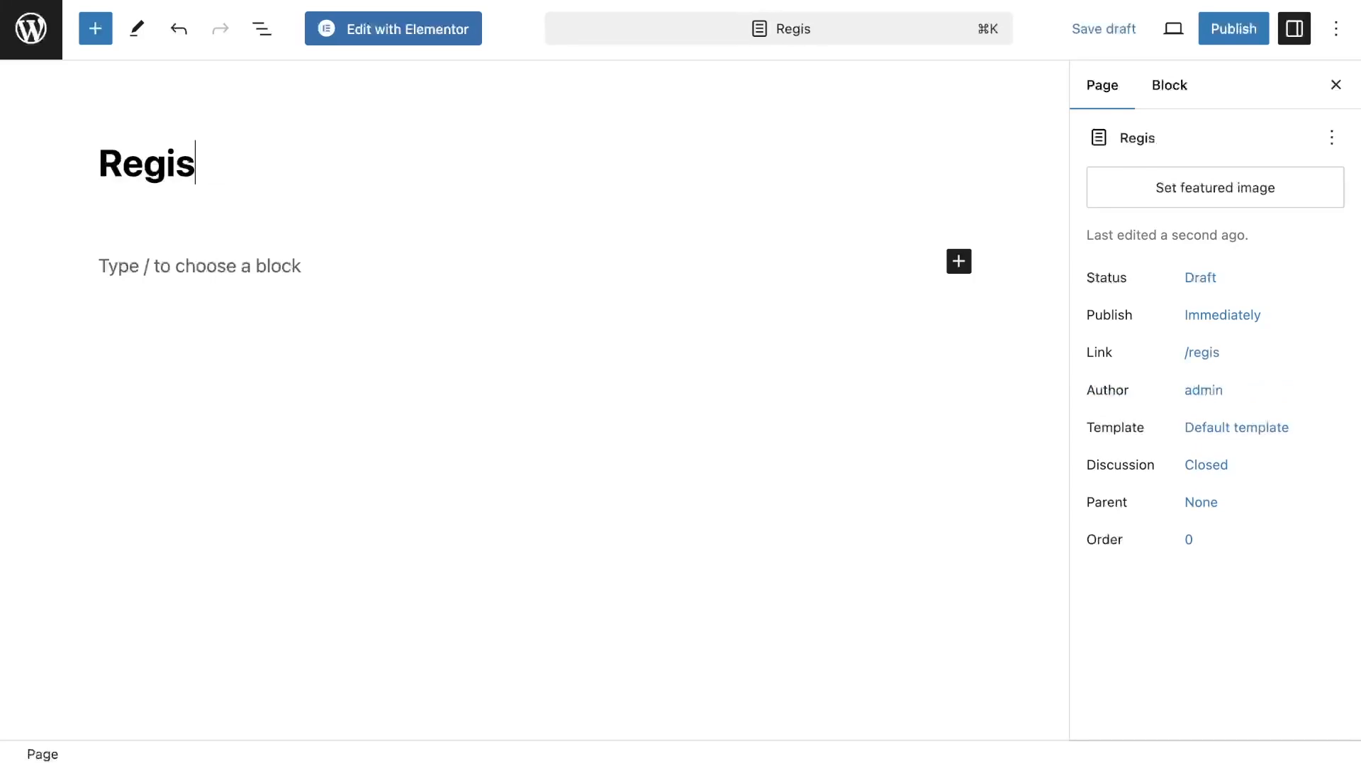
pyautogui.click(1231, 44)
pyautogui.click(1206, 36)
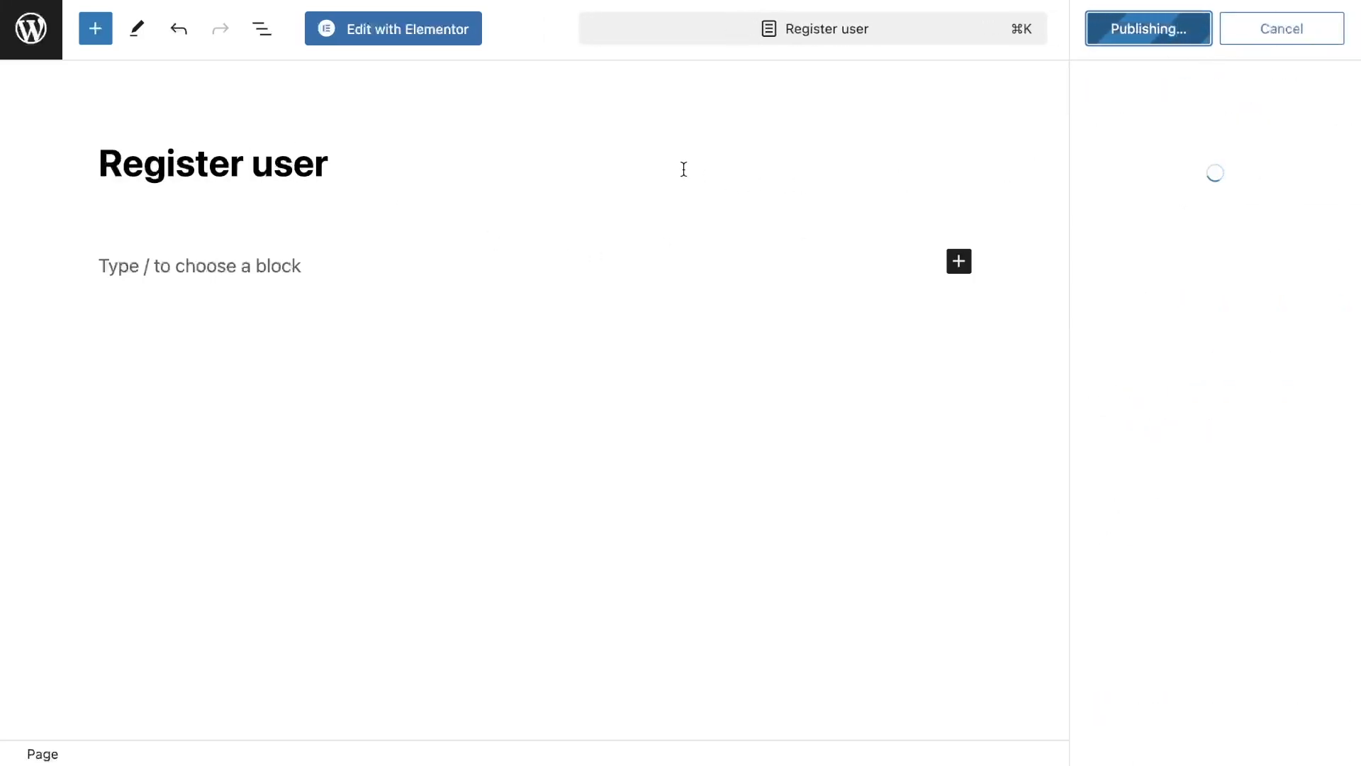
# Edit the page with Elementor, add a JetForm widget and choose 'Register user form'
pyautogui.click(431, 44)
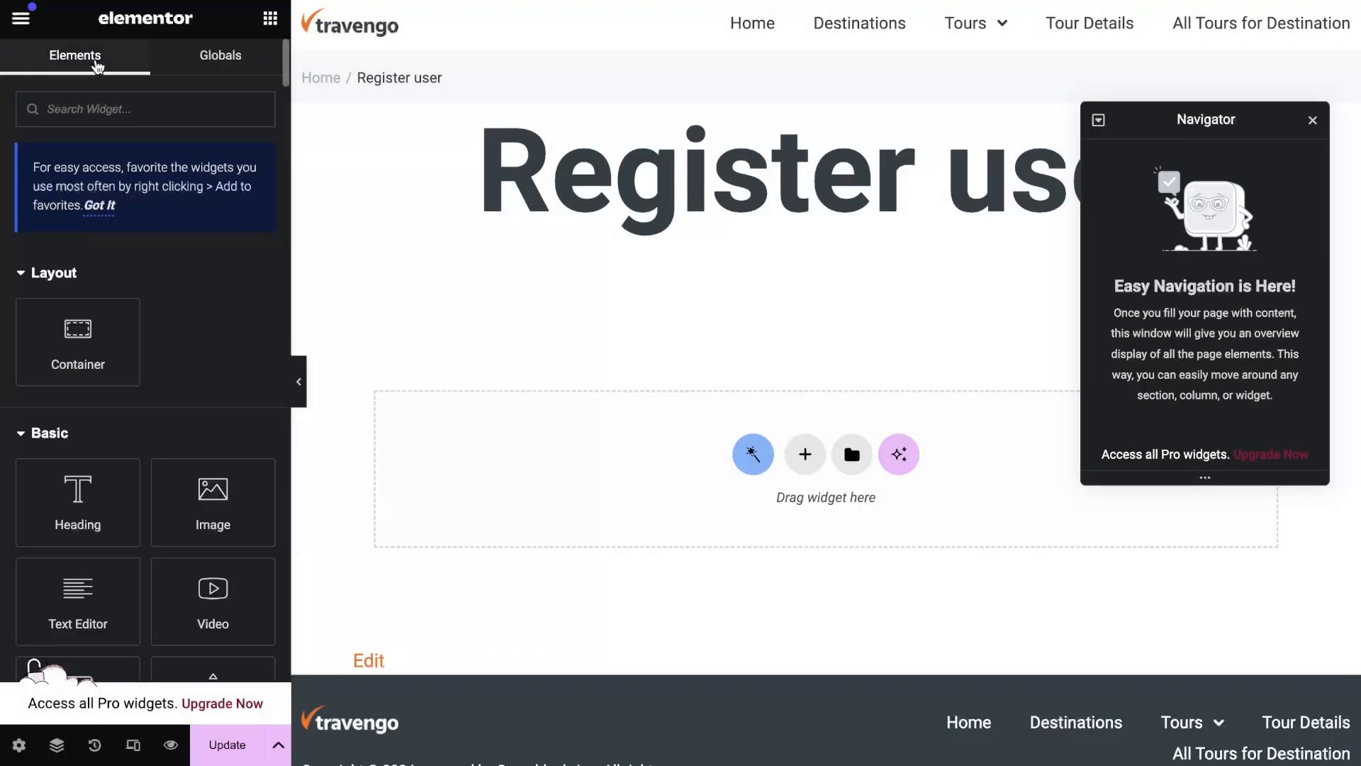
pyautogui.write('form')
pyautogui.moveTo(78, 295); pyautogui.dragTo(478, 462)
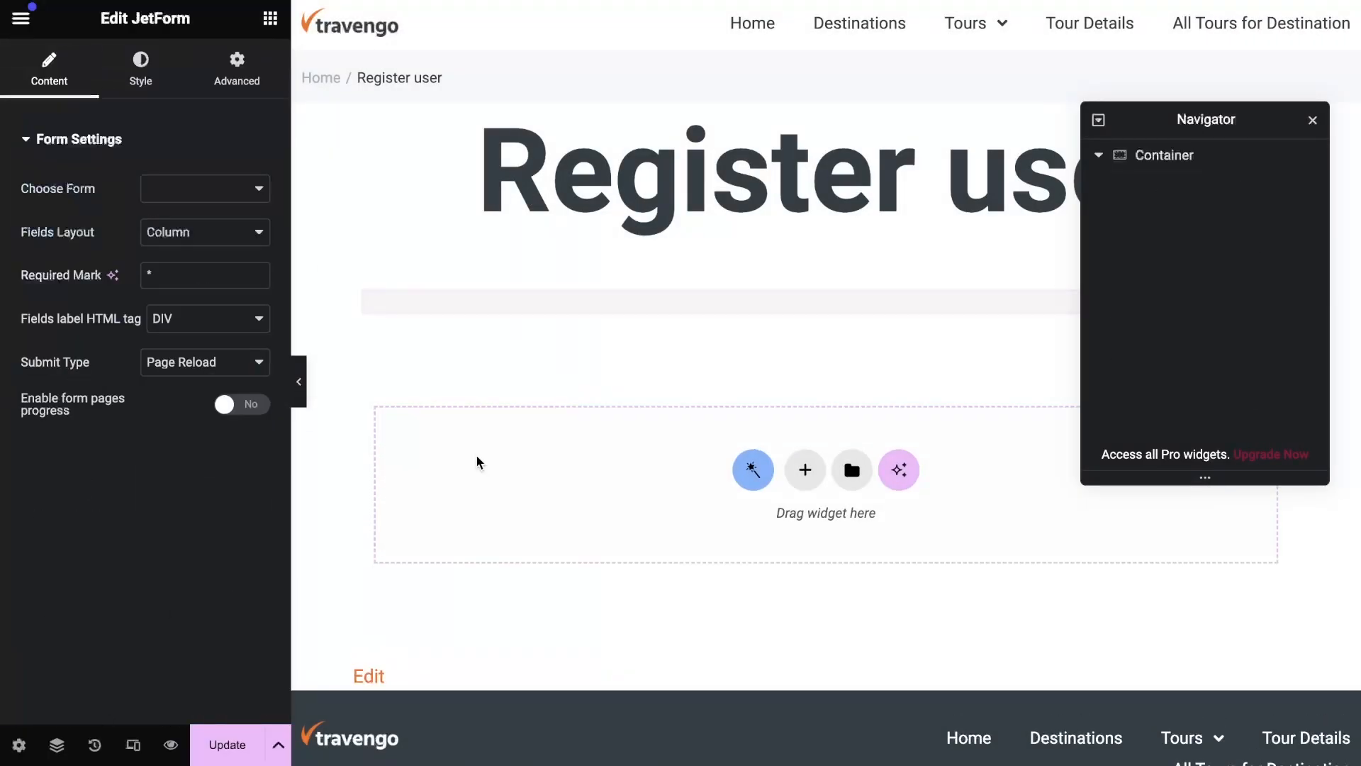
pyautogui.click(227, 189)
pyautogui.click(227, 310)
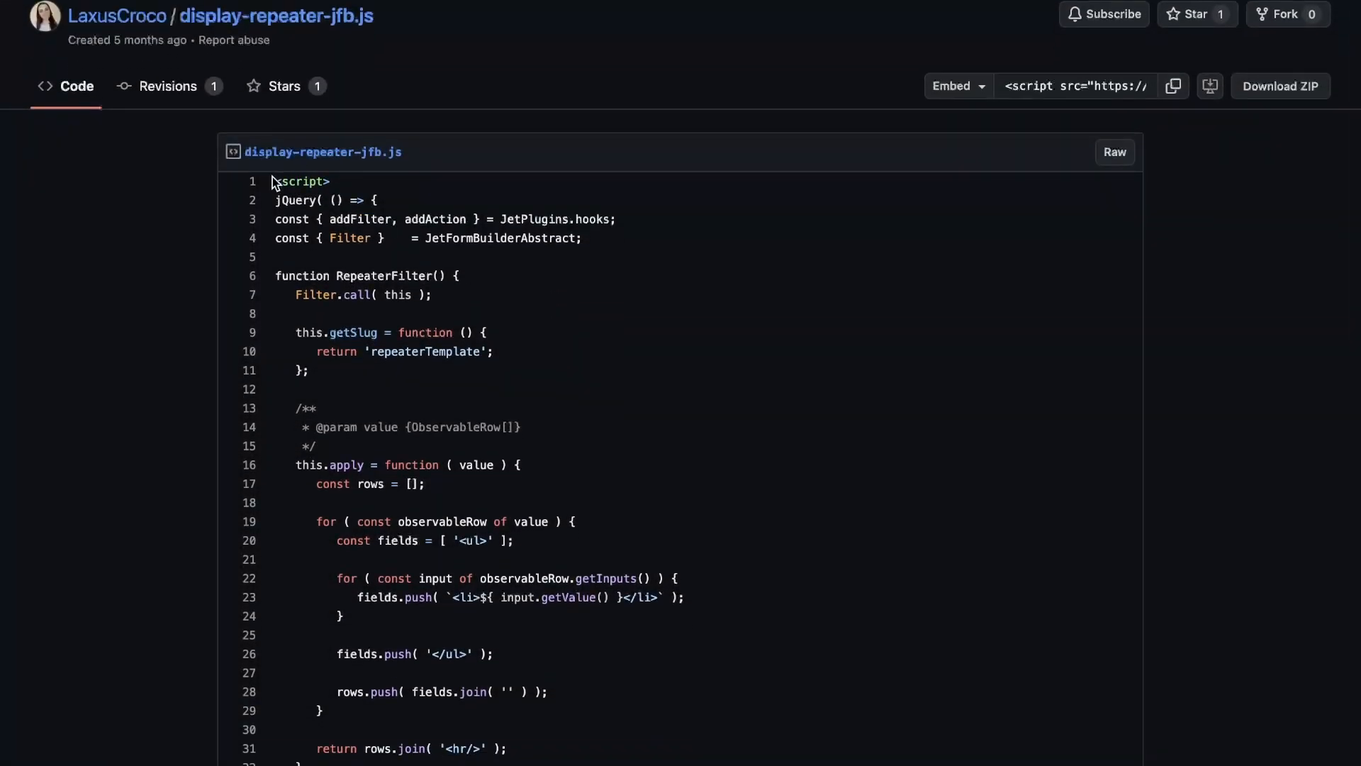
# Copy the display-repeater-jfb.js gist script and paste it into a new HTML widget on the page
pyautogui.moveTo(273, 183); pyautogui.dragTo(371, 601)
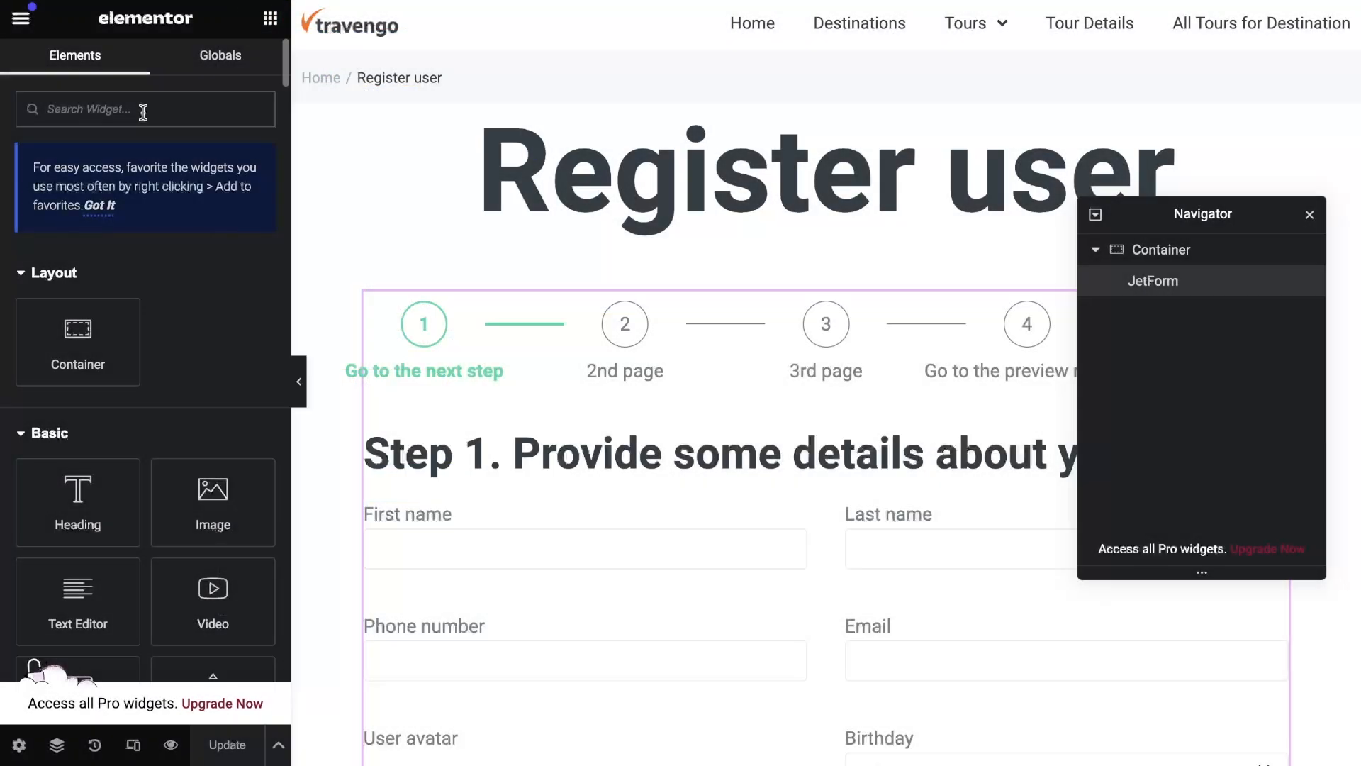
pyautogui.write('html')
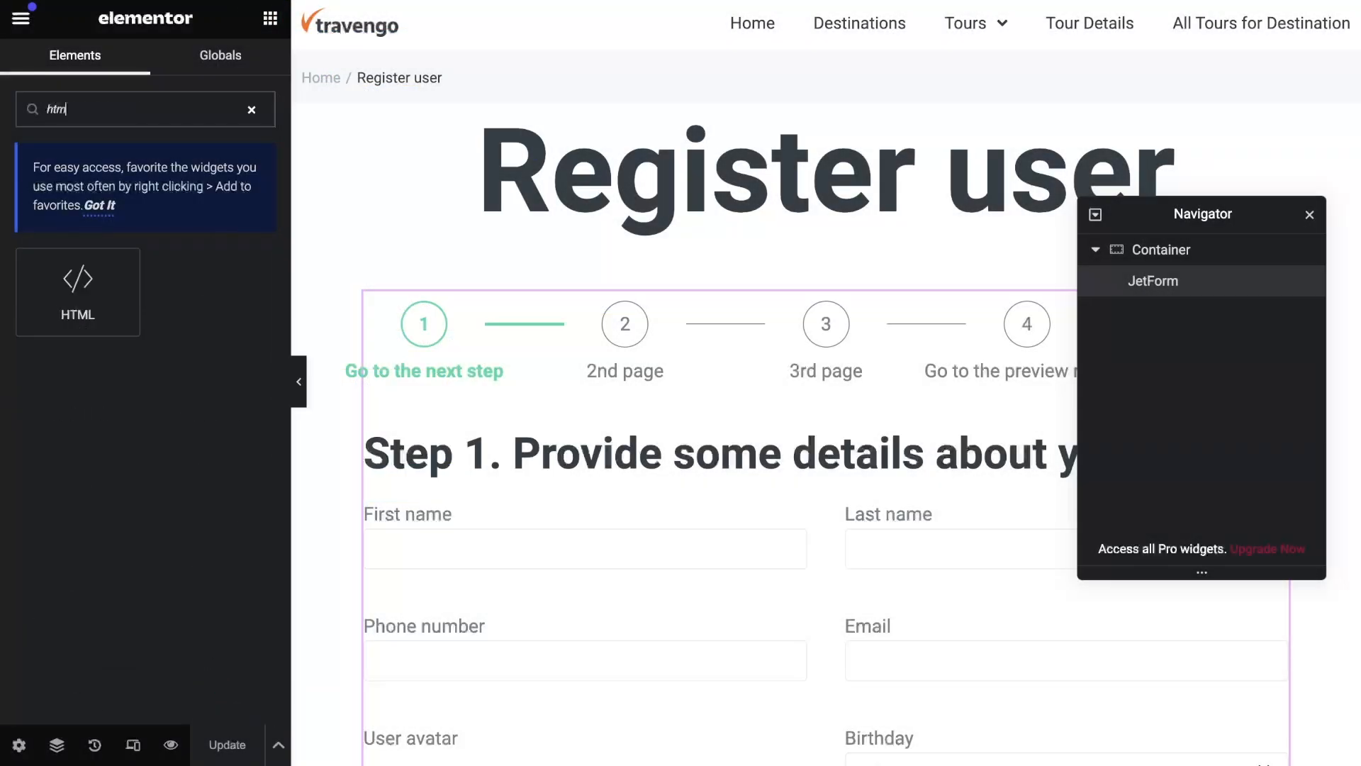
pyautogui.moveTo(107, 326); pyautogui.dragTo(560, 336)
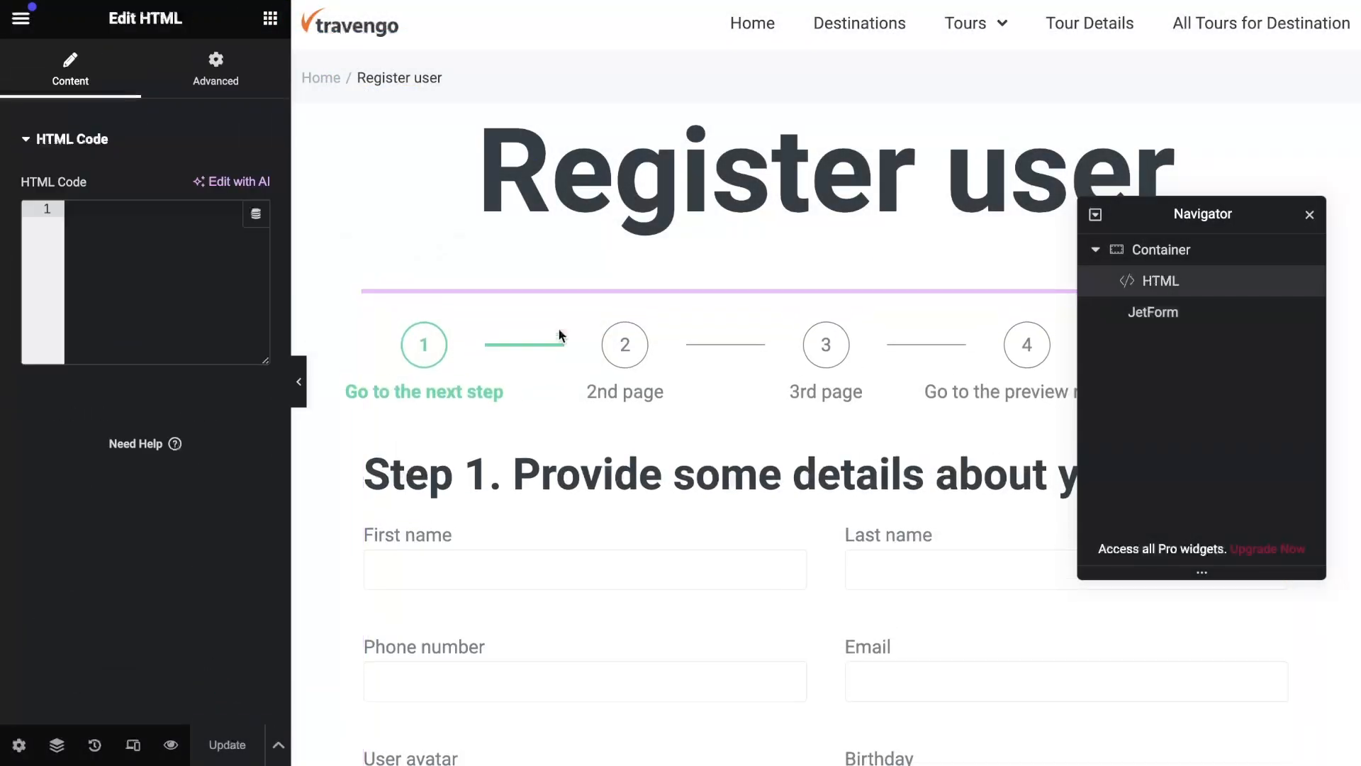
pyautogui.click(93, 212)
pyautogui.hotkey('ctrl', 'v')
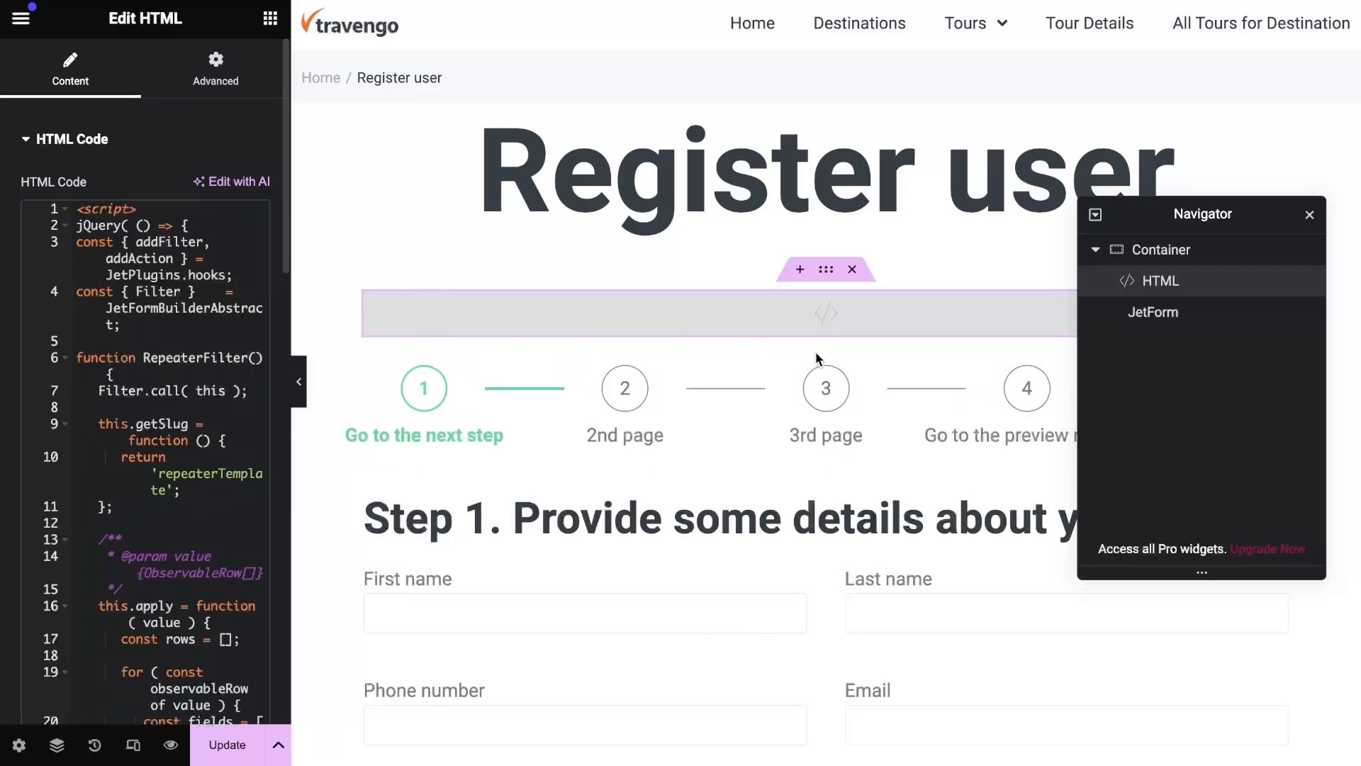
# Move the JetForm widget above the HTML widget and update the page
pyautogui.moveTo(1158, 323); pyautogui.dragTo(1150, 281)
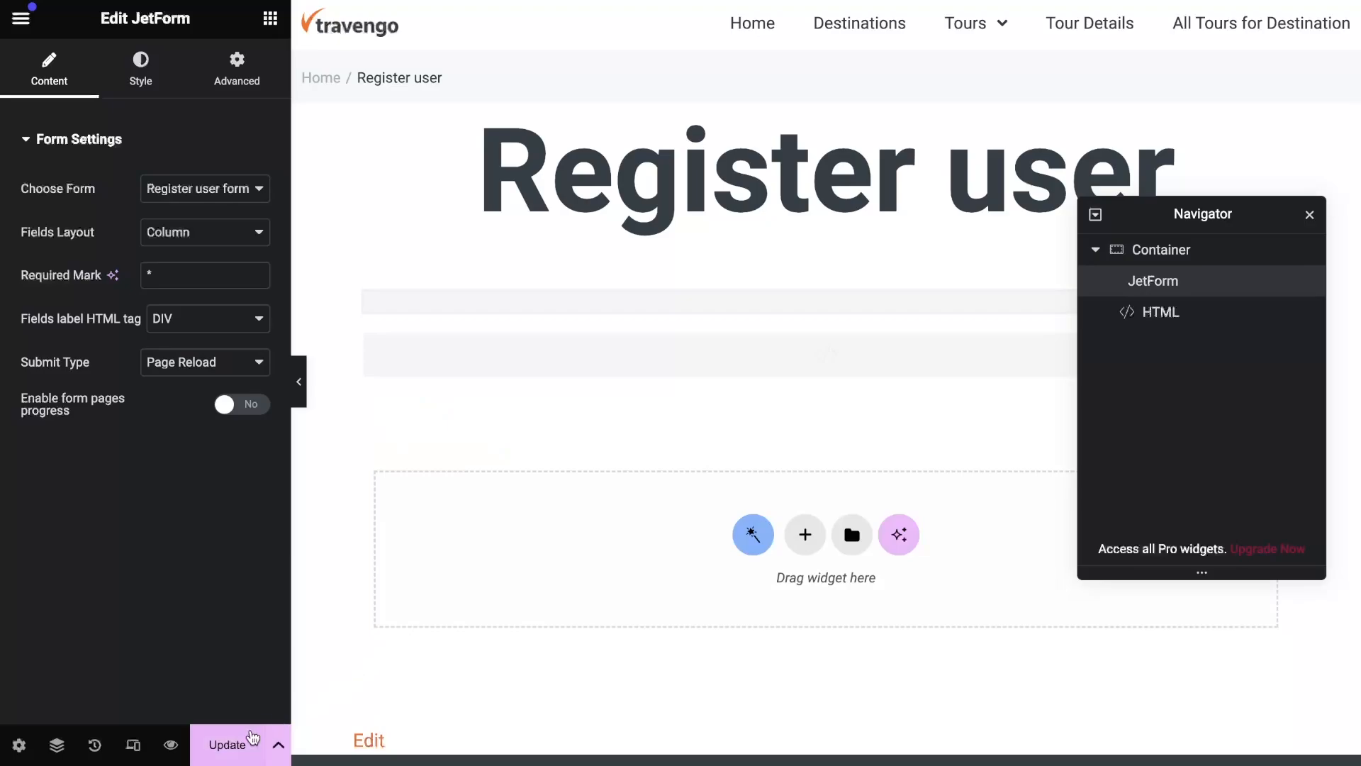
pyautogui.click(239, 743)
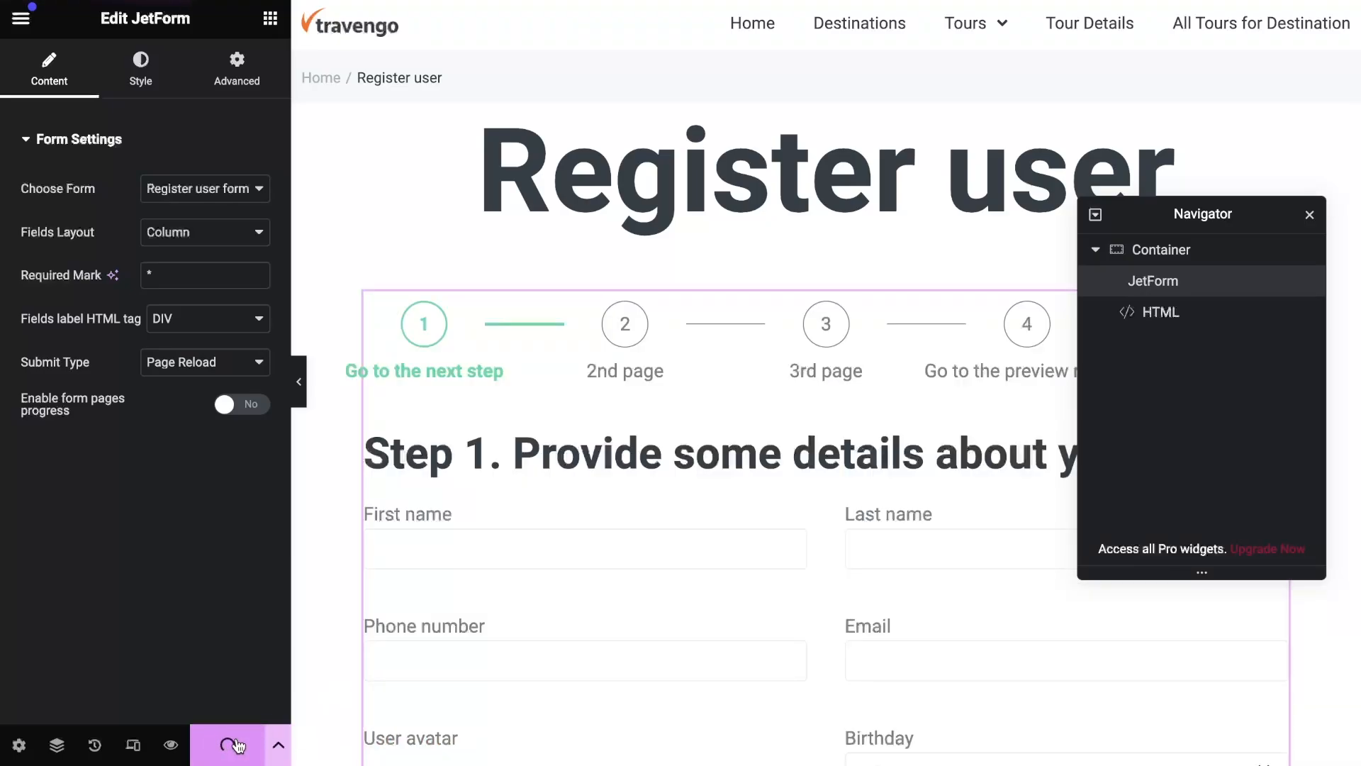
# View the live page and enter the first name, last name, phone number and e-mail in the form
pyautogui.click(21, 20)
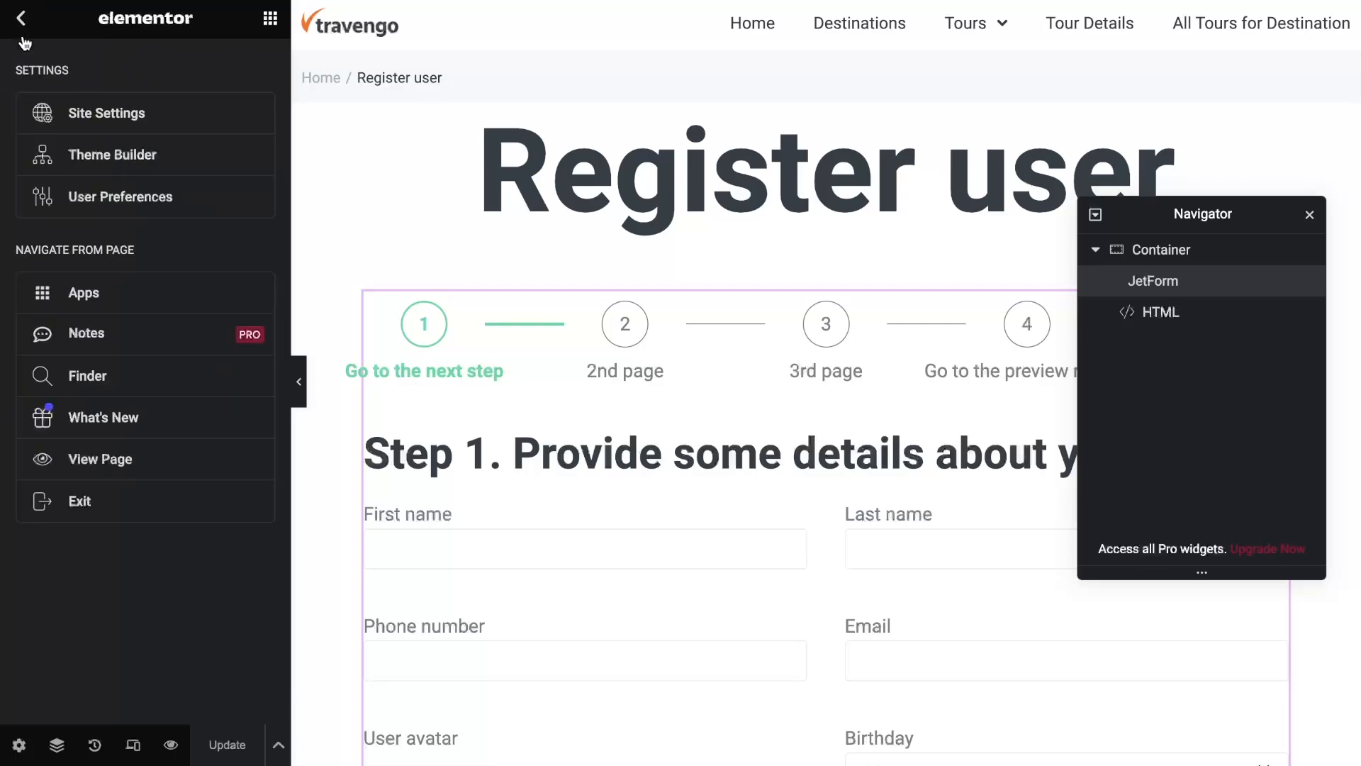
pyautogui.click(125, 482)
pyautogui.scroll(-5, 346, 170)
pyautogui.click(325, 226)
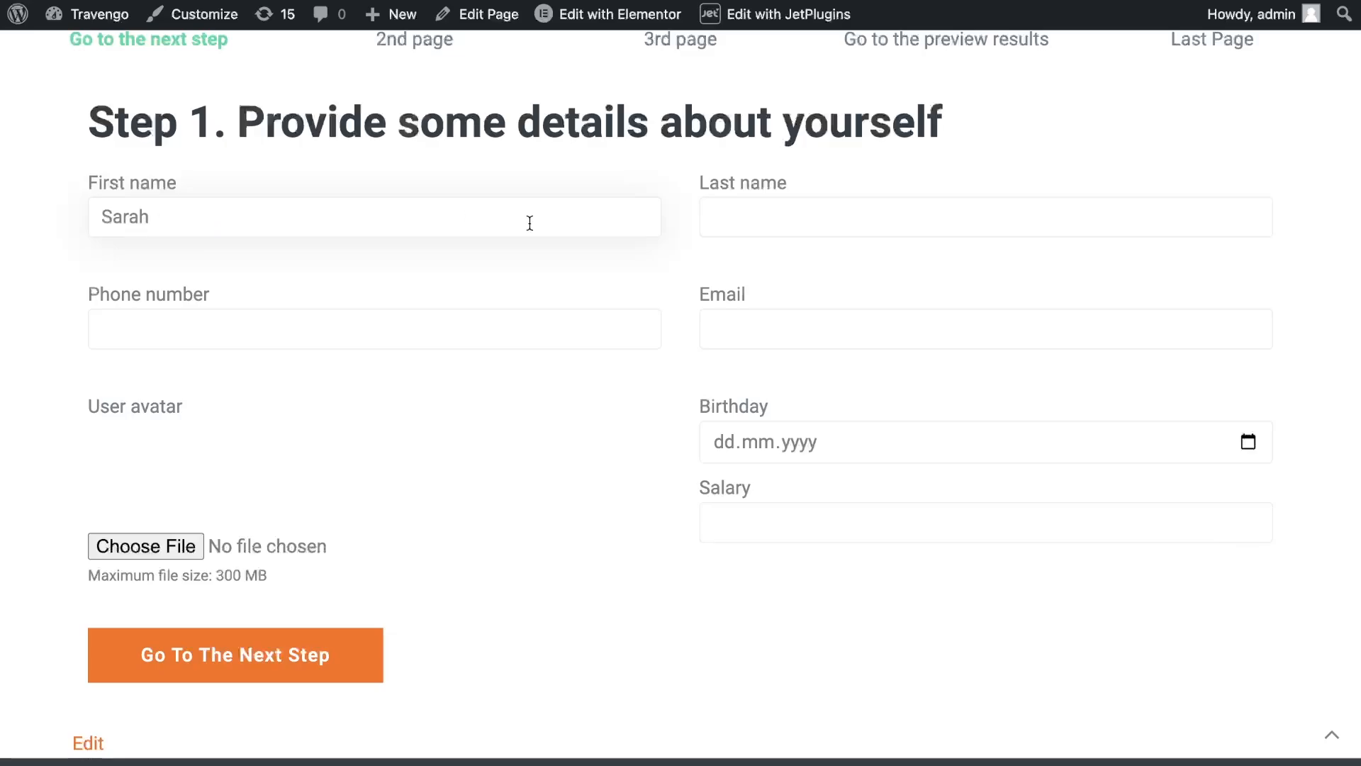
pyautogui.click(735, 217)
pyautogui.write('Williams')
pyautogui.click(215, 328)
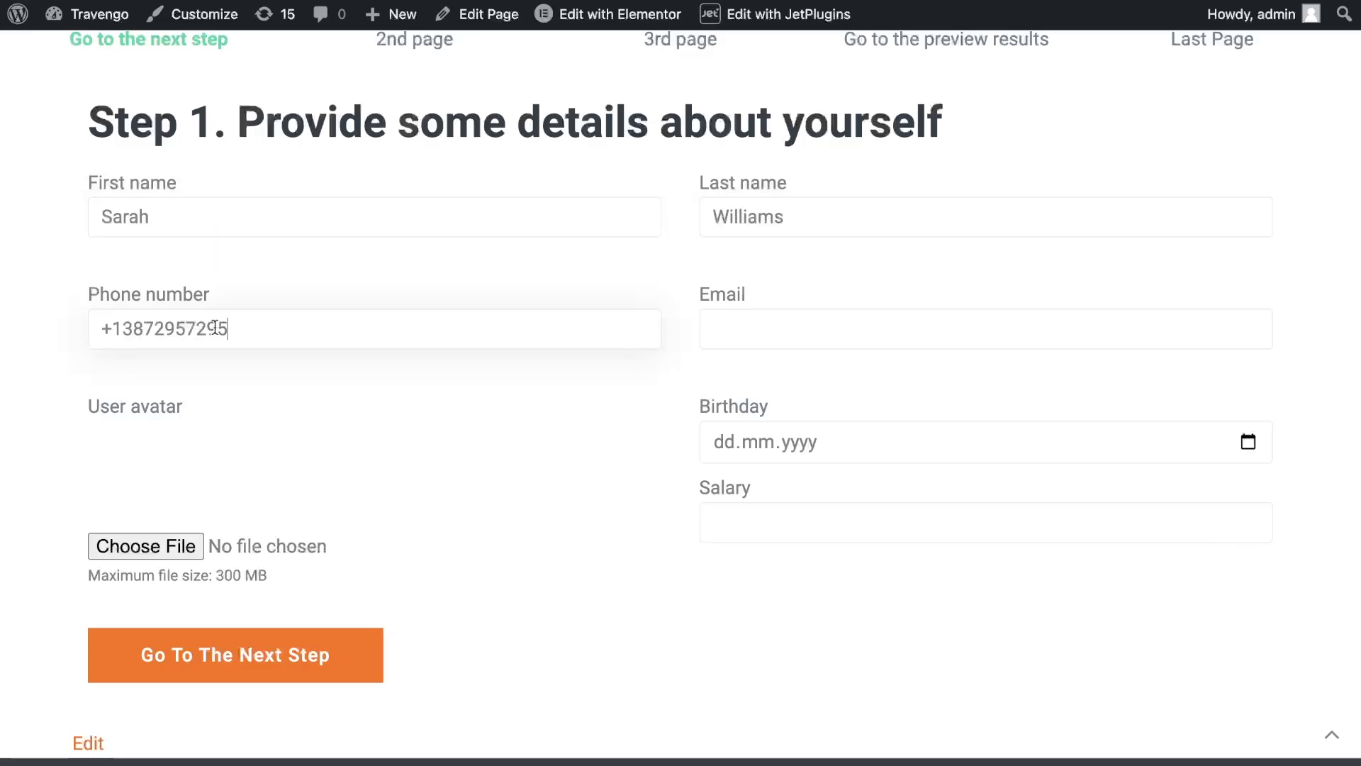
pyautogui.click(753, 319)
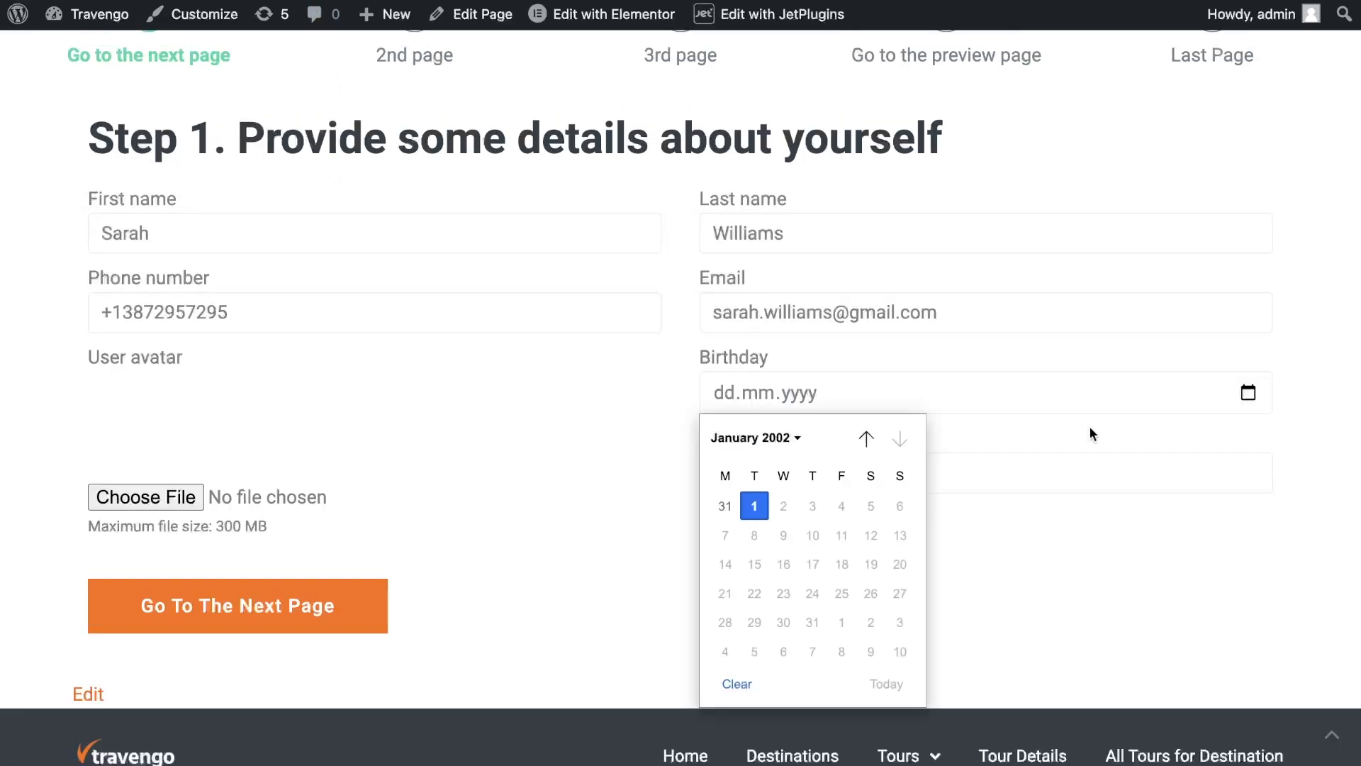
# Set the birthday to 04.07.1990 and salary to 1500, then go to the next form page
pyautogui.click(780, 438)
pyautogui.scroll(5, 781, 487)
pyautogui.click(780, 489)
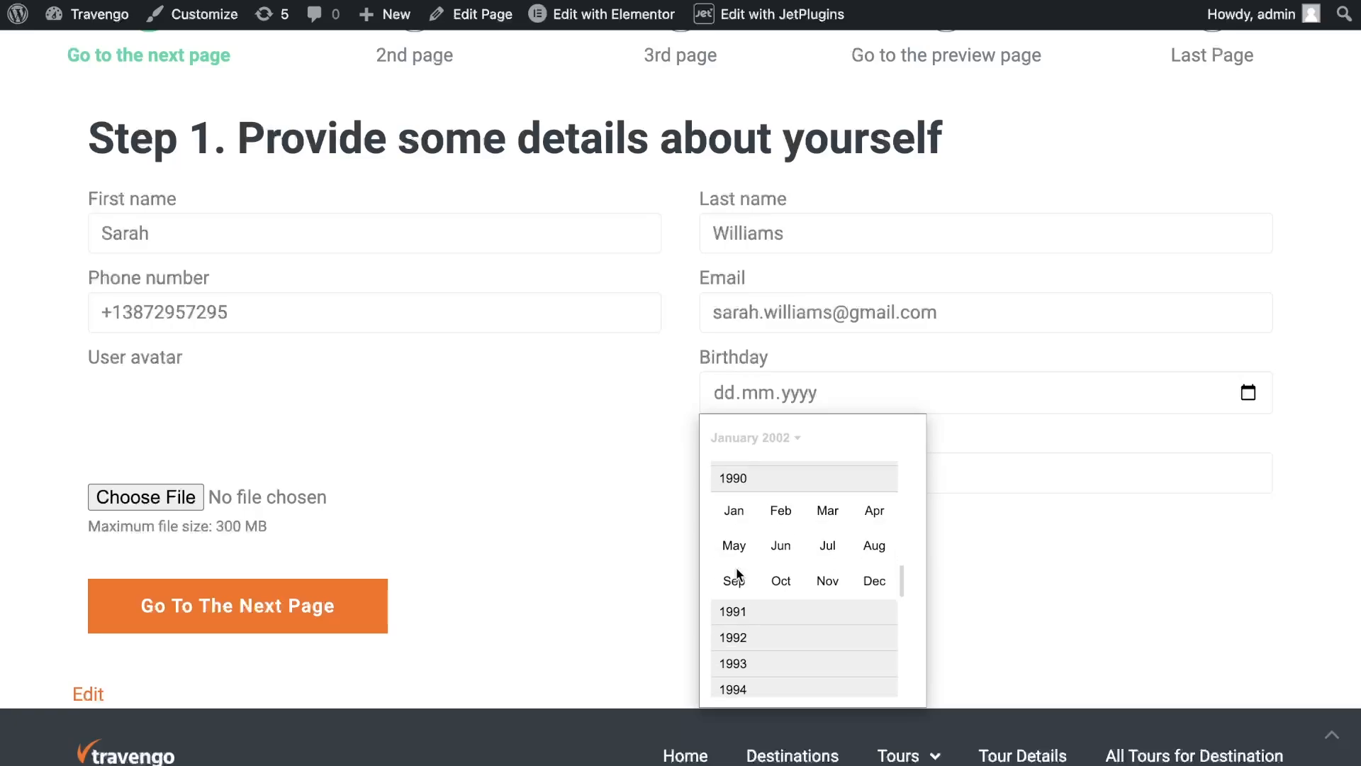
pyautogui.click(816, 548)
pyautogui.click(785, 535)
pyautogui.click(757, 473)
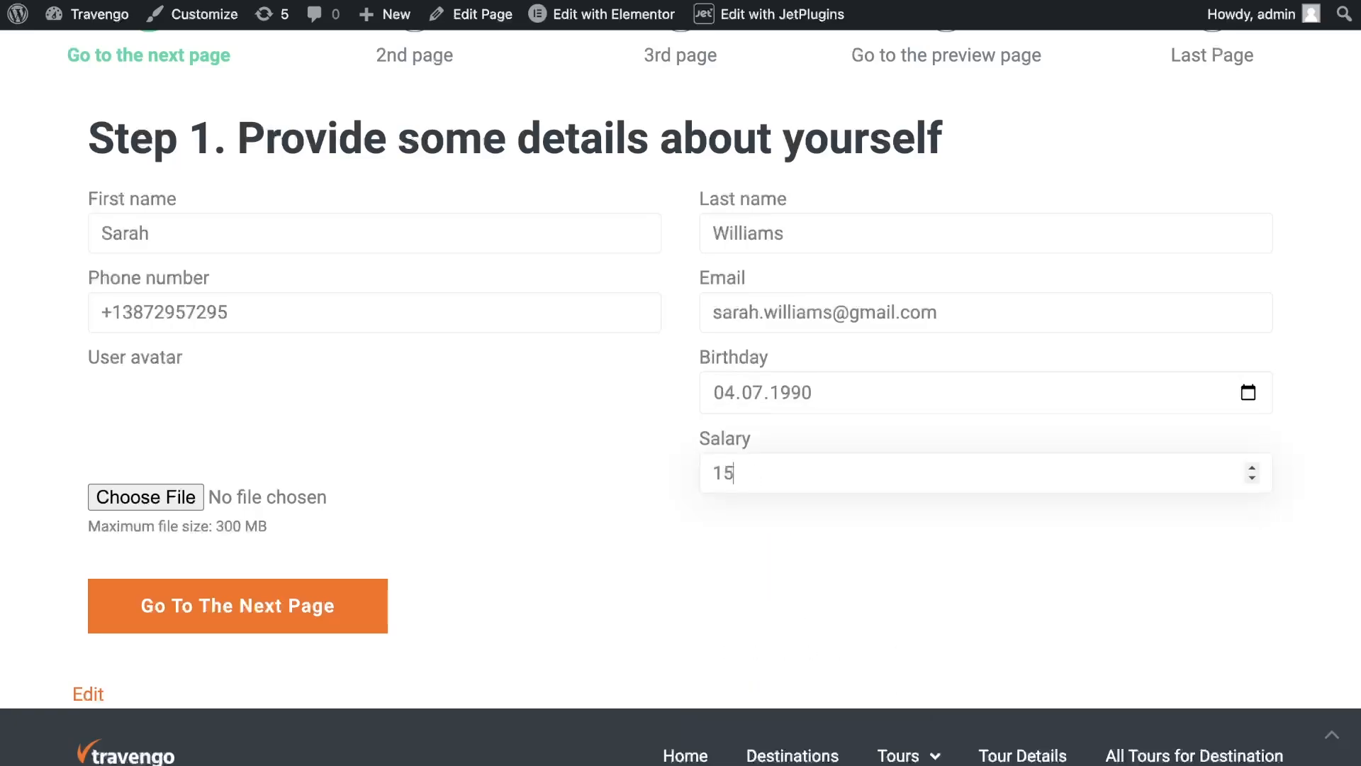
pyautogui.click(131, 496)
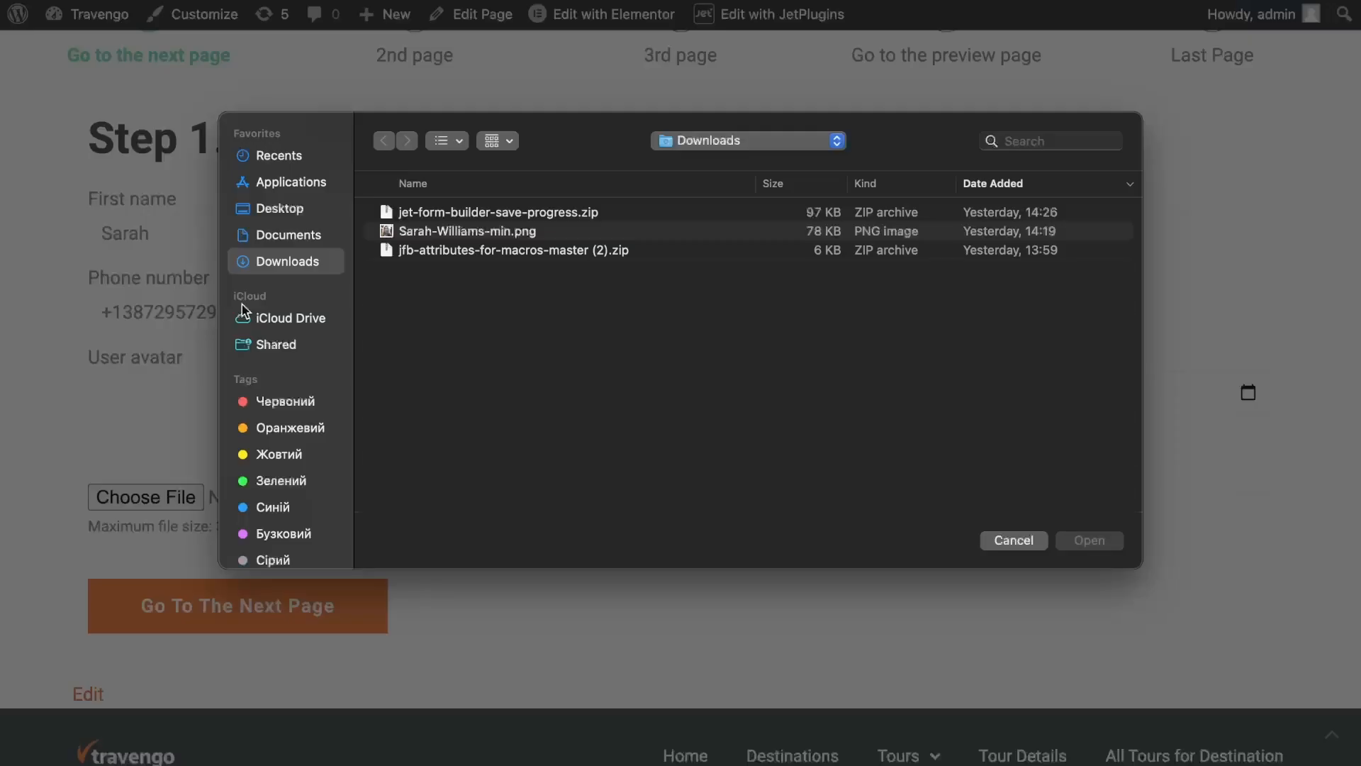
pyautogui.click(398, 239)
pyautogui.doubleClick(369, 239)
pyautogui.click(297, 627)
# Fill in work position 'UI/UX Designer', company 'Aquent UK', term 3, paste a professional summary, and go to the 3rd page
pyautogui.click(328, 242)
pyautogui.write('UI/UX')
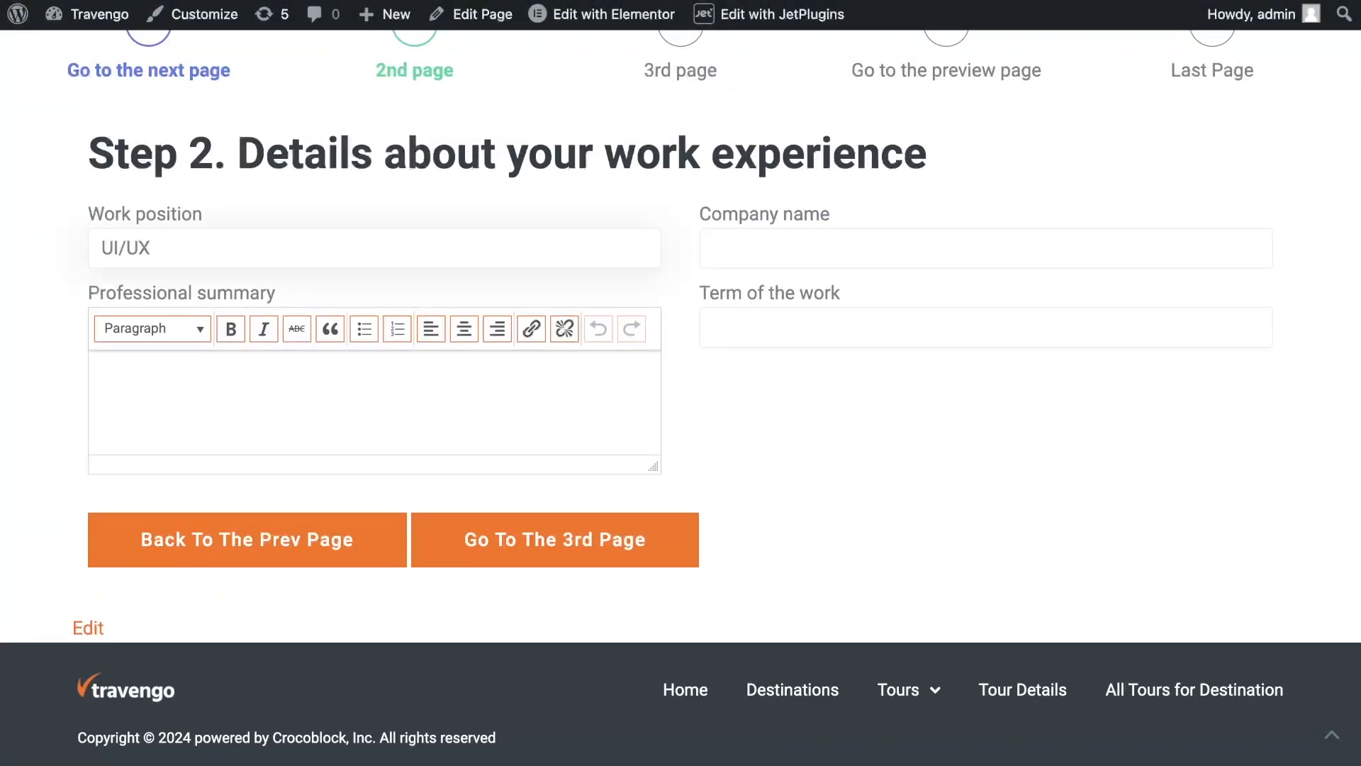
pyautogui.write(' Guider')
pyautogui.click(819, 244)
pyautogui.write('Aquent UK')
pyautogui.click(800, 331)
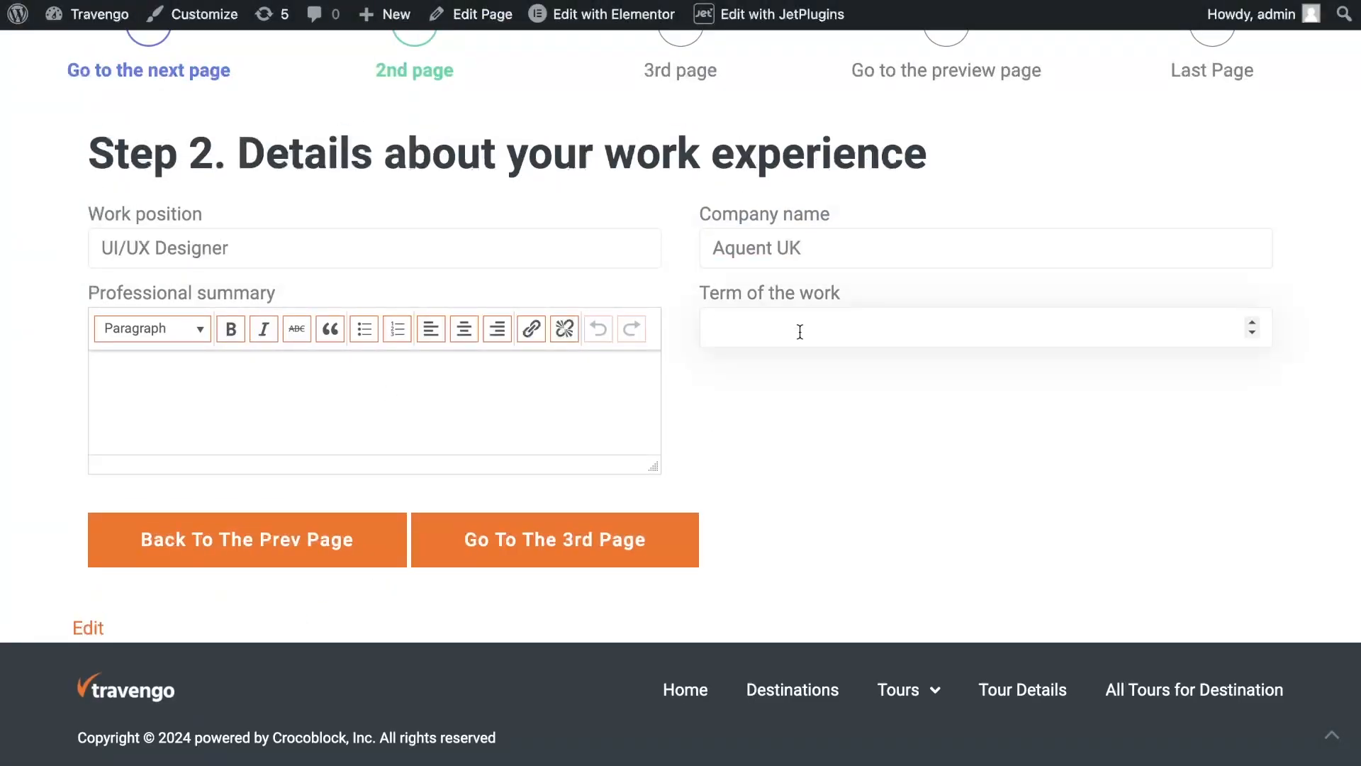
pyautogui.write('3')
pyautogui.click(195, 373)
pyautogui.press('super+v')
pyautogui.click(537, 550)
# Fill the education entry with the pasted institution name, department 'Design', city 'London' and education level 3
pyautogui.click(246, 254)
pyautogui.click(257, 298)
pyautogui.write('University of the Arts Master of Arts (M.A.)')
pyautogui.click(257, 371)
pyautogui.write('Design')
pyautogui.click(309, 451)
pyautogui.write('Londong')
pyautogui.press('BackSpace')
pyautogui.click(263, 531)
pyautogui.write('3')
# Set the education start date to 01.07.2022 and the education end date to 01.07.2024
pyautogui.scroll(-3, 513, 465)
pyautogui.click(496, 439)
pyautogui.click(131, 479)
pyautogui.scroll(1, 150, 568)
pyautogui.click(128, 539)
pyautogui.click(213, 581)
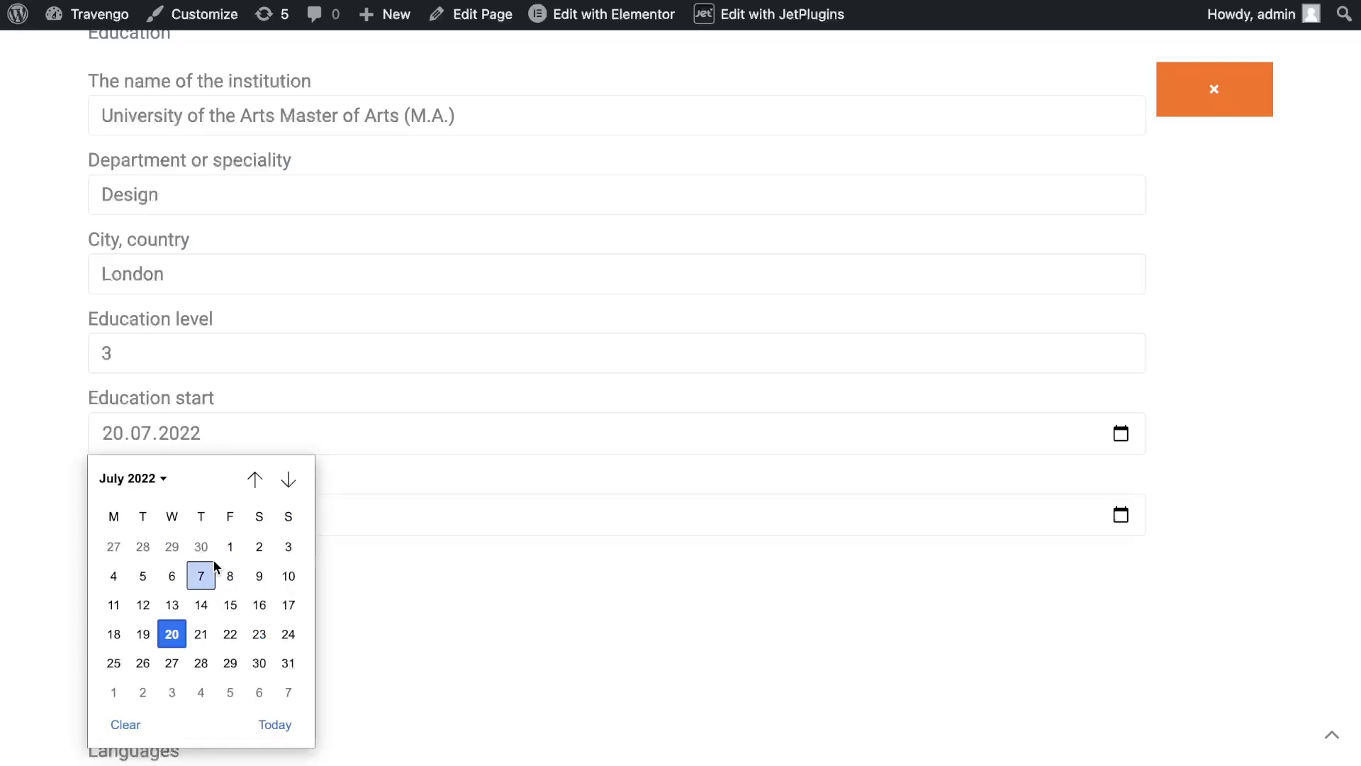
pyautogui.click(220, 559)
pyautogui.click(1123, 515)
pyautogui.click(110, 290)
pyautogui.scroll(-2, 368, 567)
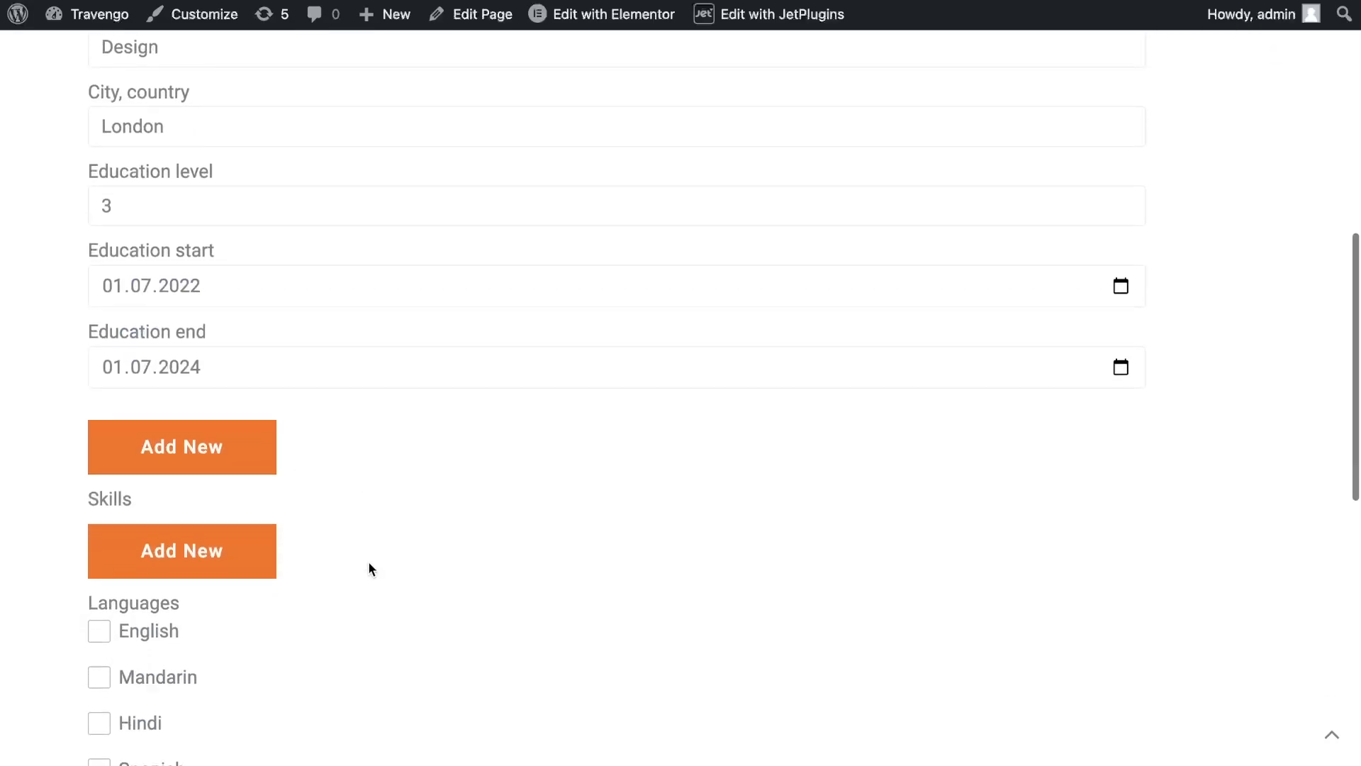
# Add skill rows to the Skills repeater and select Computer skills and Communication
pyautogui.click(182, 312)
pyautogui.click(201, 346)
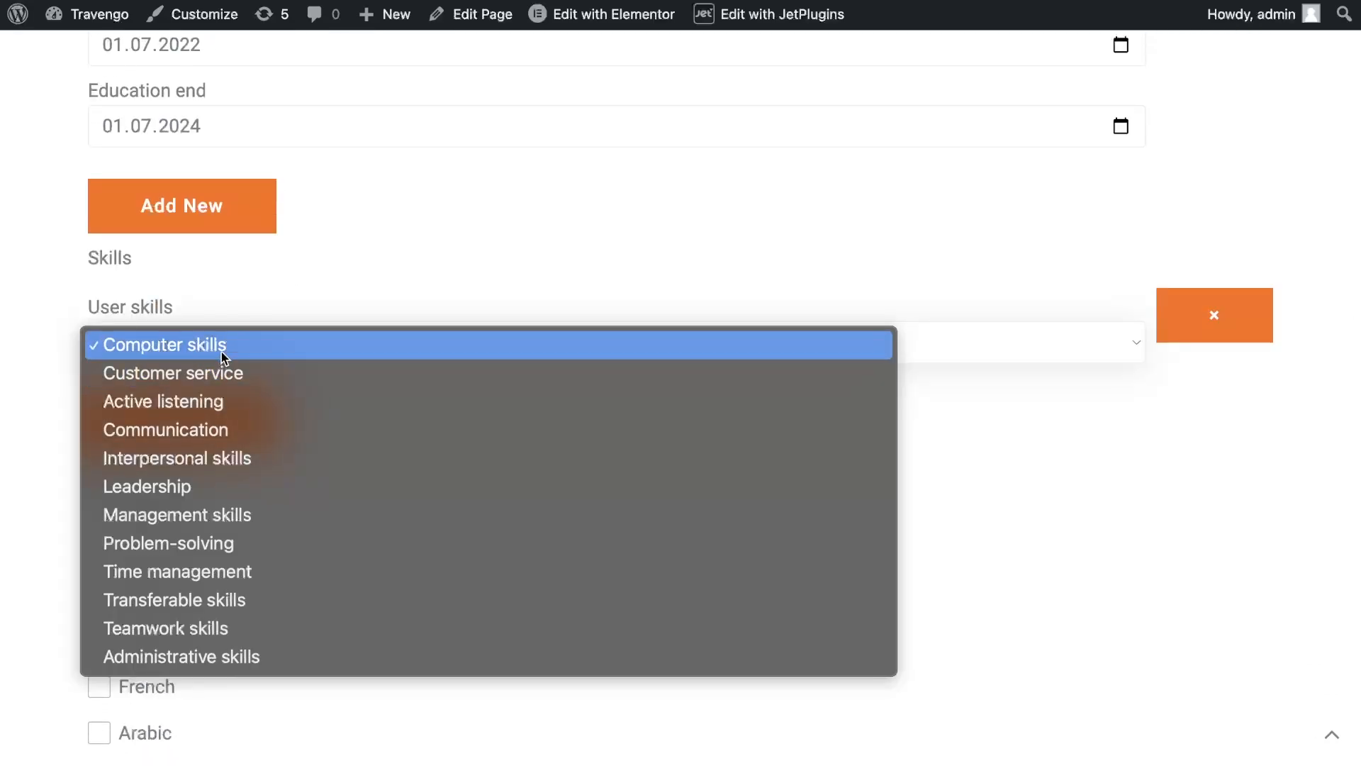
pyautogui.click(221, 354)
pyautogui.click(203, 422)
pyautogui.click(213, 454)
pyautogui.click(226, 546)
pyautogui.click(217, 533)
pyautogui.scroll(-2, 216, 533)
pyautogui.click(217, 401)
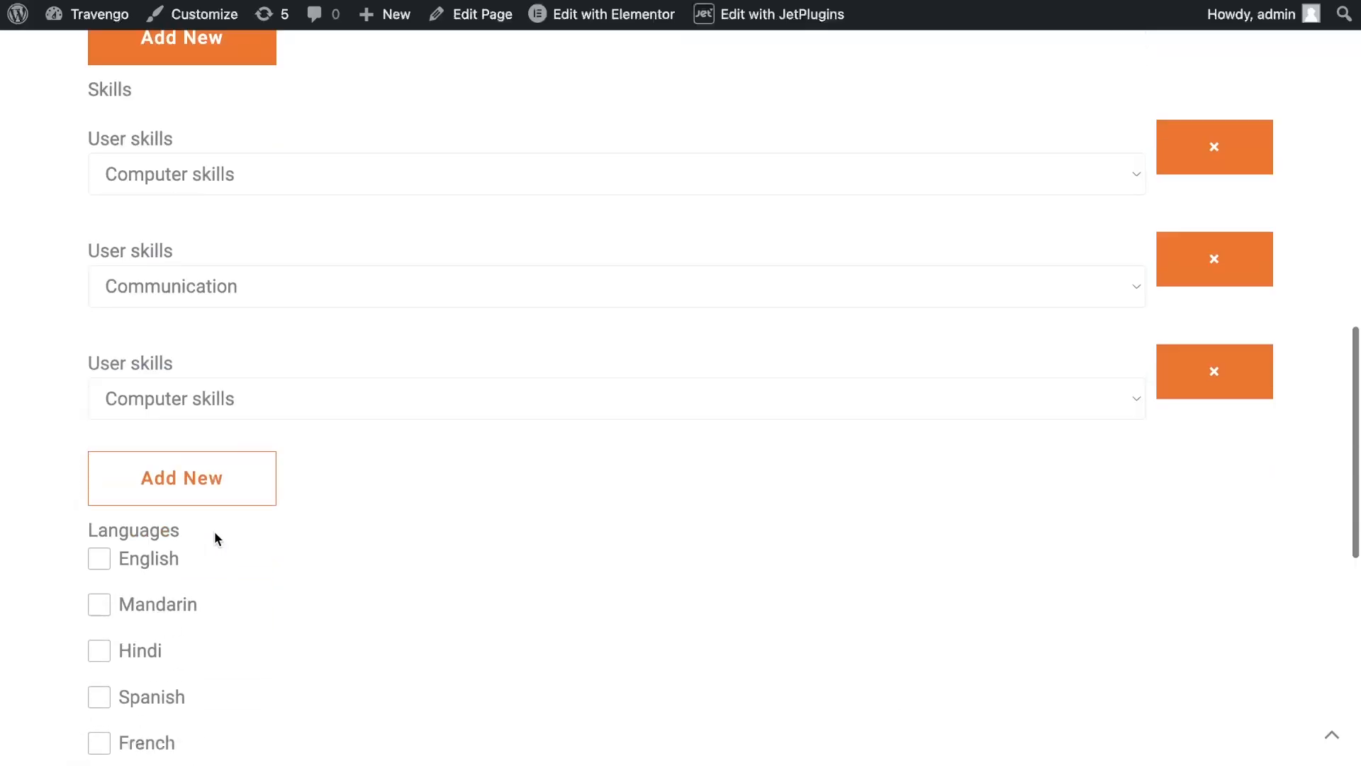
# Add two more skill rows set to Time management and Teamwork skills
pyautogui.click(222, 631)
pyautogui.click(186, 488)
pyautogui.scroll(-1, 182, 487)
pyautogui.click(205, 434)
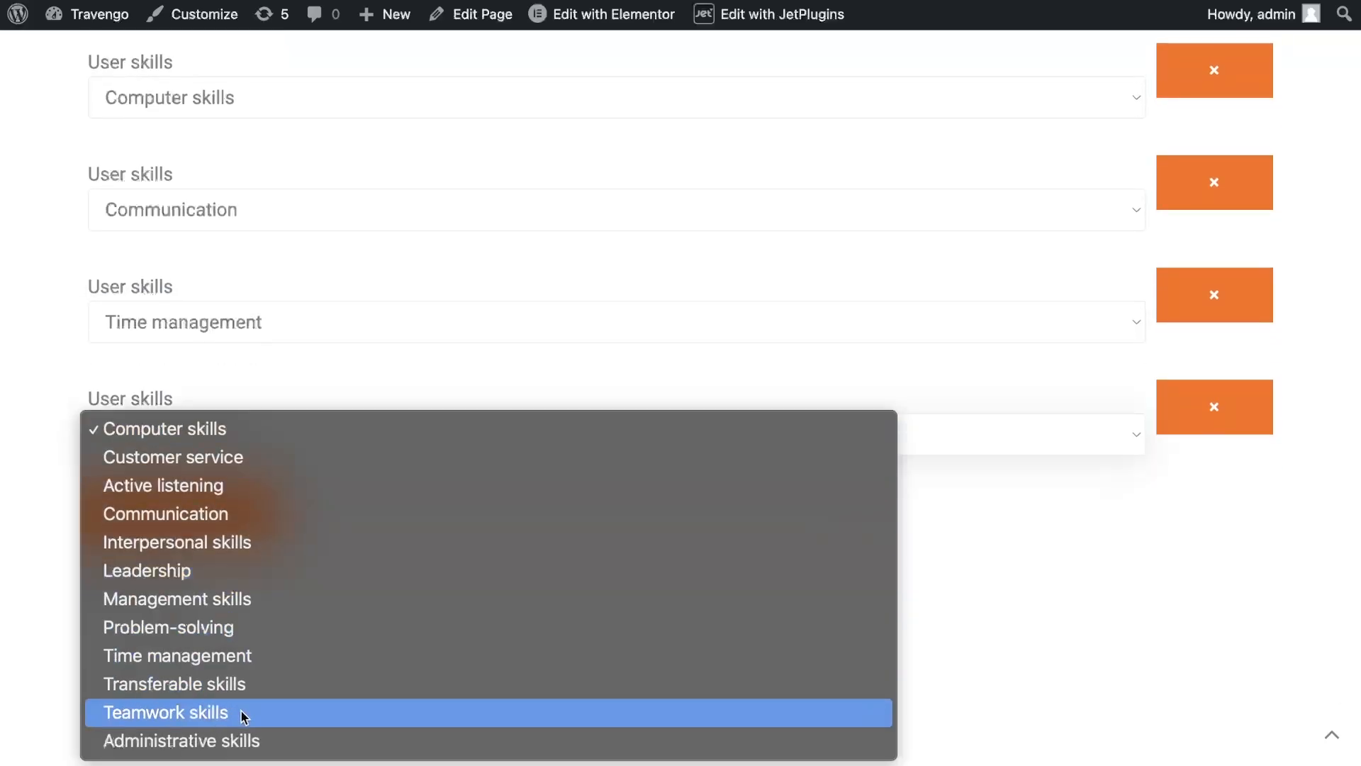
pyautogui.click(244, 716)
# Check English, Spanish and French under Languages
pyautogui.scroll(-5, 352, 500)
pyautogui.click(155, 264)
pyautogui.click(168, 398)
pyautogui.click(157, 444)
pyautogui.scroll(-1, 316, 533)
pyautogui.scroll(-4, 316, 533)
# Choose Public for Find job and Full time for Open for, then go to the next page
pyautogui.click(167, 407)
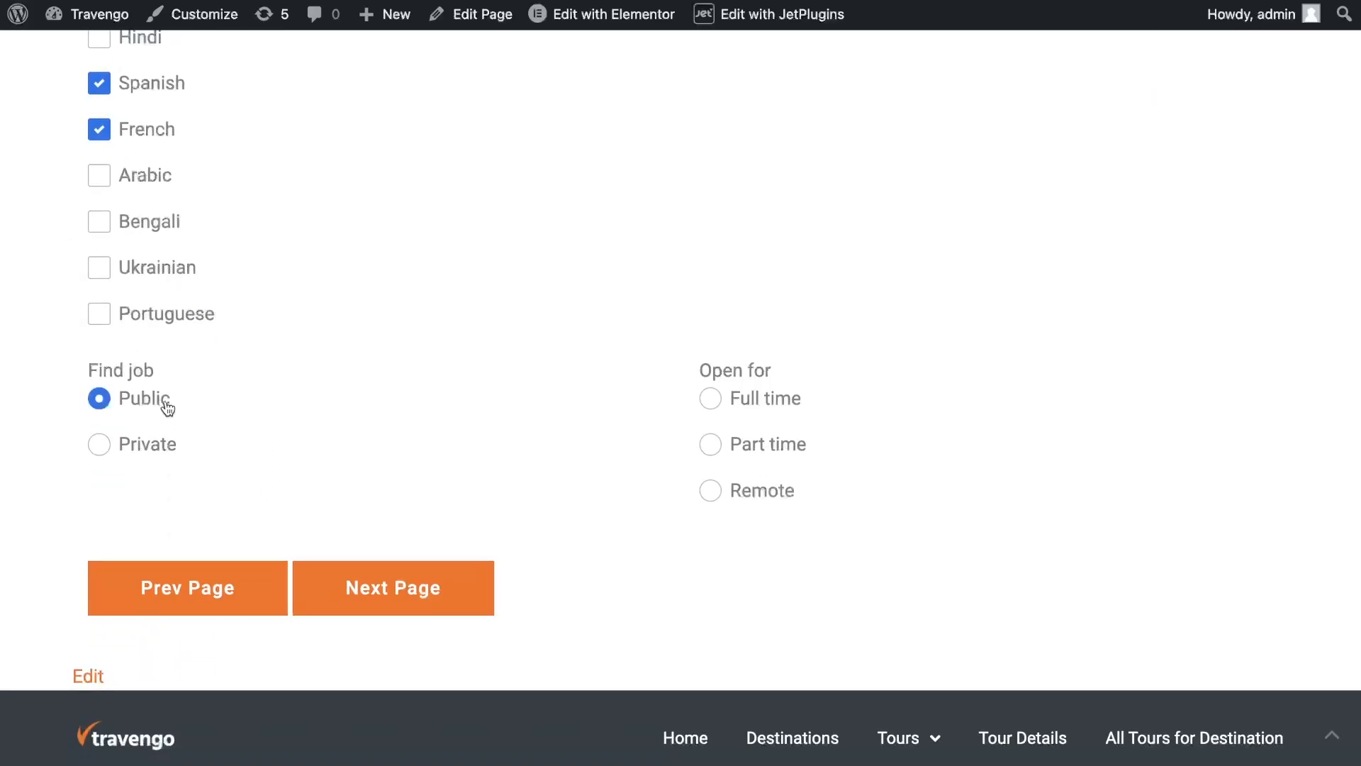
pyautogui.click(797, 409)
pyautogui.click(471, 590)
# Enter the account password and its confirmation, then open the results preview
pyautogui.click(434, 402)
pyautogui.write('123')
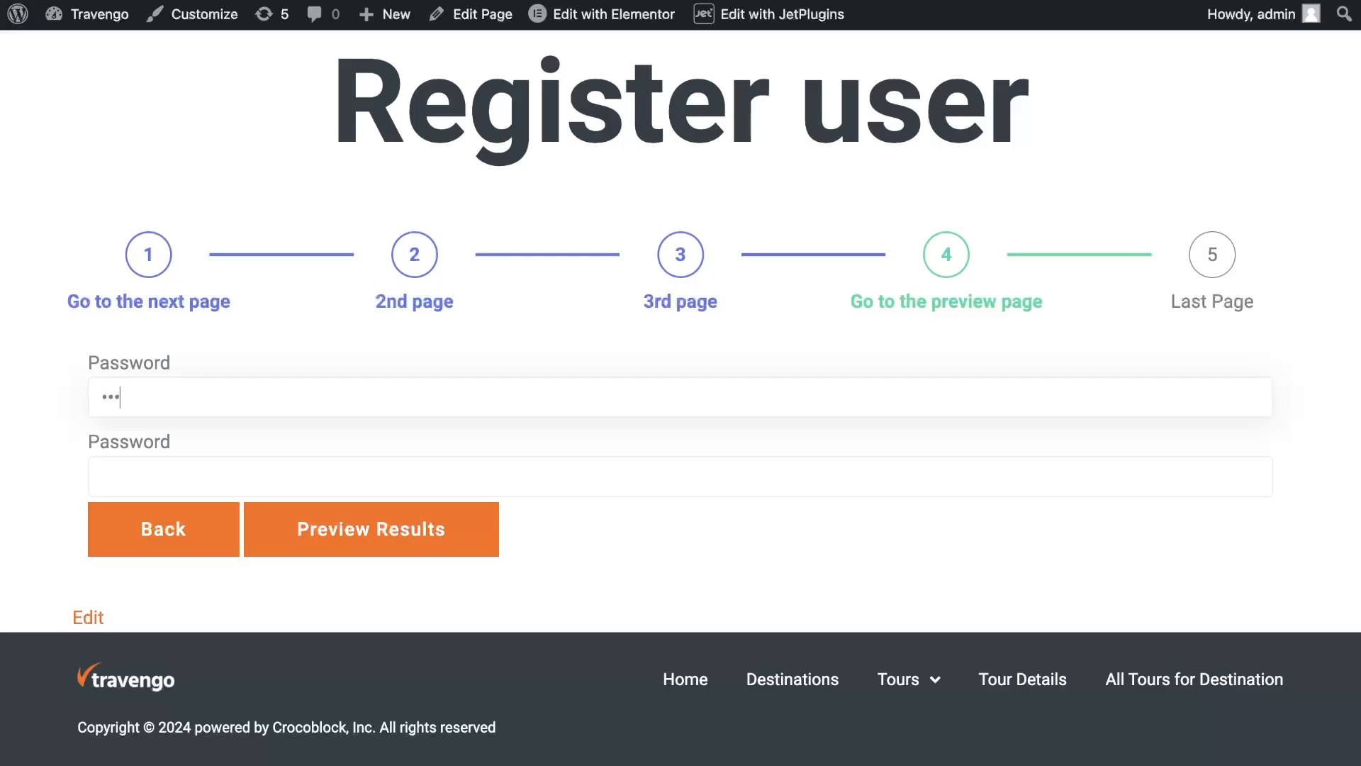
pyautogui.click(444, 479)
pyautogui.write('12')
pyautogui.click(371, 529)
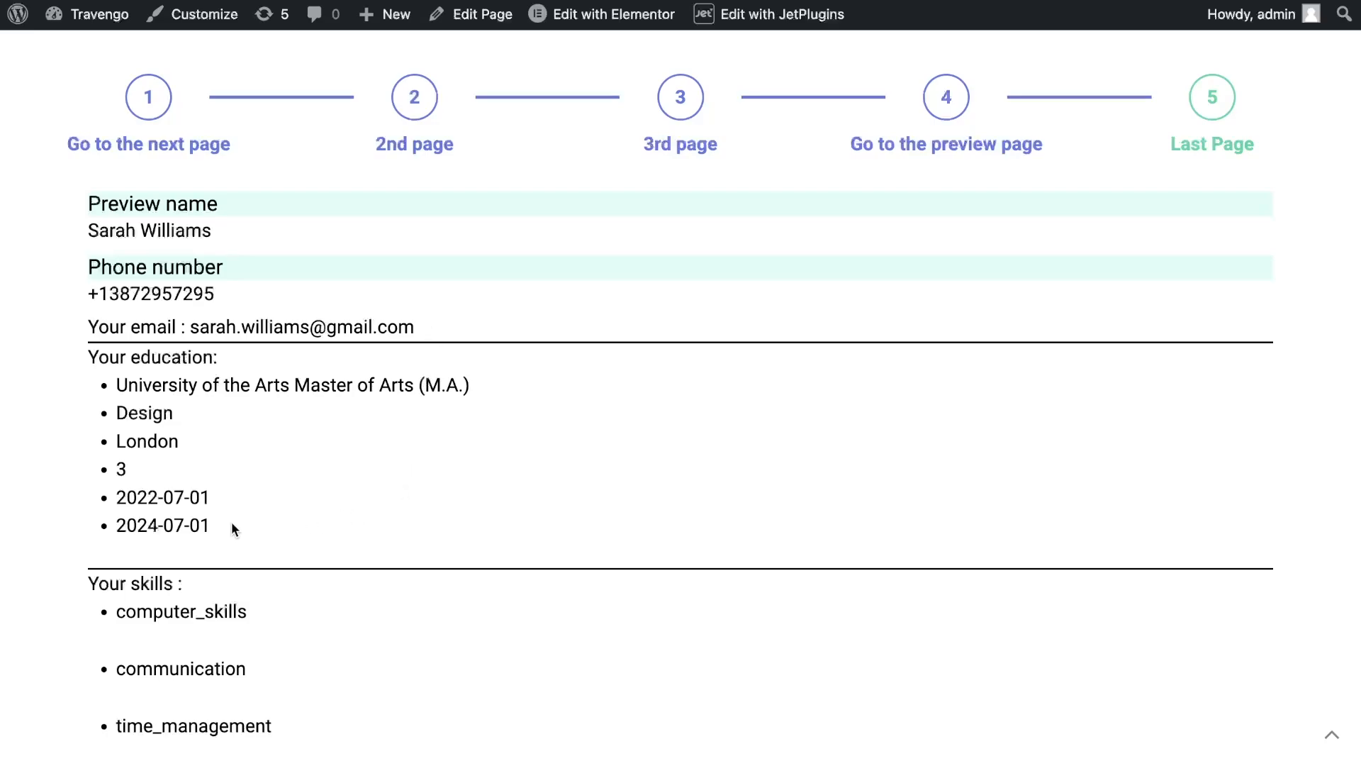
# Review the previewed registration details down to the Submit button
pyautogui.moveTo(238, 526); pyautogui.dragTo(65, 490)
pyautogui.click(350, 509)
pyautogui.scroll(-3, 349, 510)
pyautogui.scroll(-3, 348, 505)
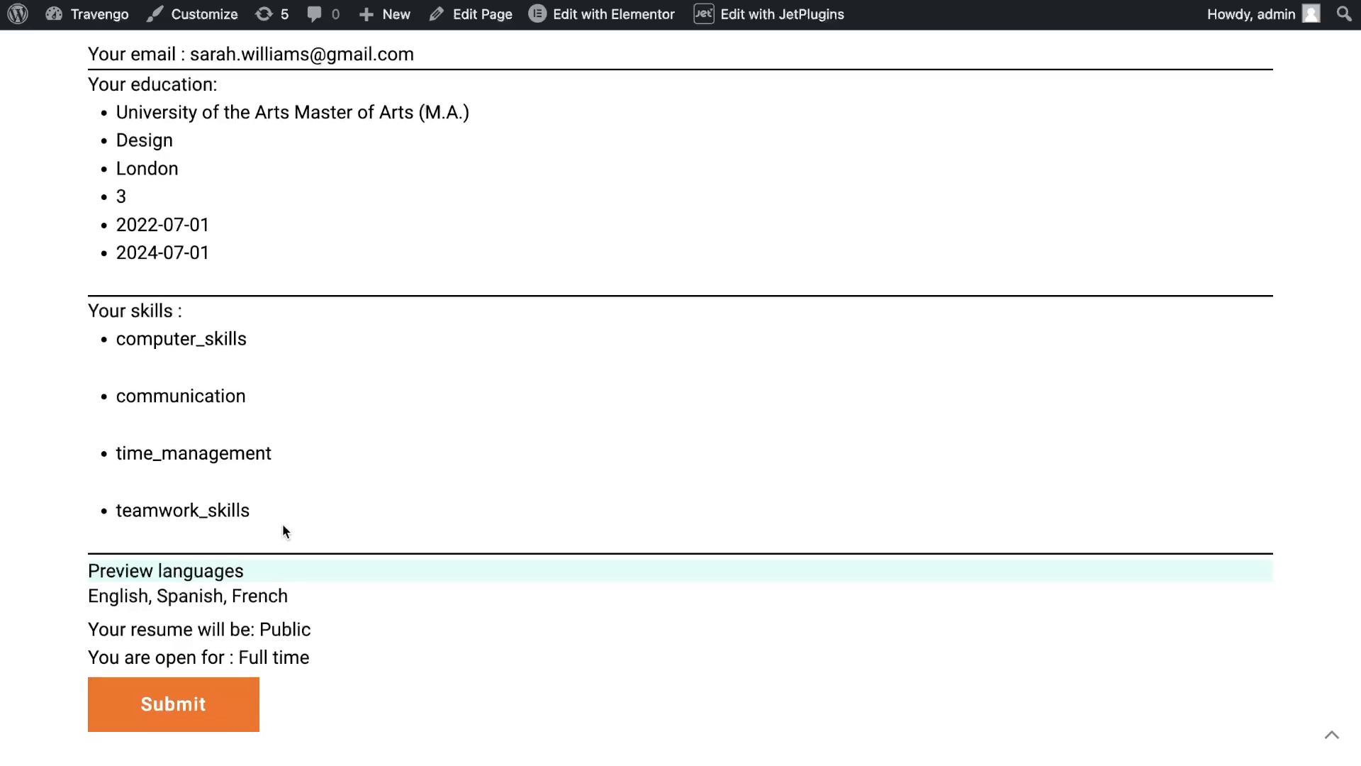
pyautogui.scroll(-2, 283, 523)
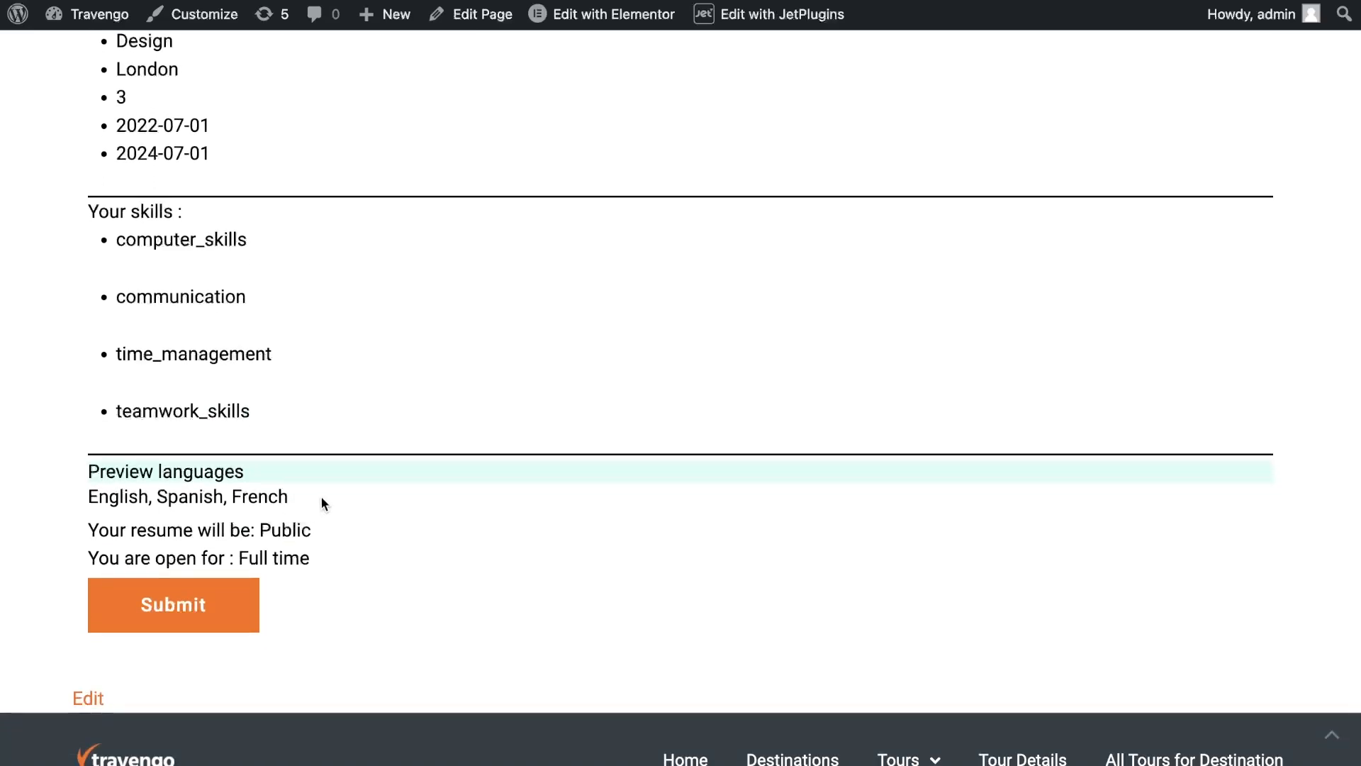